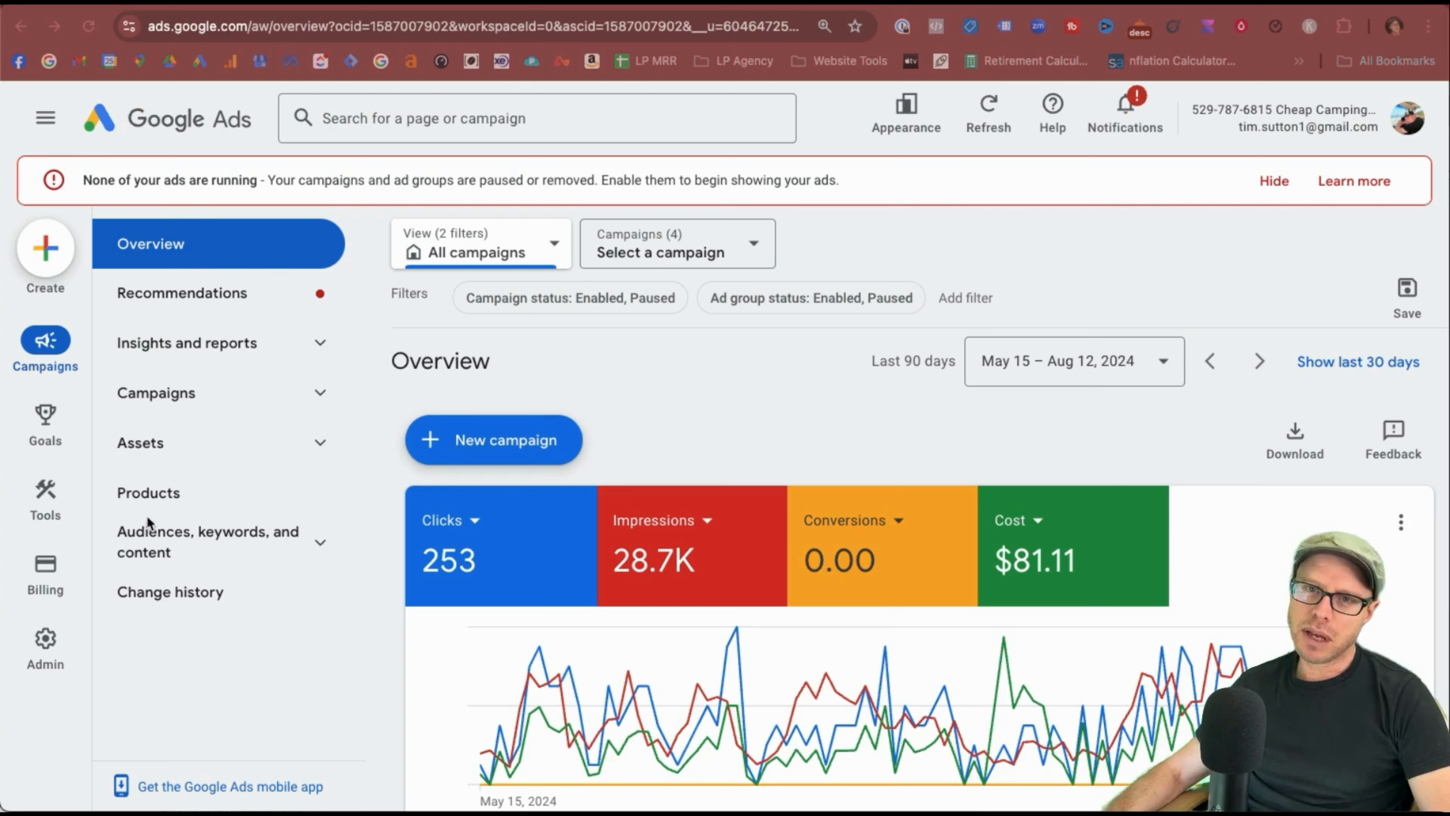
Go to Tools > Planning > Keyword Planner and review its discovery and forecast options.
mouse_move(49, 501)
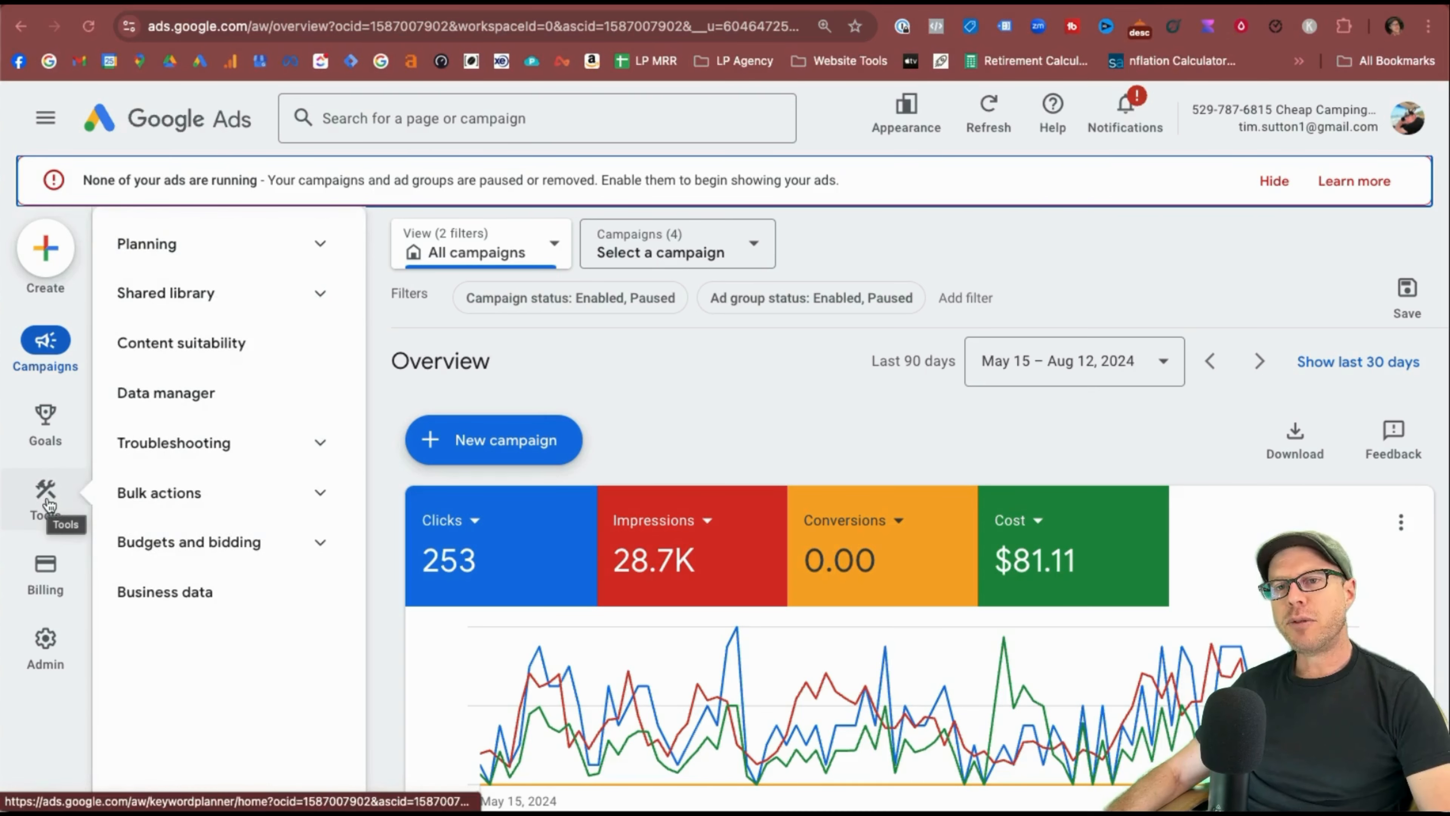
left_click(308, 258)
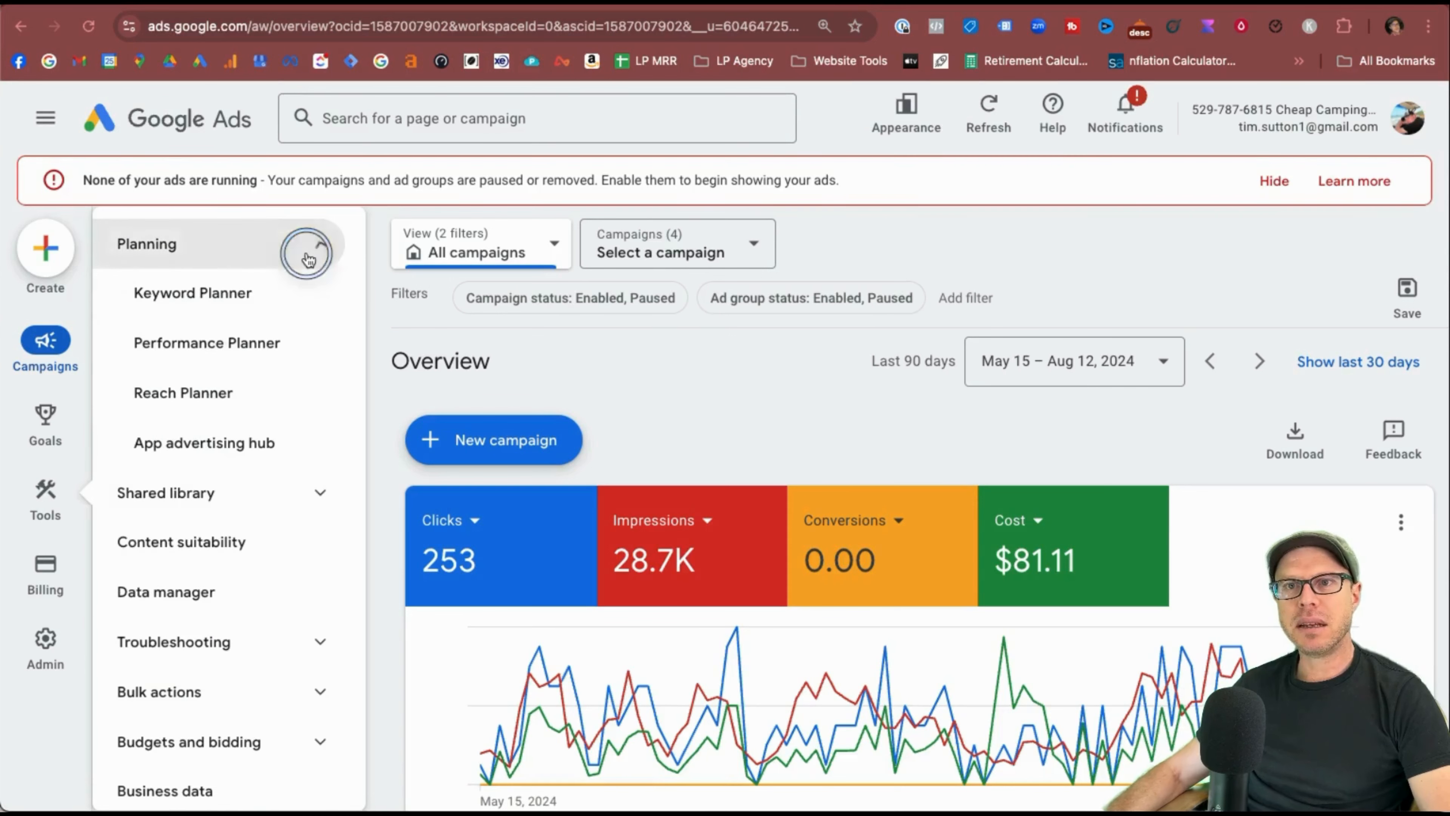
left_click(191, 301)
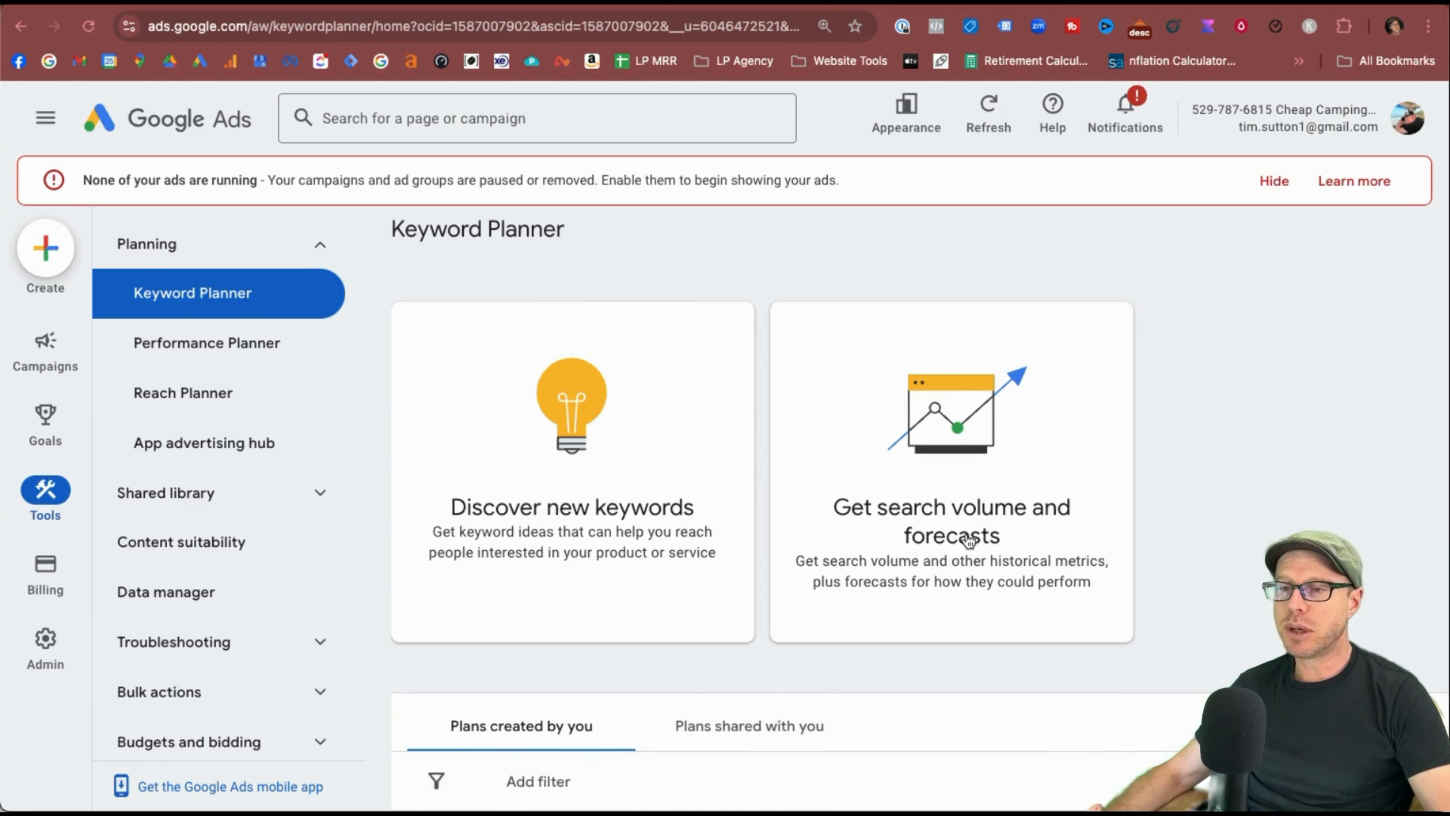
scroll(969, 540, "down", 3)
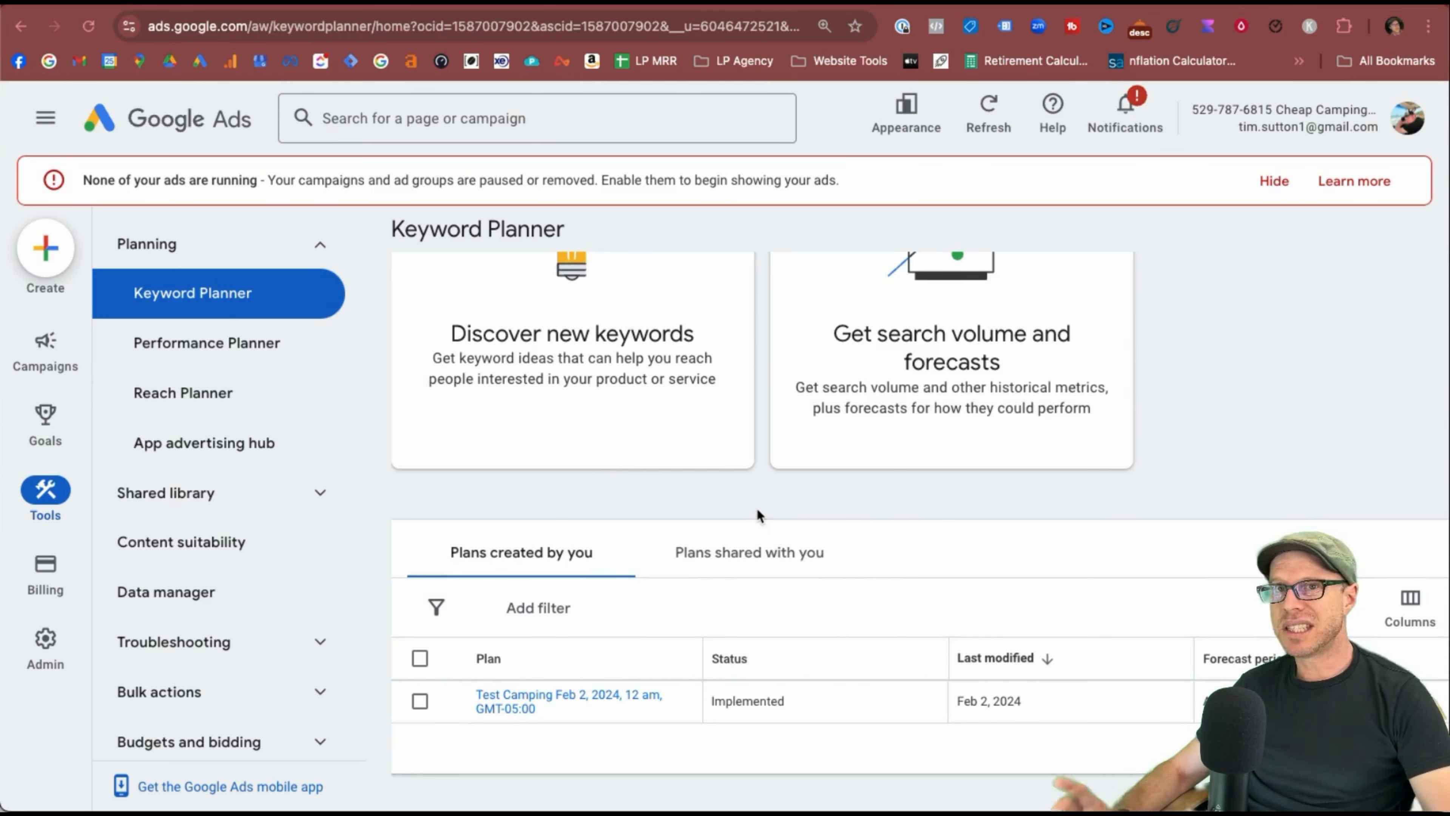
scroll(843, 699, "up", 3)
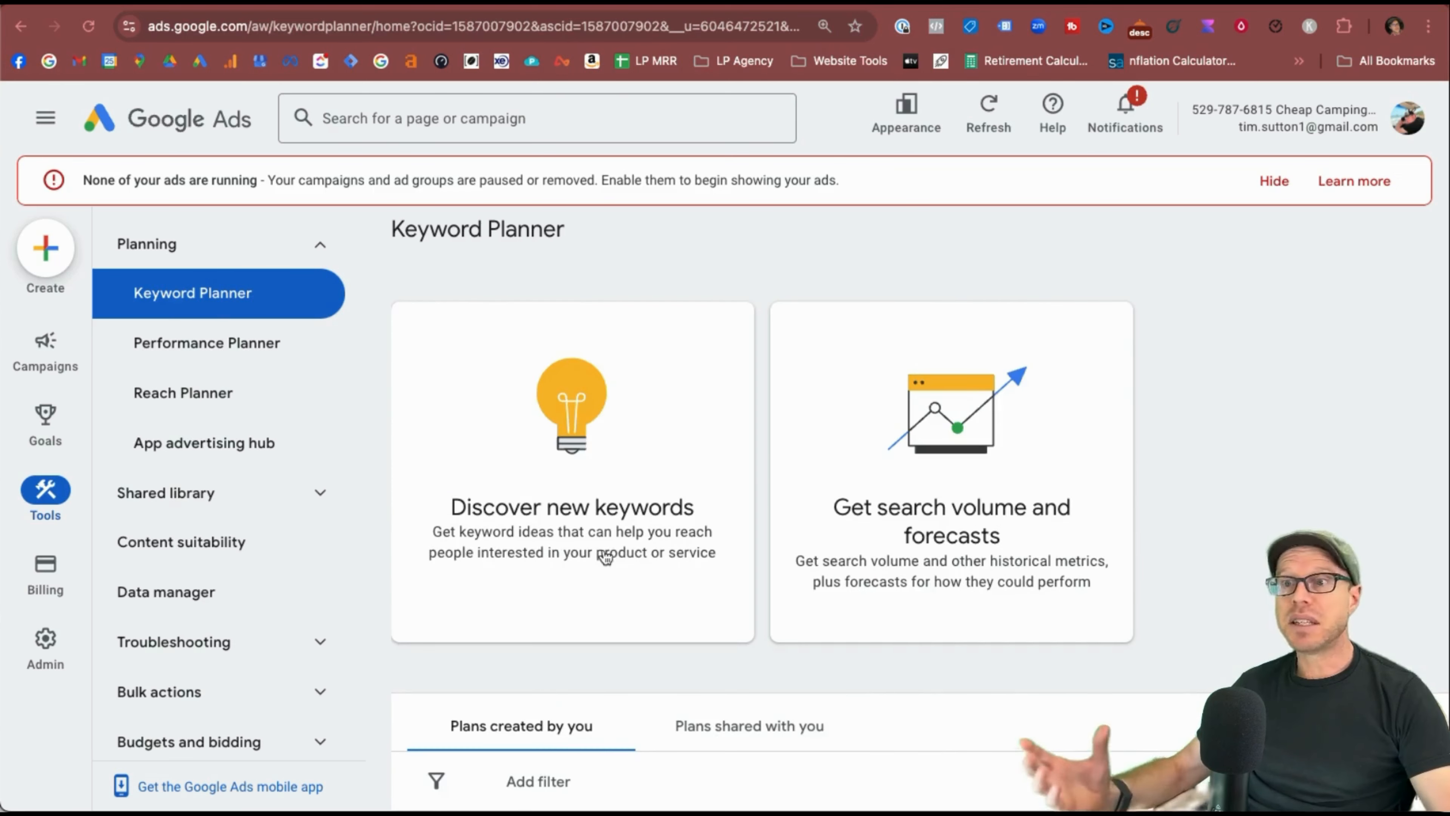
Start discovering new keywords for 'tents' with English as the language.
left_click(581, 491)
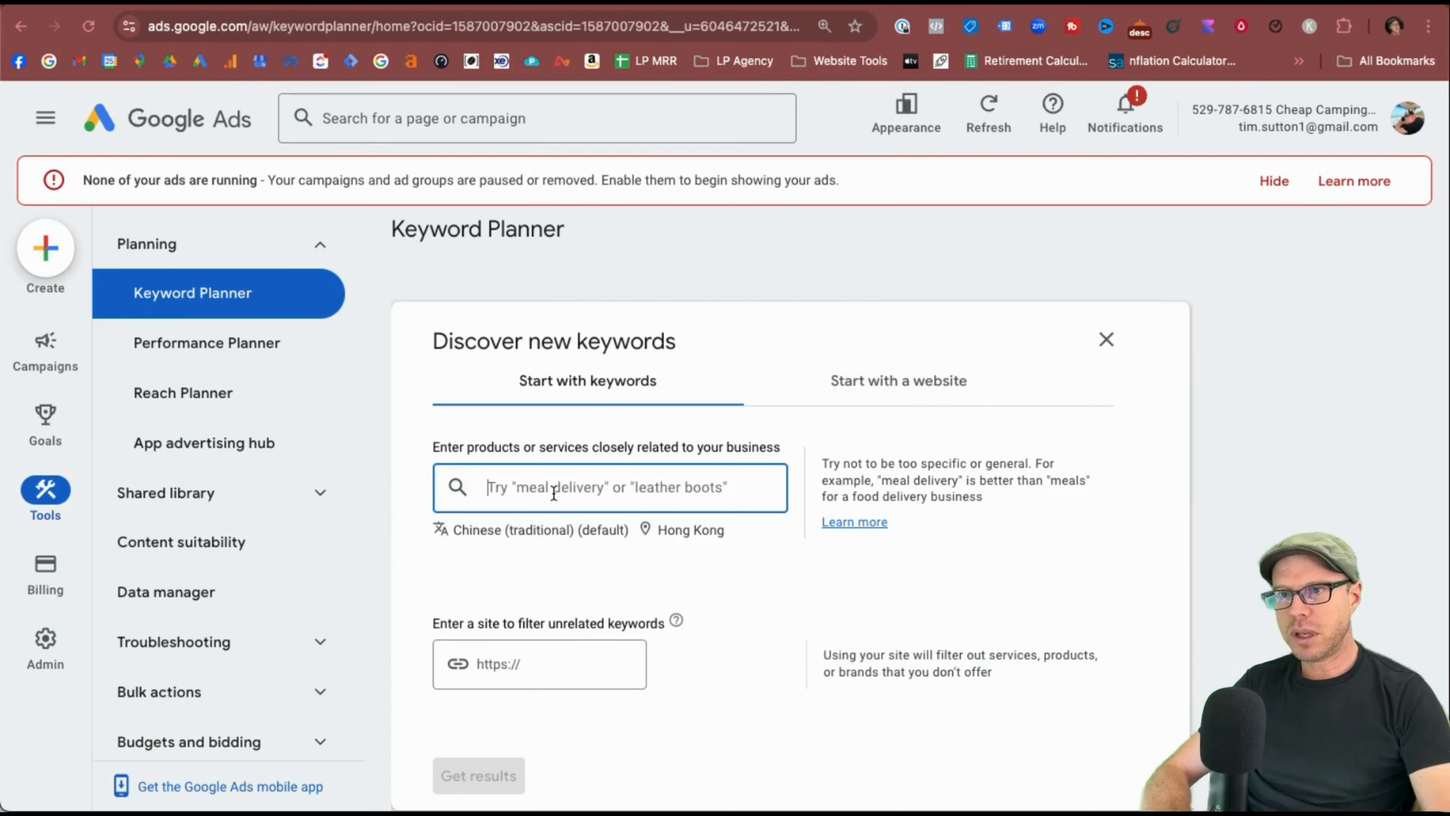
type("tesn")
type("nts")
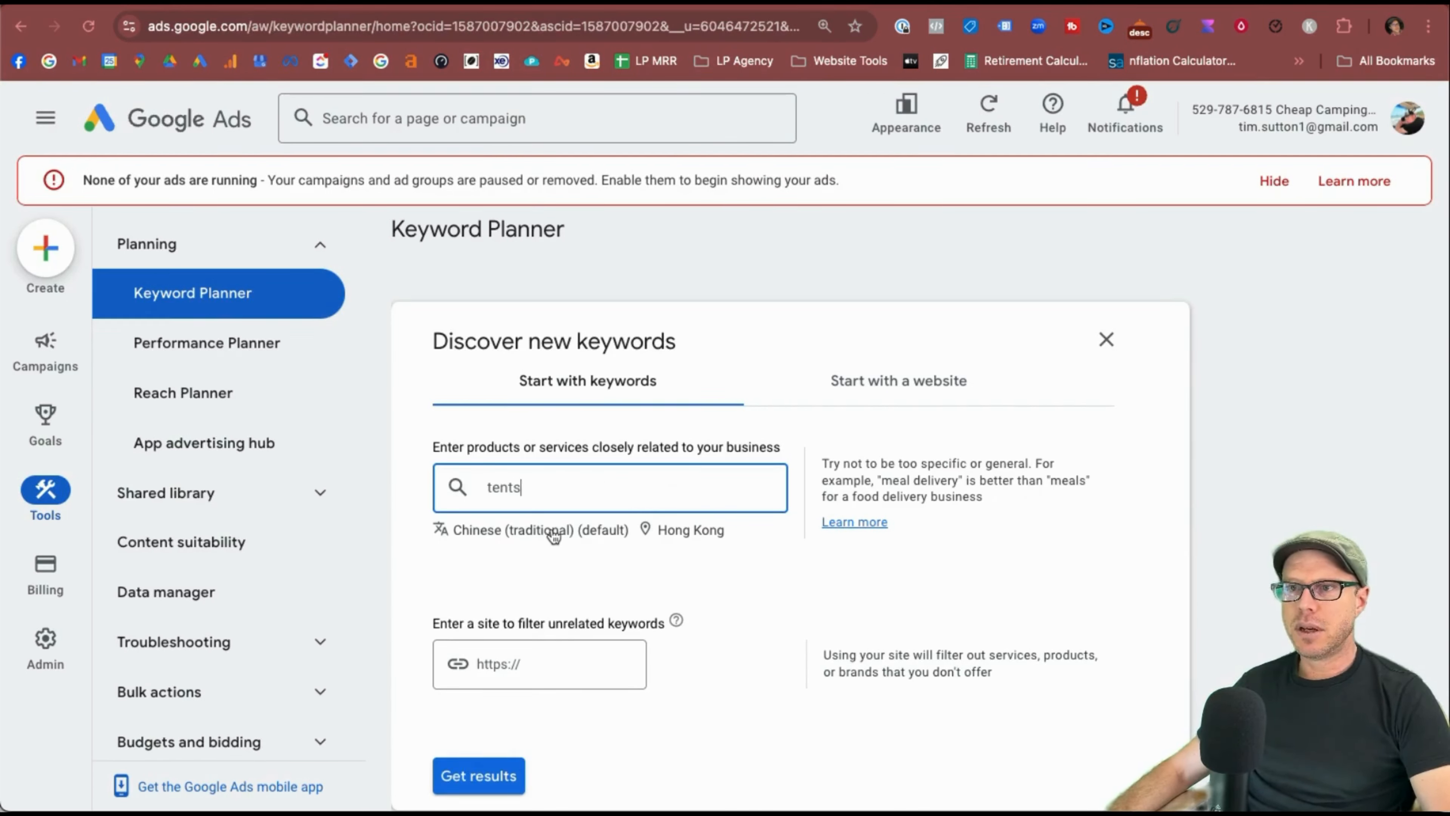
left_click(554, 536)
scroll(518, 298, "down", 5)
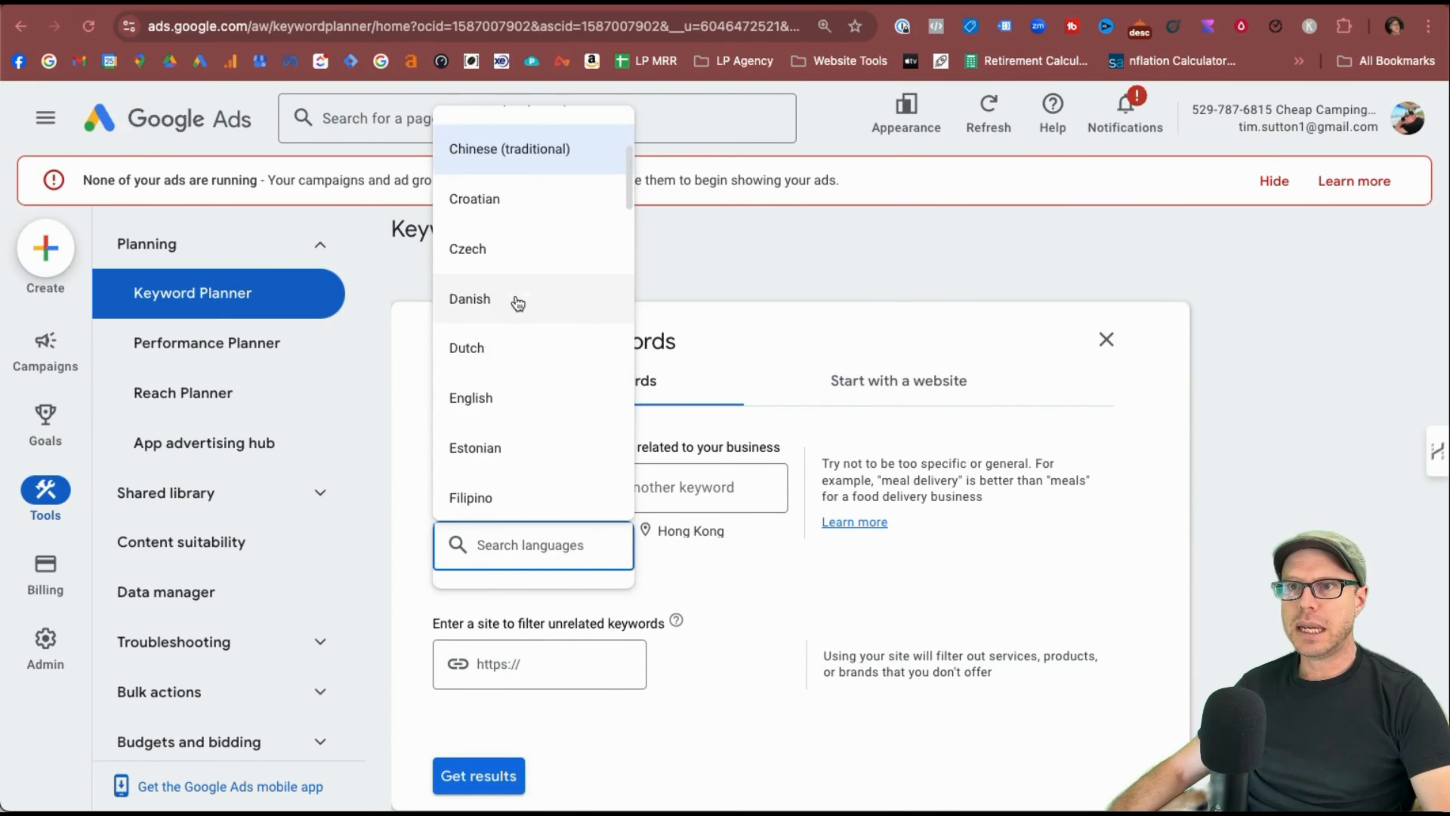
left_click(505, 396)
Remove Hong Kong to target all locations, leave the site filter empty, and get results.
left_click(560, 526)
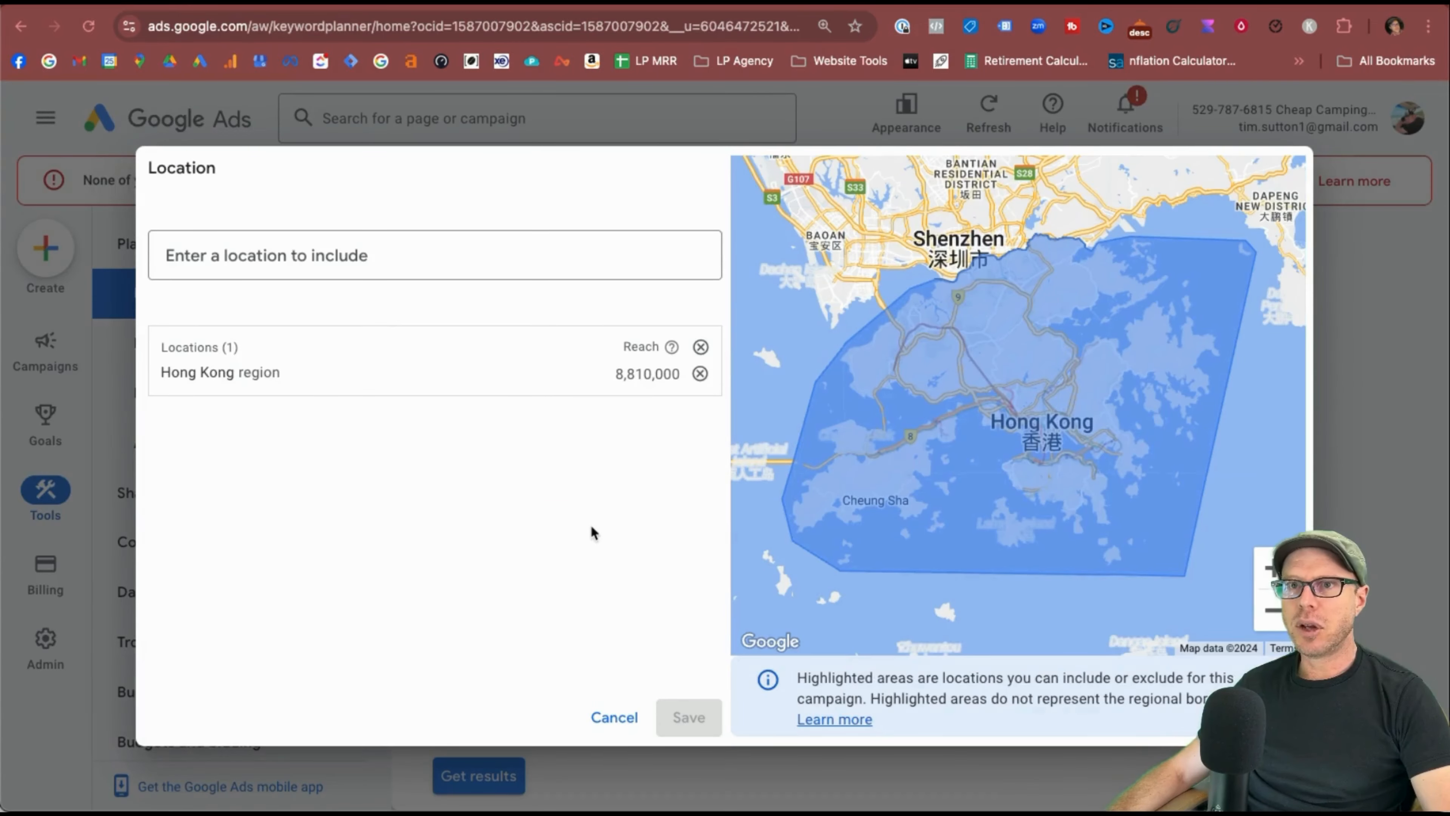
left_click(701, 348)
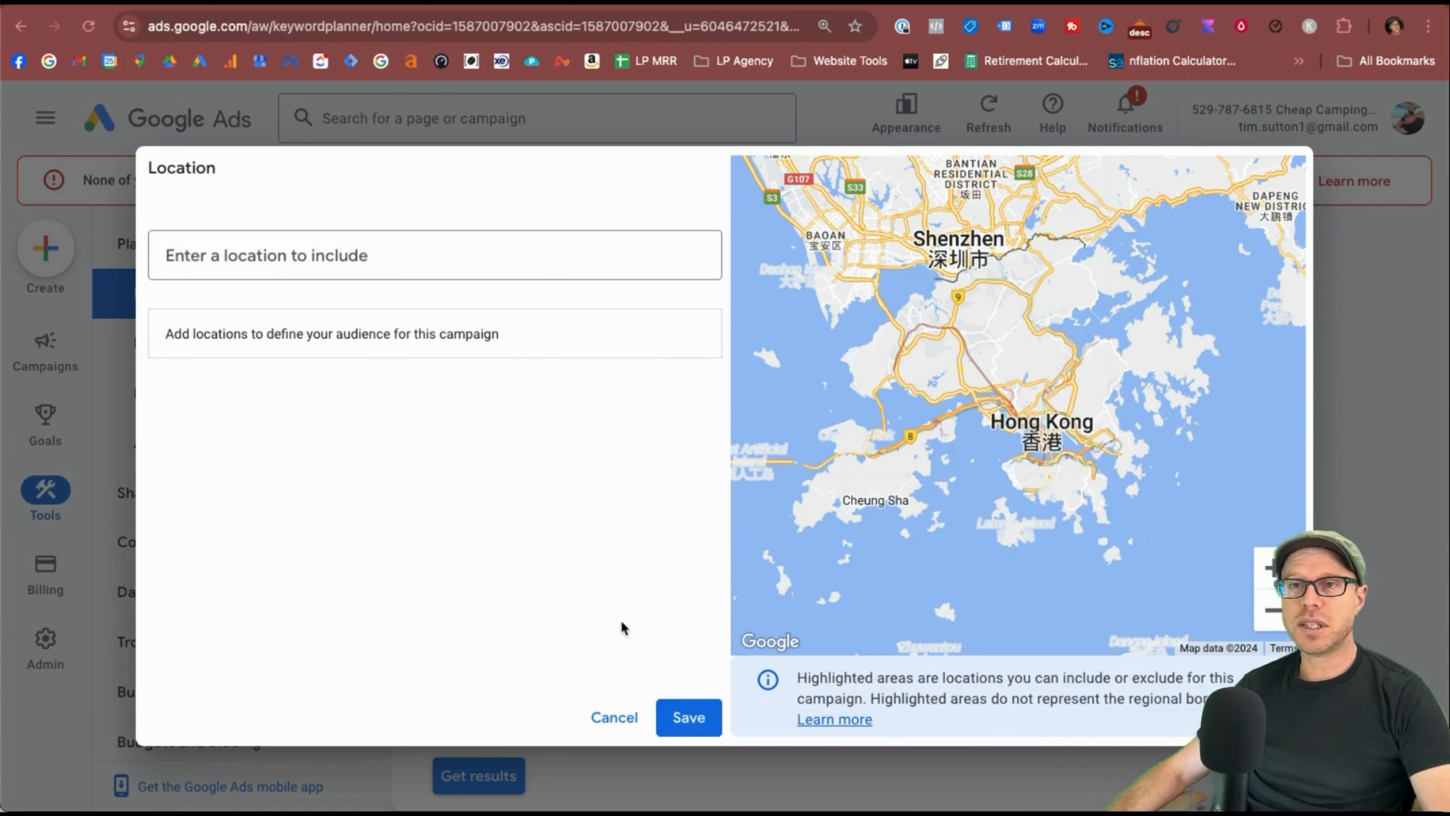
left_click(704, 730)
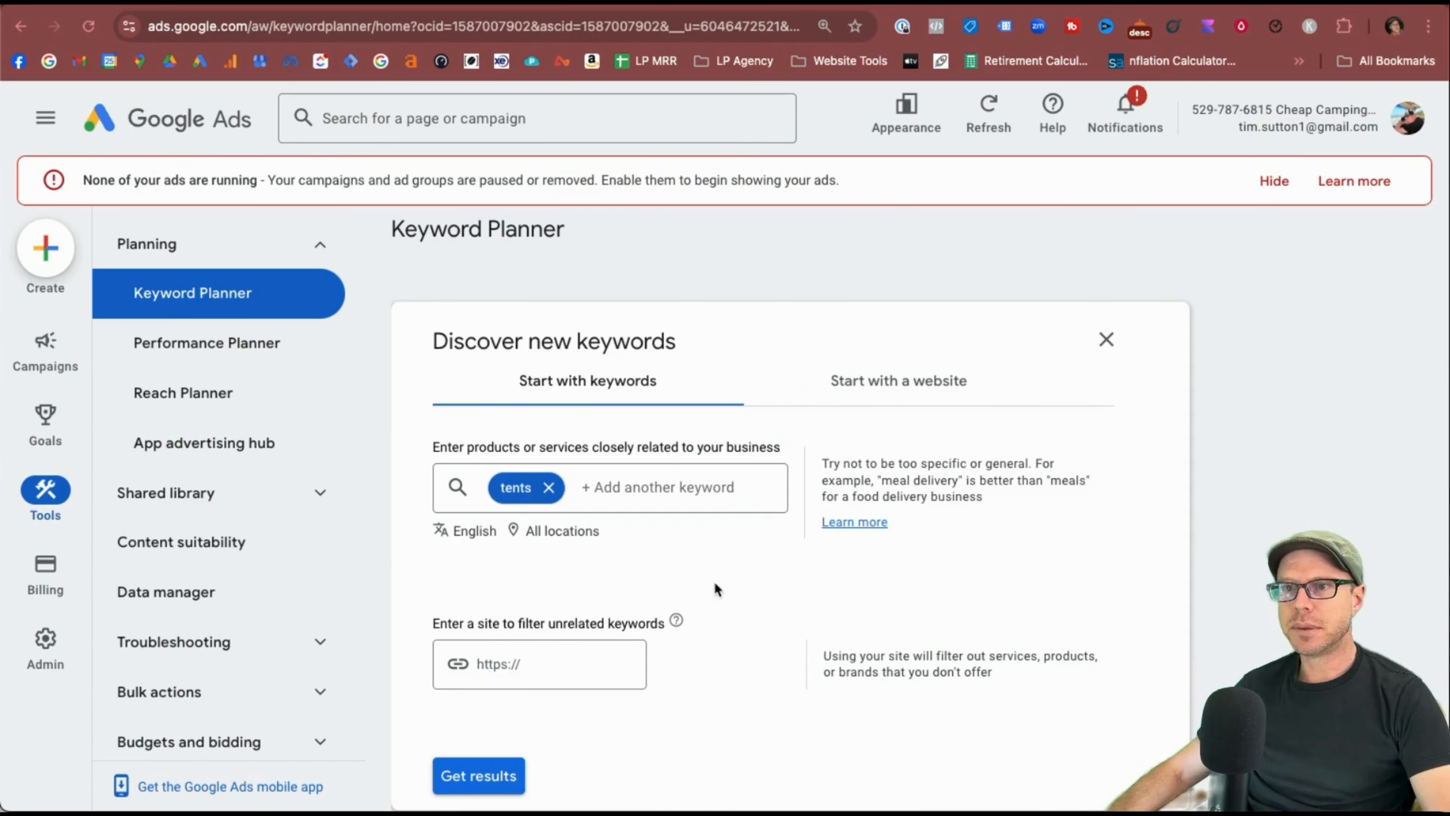
scroll(716, 586, "down", 1)
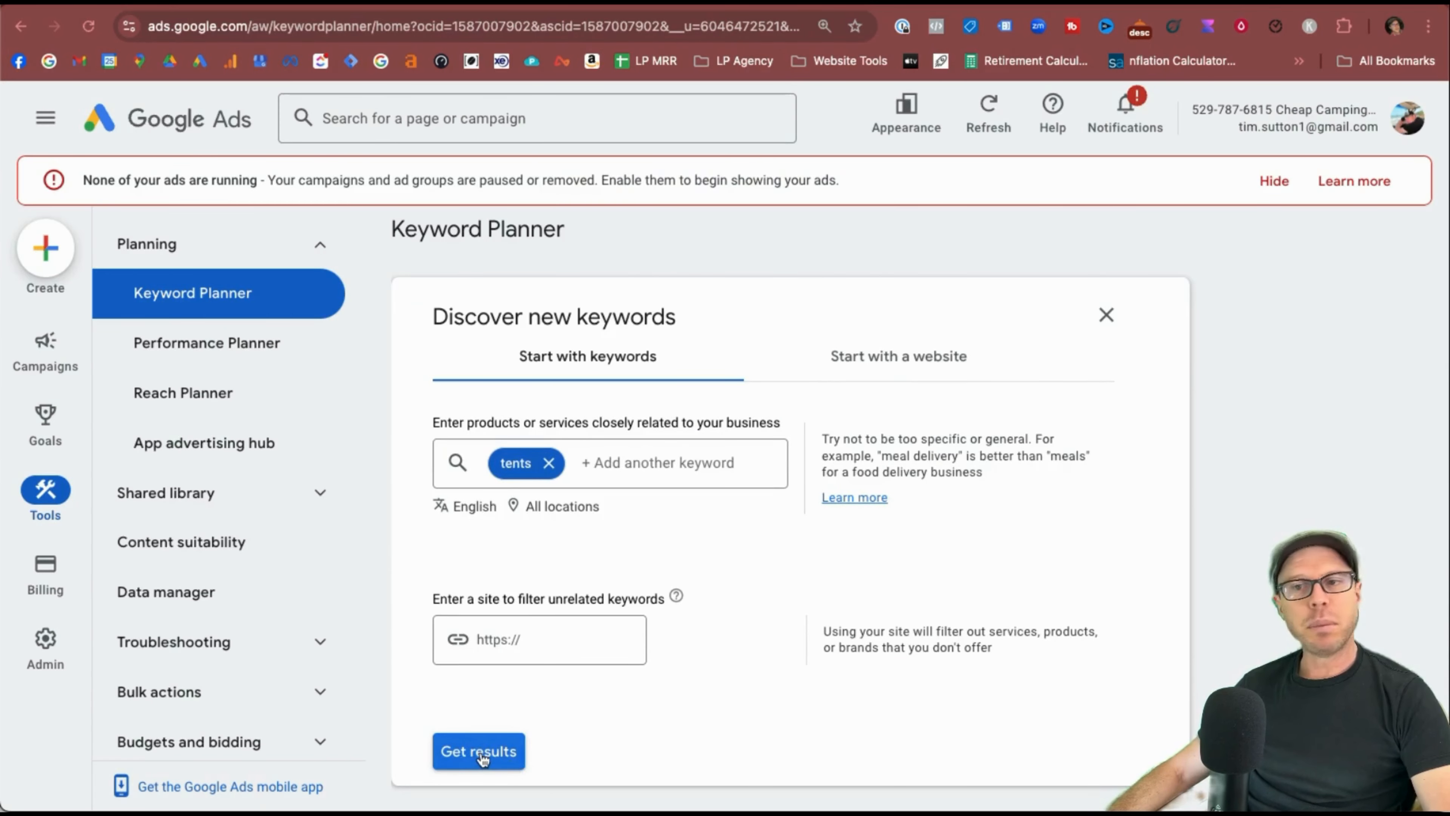
left_click_drag(431, 599, 622, 613)
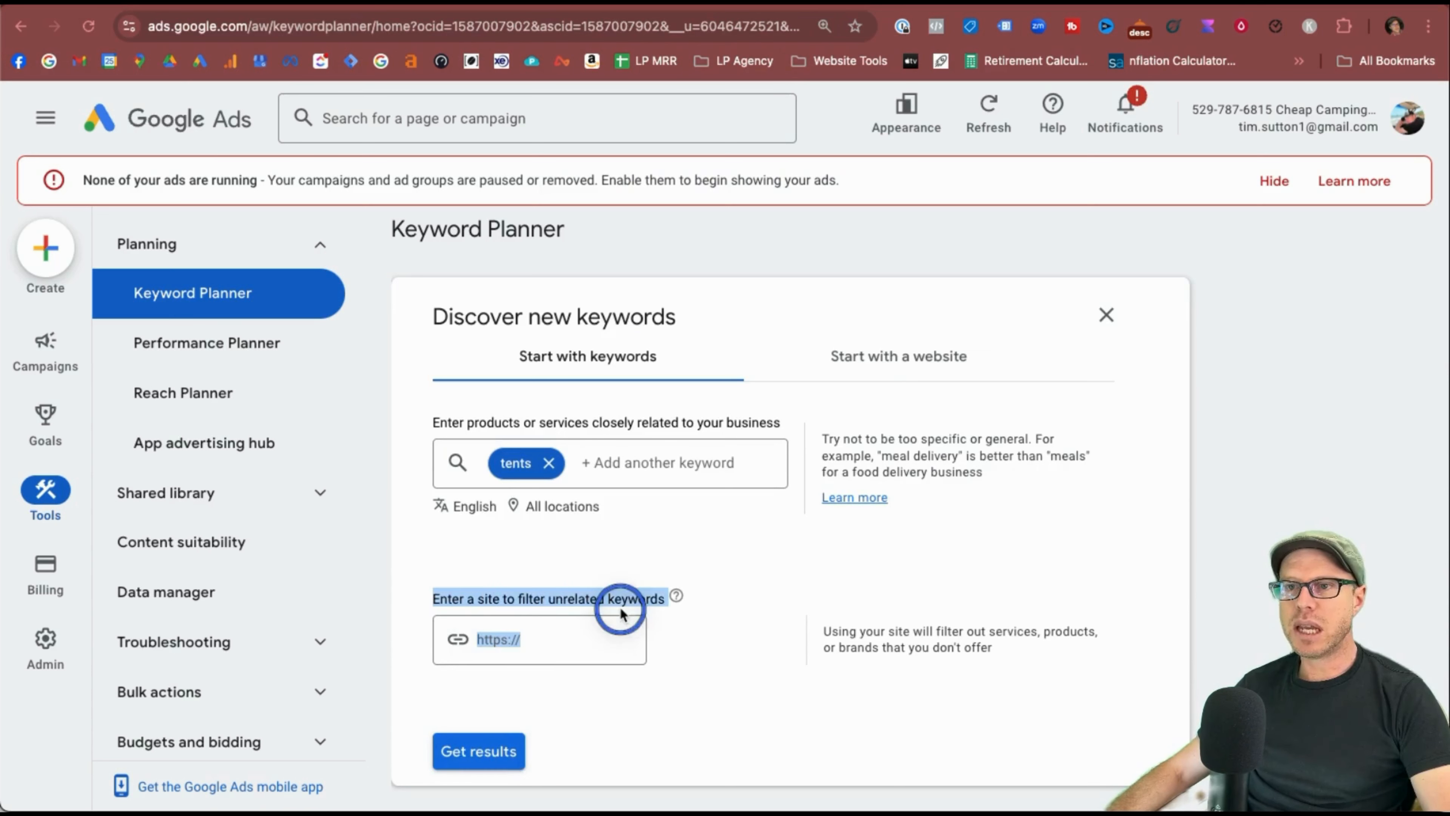
left_click(557, 593)
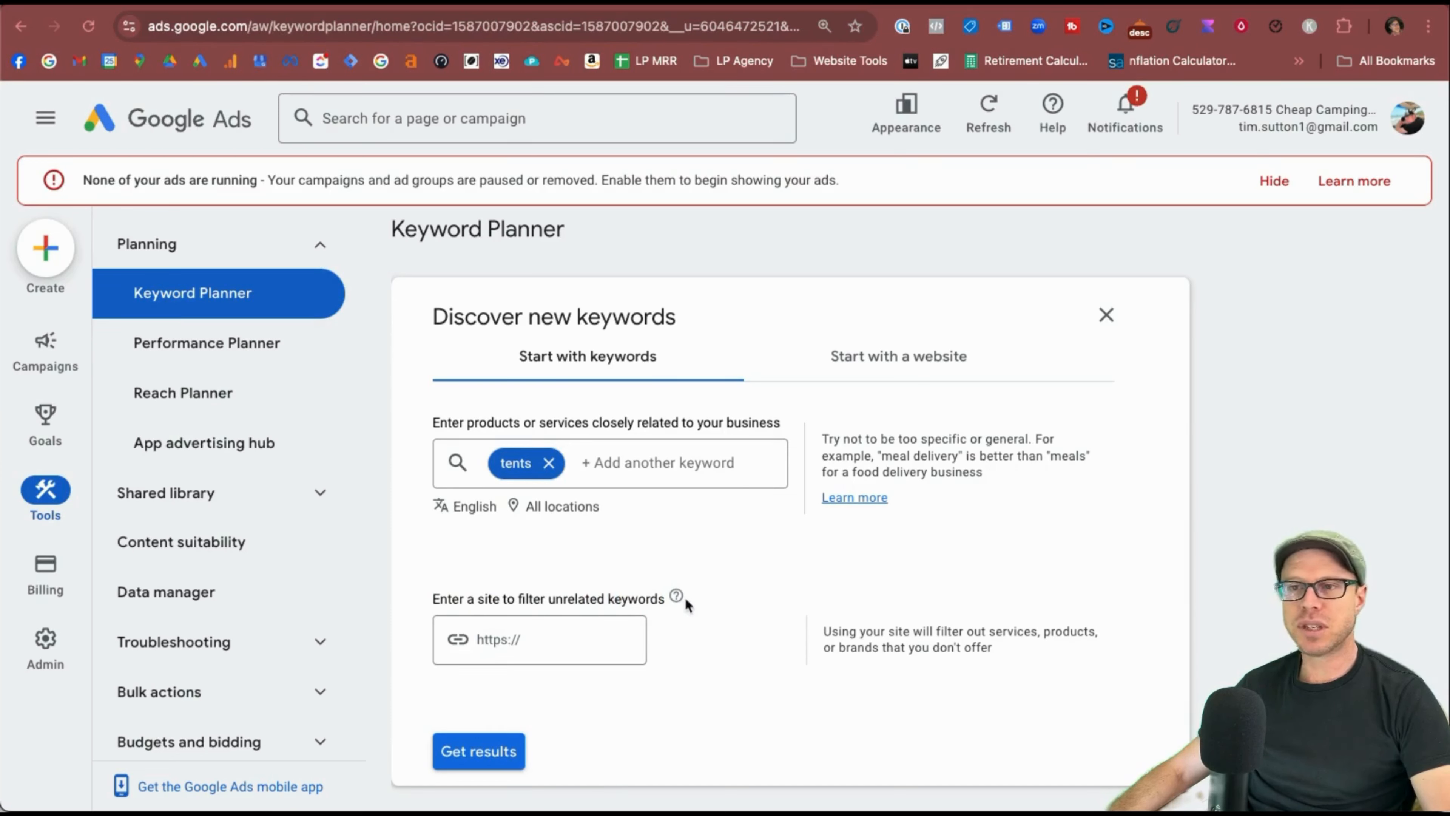
mouse_move(679, 597)
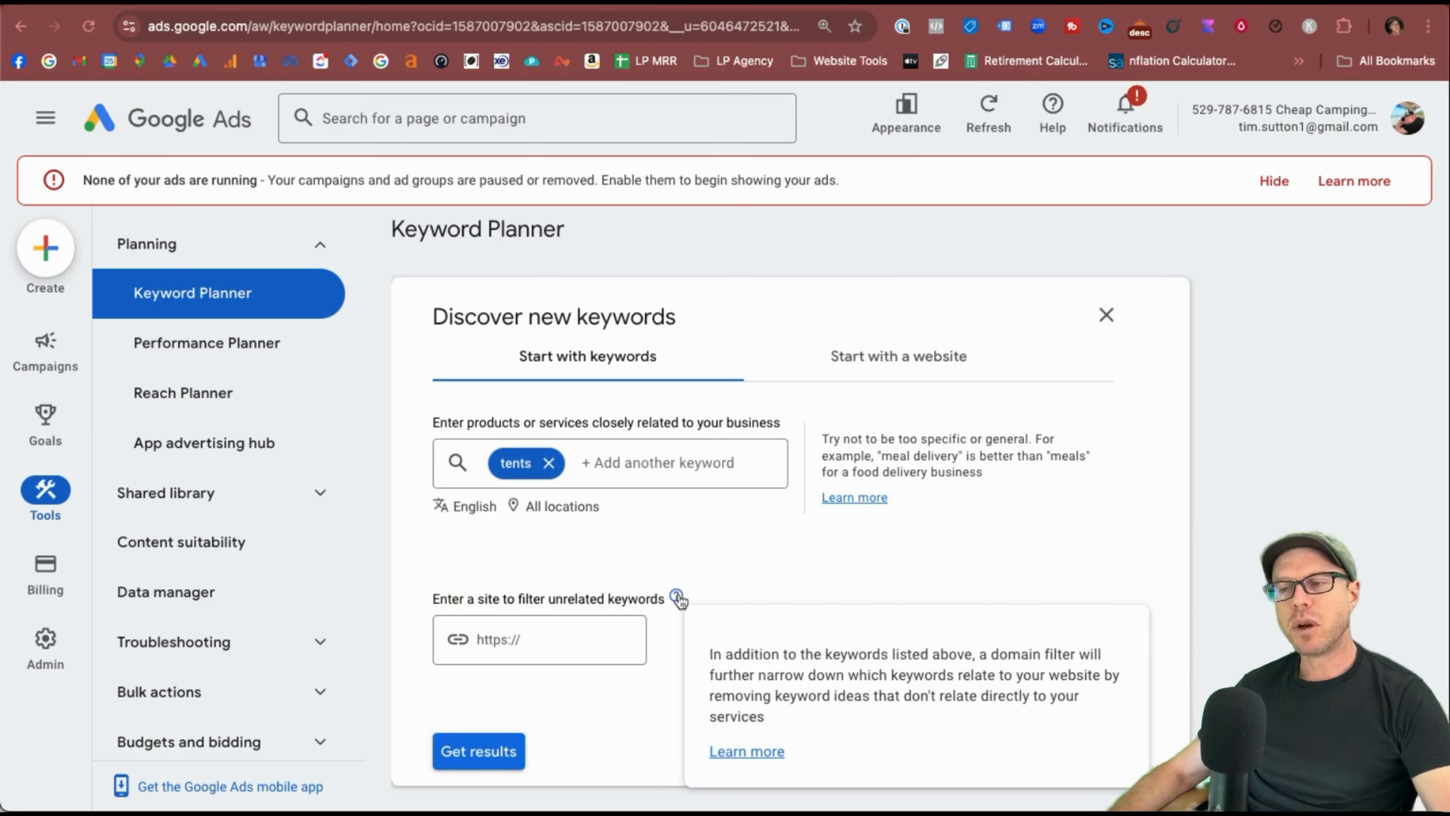
left_click(503, 751)
Scroll through the tents ideas, checking the 673,000-search trend and pop up tent's 165,000.
scroll(714, 720, "down", 3)
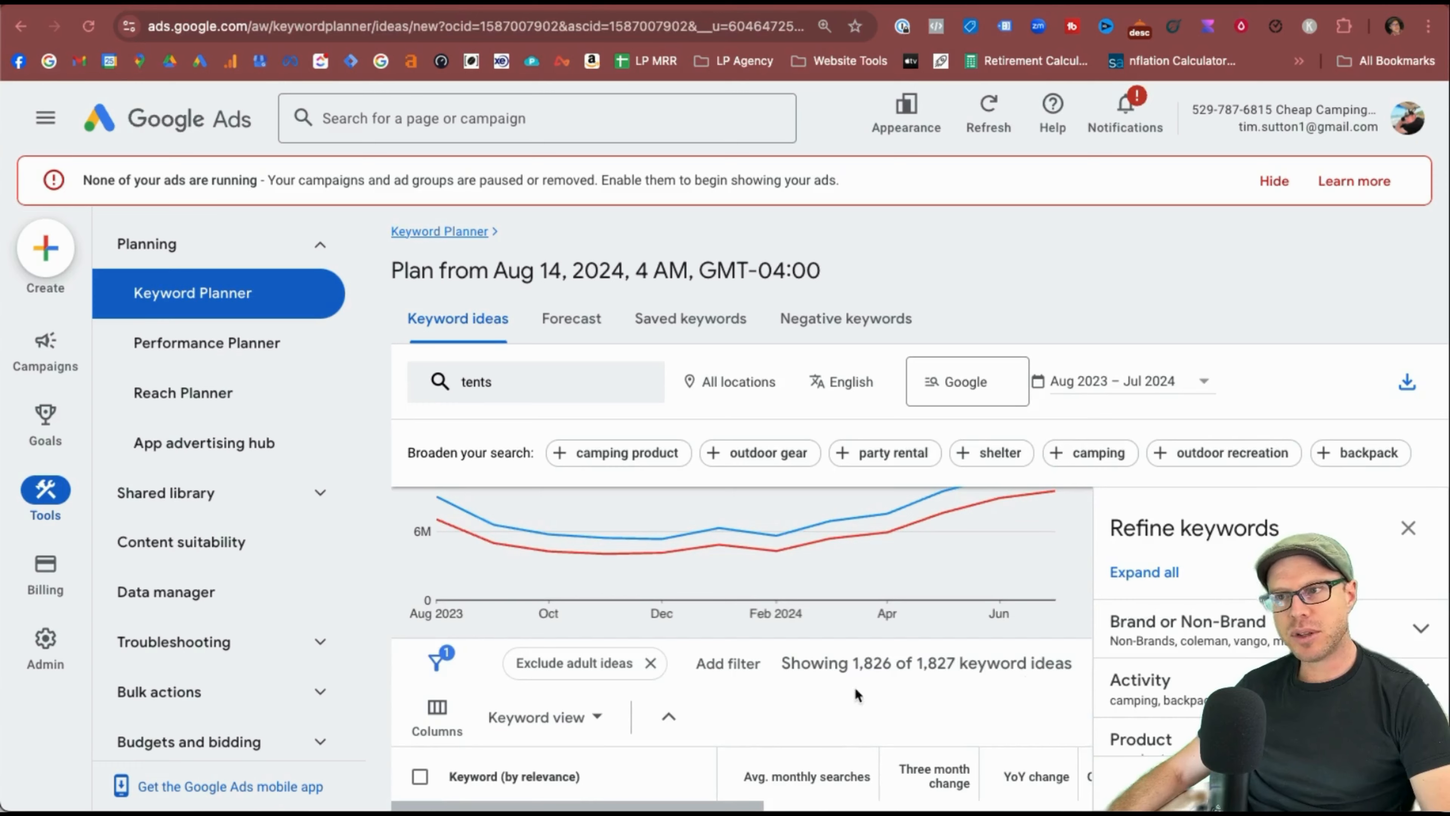
scroll(743, 680, "down", 3)
scroll(721, 670, "up", 1)
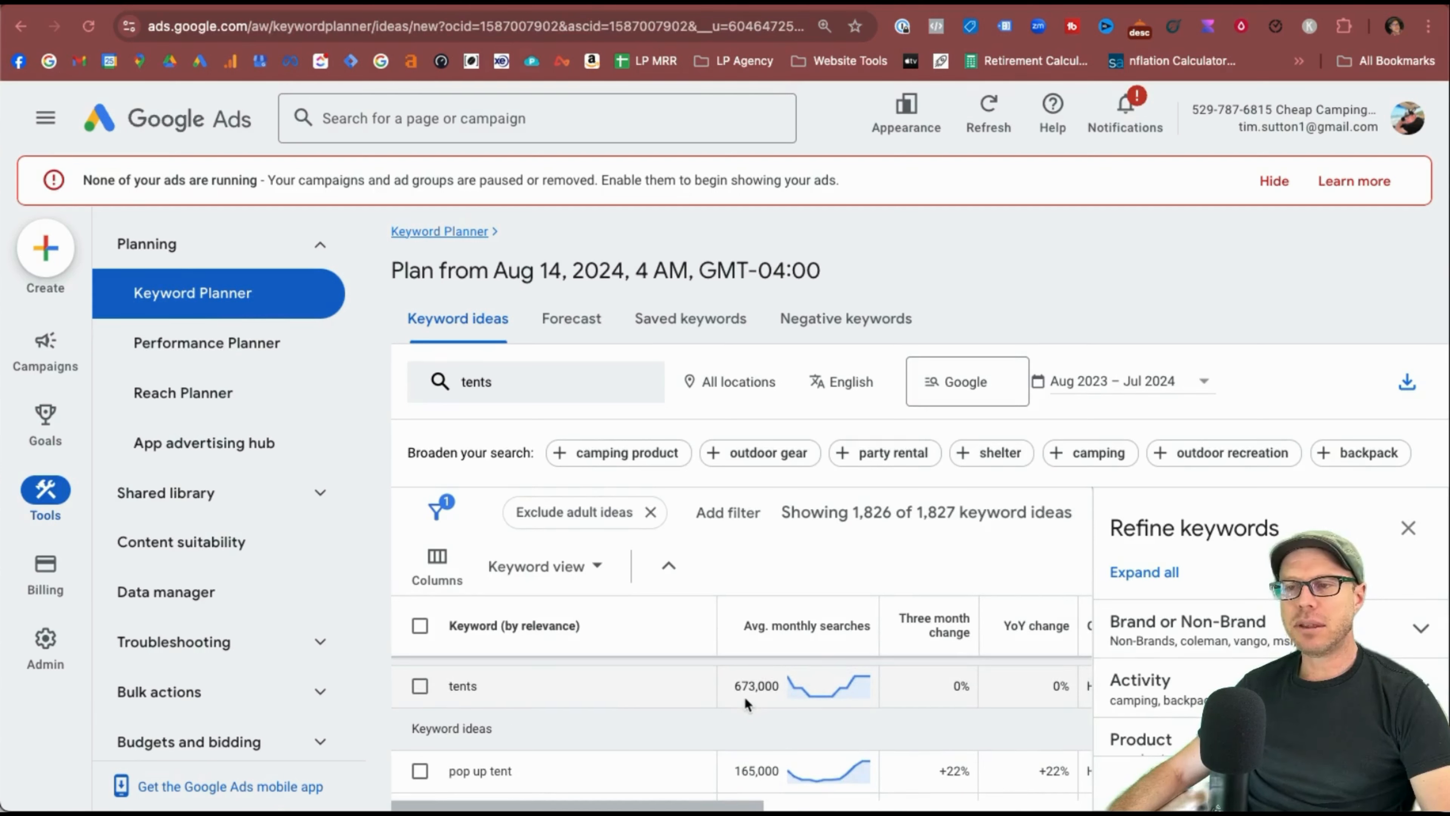
mouse_move(808, 691)
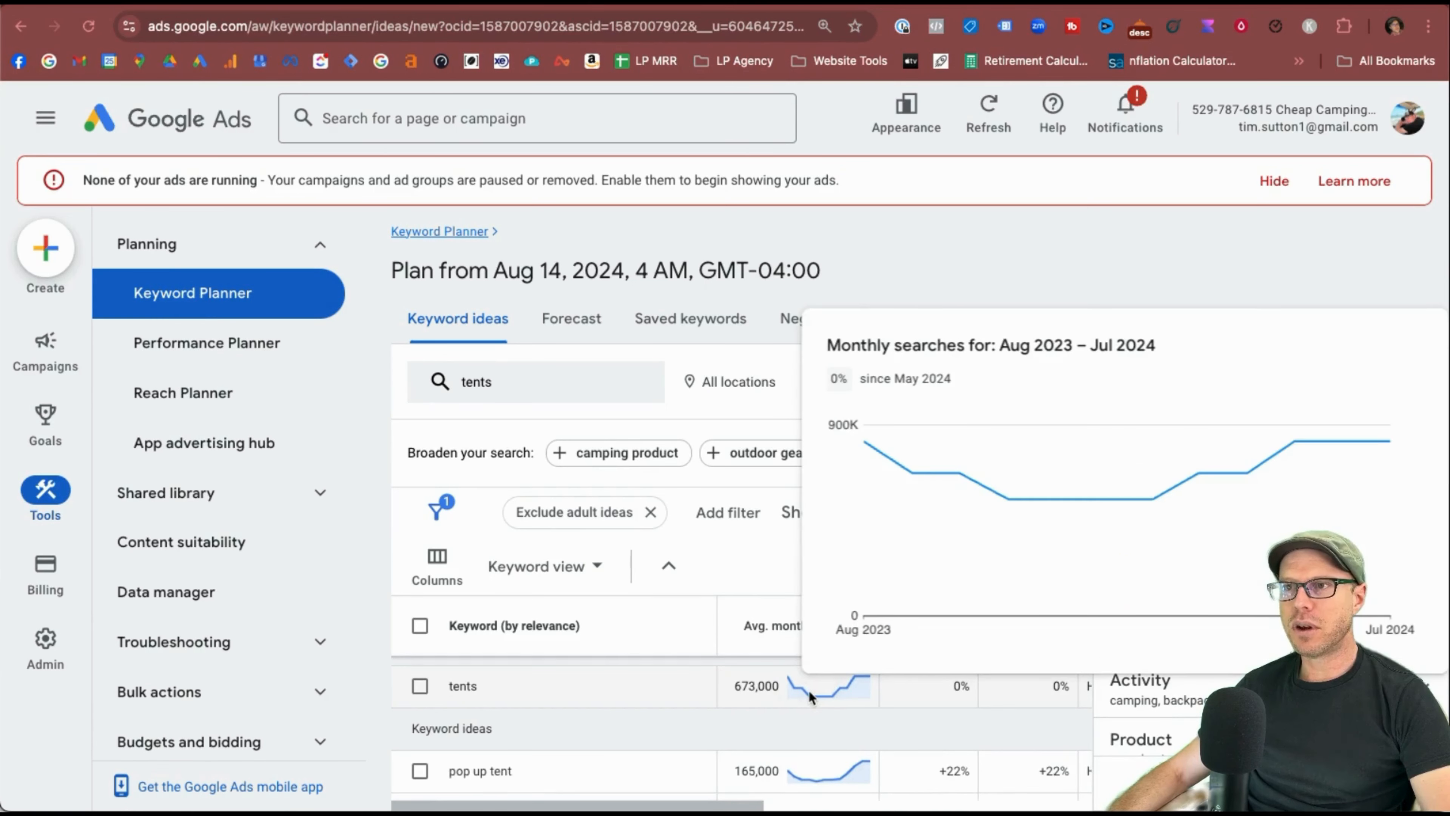
mouse_move(1045, 514)
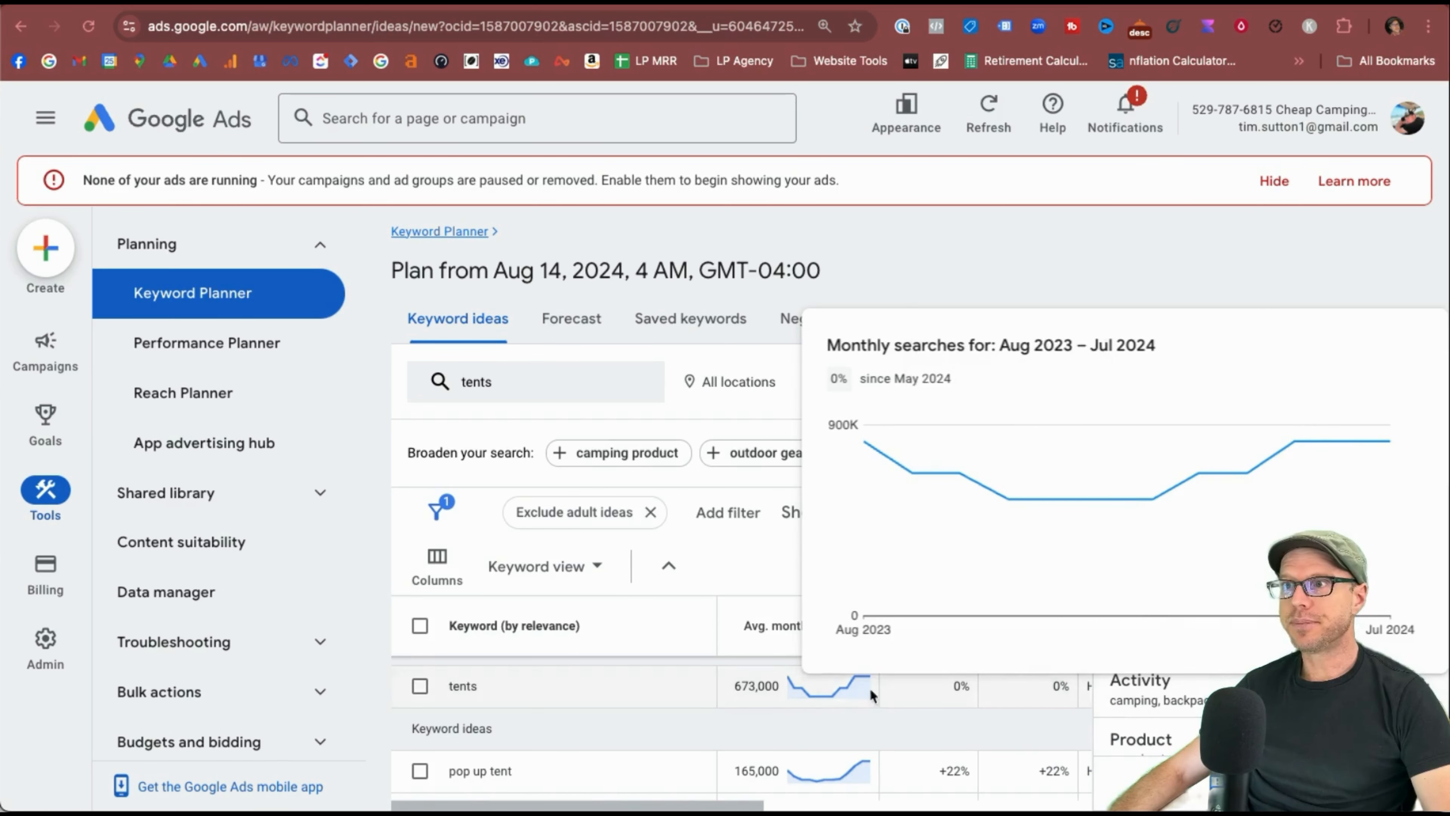
scroll(879, 676, "right", 2)
scroll(879, 677, "down", 1)
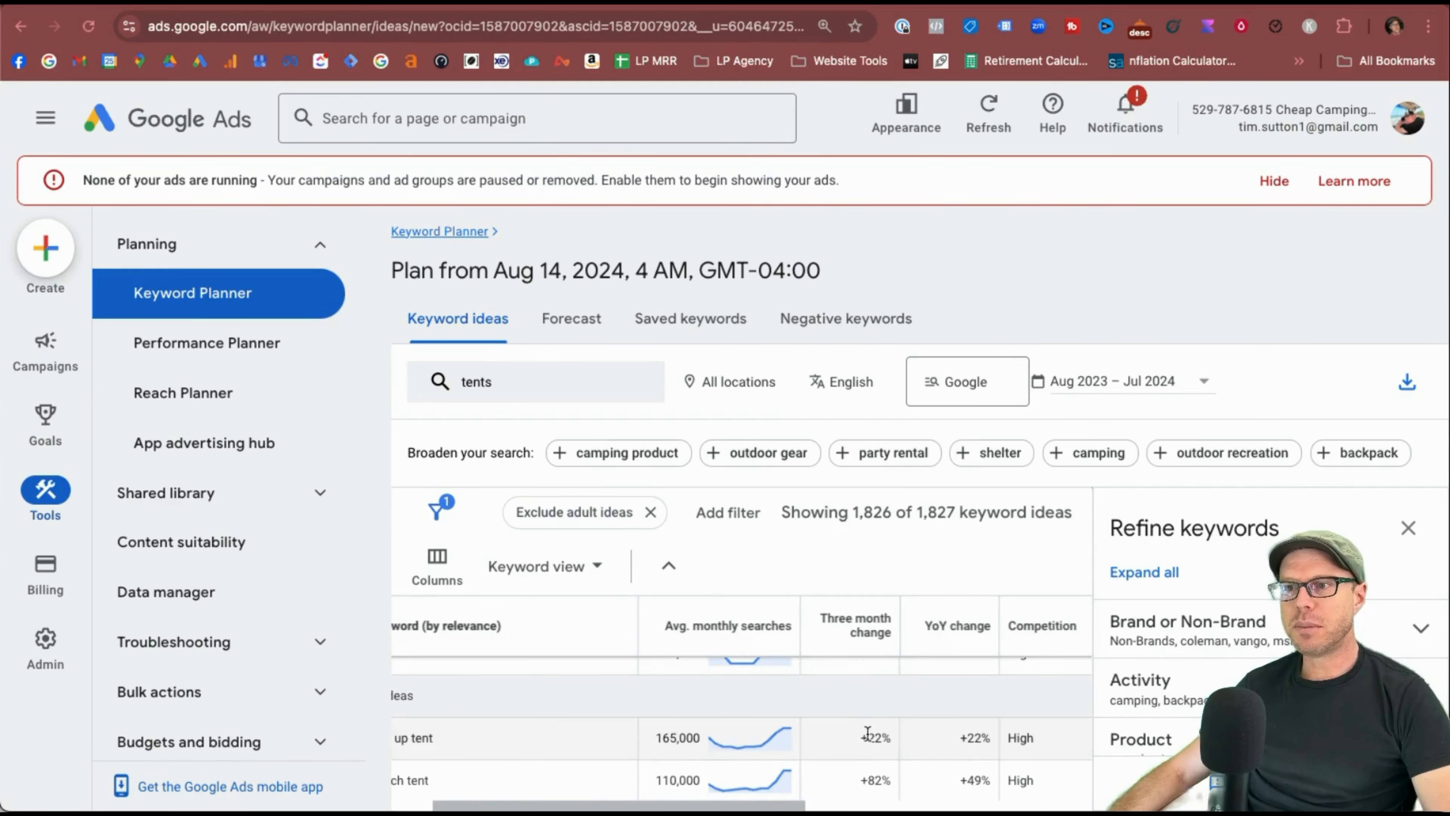
mouse_move(860, 622)
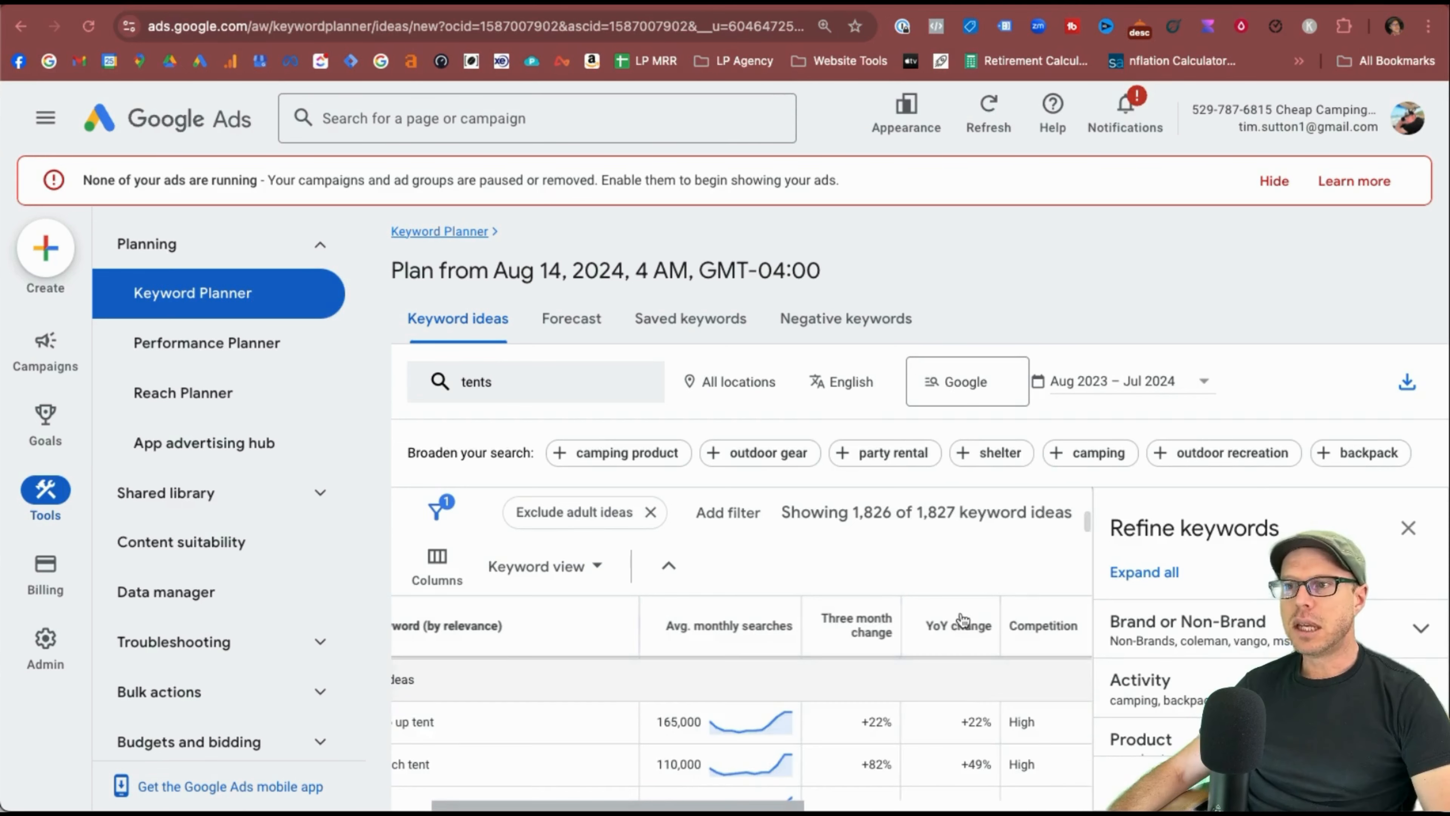
mouse_move(964, 631)
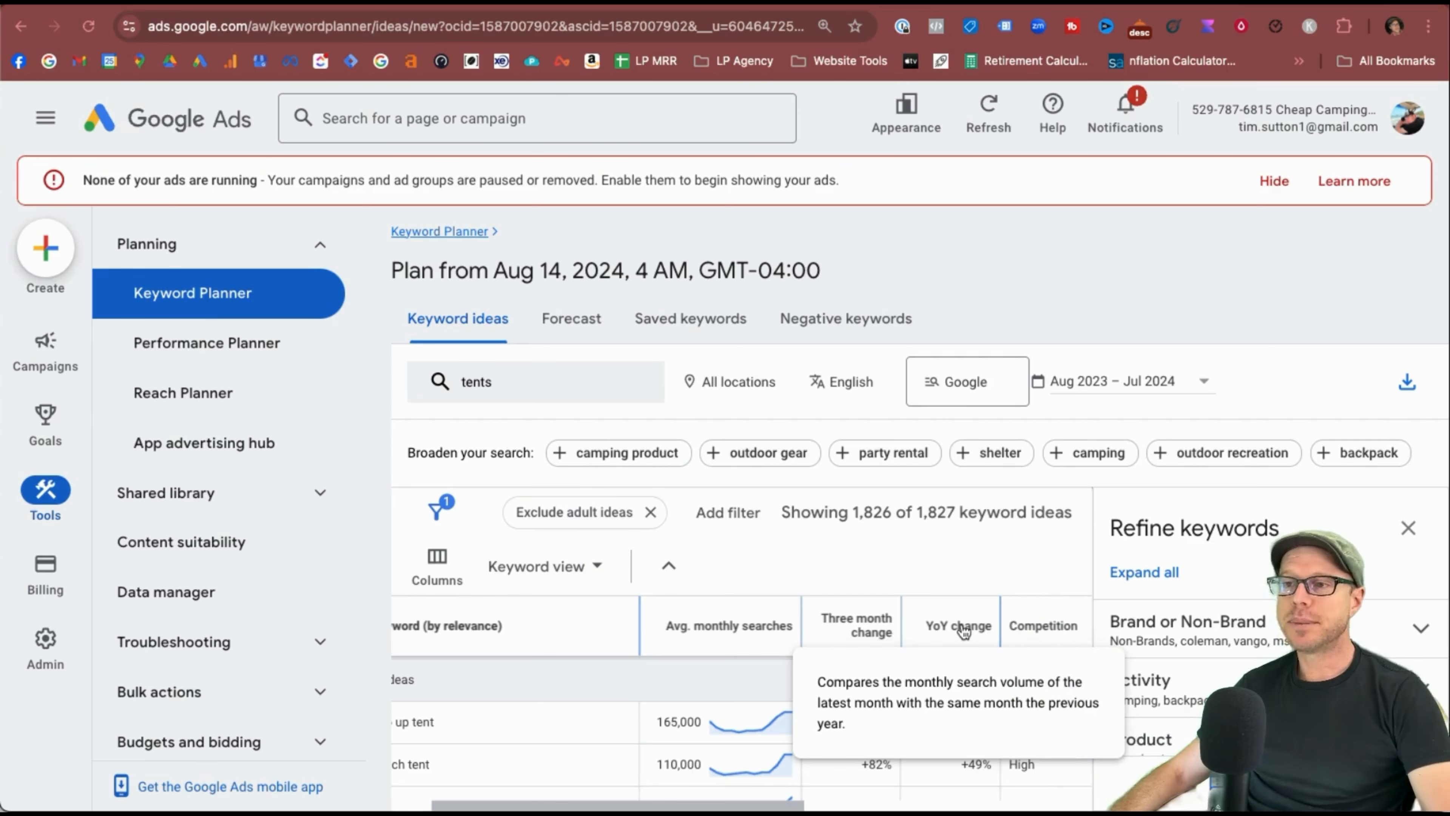
mouse_move(1057, 624)
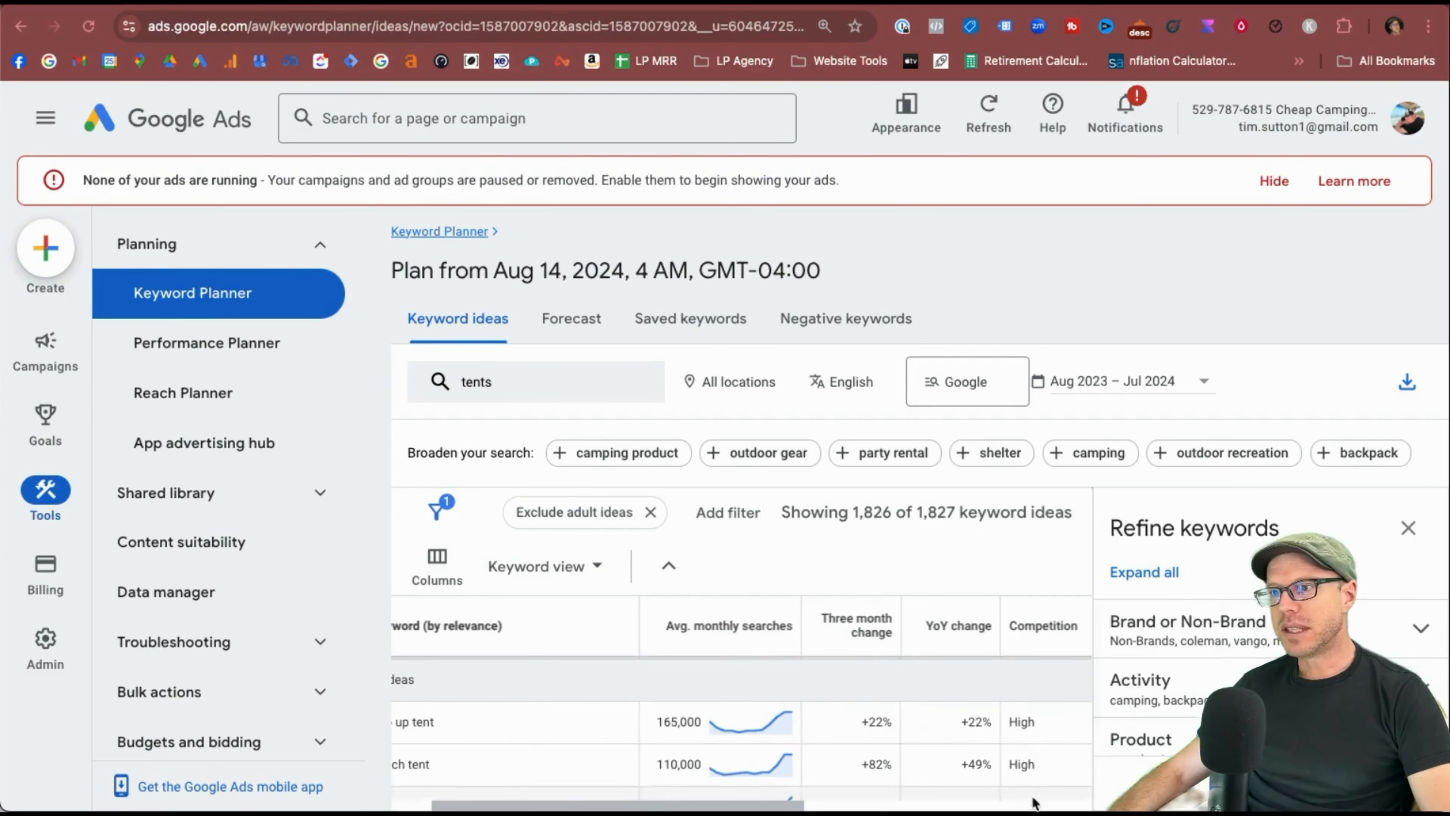
scroll(1032, 761, "down", 1)
scroll(1032, 761, "right", 5)
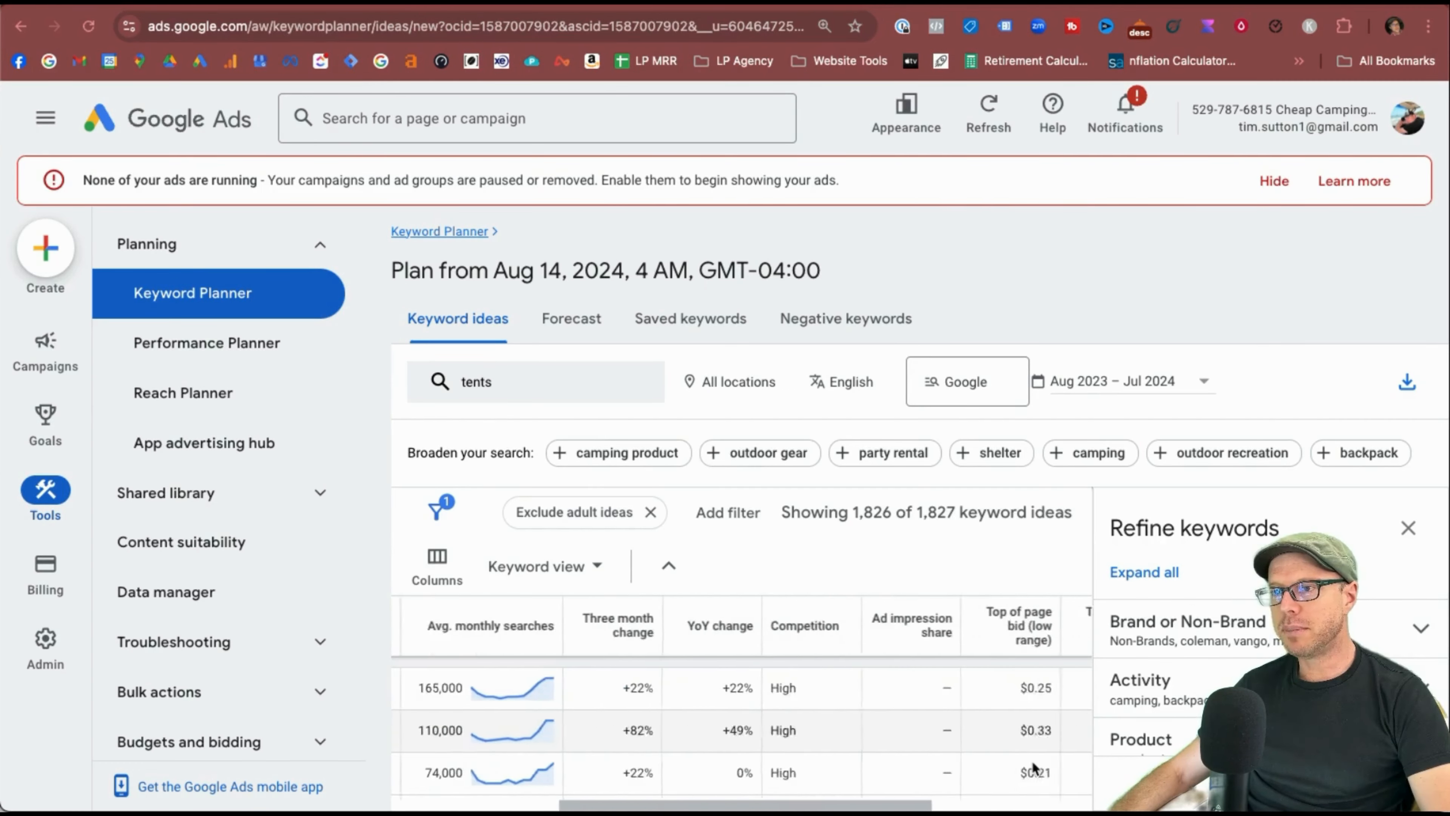
scroll(823, 628, "right", 3)
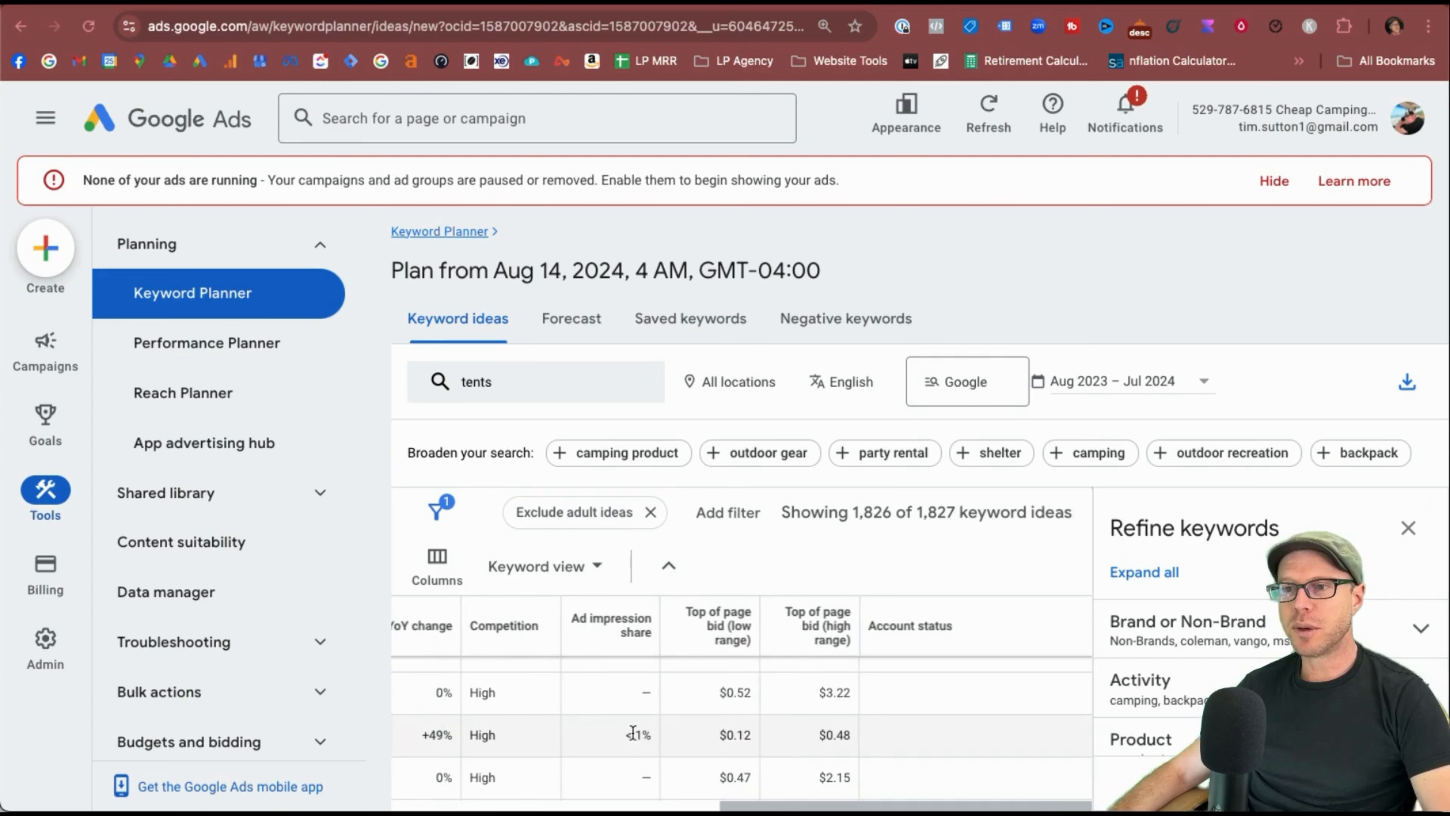
scroll(636, 733, "down", 1)
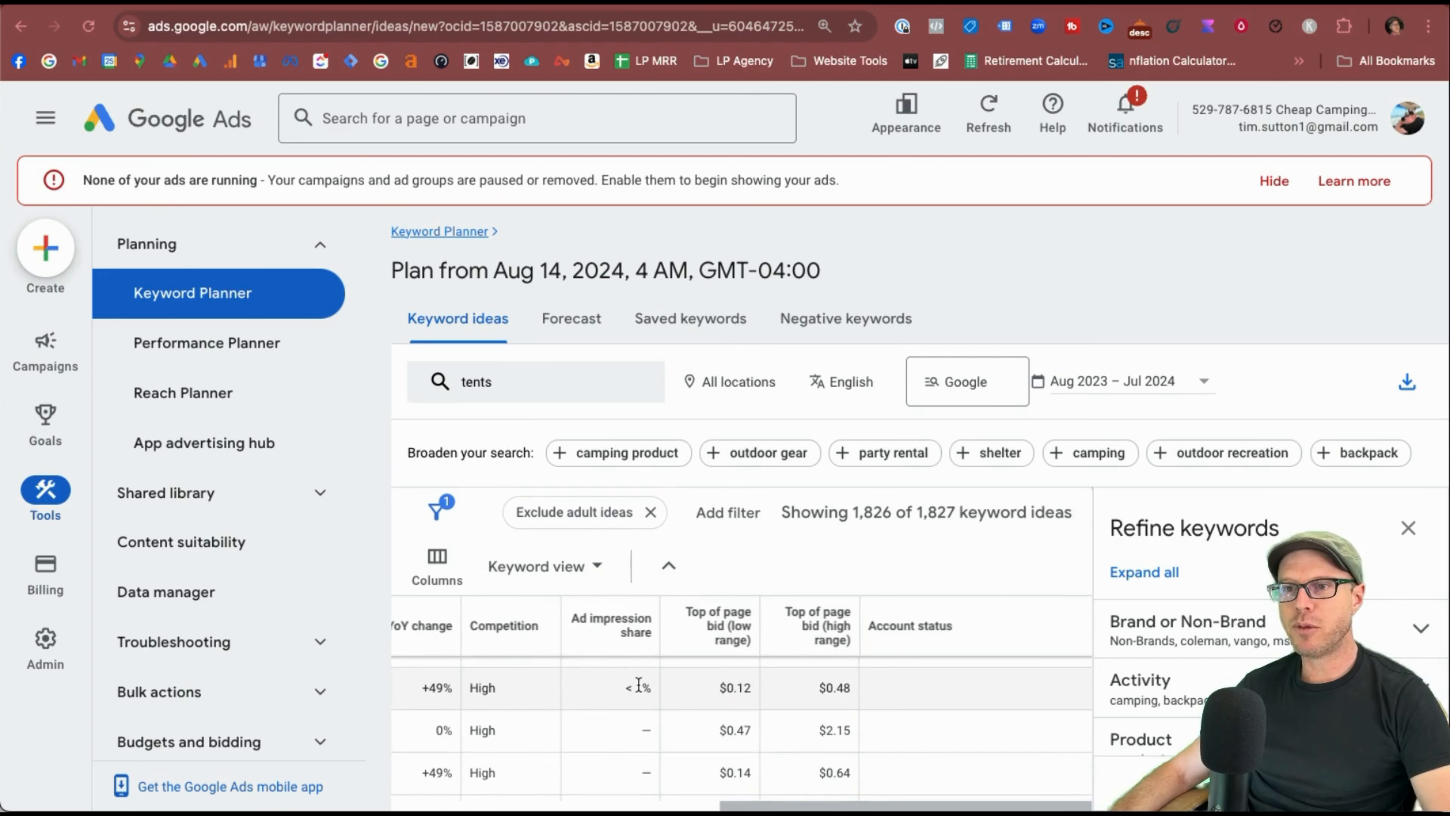
scroll(638, 684, "left", 10)
scroll(894, 689, "right", 10)
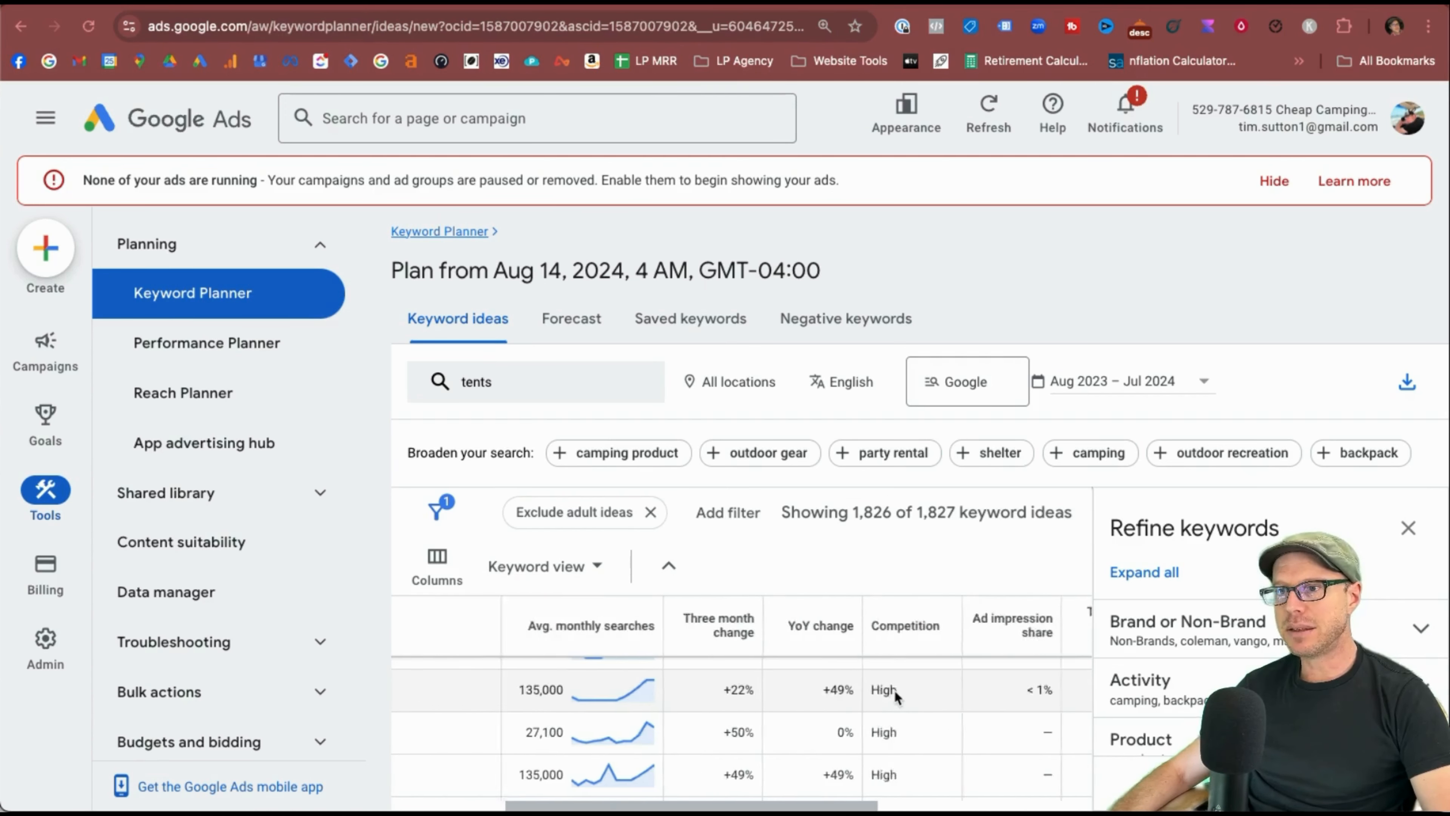
scroll(742, 657, "down", 1)
mouse_move(742, 636)
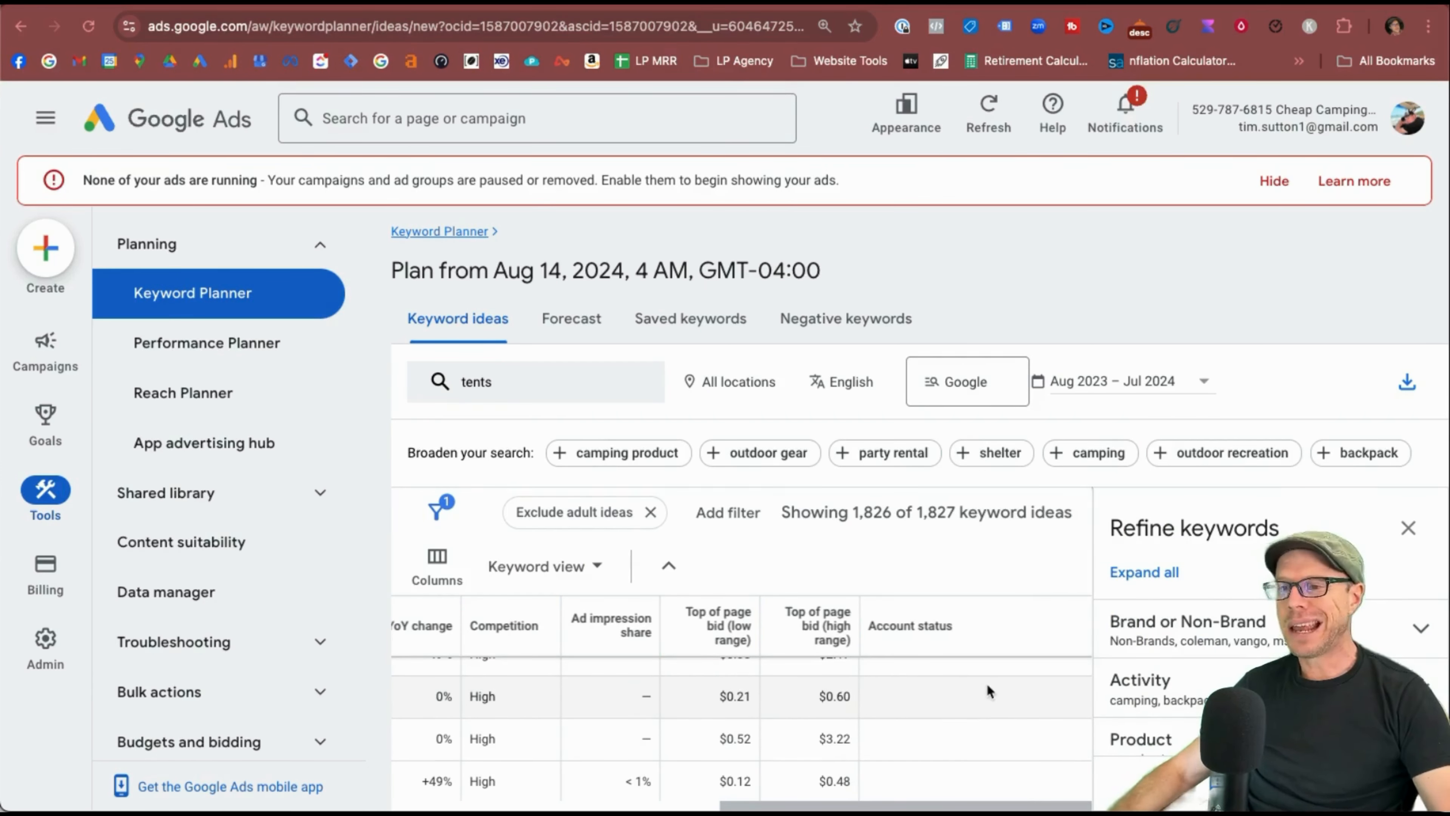
Add Competition (indexed value), Organic impression share and Organic average position columns, saved as set 'TS'.
left_click(437, 562)
left_click(860, 535)
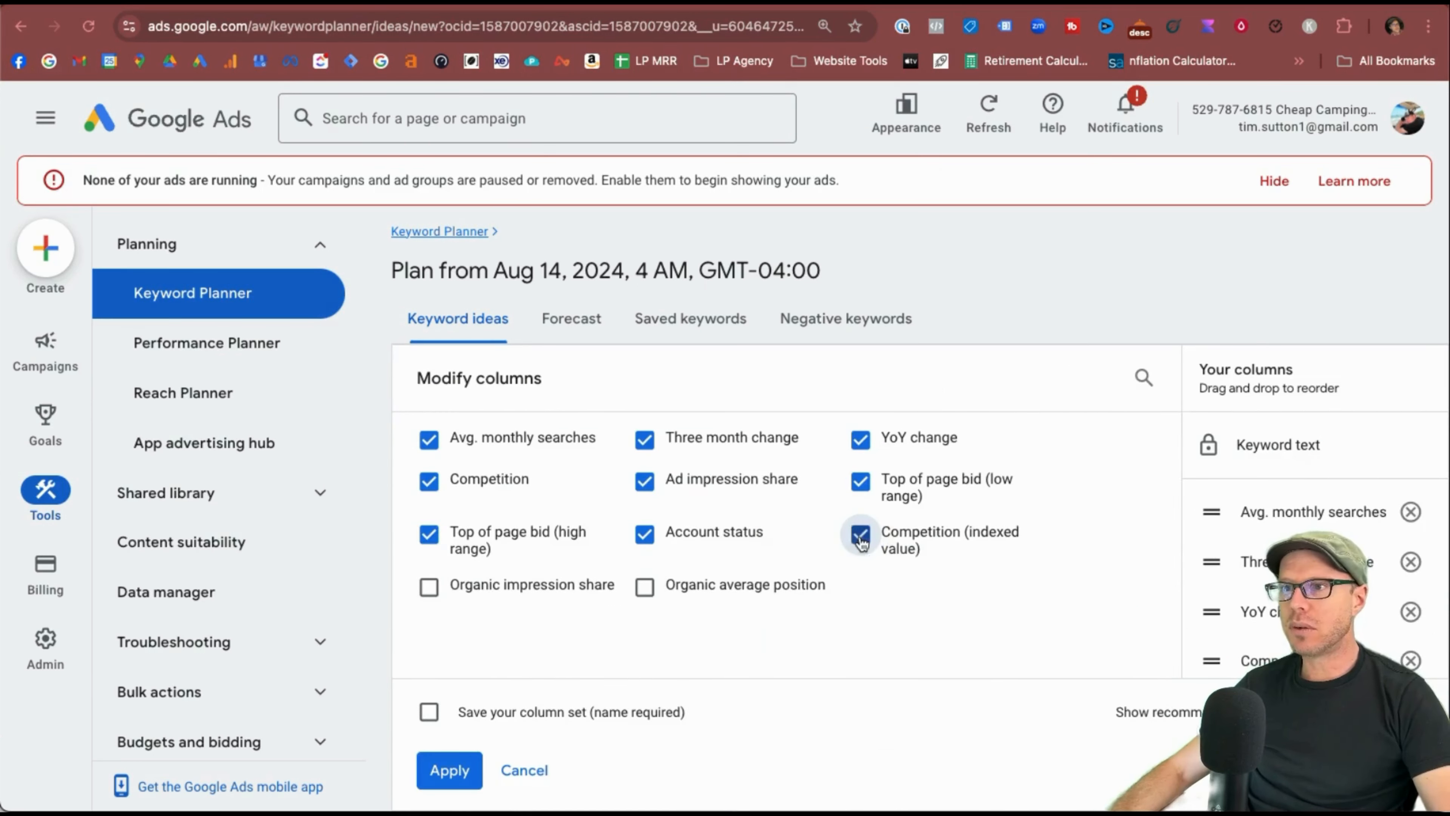
left_click(510, 594)
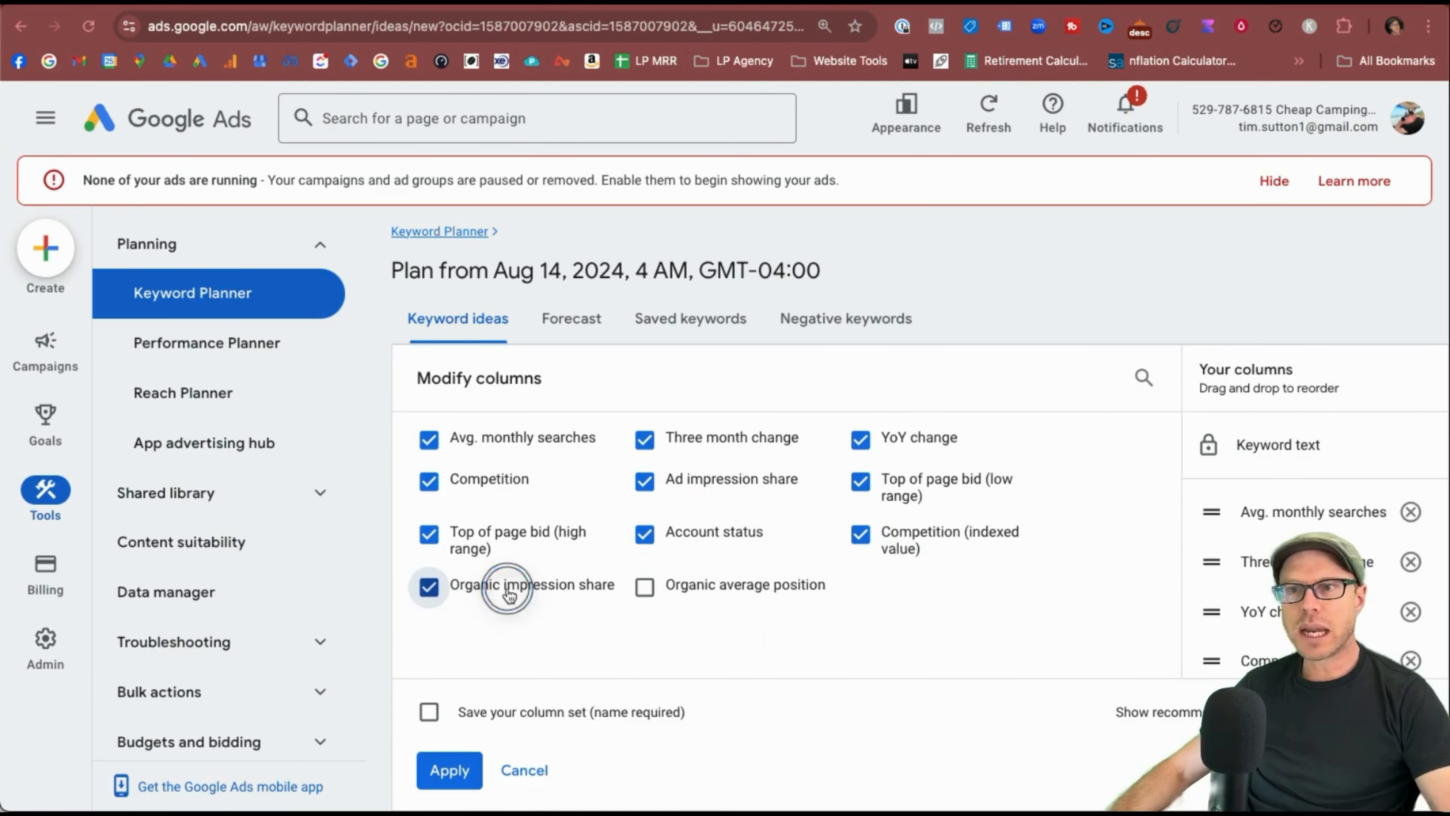
left_click(647, 586)
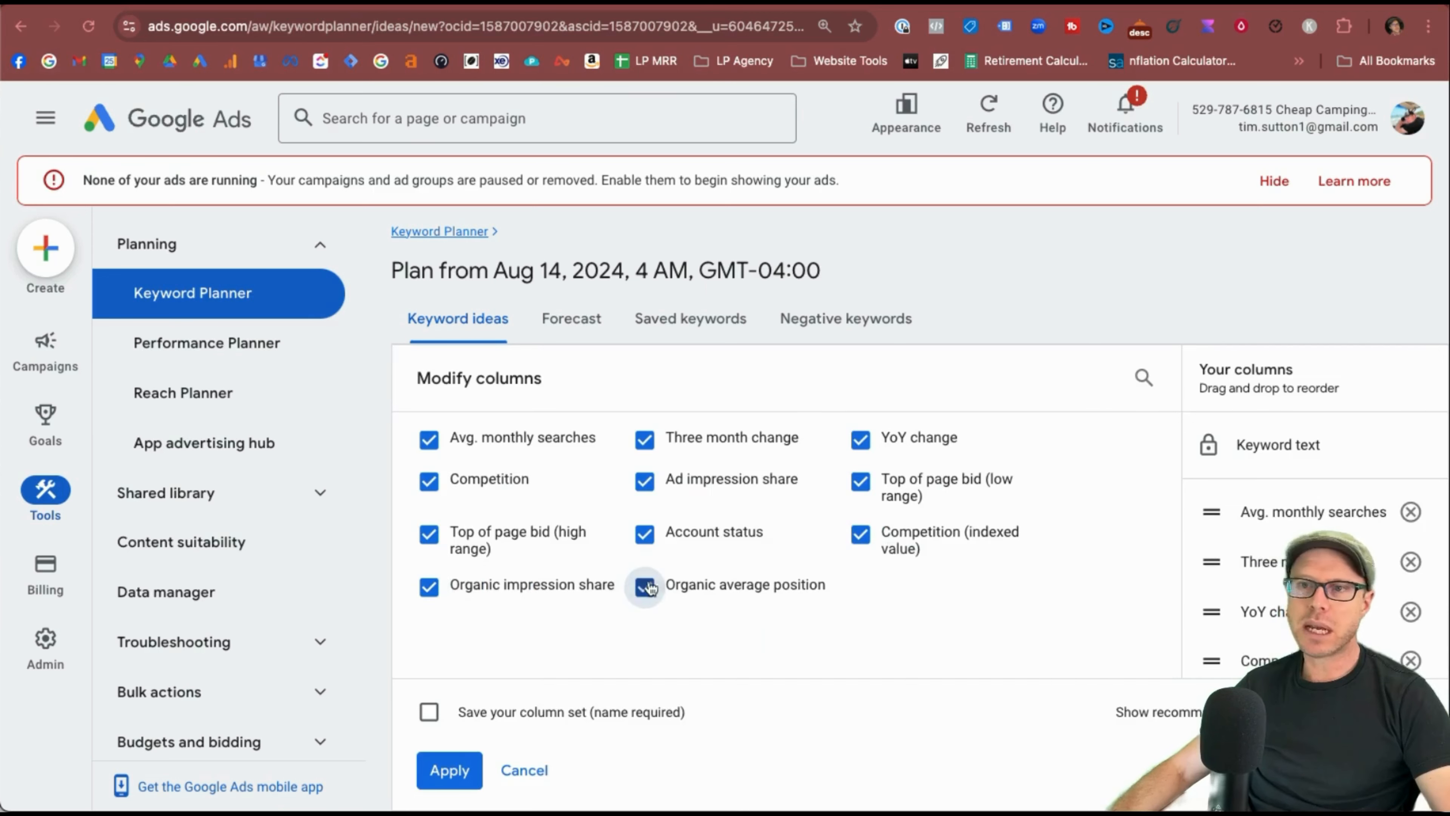
left_click(428, 711)
left_click(484, 701)
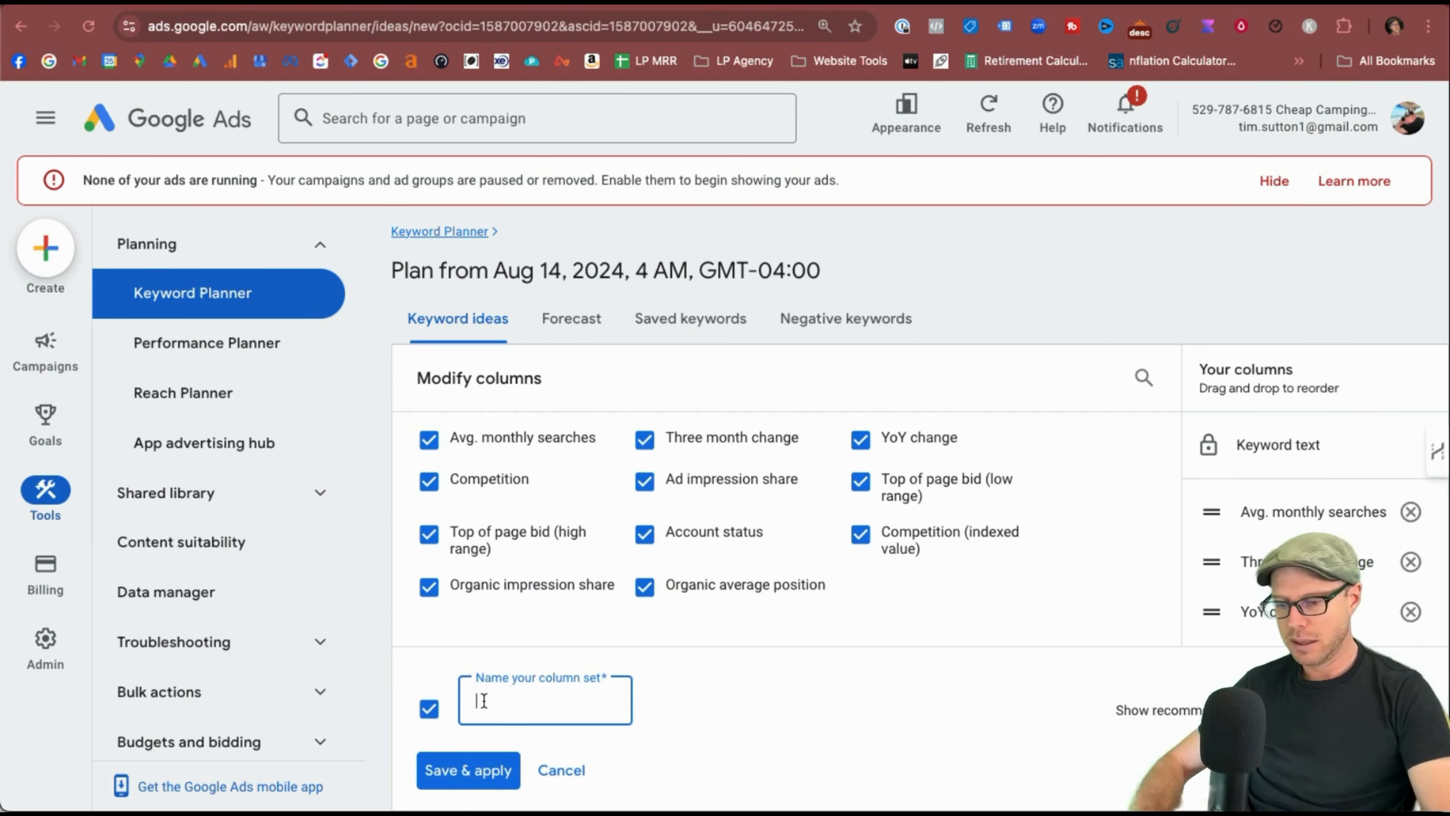
type("TS")
left_click(469, 770)
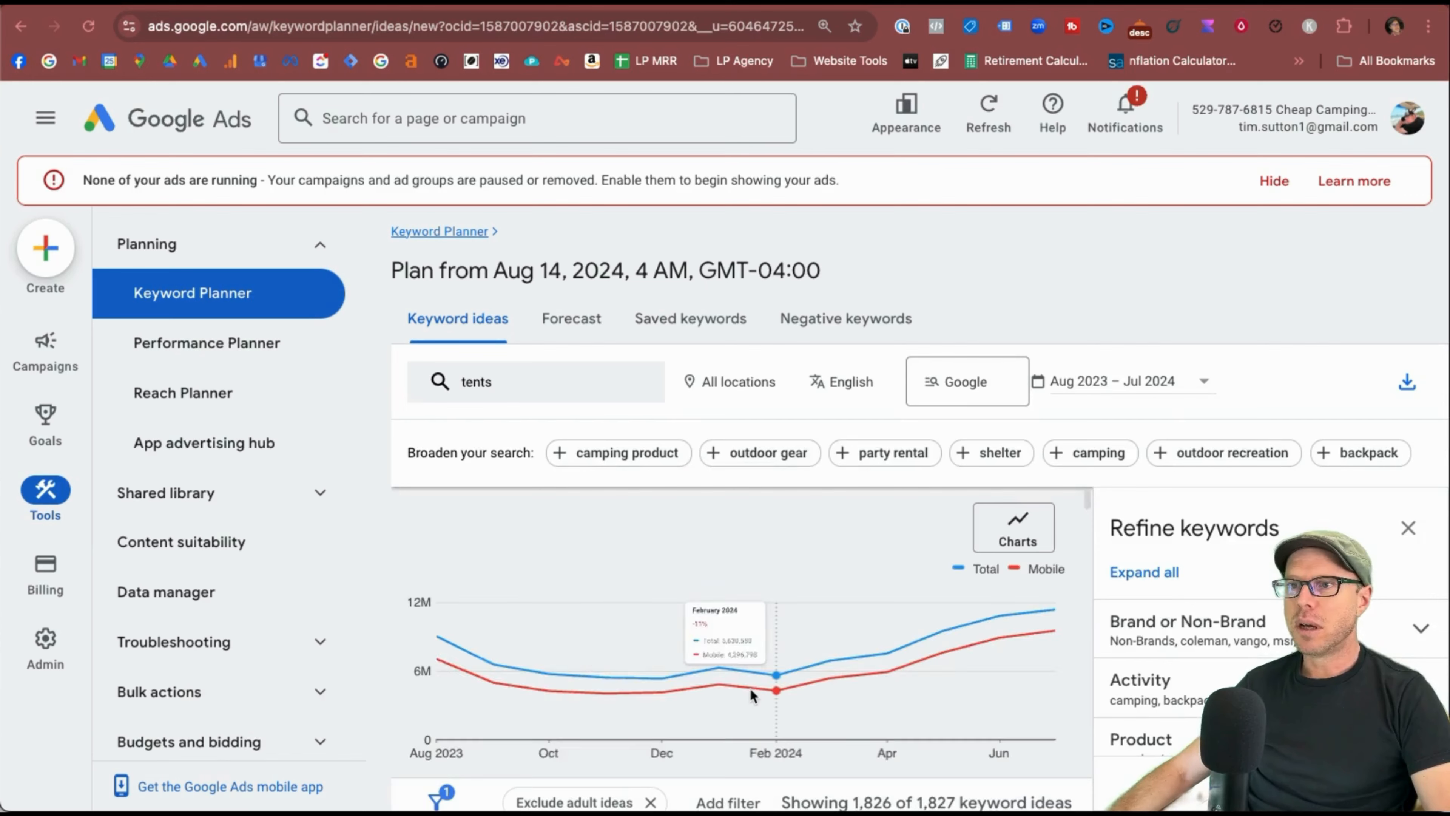
Review the updated columns, then switch the keyword ideas to Grouped view.
scroll(802, 715, "down", 5)
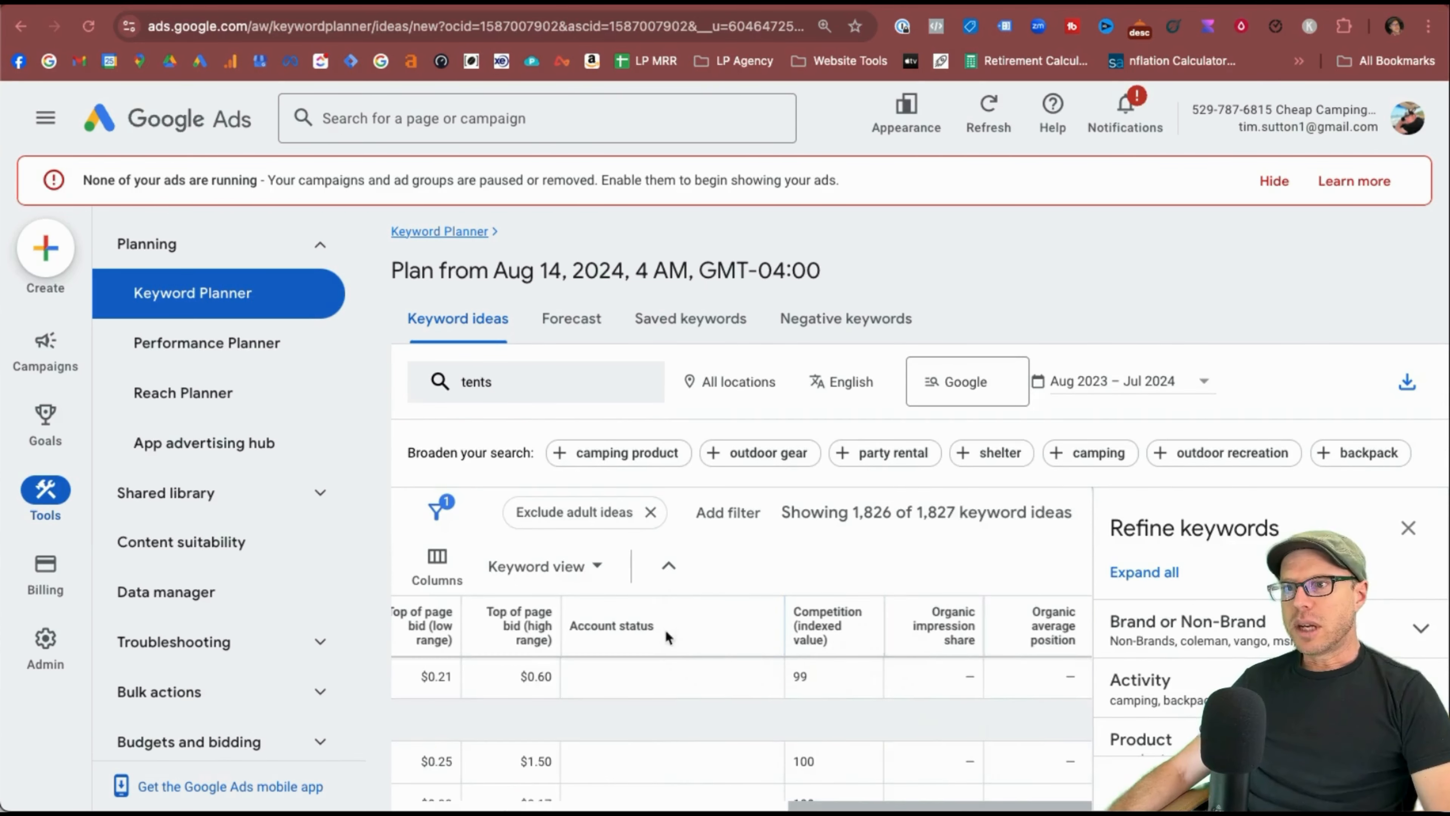
mouse_move(838, 666)
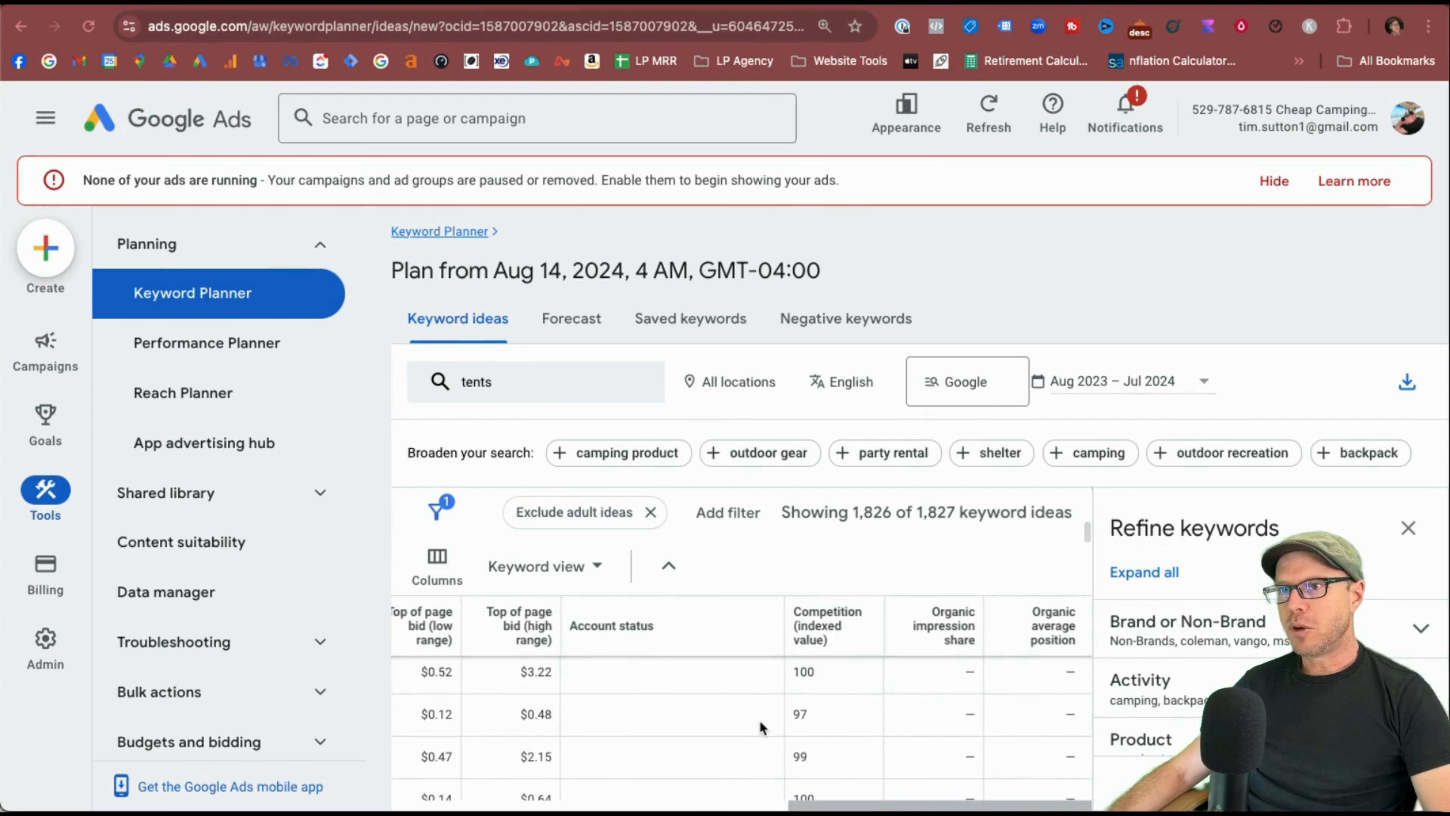
scroll(813, 734, "down", 2)
scroll(814, 735, "up", 2)
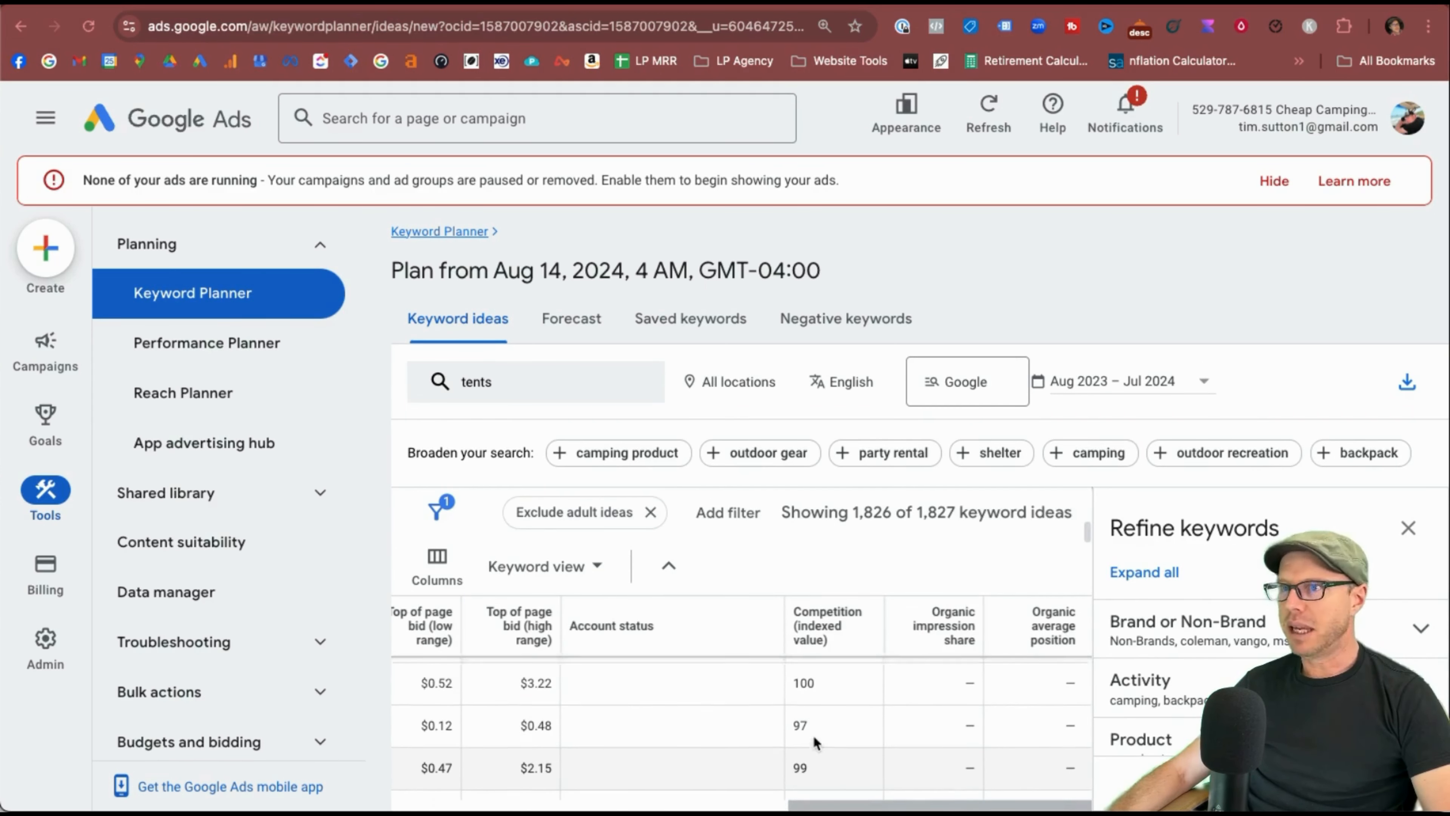
scroll(815, 739, "up", 3)
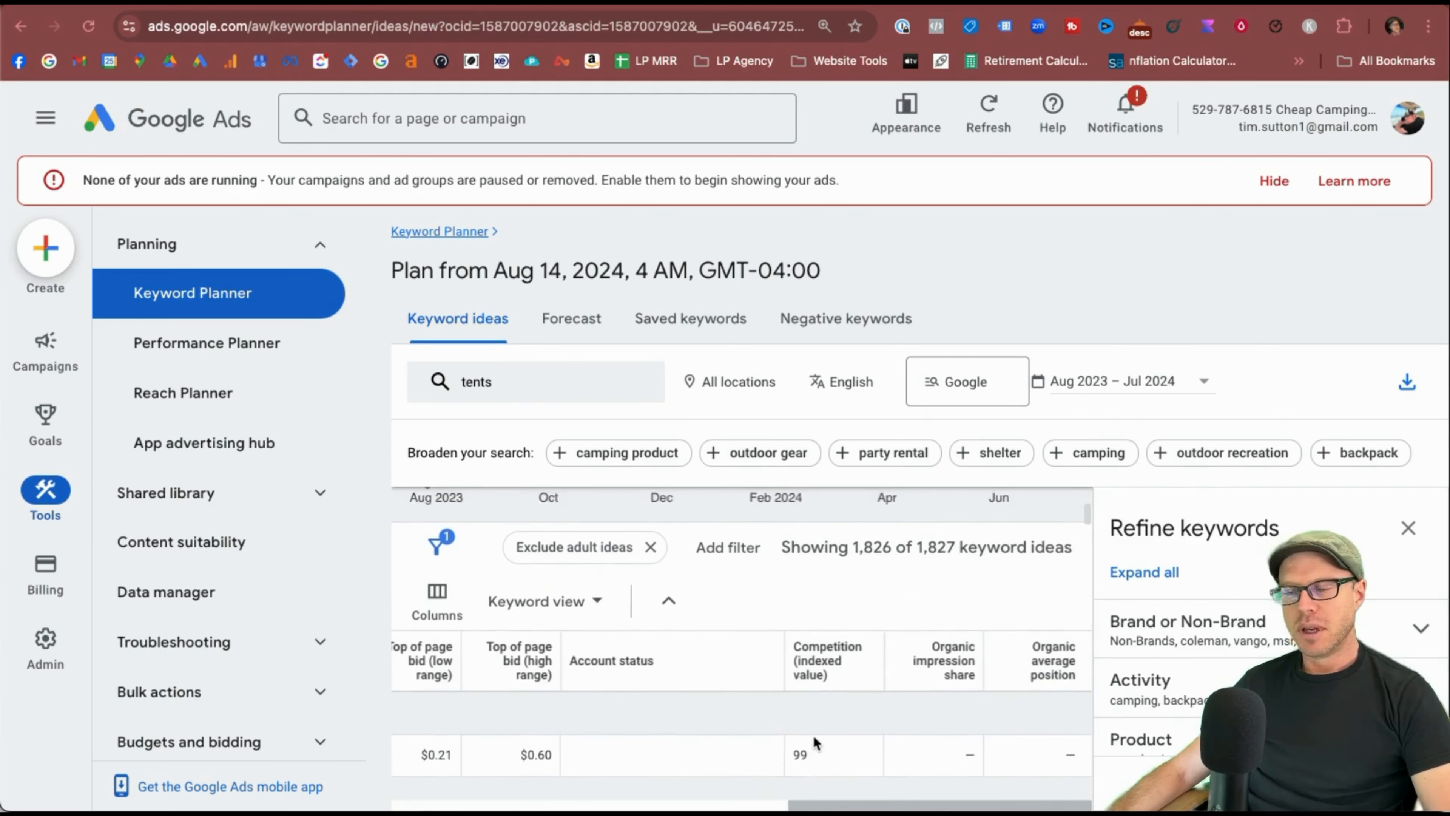
mouse_move(965, 626)
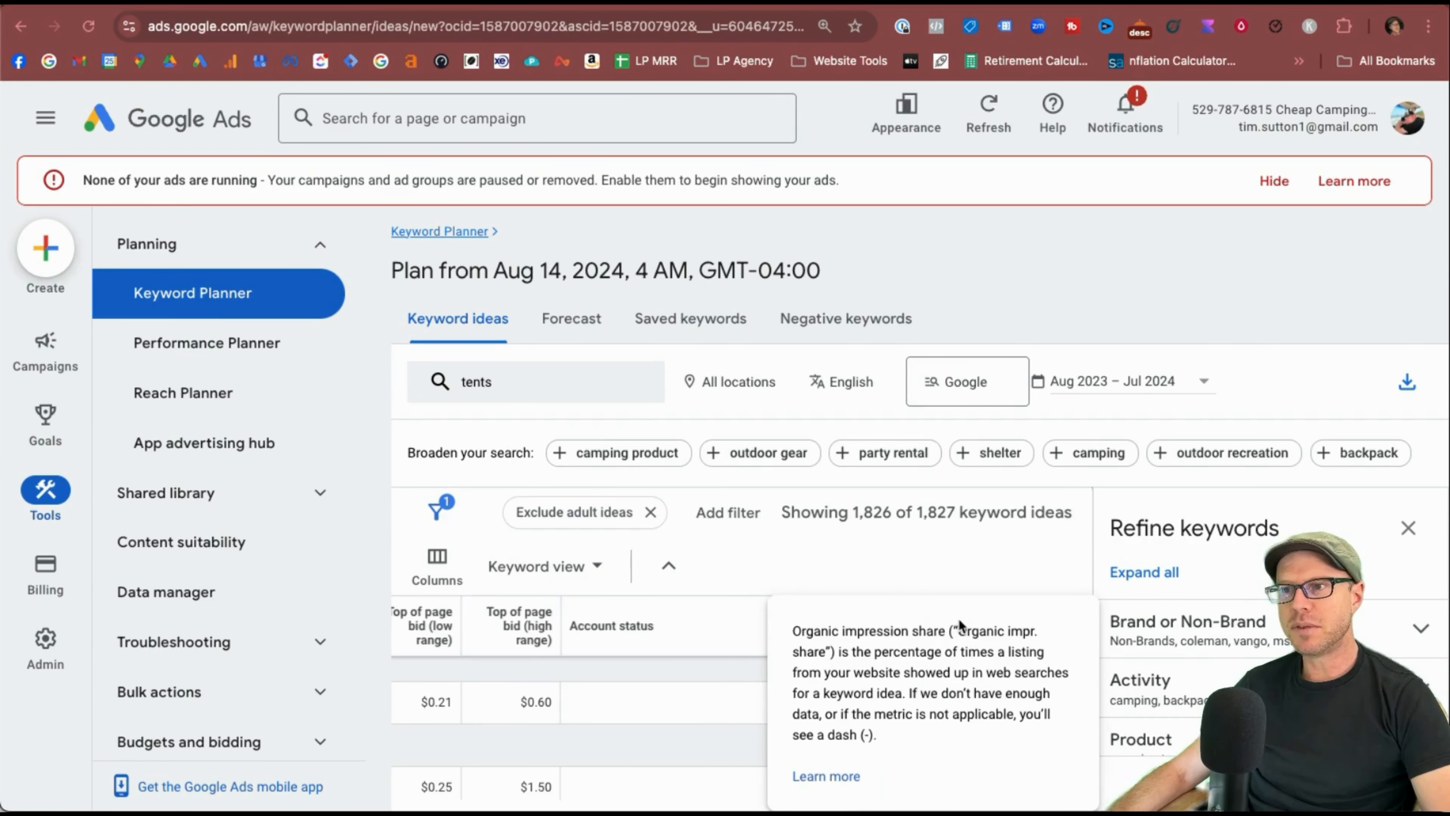
mouse_move(1054, 626)
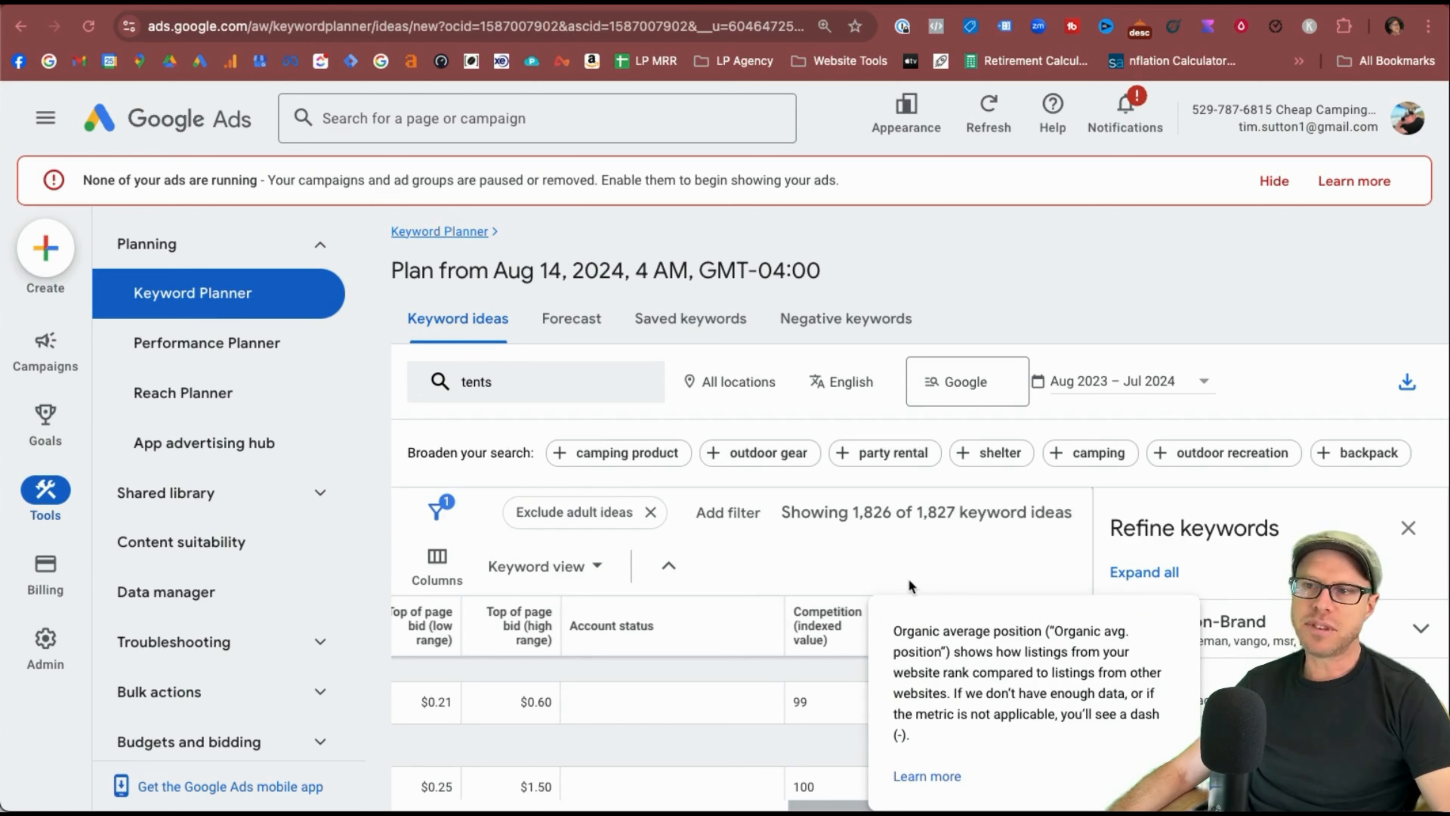
scroll(961, 719, "down", 2)
scroll(965, 718, "down", 1)
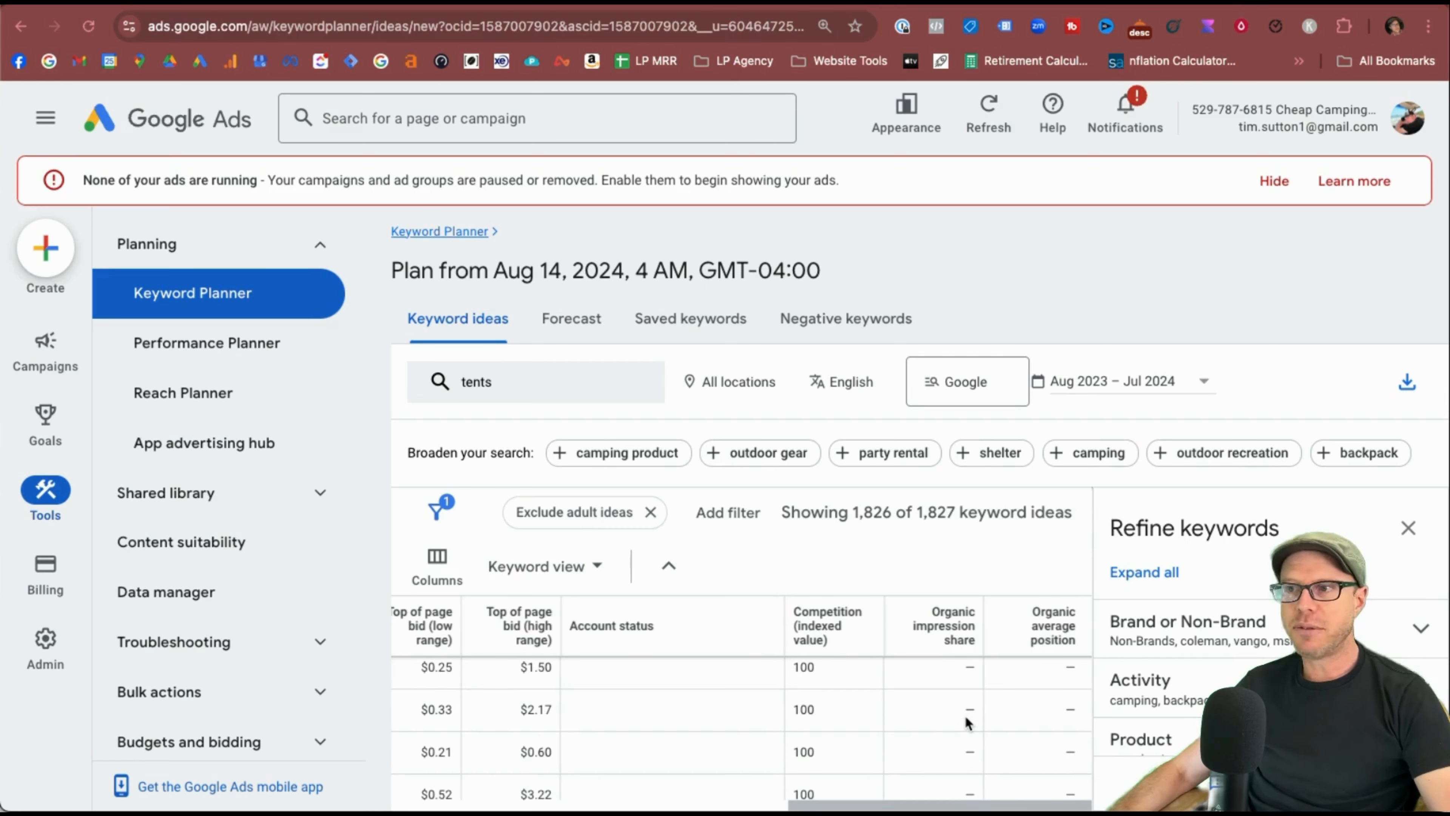
scroll(856, 685, "up", 1)
left_click(594, 585)
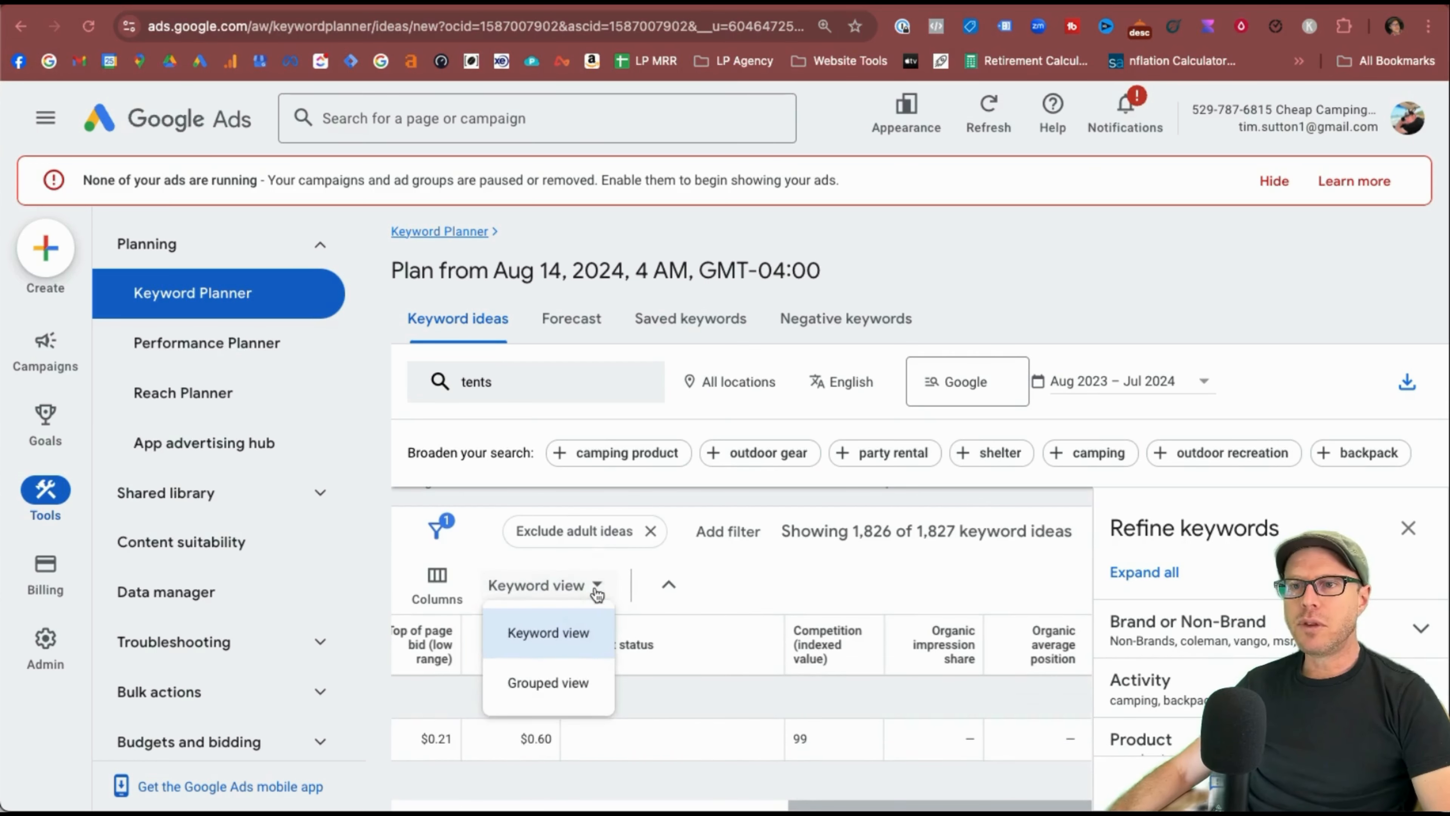
left_click(572, 698)
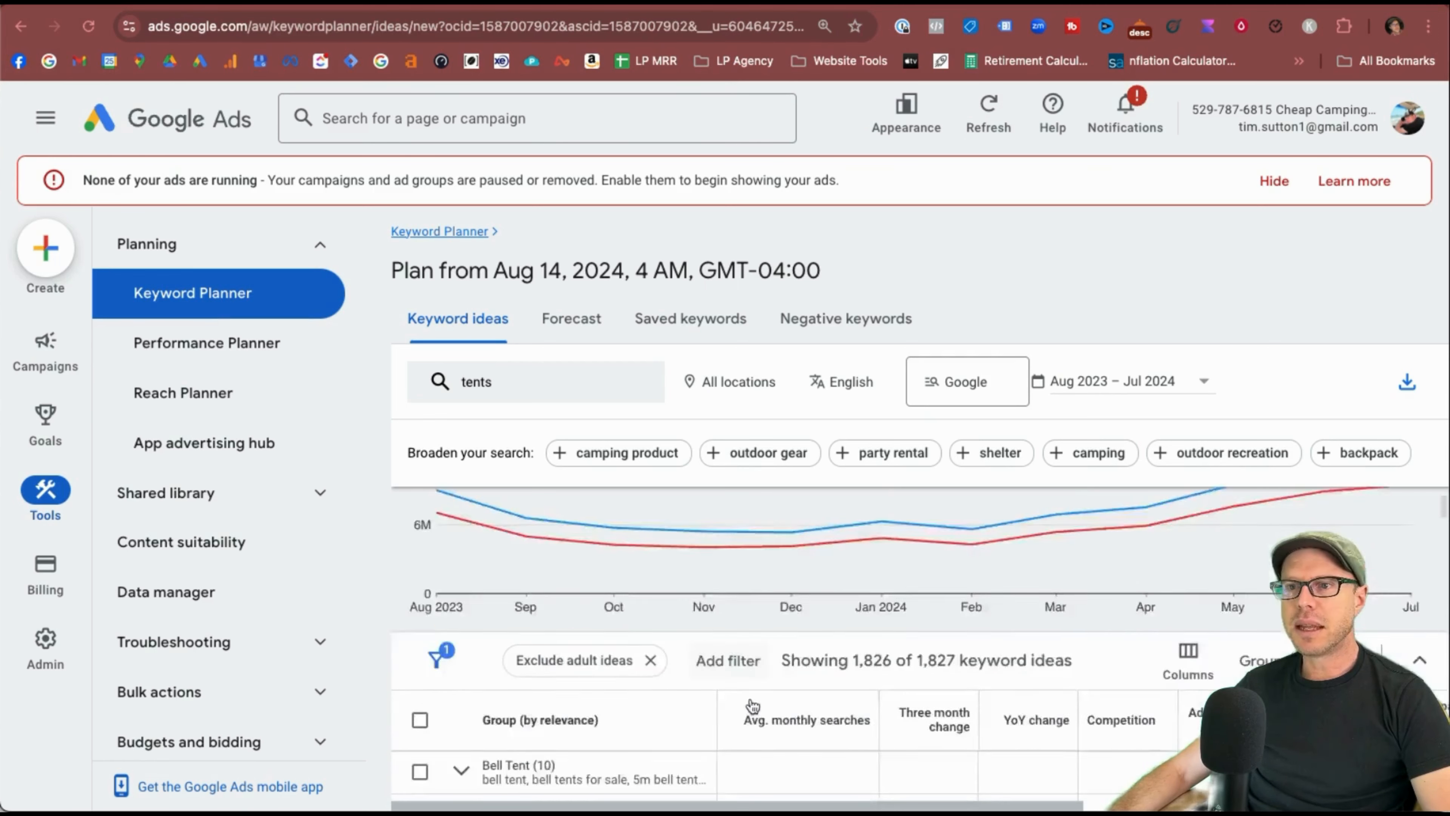
Expand the Beach Shade and Teepee Tents groups to see their keywords.
scroll(750, 702, "down", 5)
scroll(750, 697, "up", 3)
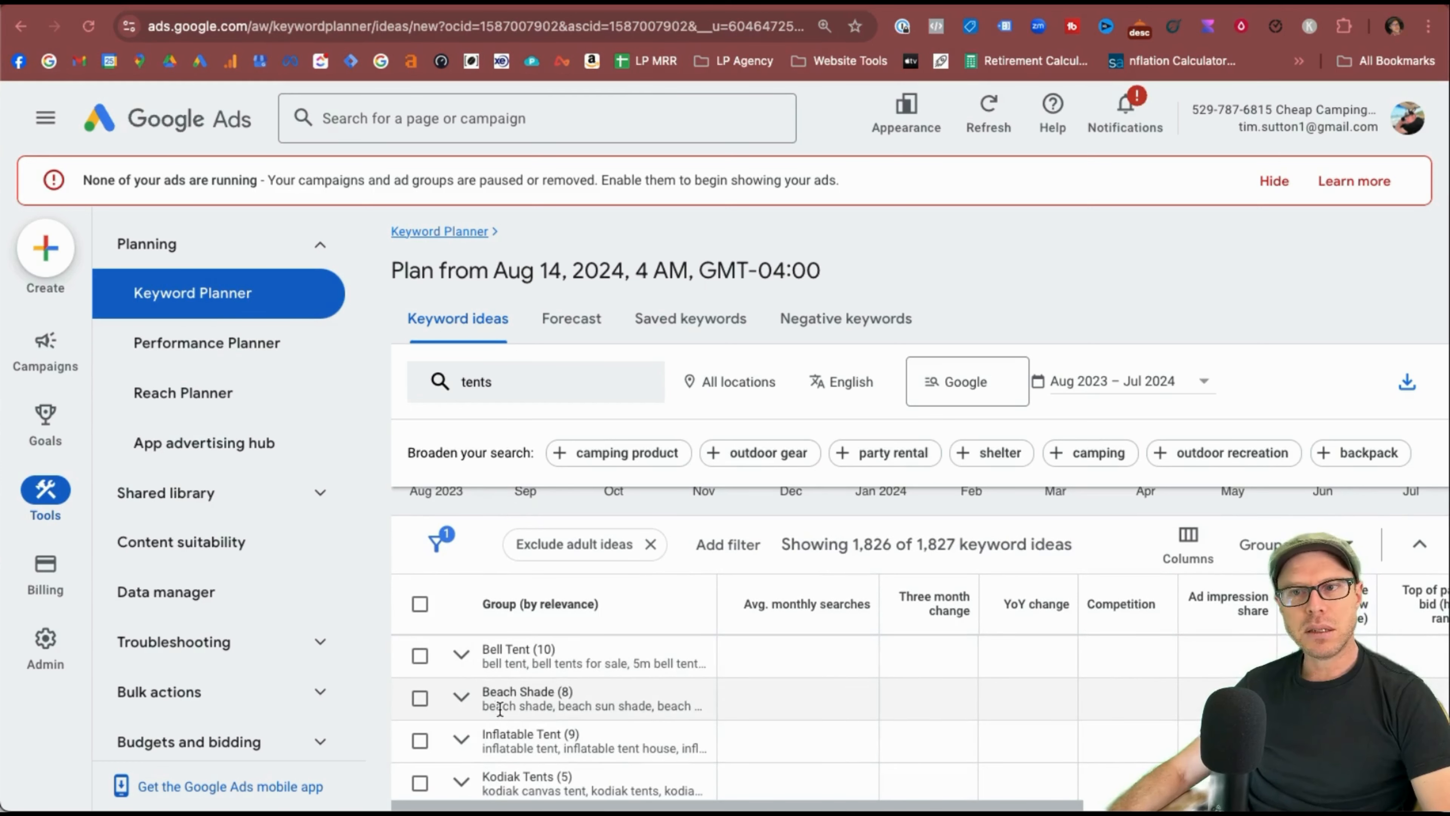
left_click(471, 709)
scroll(522, 702, "down", 3)
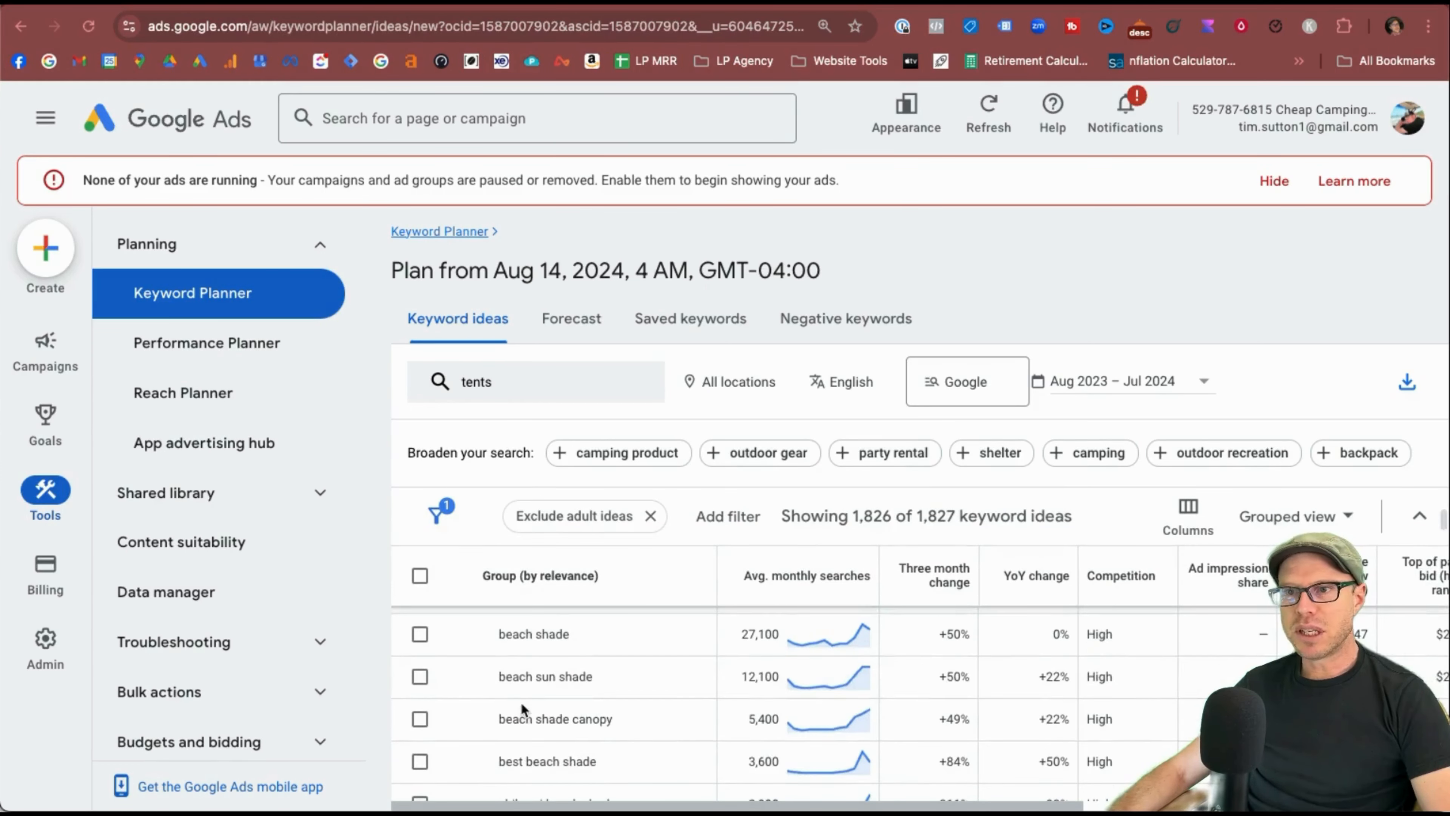
scroll(597, 708, "down", 2)
scroll(596, 705, "up", 1)
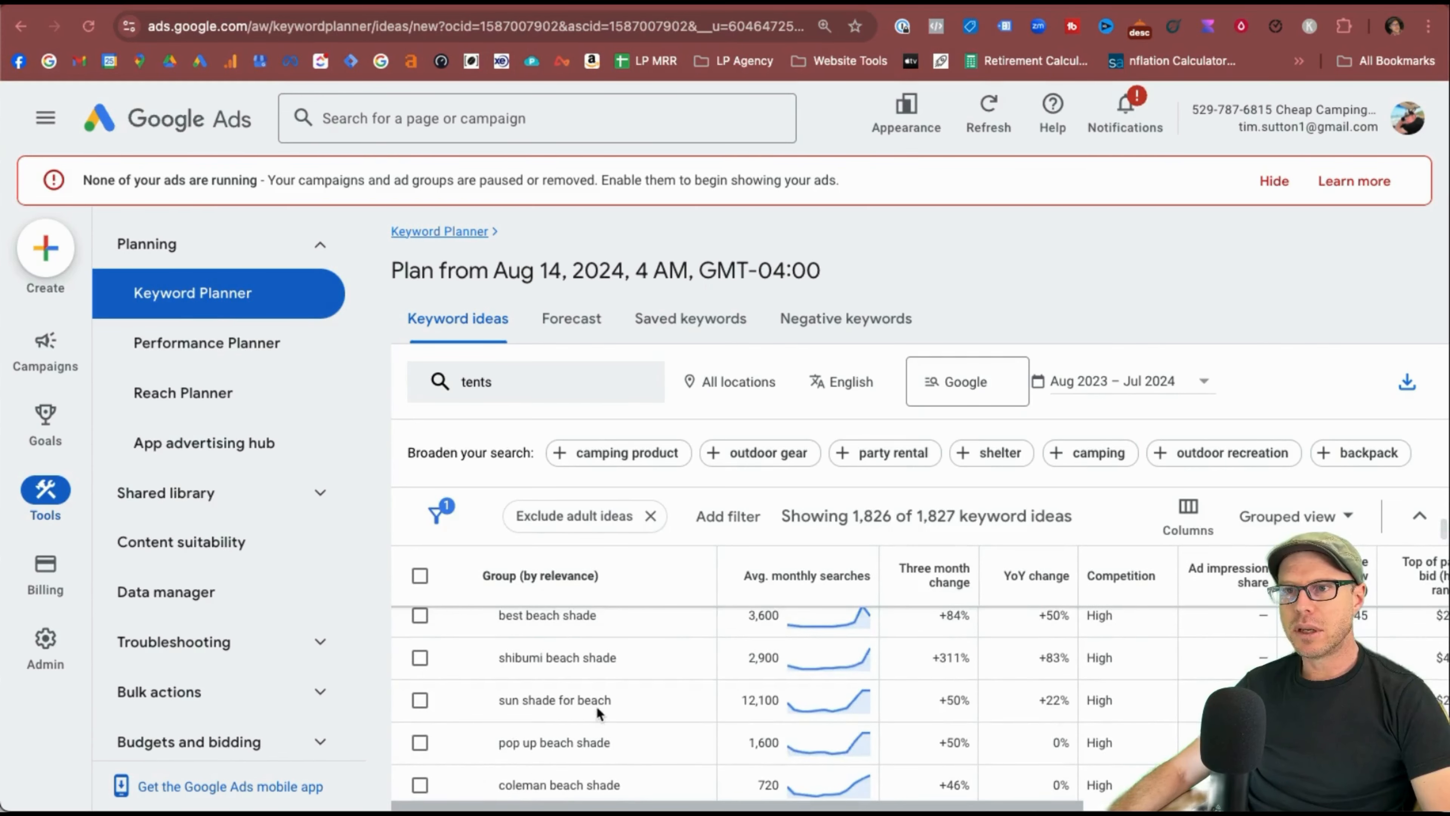
scroll(596, 705, "up", 3)
scroll(596, 705, "down", 3)
left_click(465, 720)
scroll(480, 731, "down", 3)
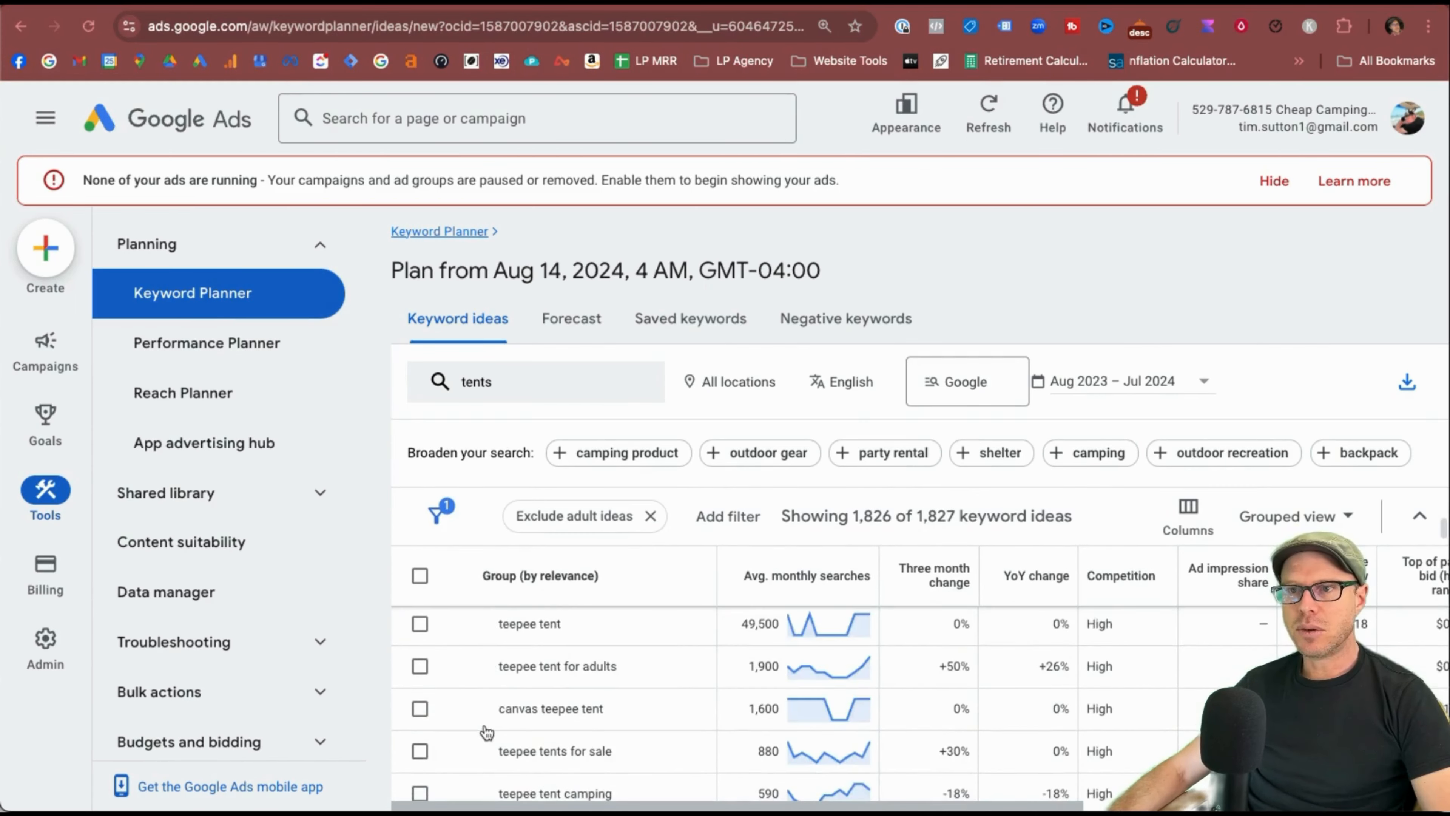
scroll(486, 733, "down", 2)
scroll(486, 733, "up", 3)
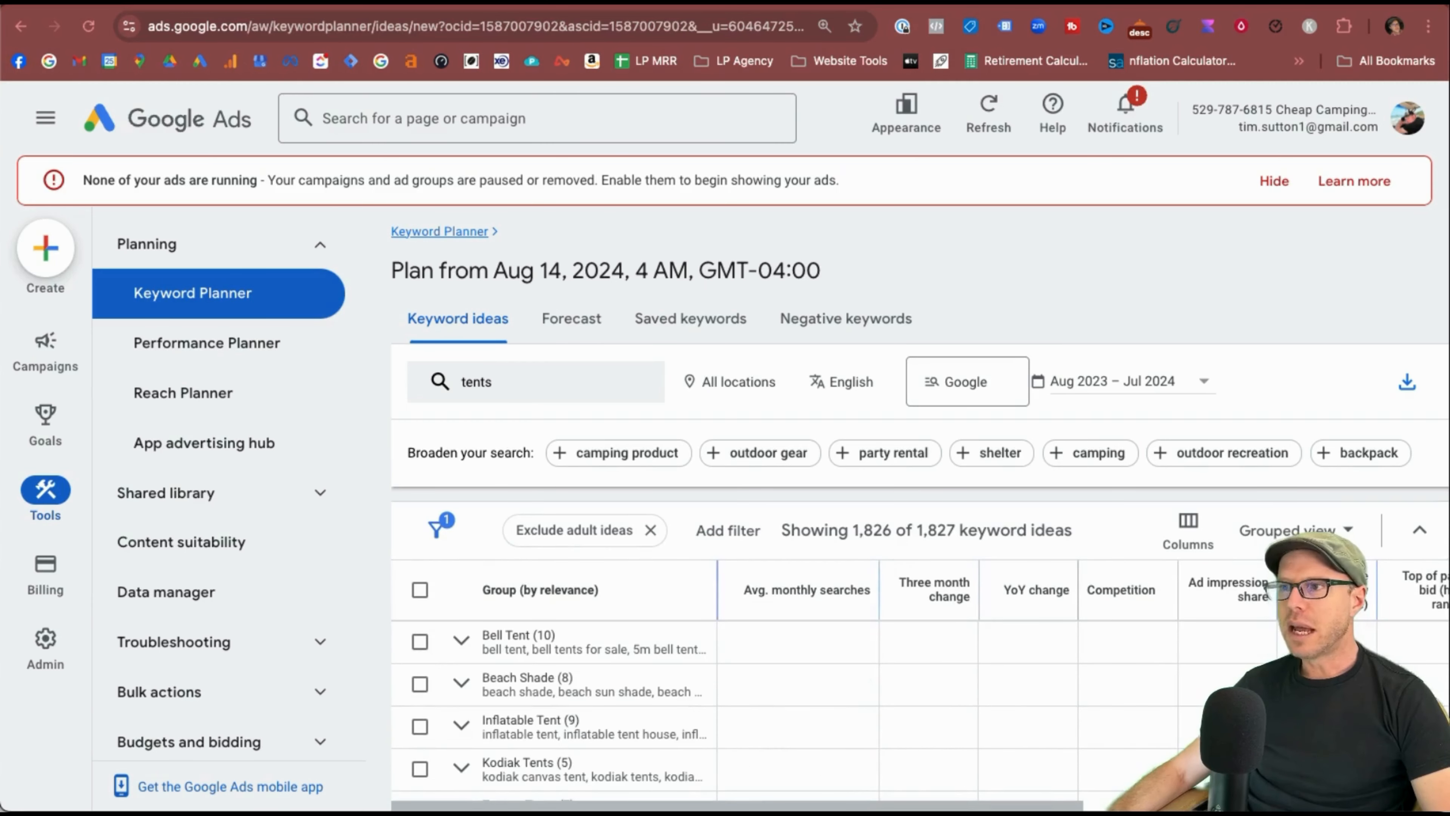
Switch the table back to Keyword view.
left_click(1322, 536)
left_click(1289, 578)
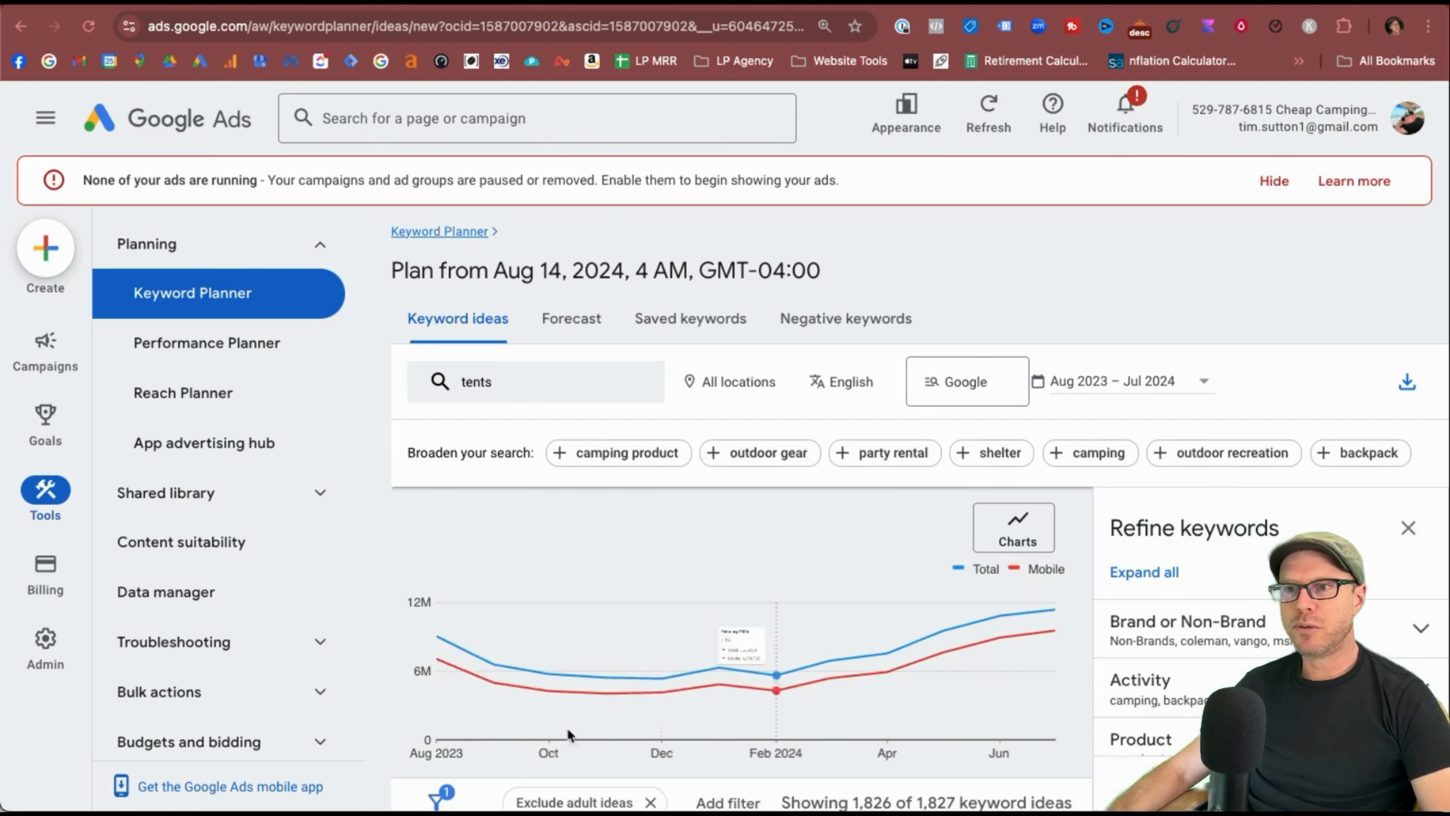
scroll(644, 745, "down", 5)
scroll(595, 739, "up", 1)
scroll(595, 739, "up", 1)
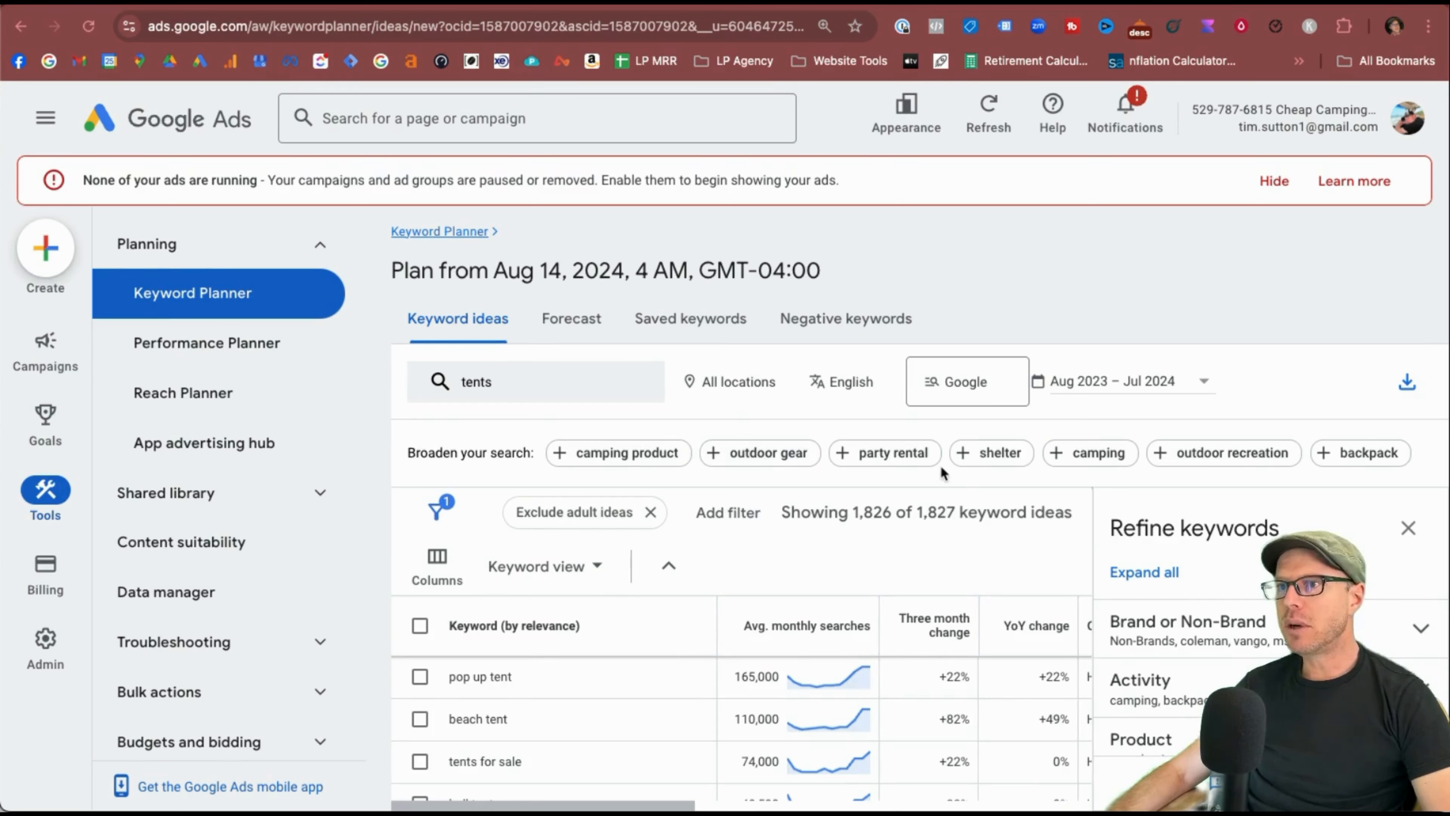
Set the date range to Last 24 months (Aug 2022 – Jul 2024) and check pop up tent's trend.
left_click(1195, 385)
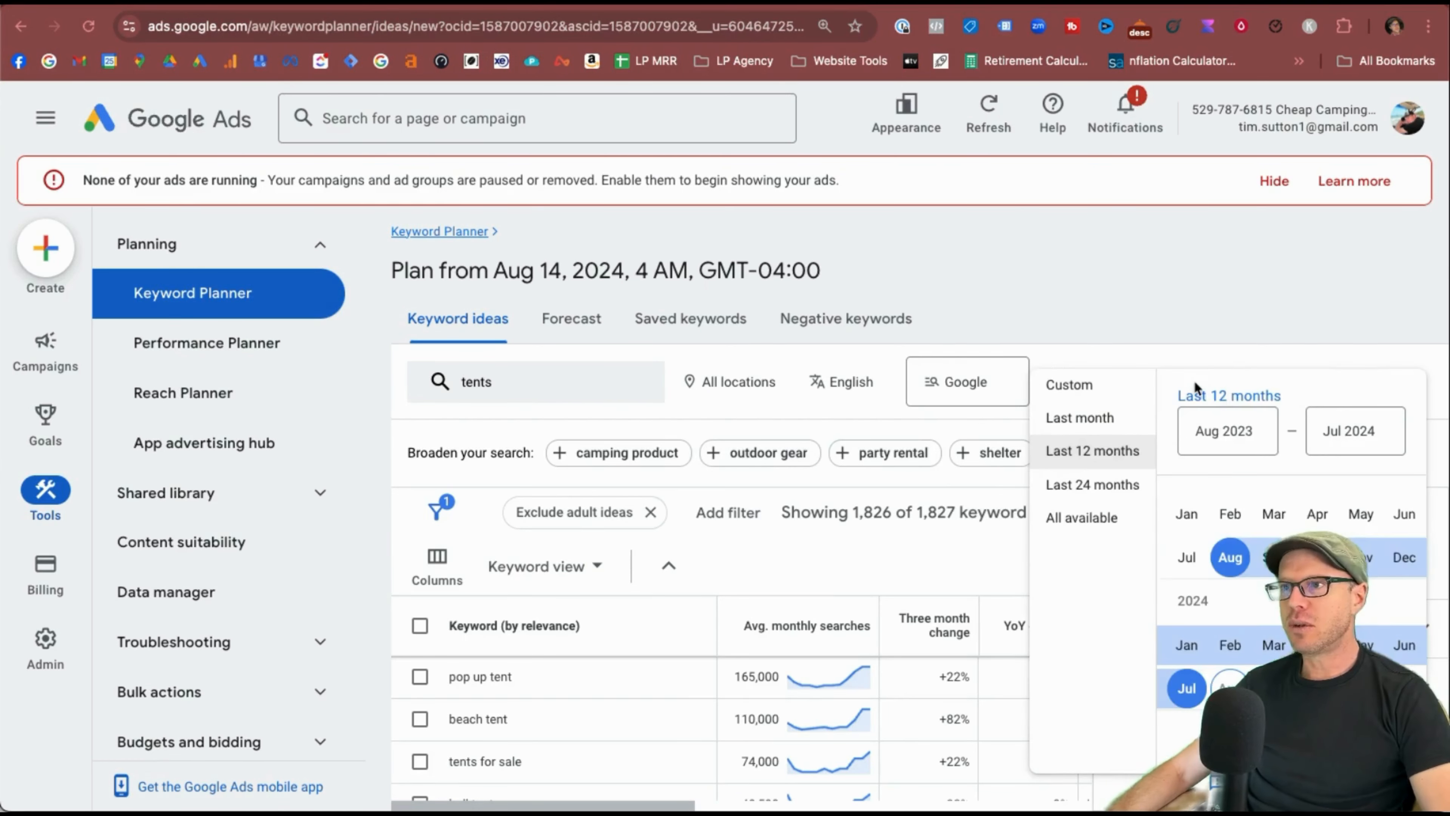
left_click(1122, 484)
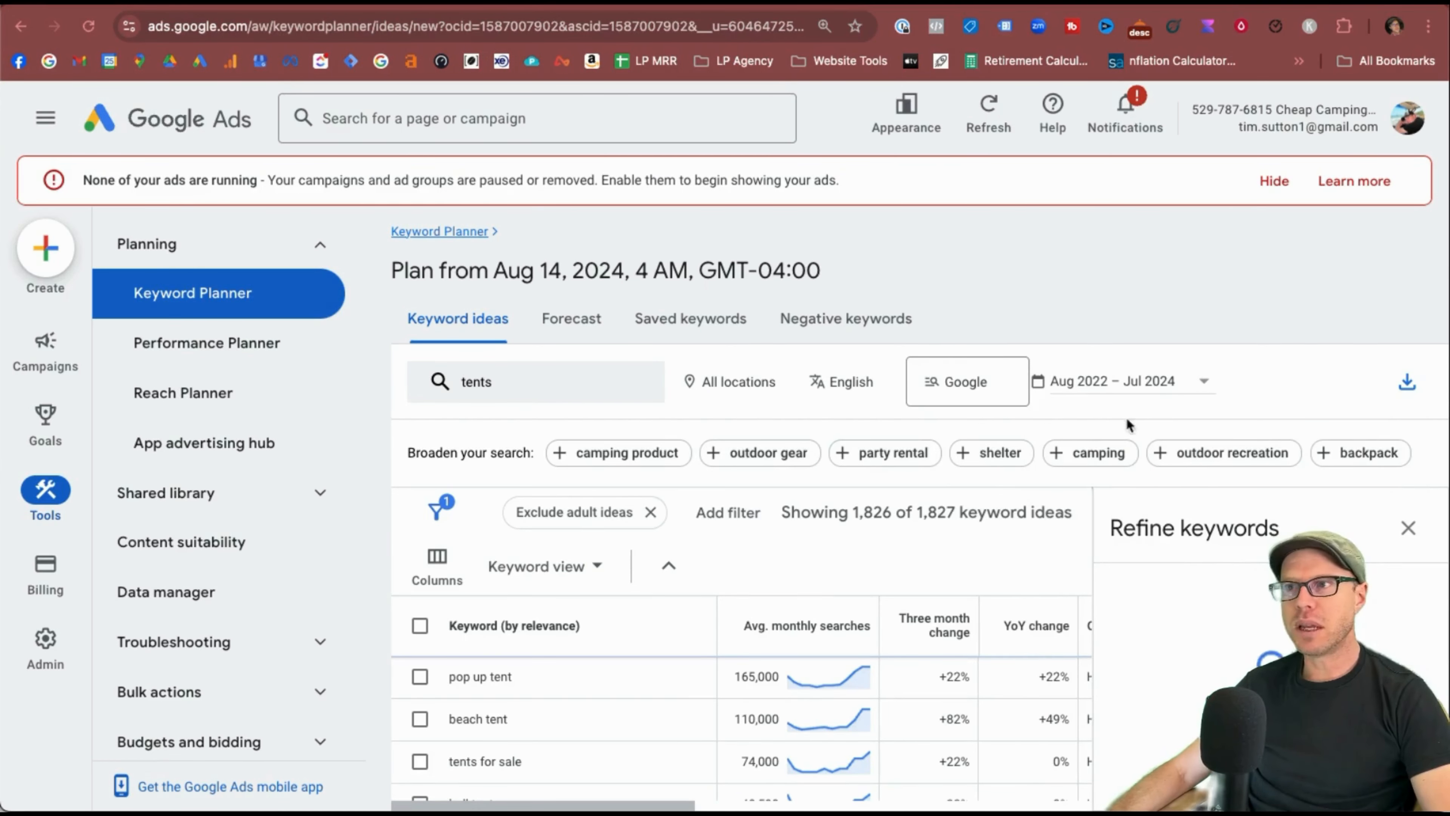
left_click(1165, 387)
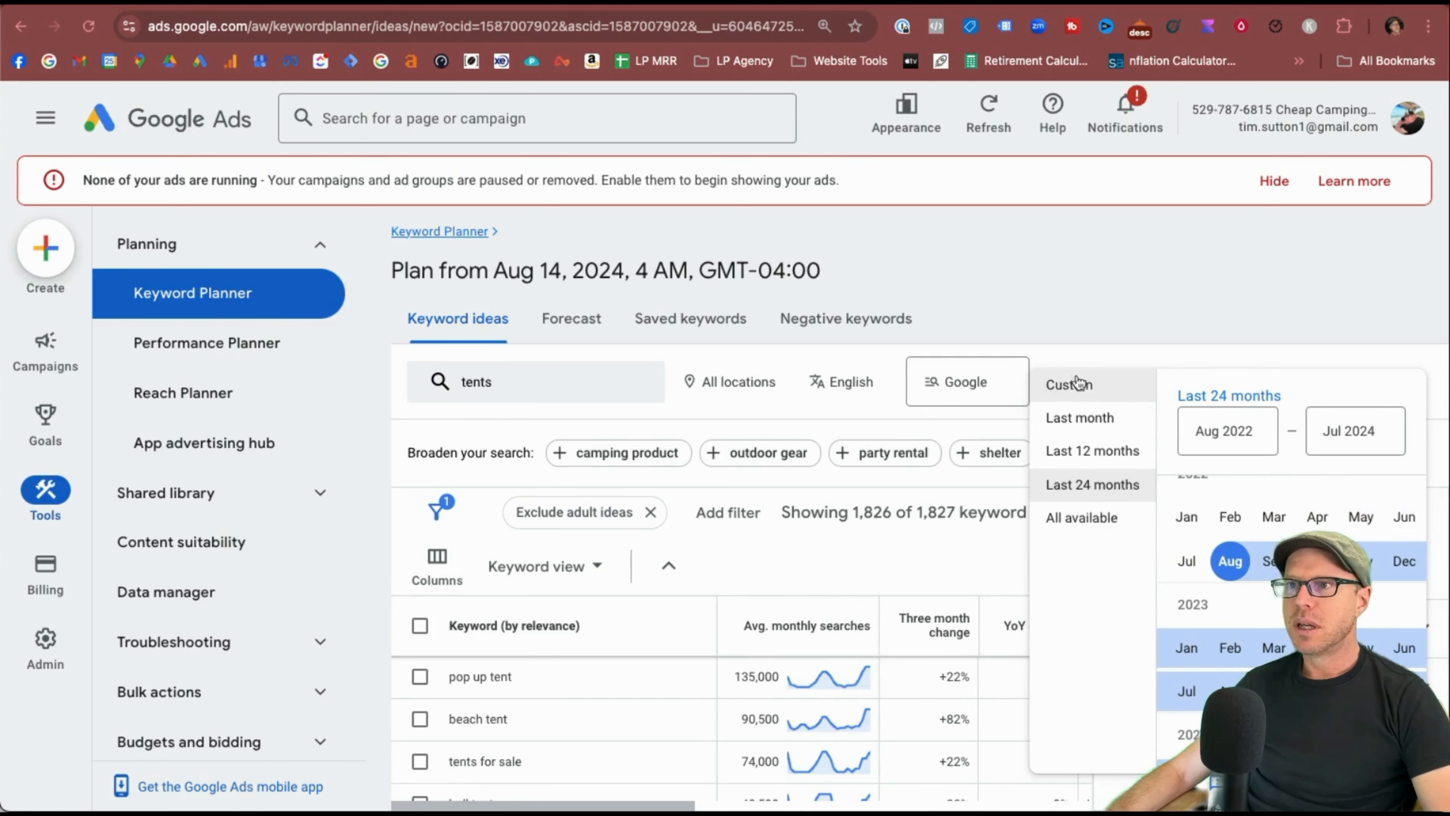
left_click(1045, 359)
mouse_move(828, 678)
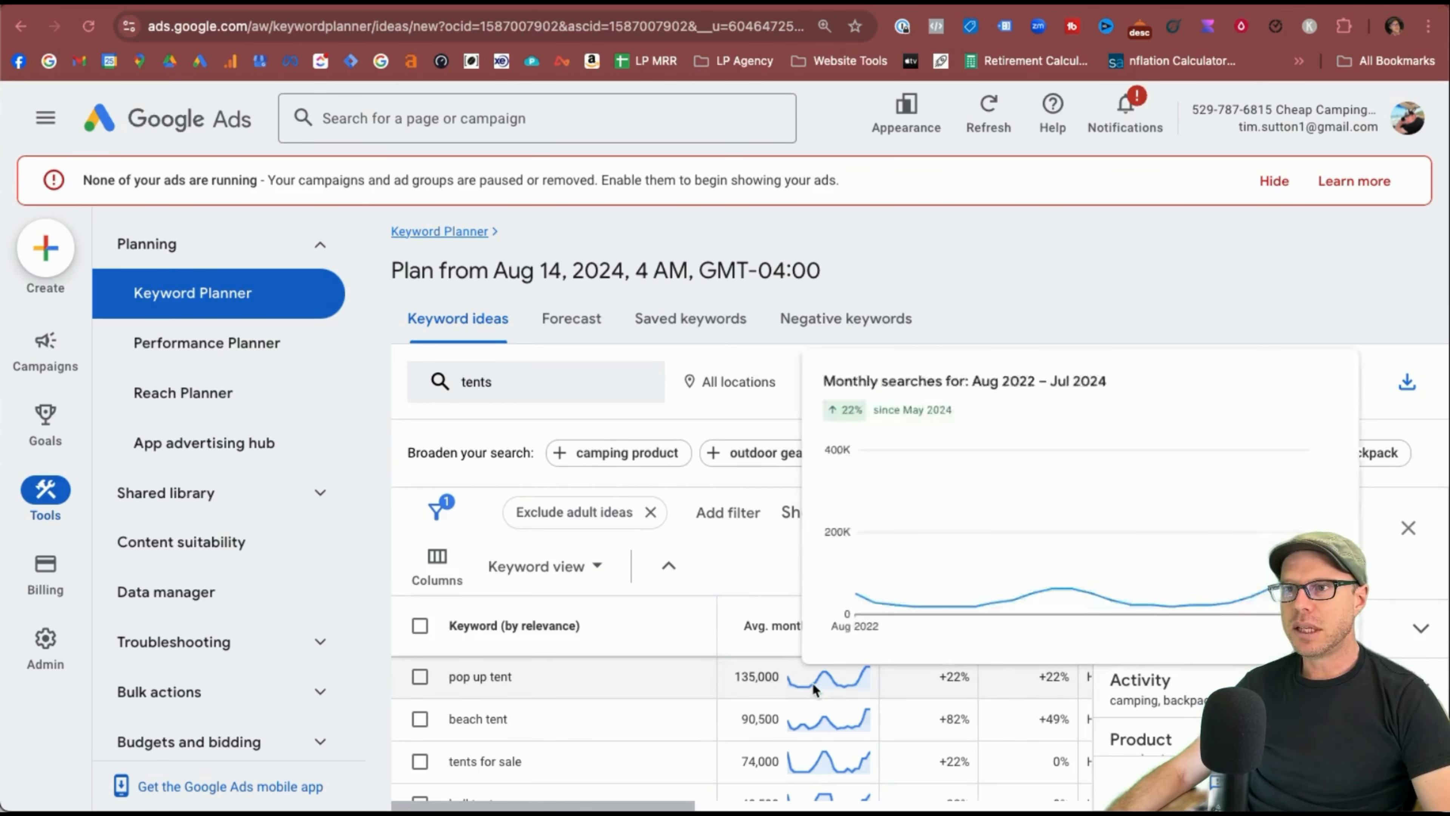
mouse_move(884, 553)
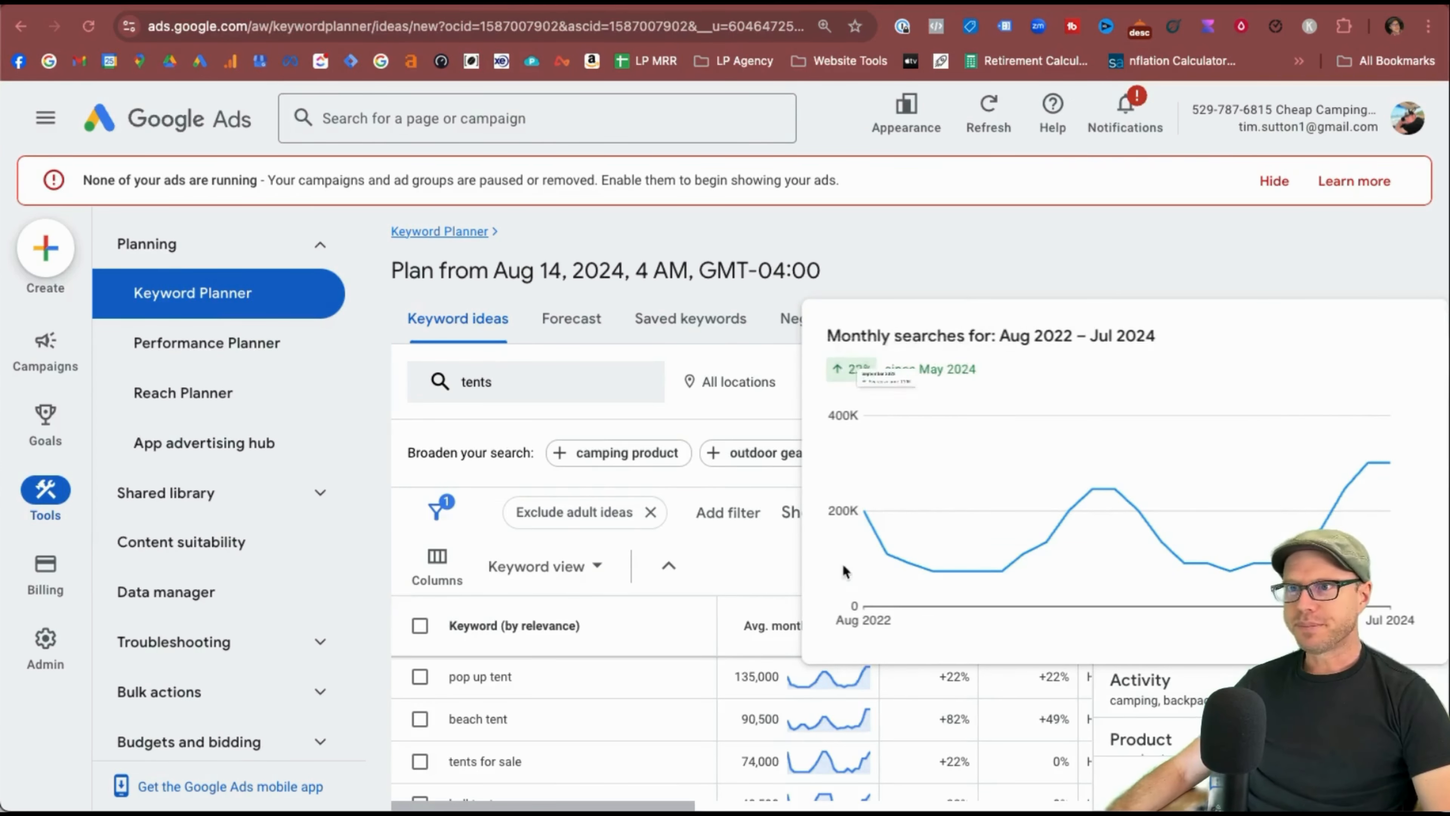
left_click(571, 318)
left_click(853, 690)
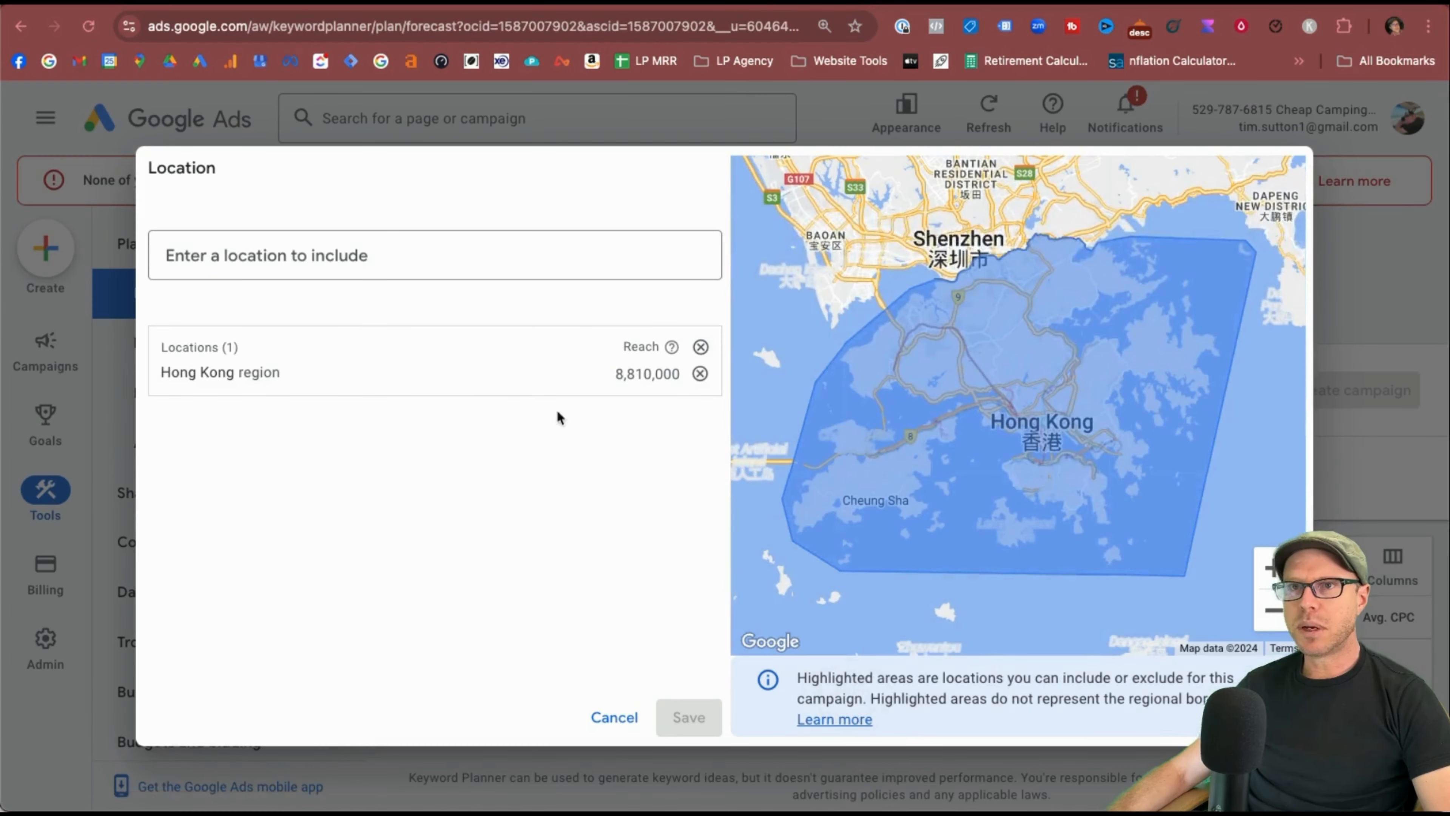
left_click(700, 374)
left_click(298, 256)
type("u")
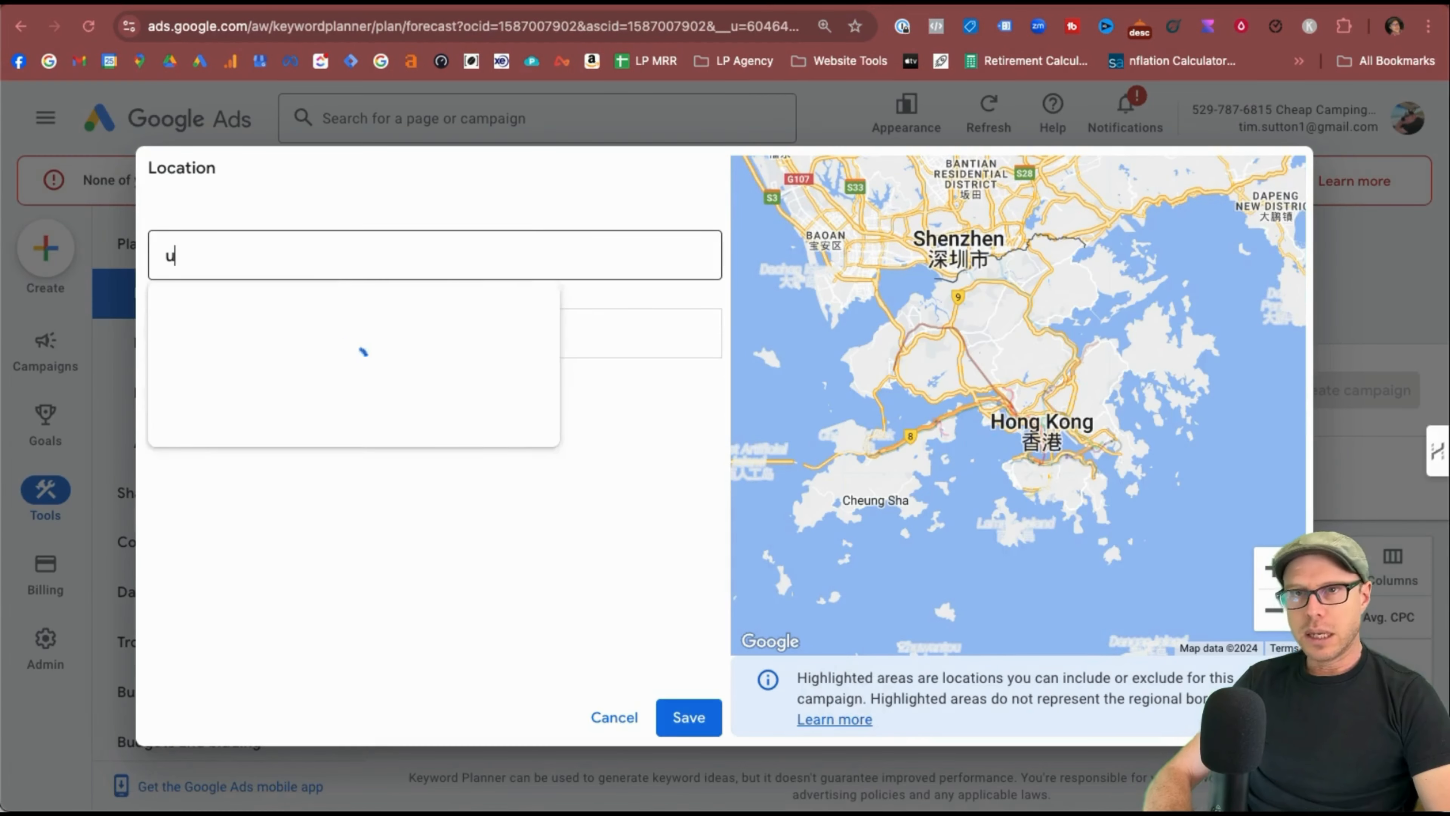
type("nited")
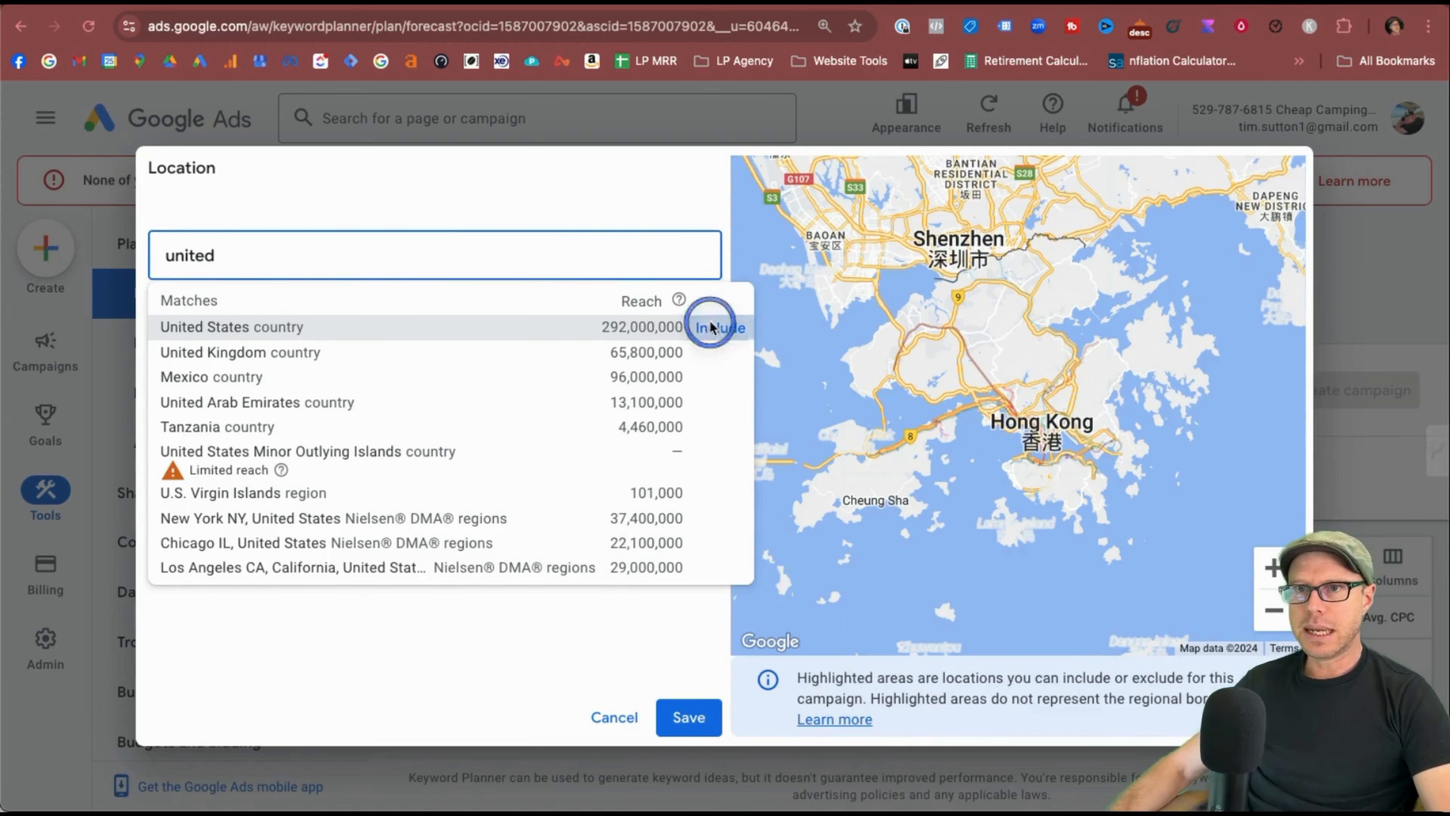
left_click(719, 327)
type(".unite")
left_click(554, 354)
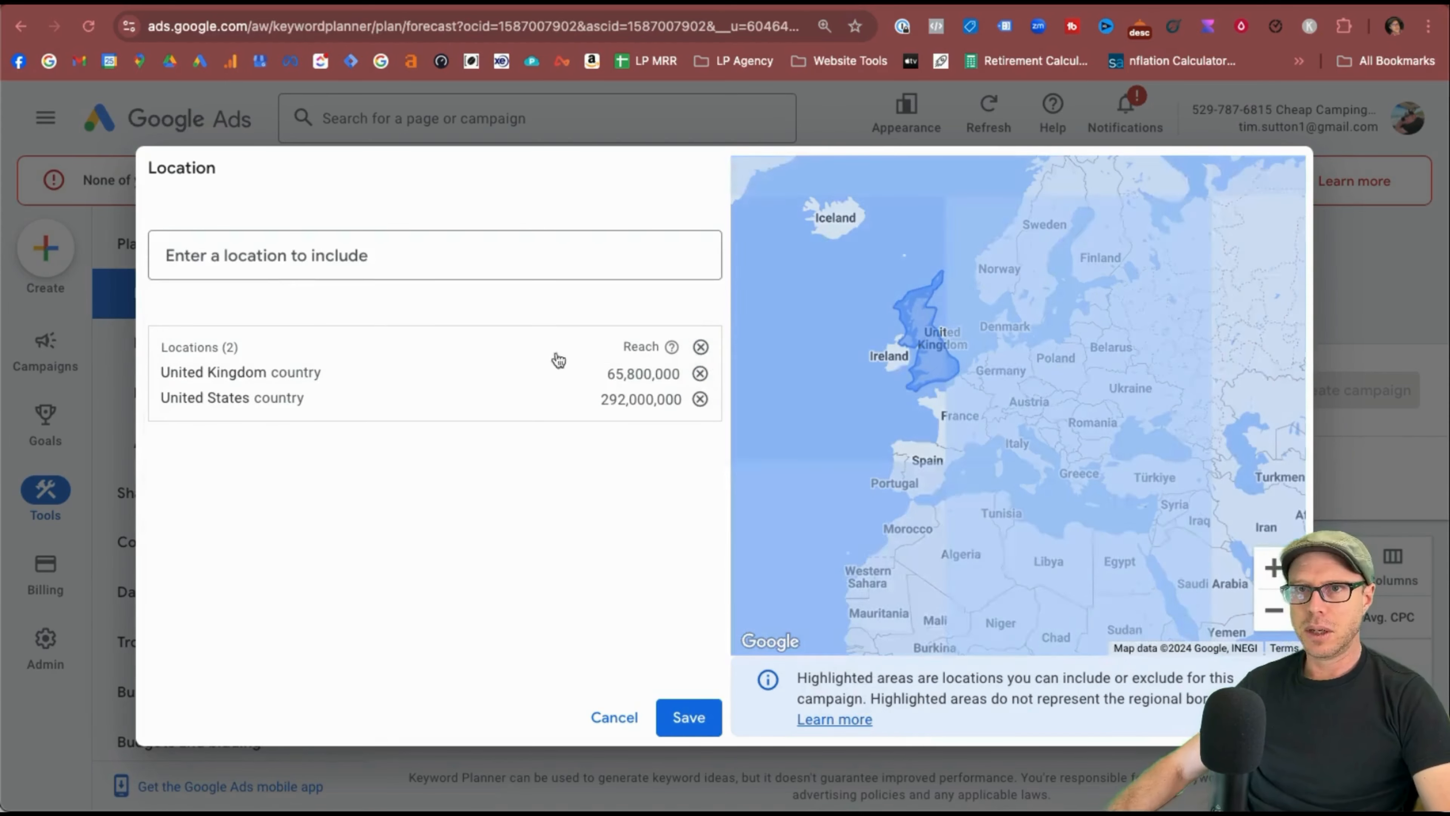
left_click(304, 253)
type("australia")
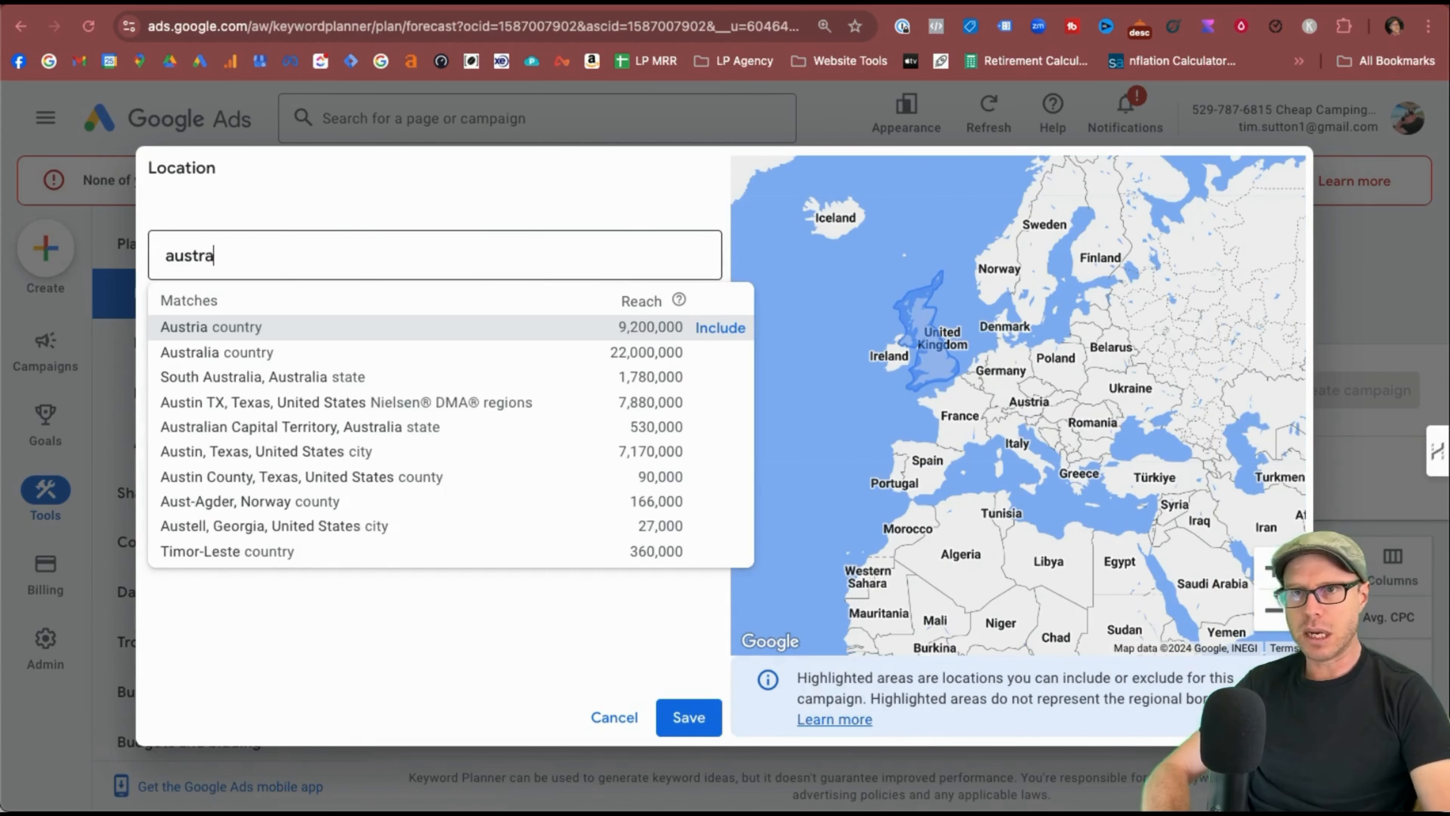
left_click(726, 326)
left_click(673, 721)
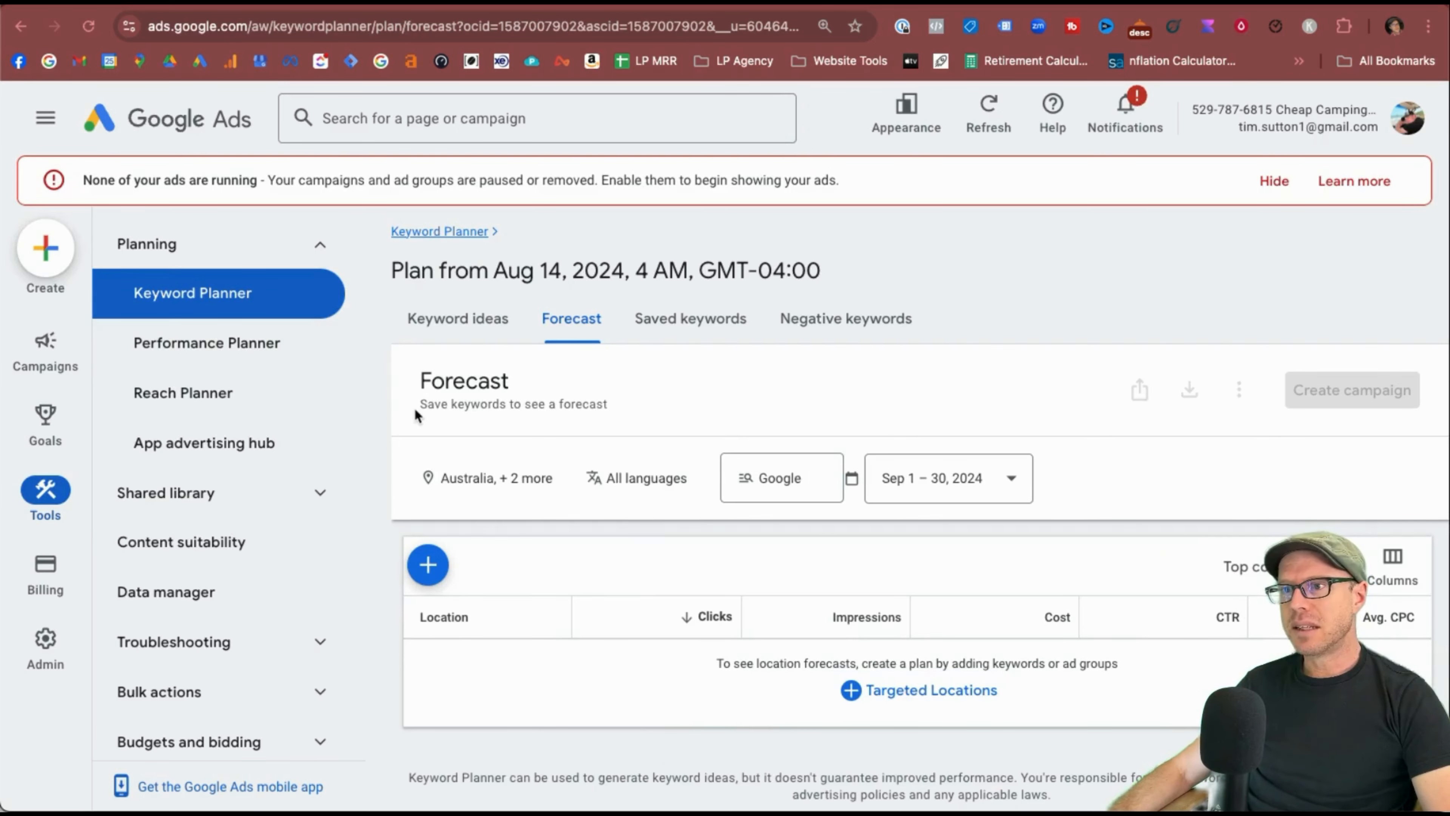
left_click_drag(412, 410, 601, 410)
left_click(613, 410)
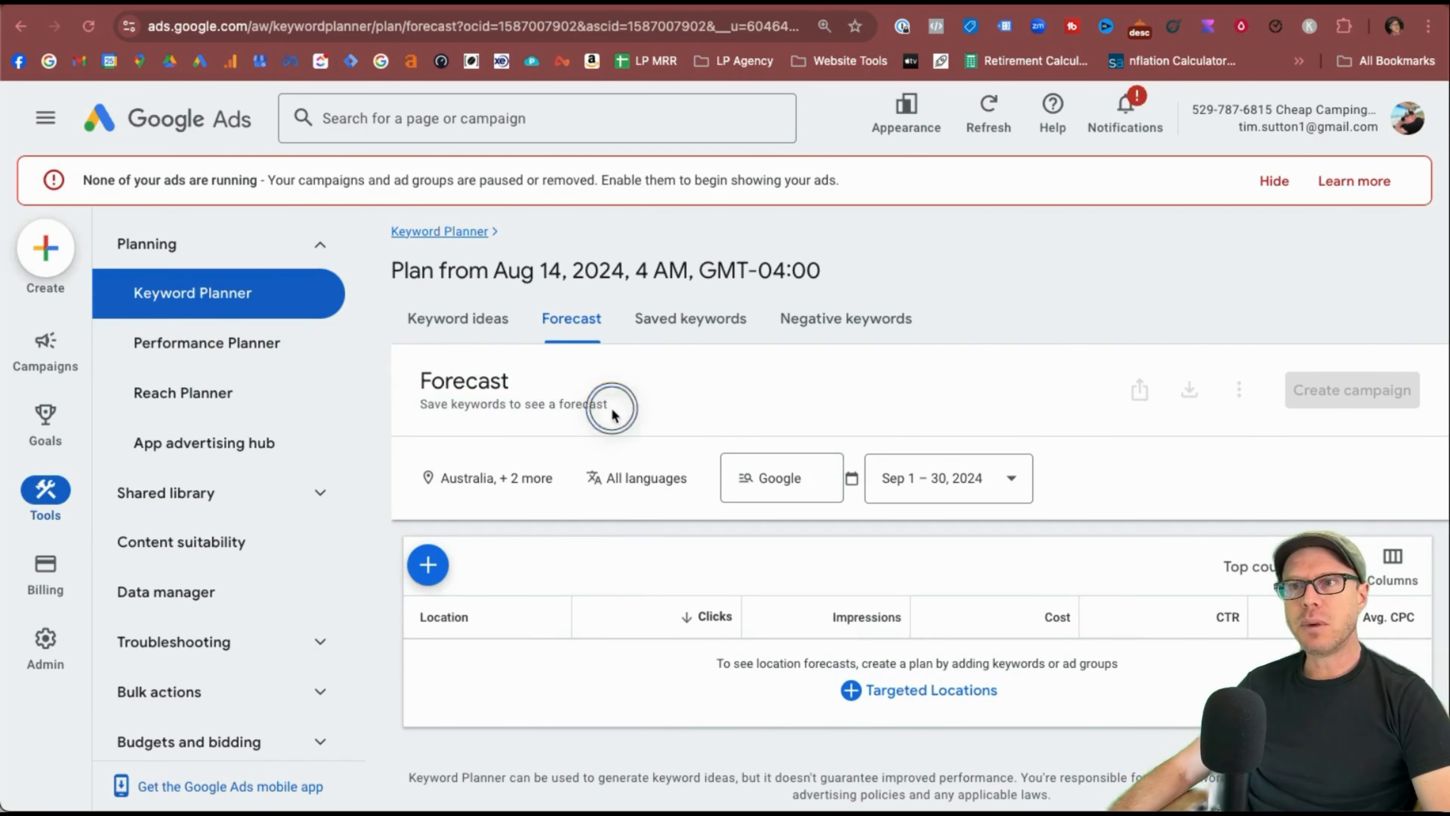
In Saved keywords, remove Hong Kong so the plan targets all locations.
left_click(684, 336)
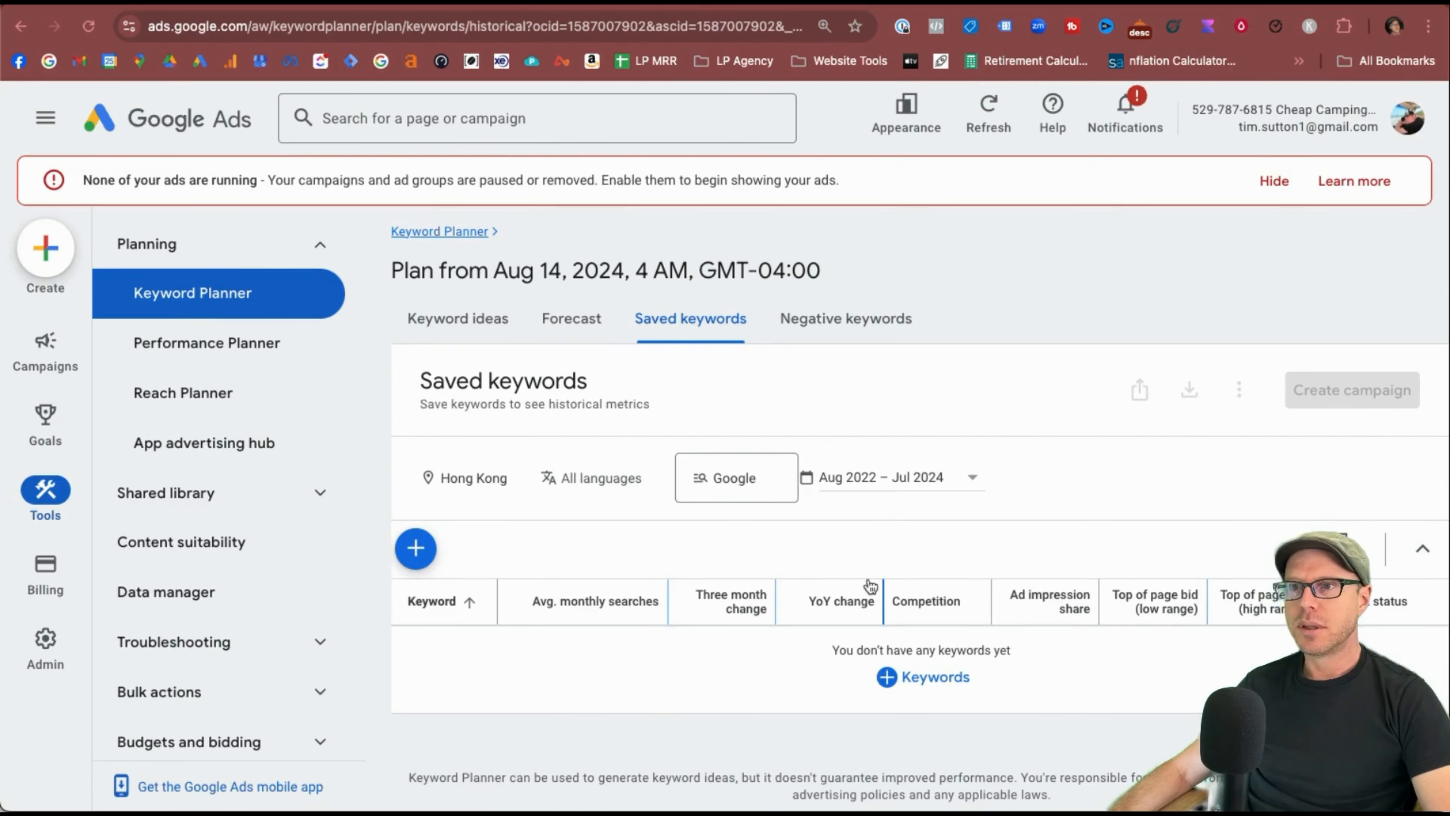
left_click(457, 477)
left_click(700, 373)
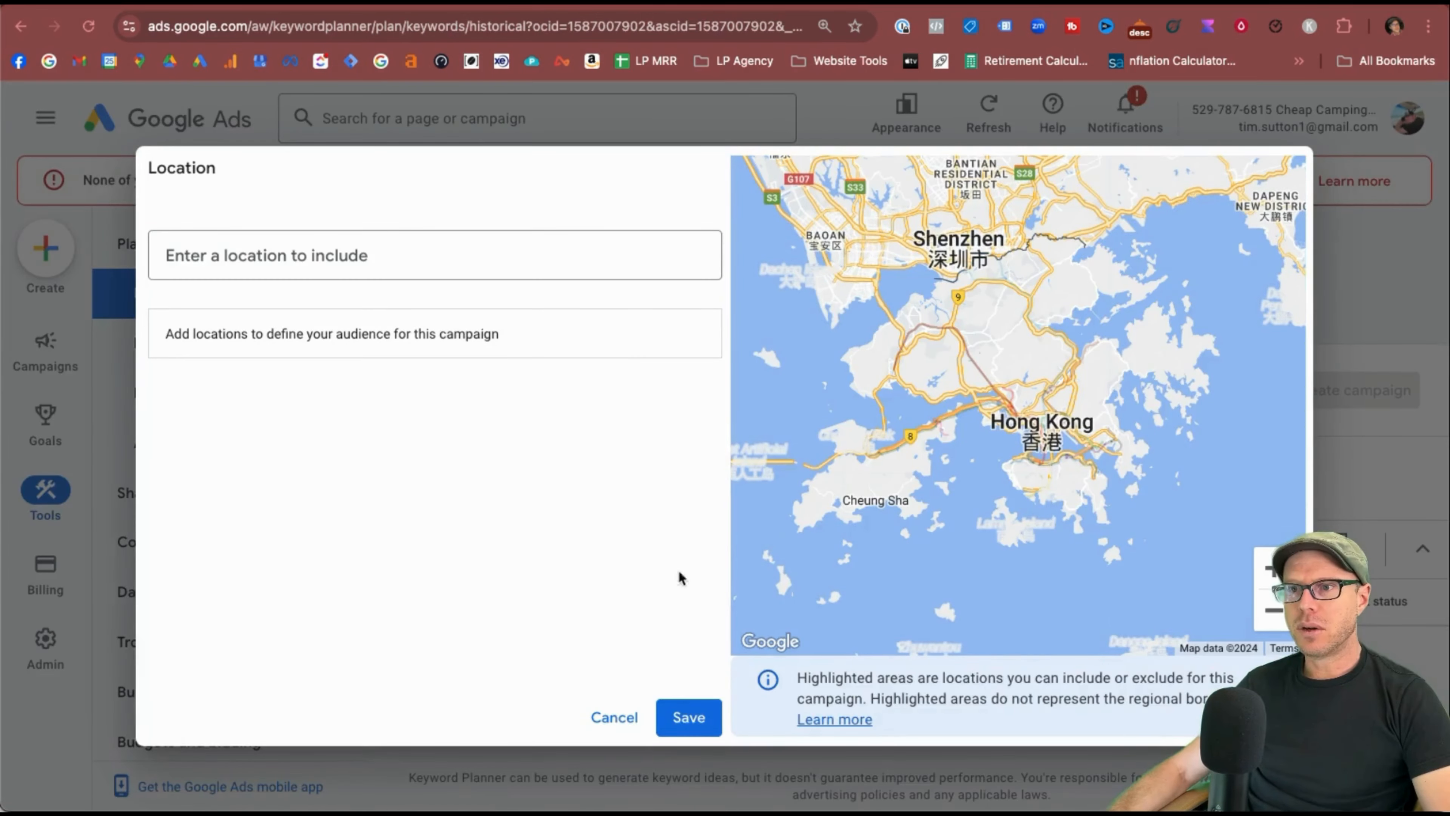
left_click(689, 719)
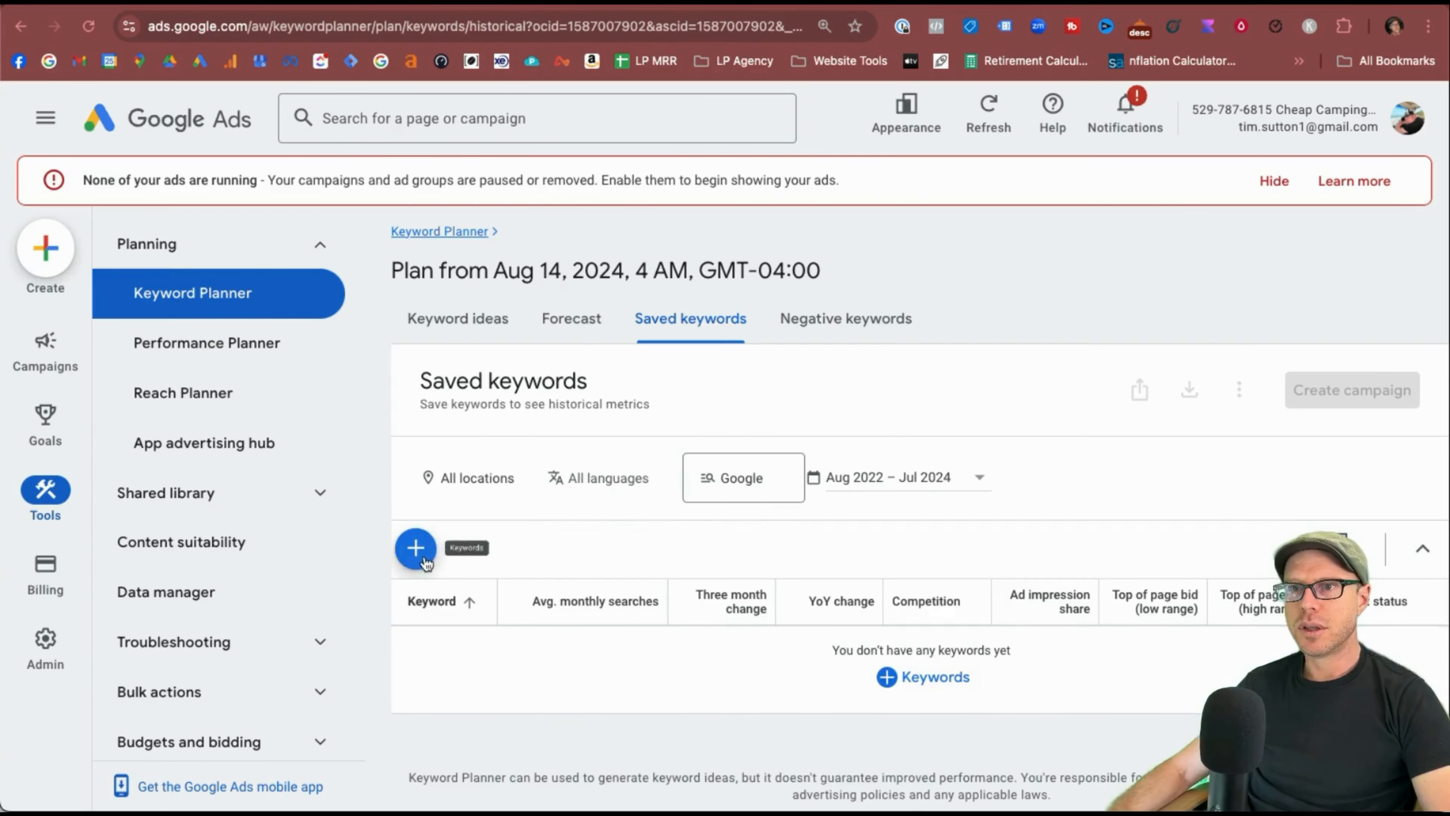
Create a new ad group named 'Test' for the plan's keywords.
left_click(415, 547)
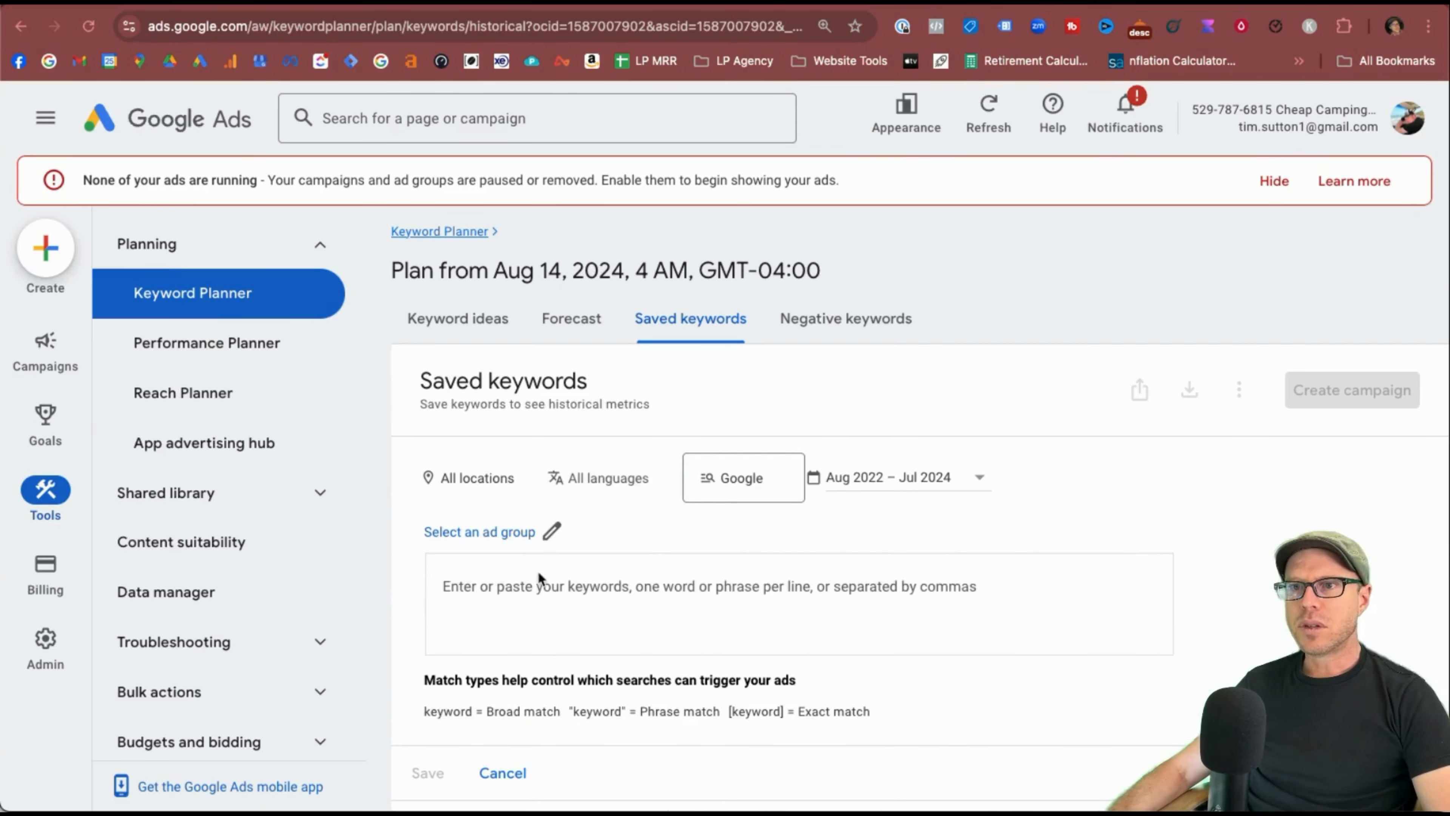
left_click(508, 537)
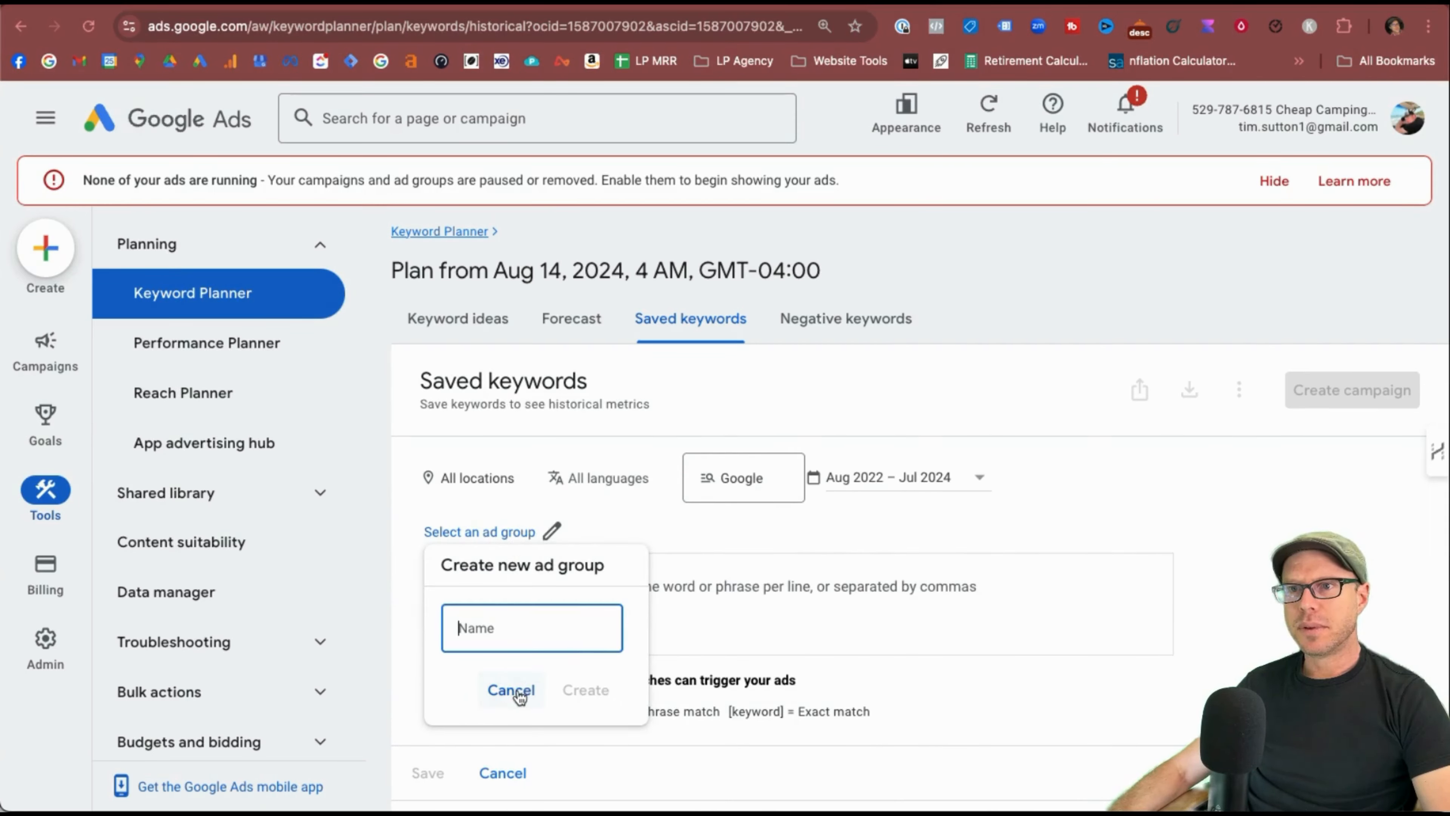
type("TEst")
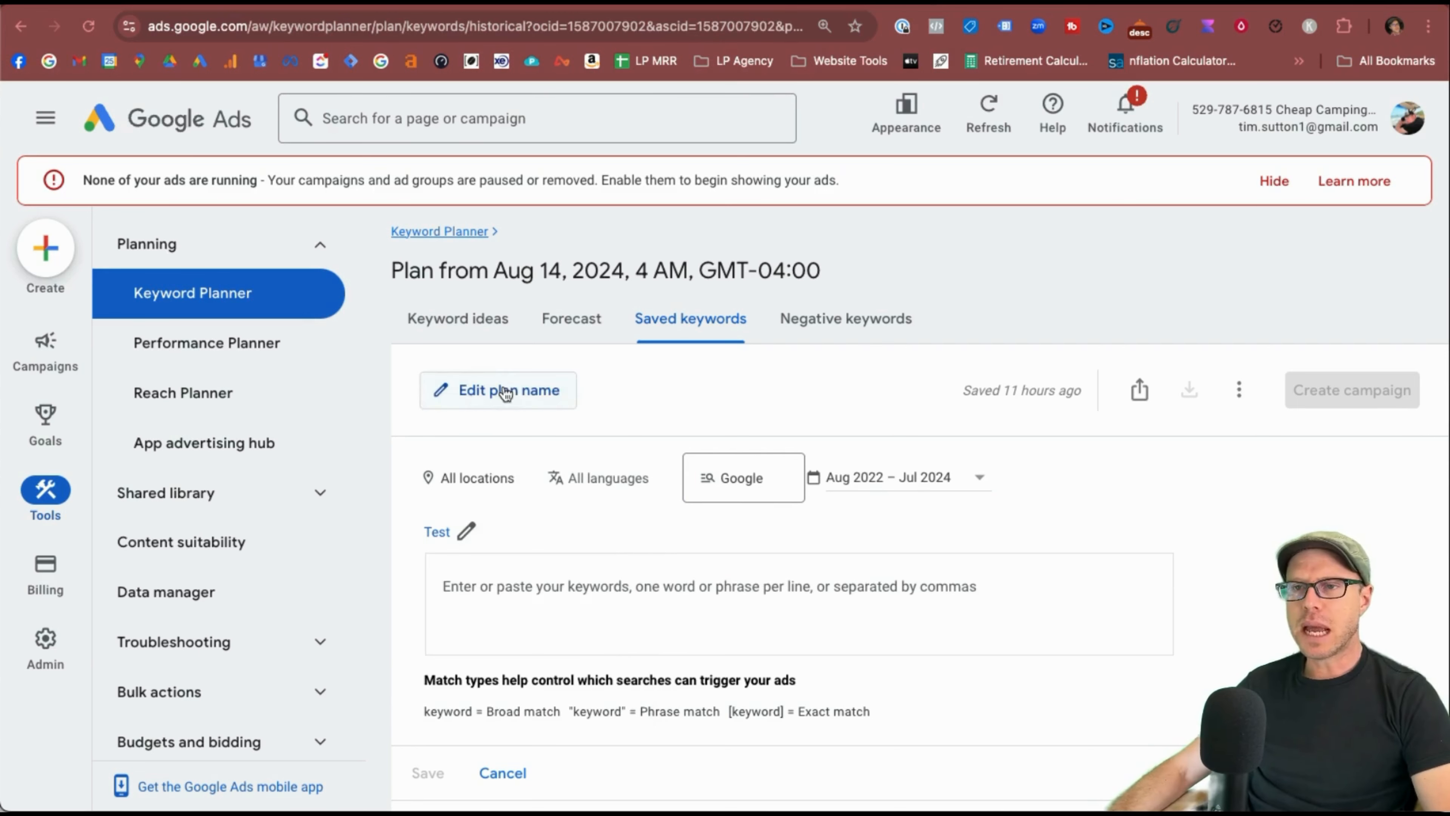
Rename the plan to start with 'Tent Test'.
left_click(502, 390)
left_click(562, 417)
key("BackSpace")
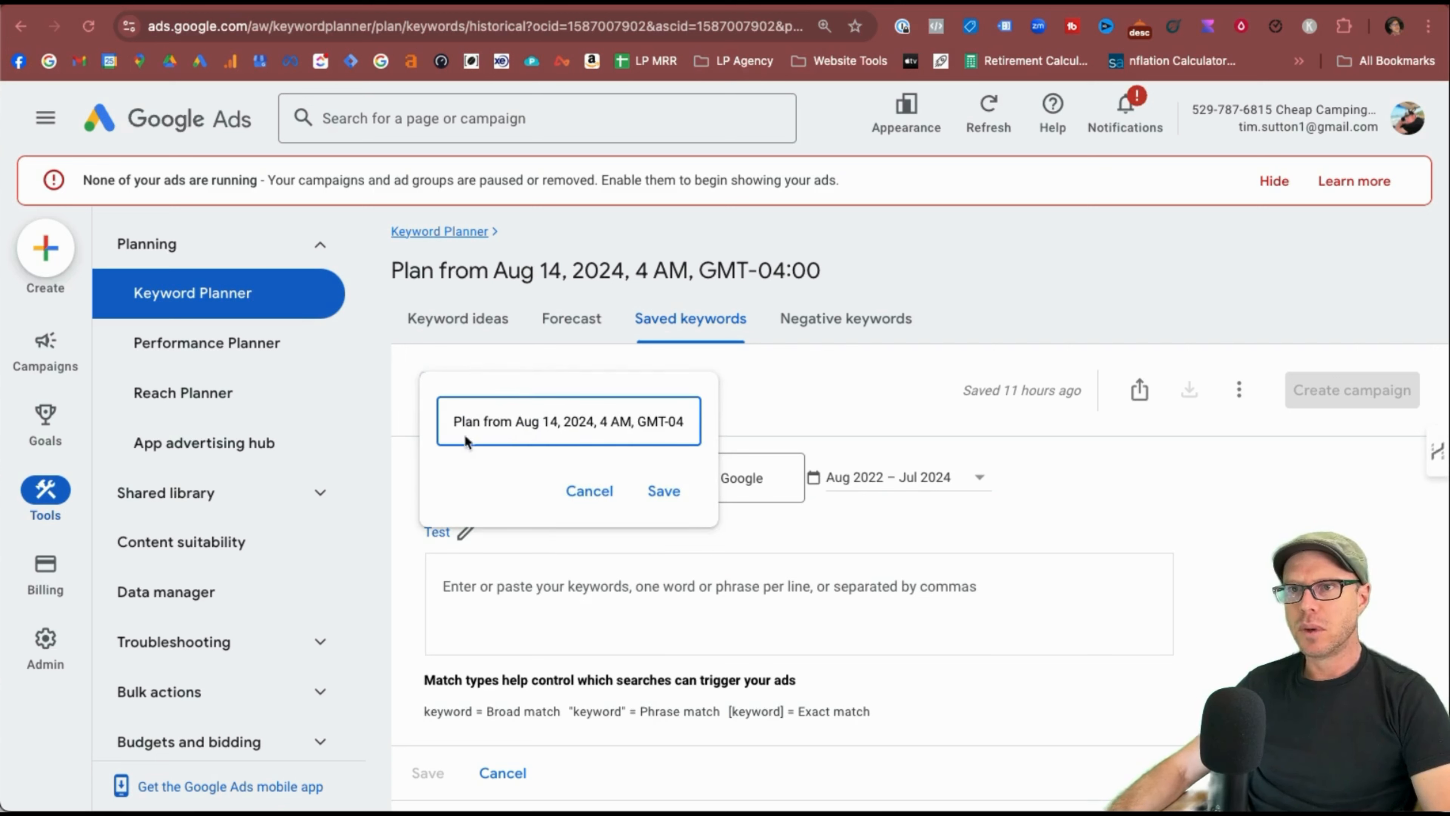
left_click(453, 421)
type("Tent T")
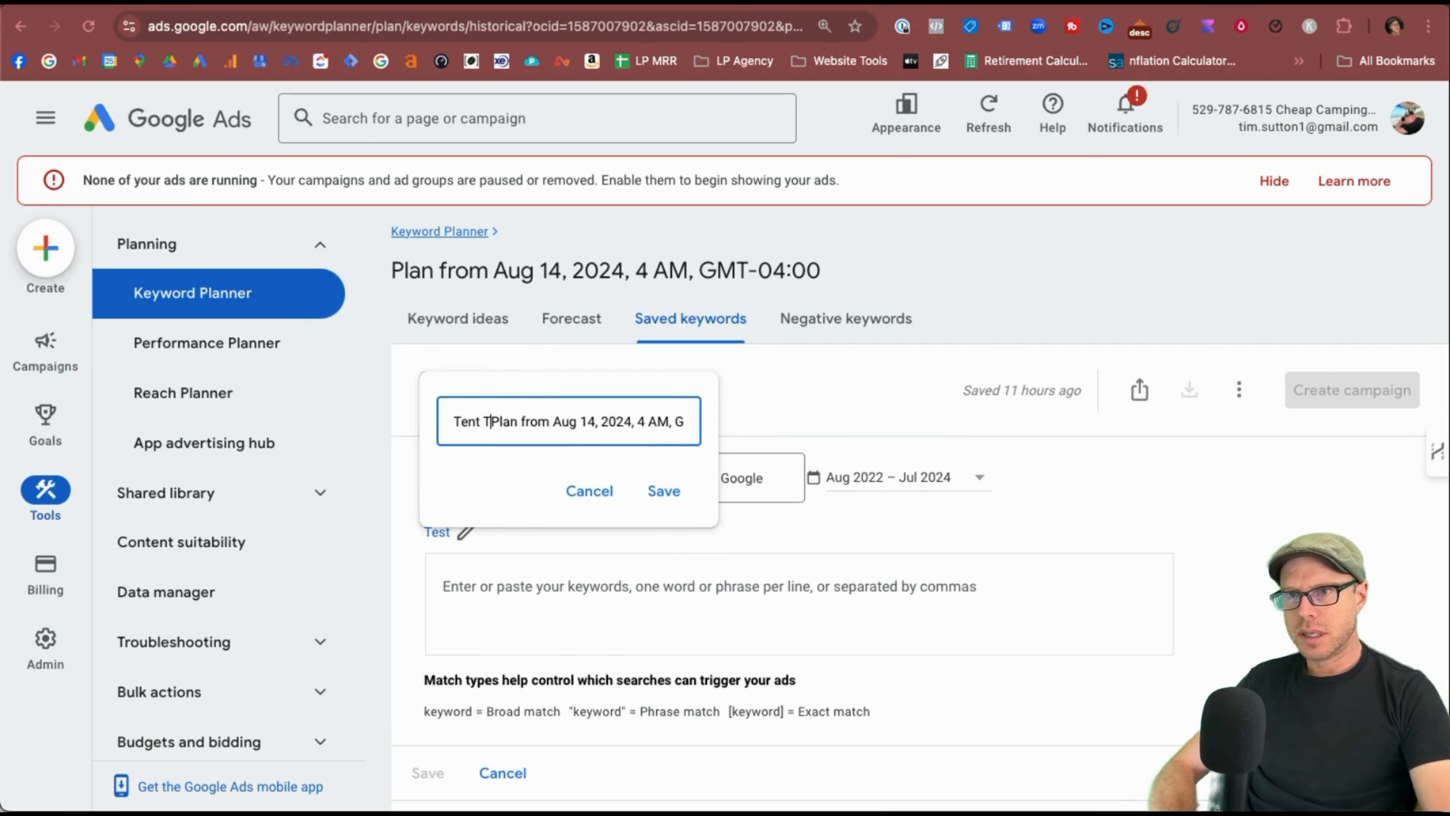
type("est")
left_click(664, 490)
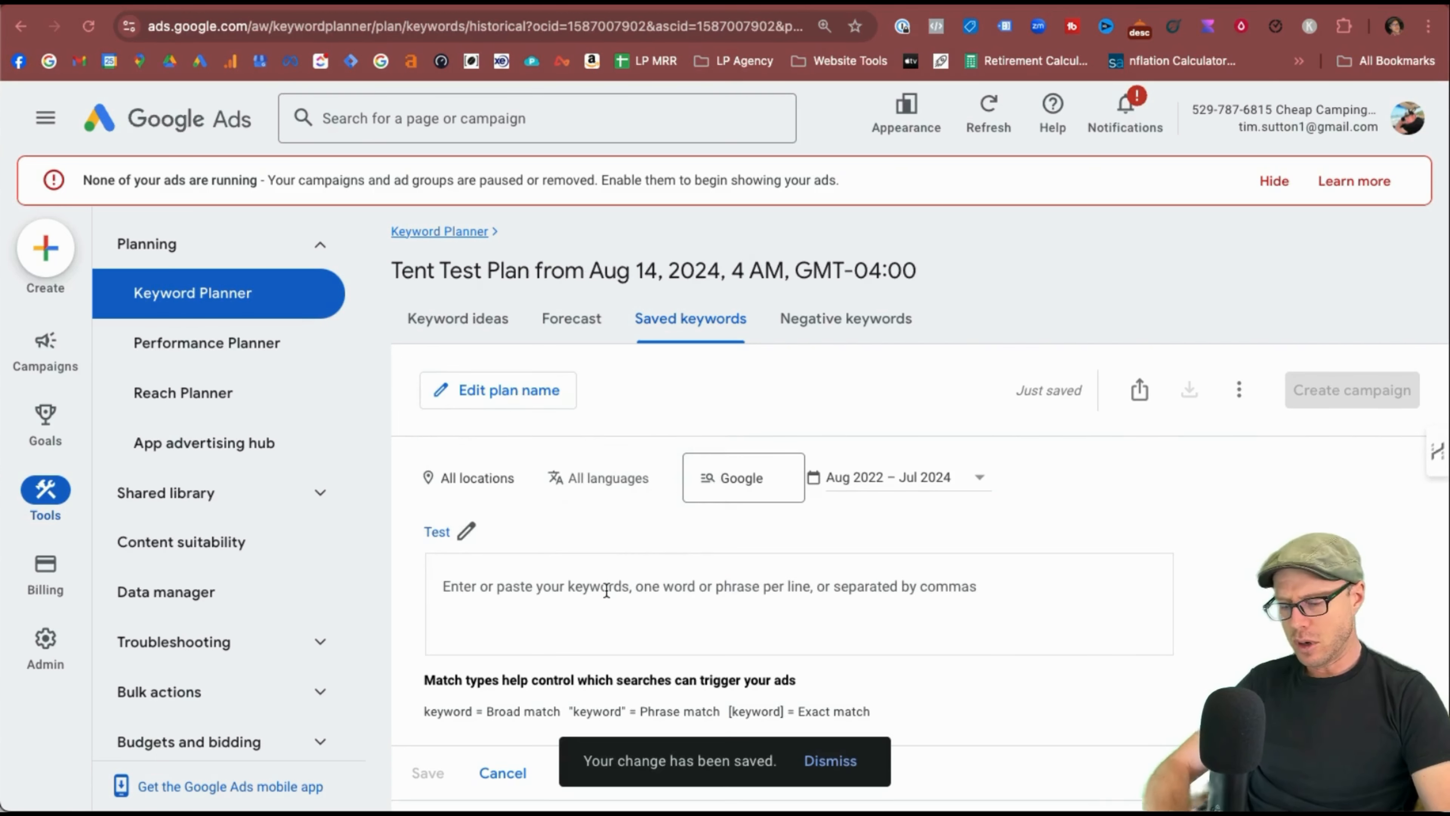
Add and save the keywords camping tents, popup tents and teepee tents.
left_click(606, 591)
type("Cap")
type("ping ten")
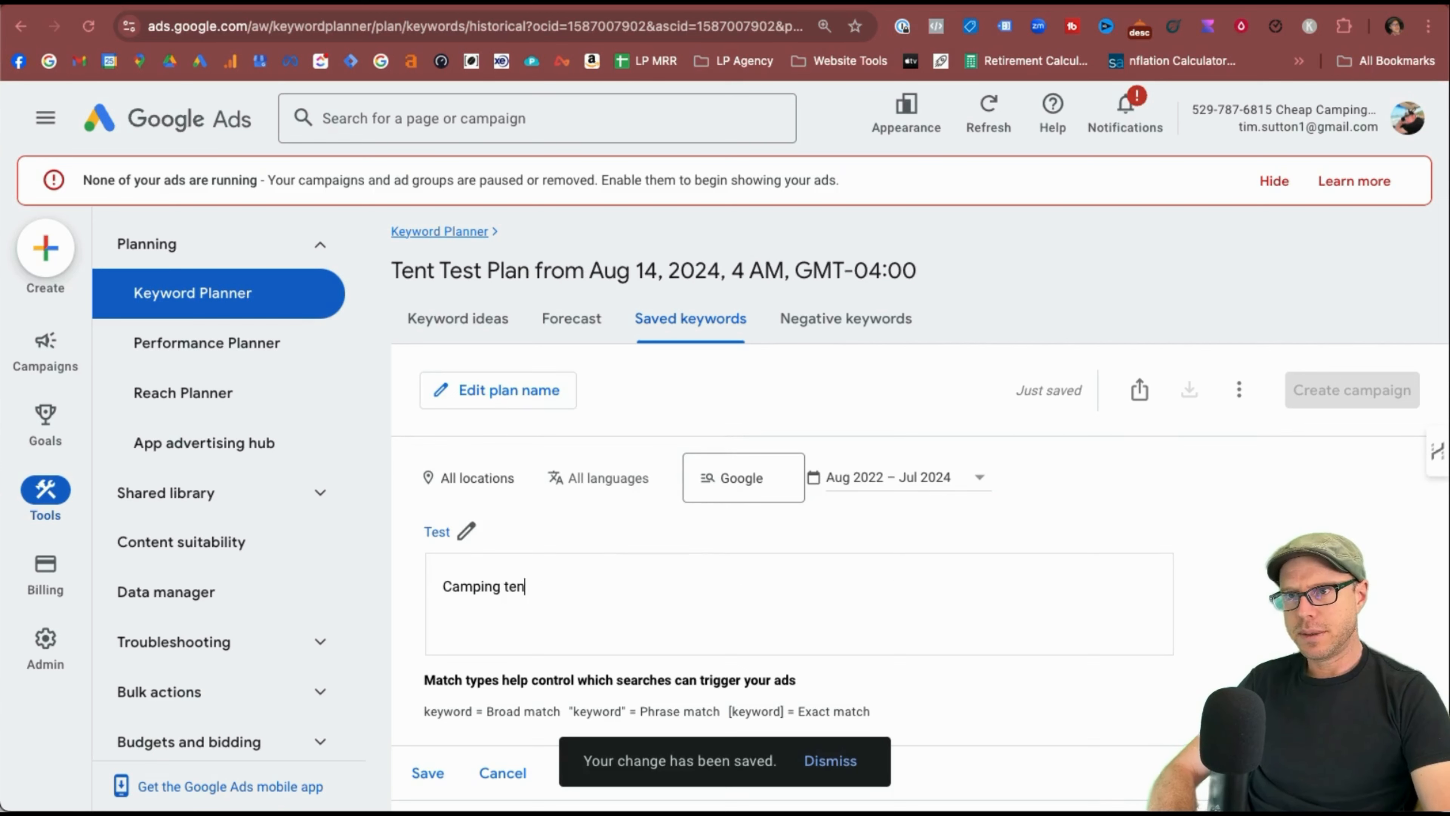
type("ts")
key("Return")
type("popup tents")
key("Return")
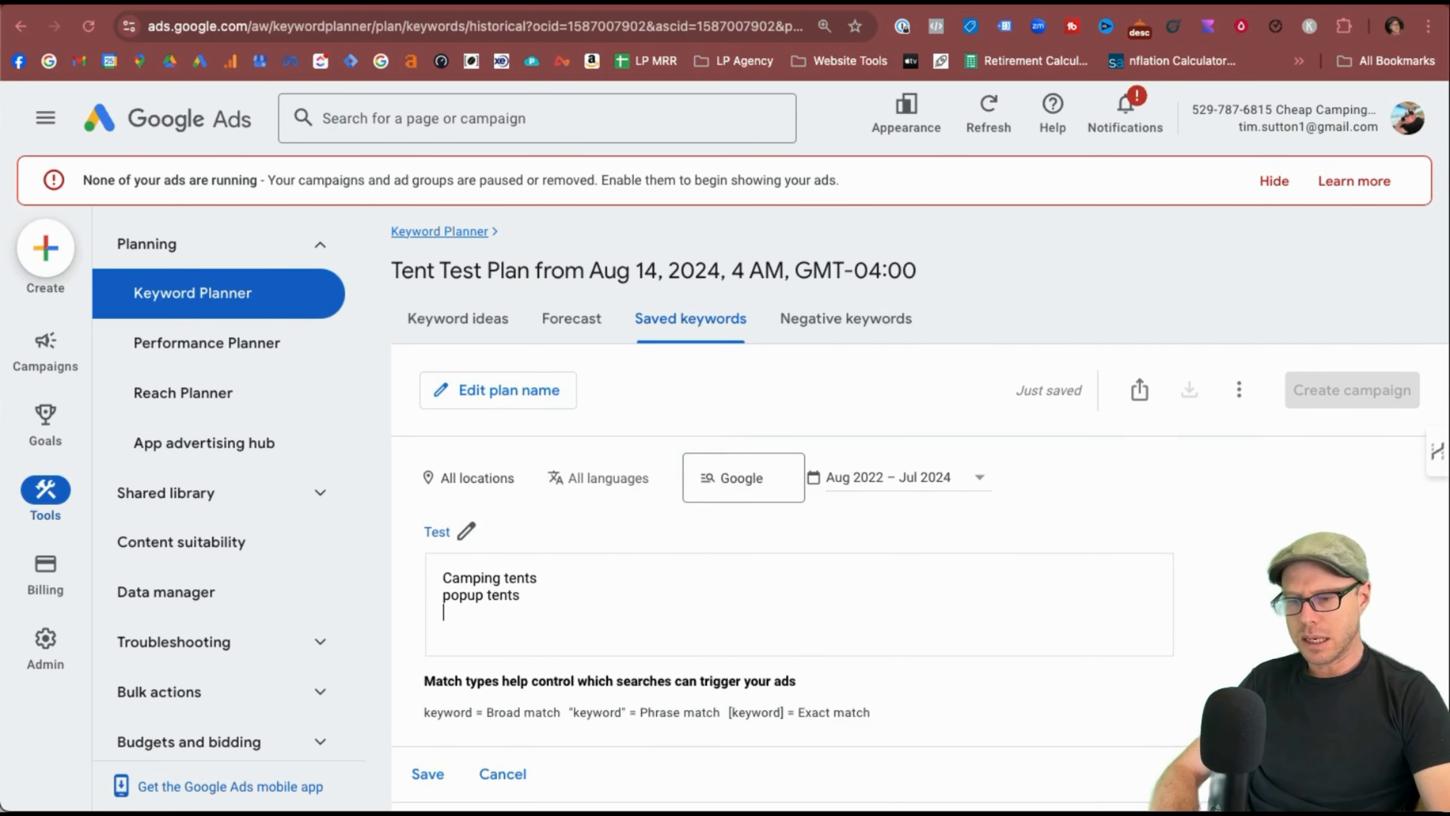
type("teepee tents")
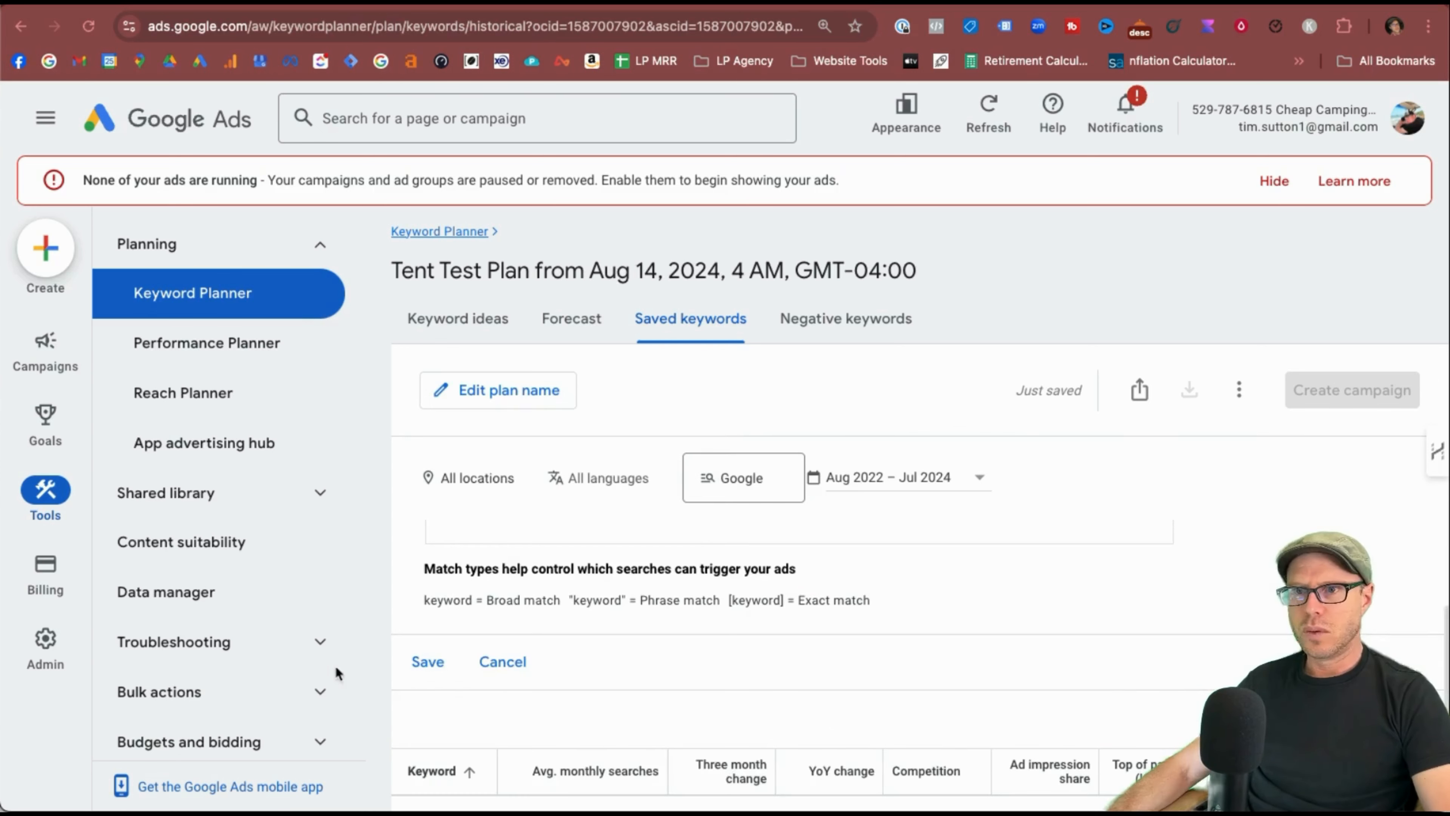
left_click(422, 663)
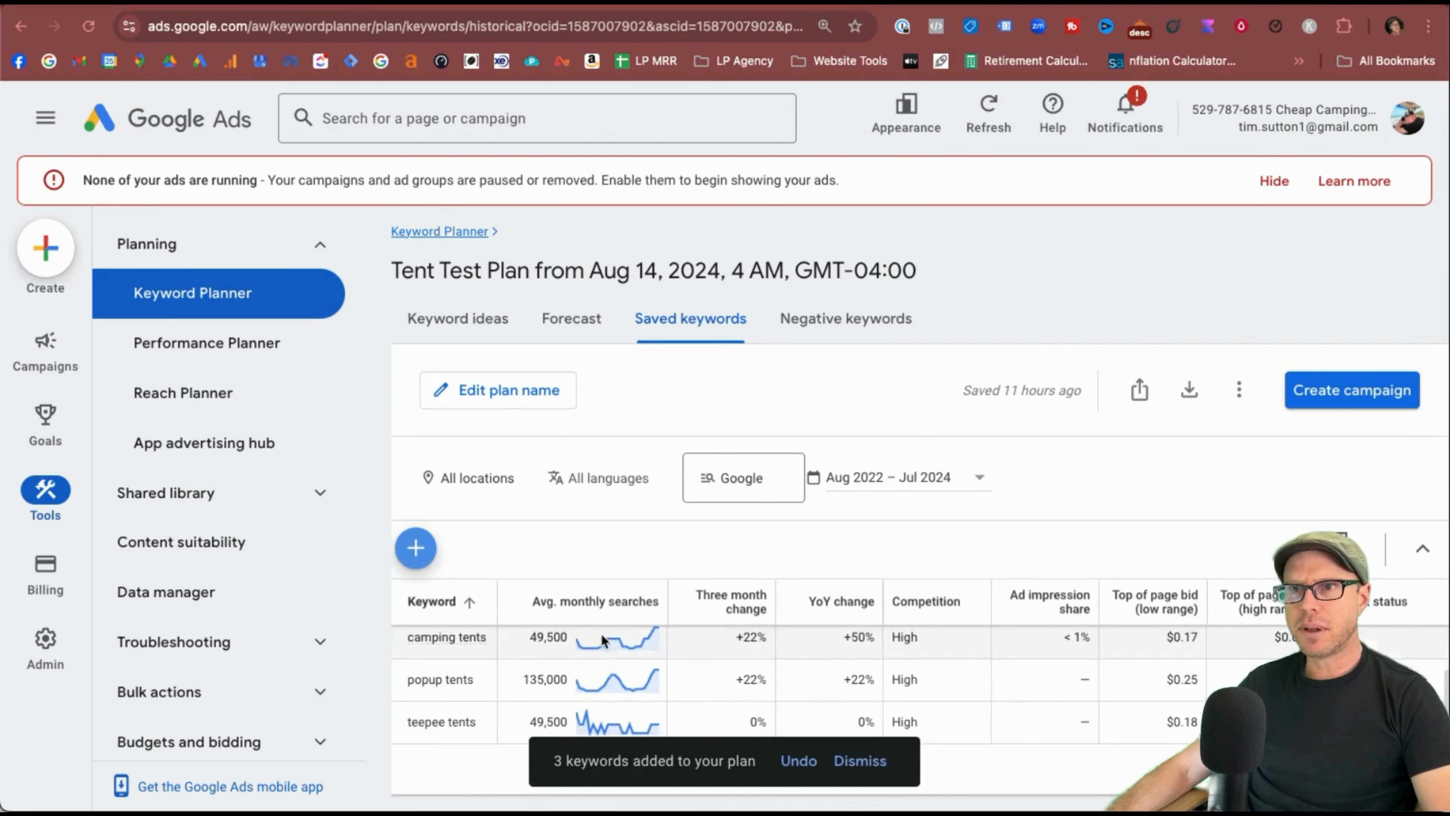
Turn on 'Anyone in the account can view this plan', copy the shareable link, and save.
left_click(1141, 392)
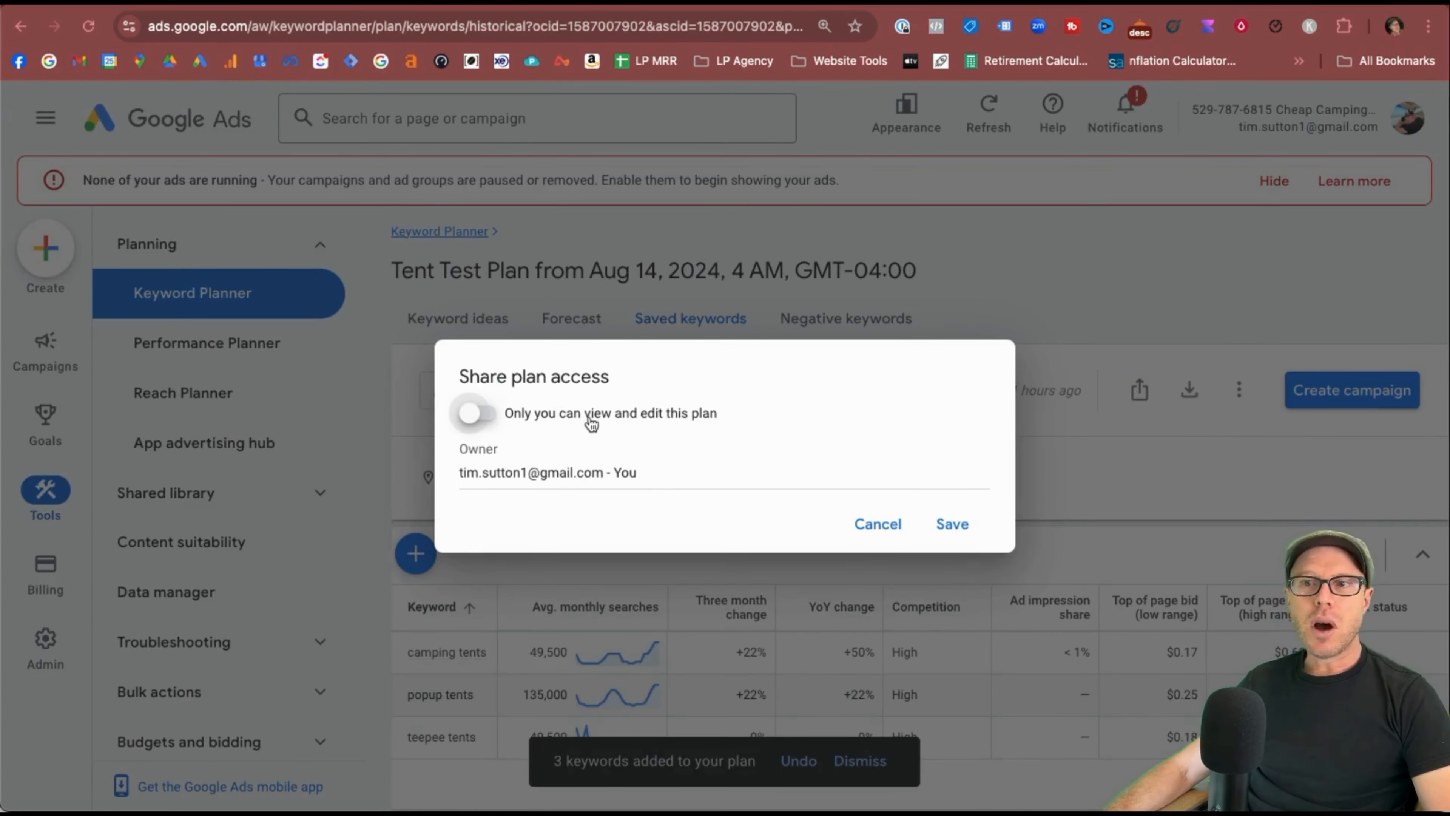
left_click(513, 411)
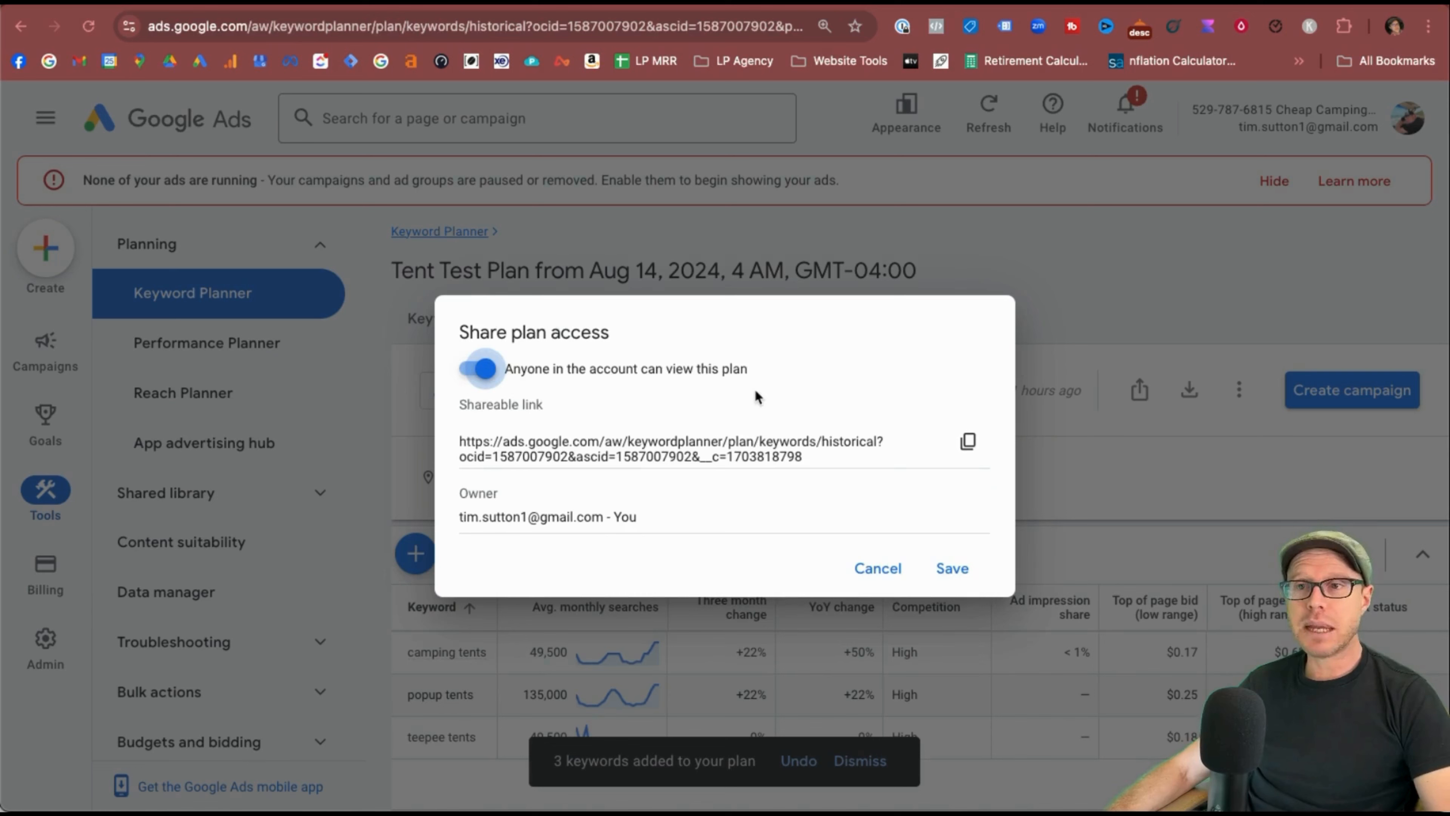
left_click(968, 441)
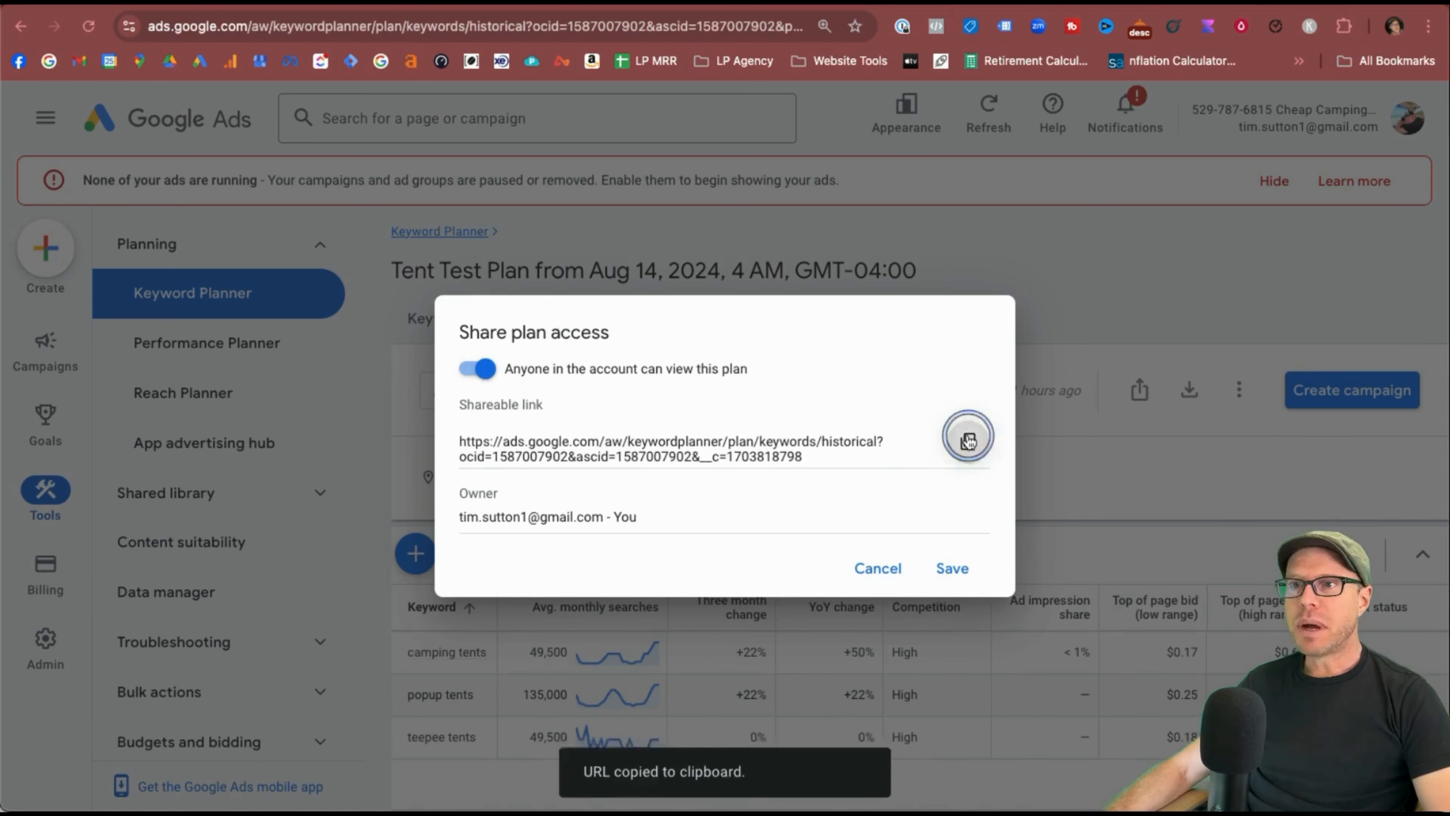
left_click(953, 568)
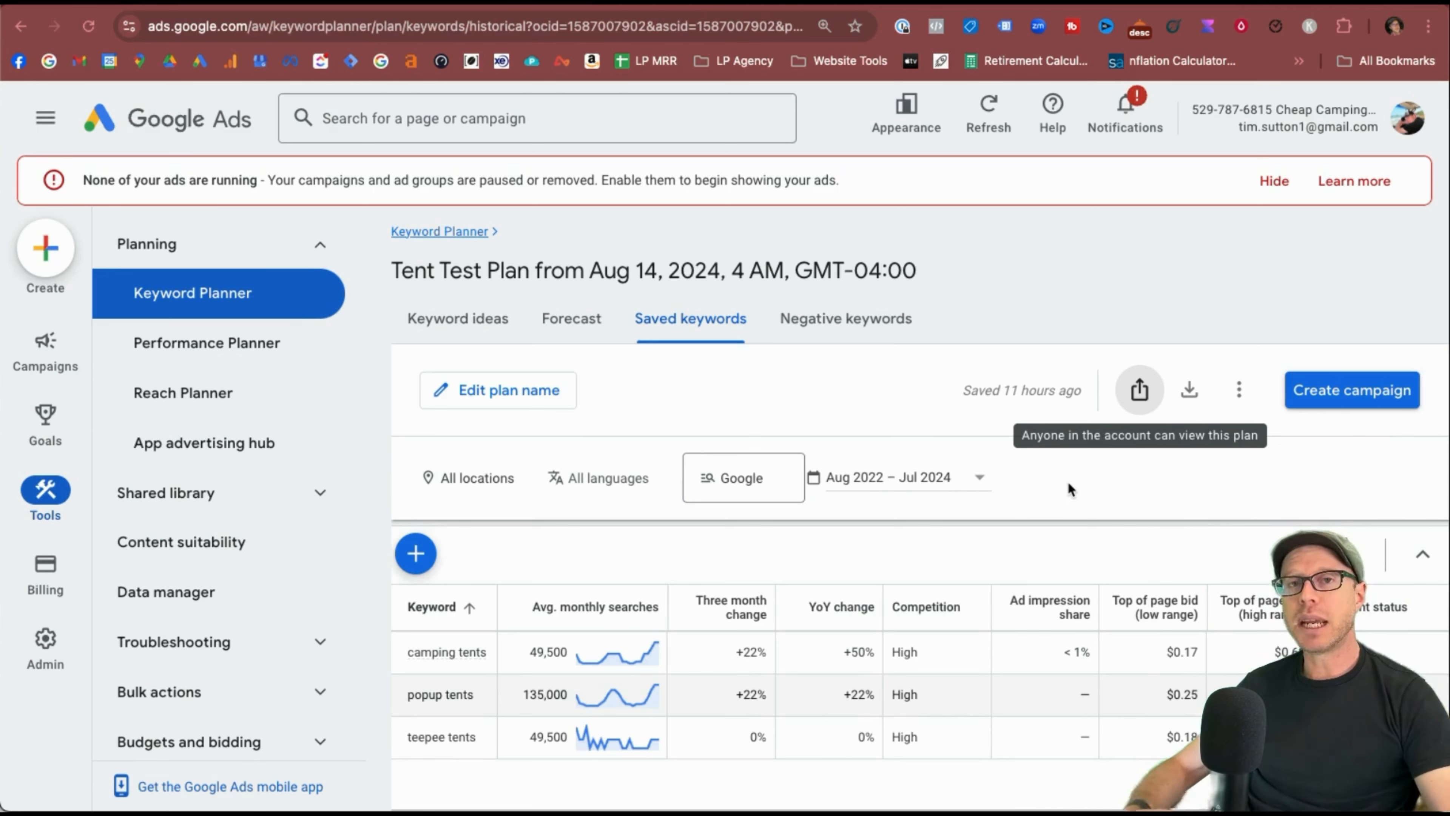
Download the Tent Test plan data as a .csv file.
left_click(1191, 391)
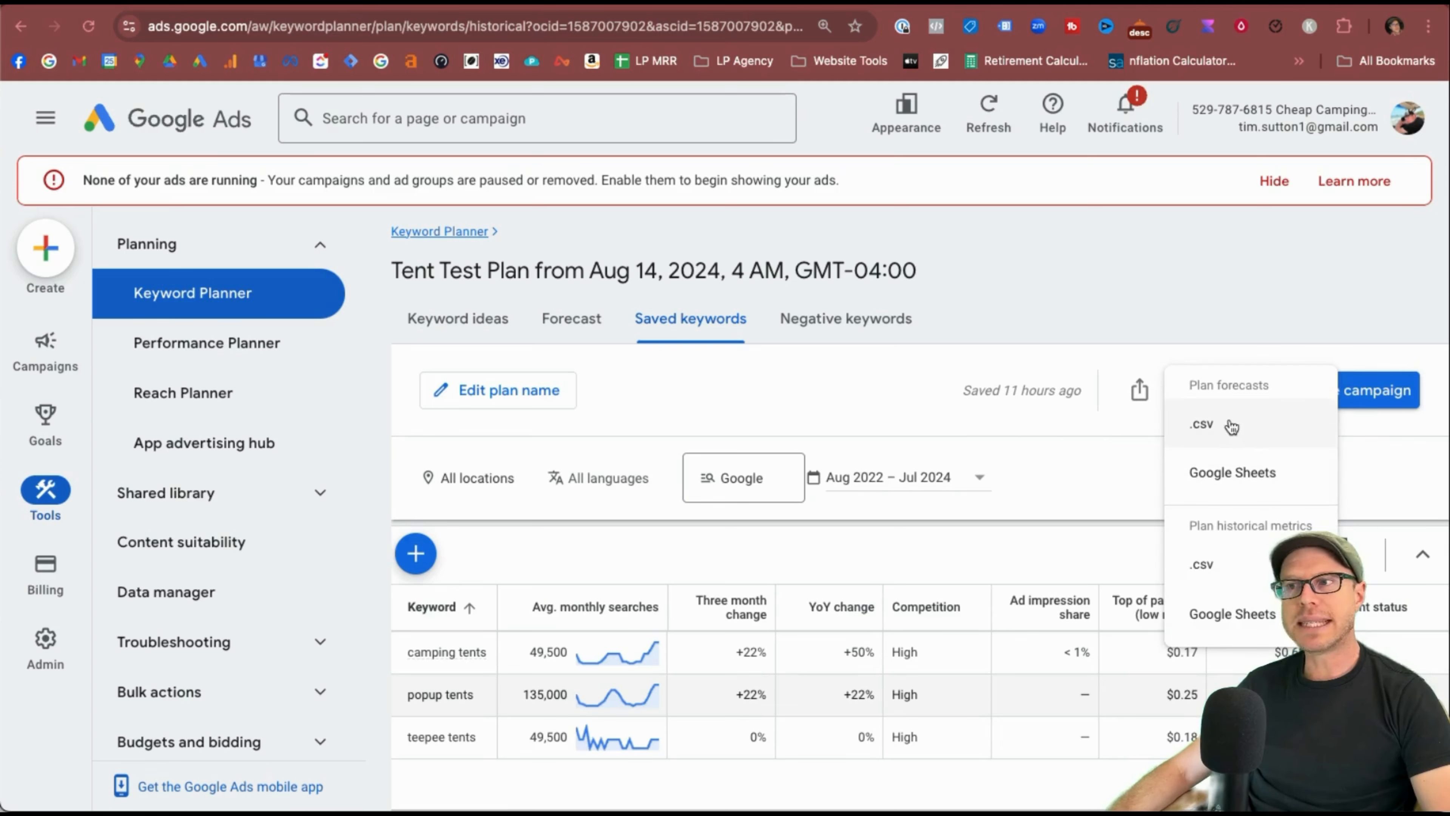
left_click(1191, 560)
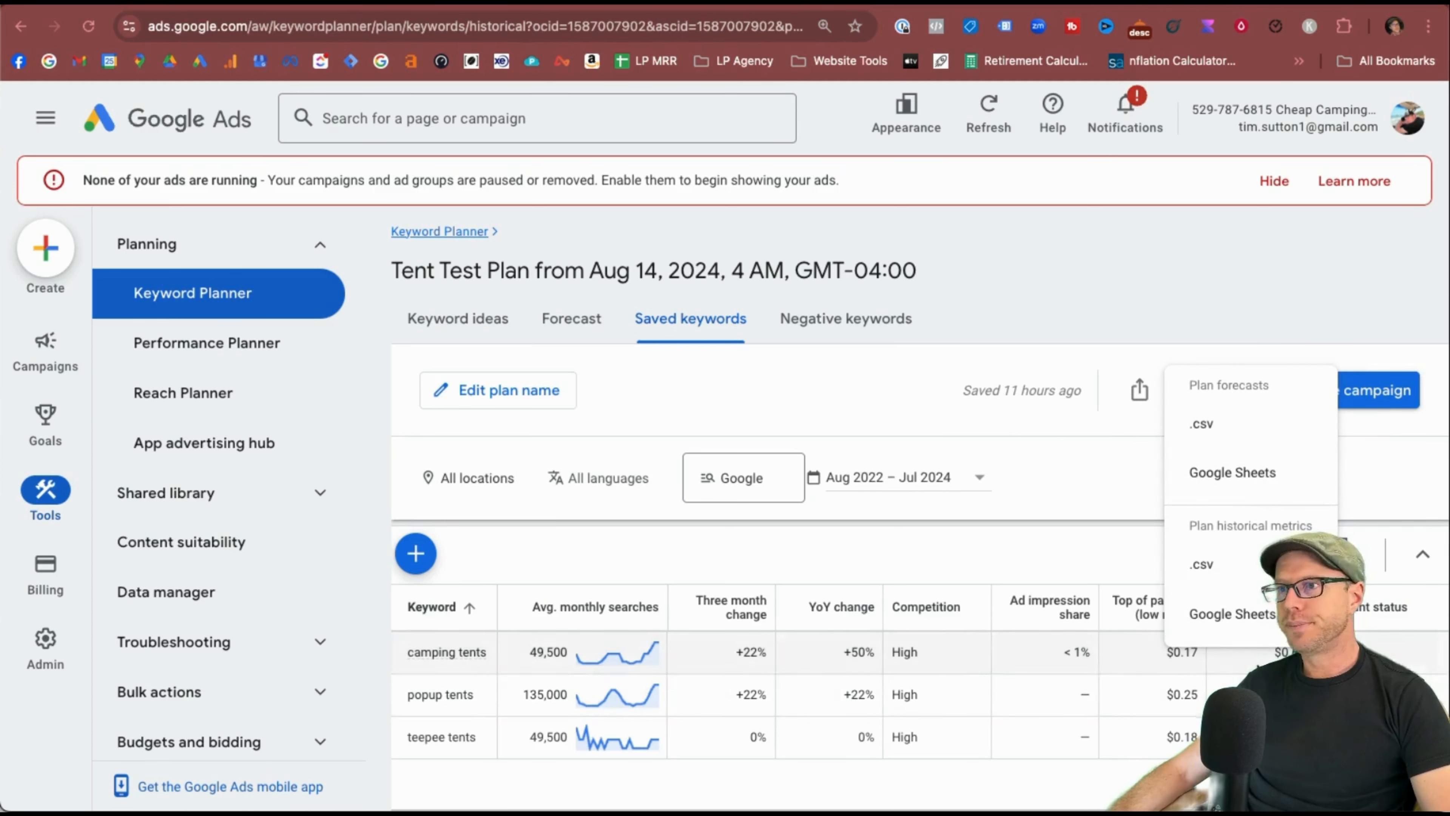
left_click(1238, 394)
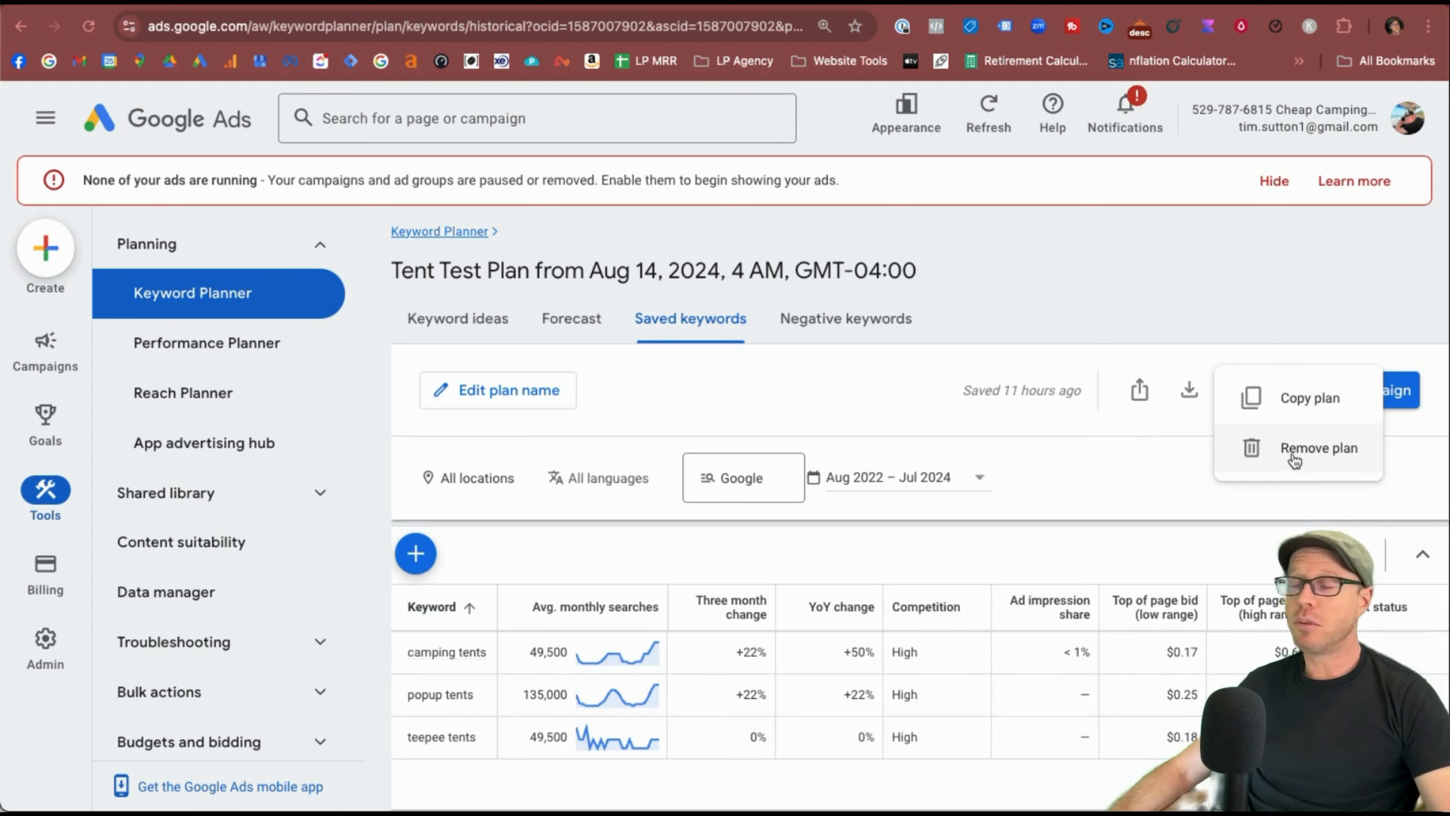
left_click(1085, 479)
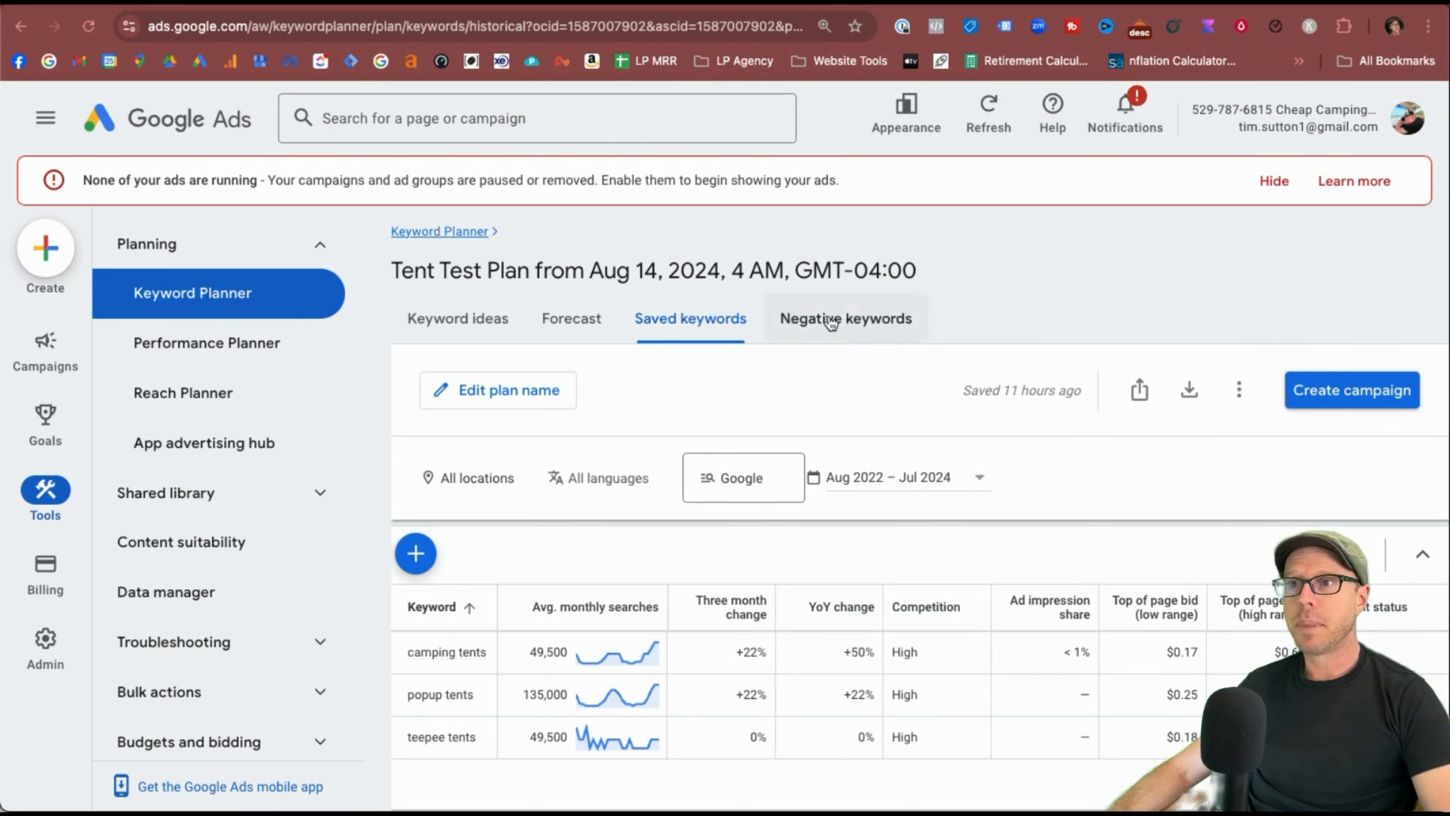
Switch to the plan's Forecast and bring up the bid strategy choices.
left_click(572, 319)
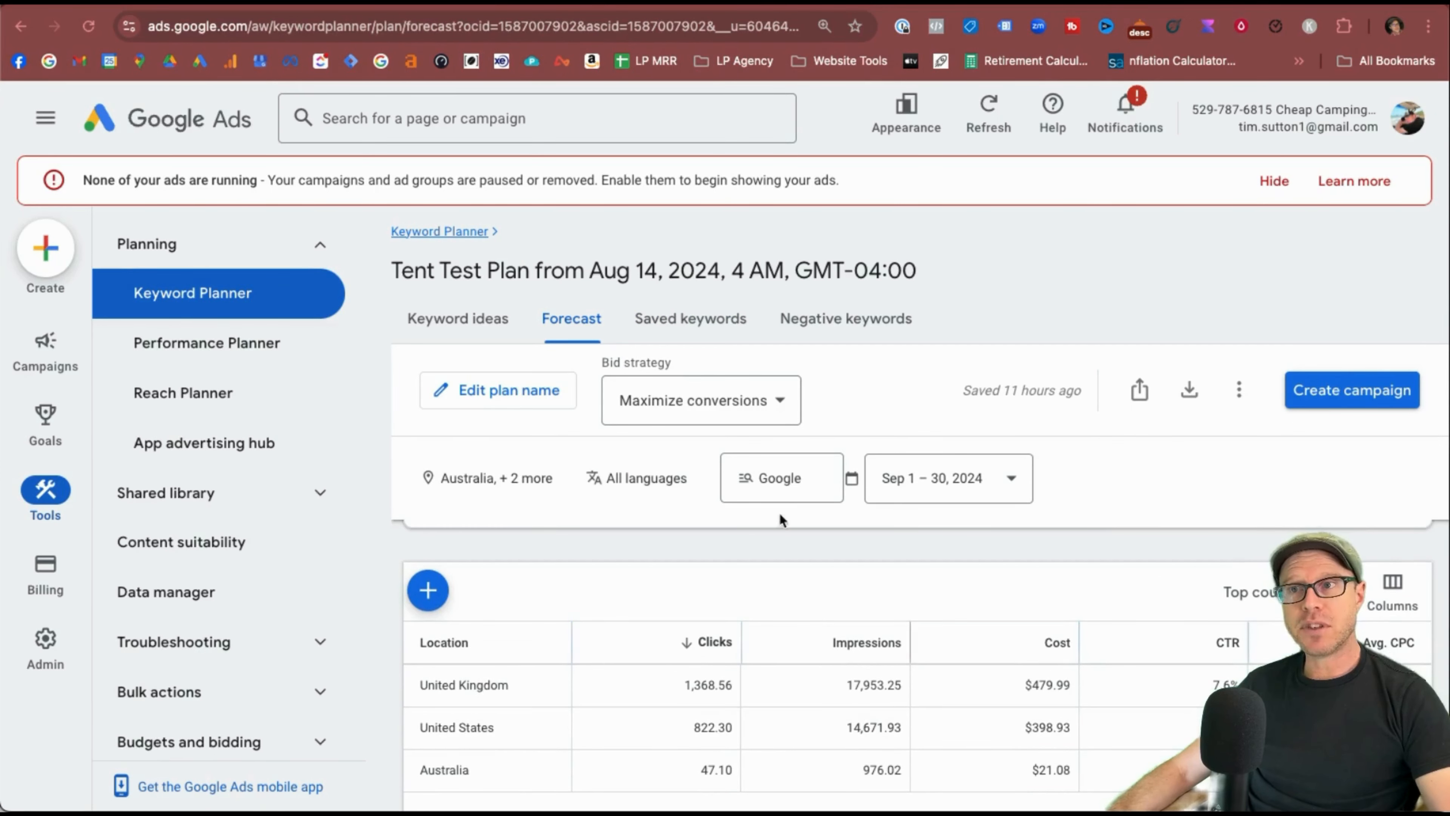
left_click(780, 401)
left_click(789, 473)
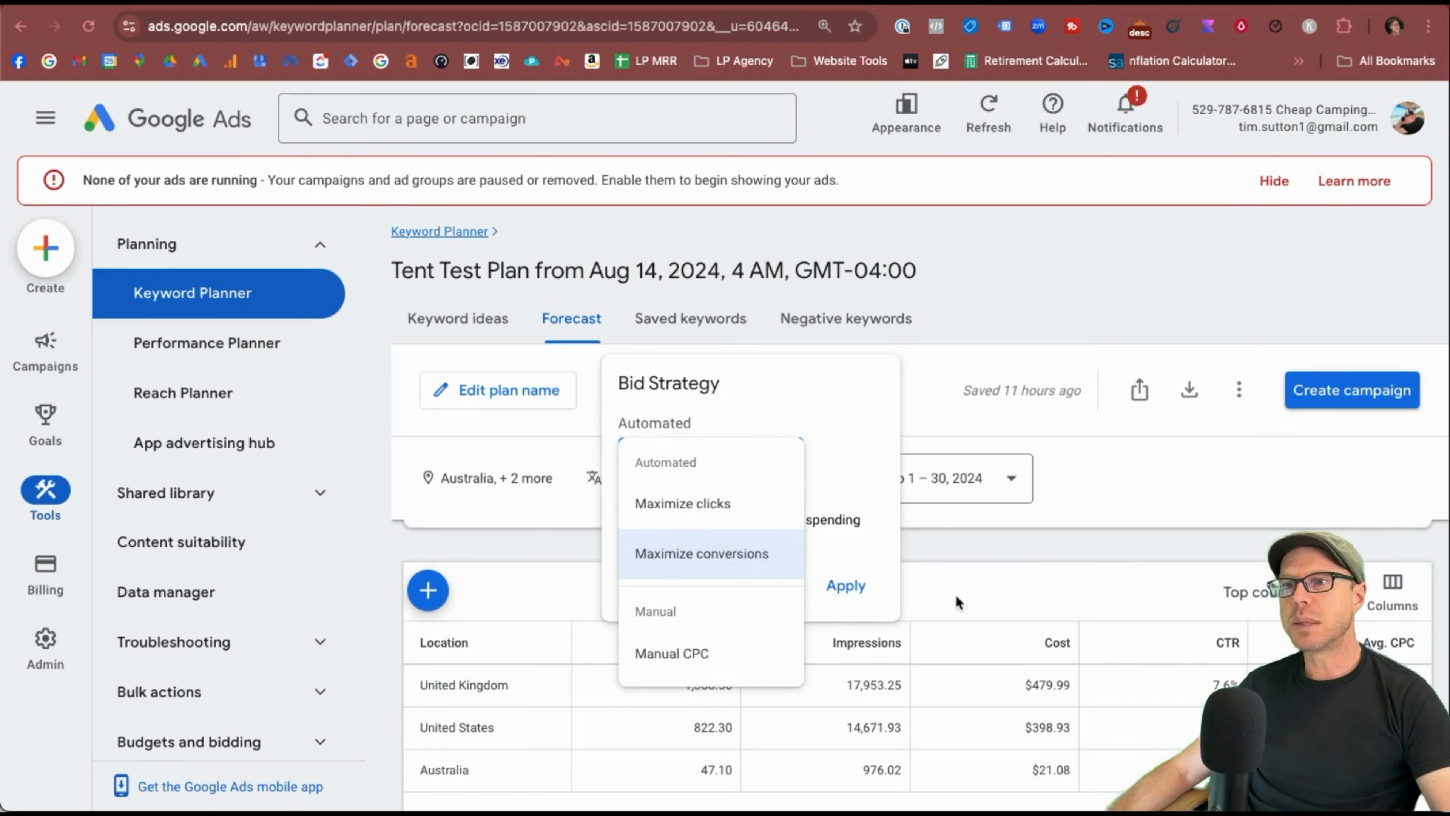
Keep Maximize conversions and break the forecast down by 'Your targeted locations' (UK, US, Australia).
left_click(701, 683)
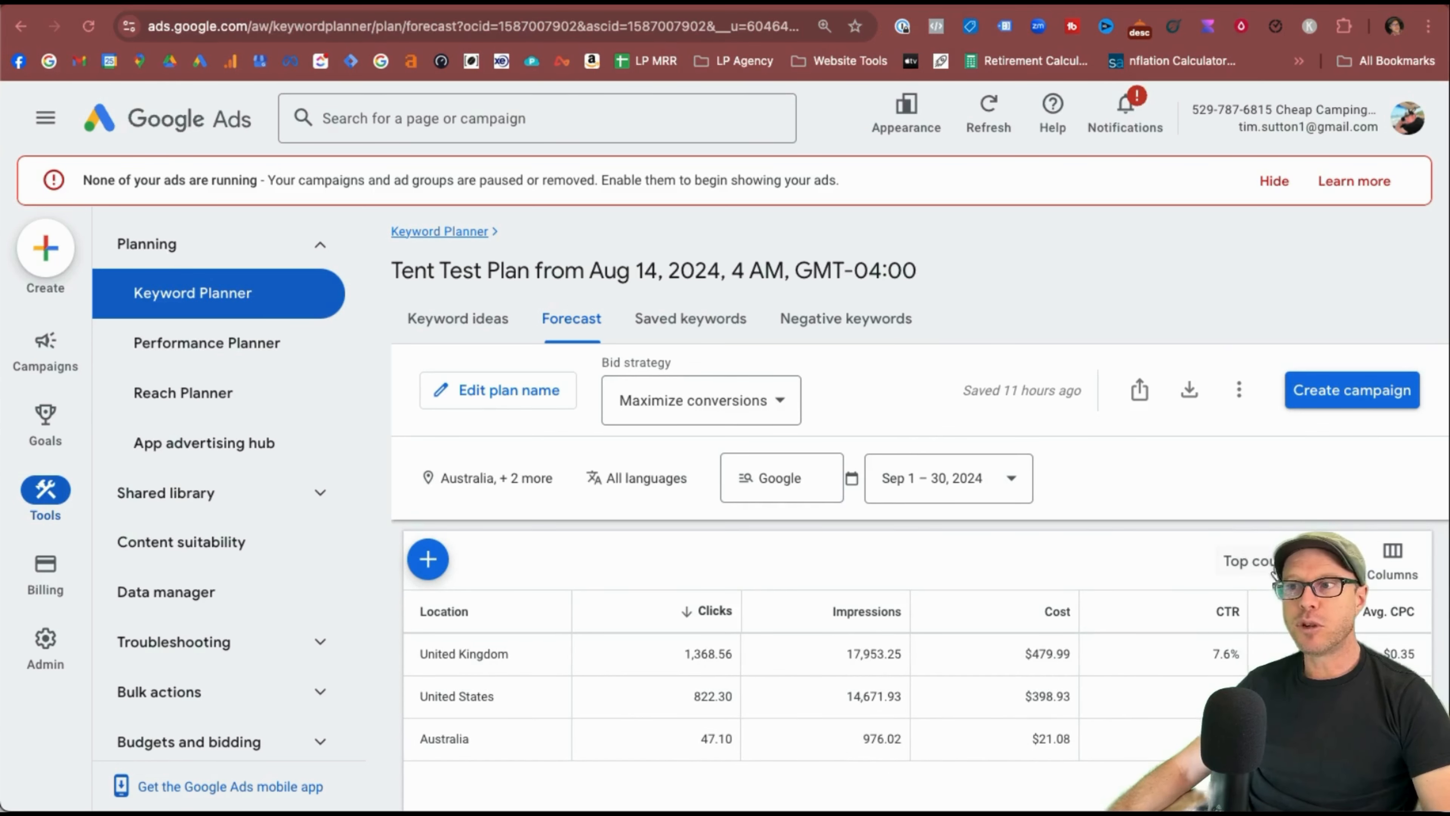
left_click(1253, 565)
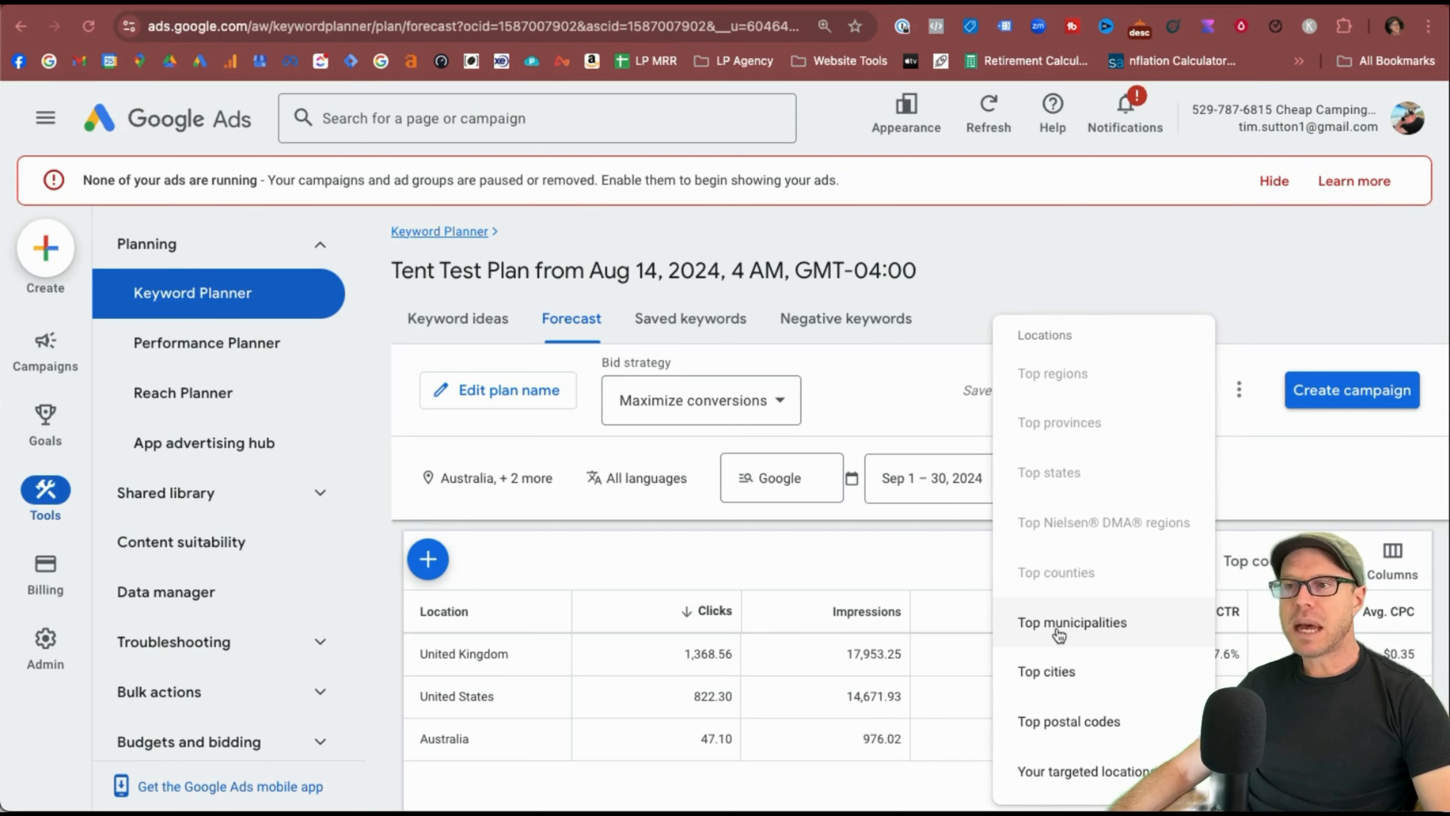
left_click(1059, 772)
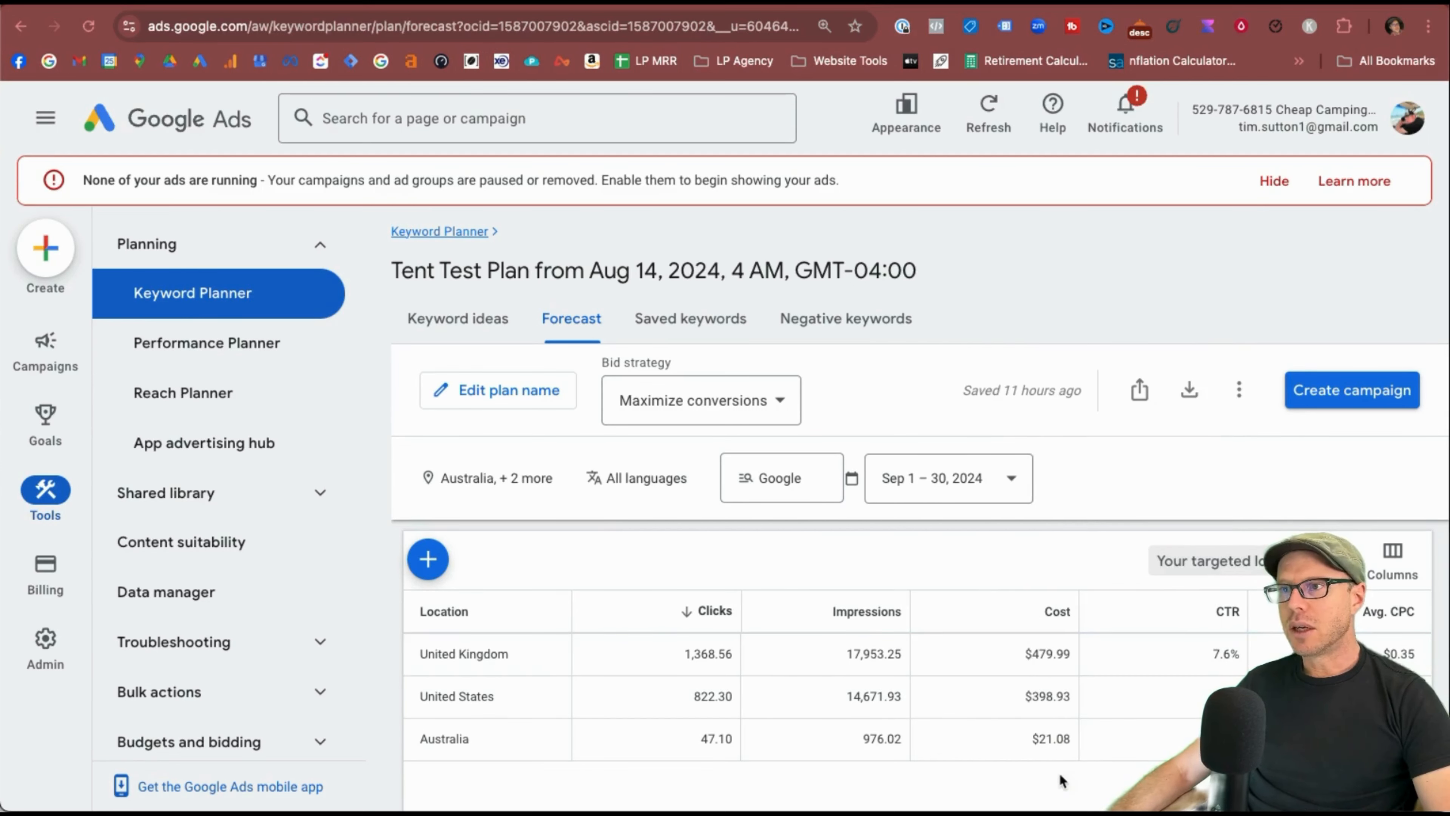
Add Clicks, Impressions and Cost to the yearly forecast chart alongside Conversions.
scroll(946, 474, "up", 10)
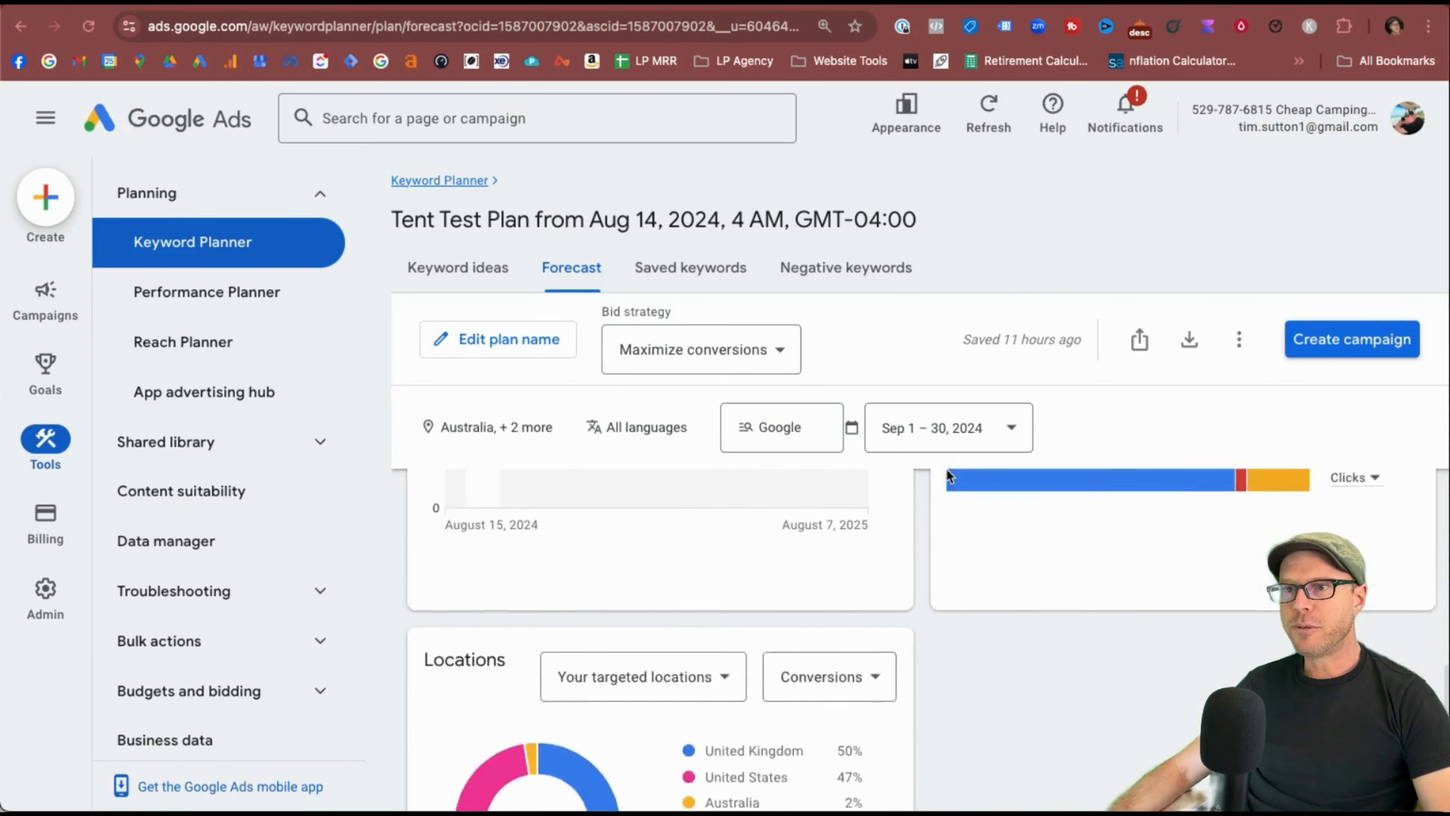
scroll(946, 468, "up", 4)
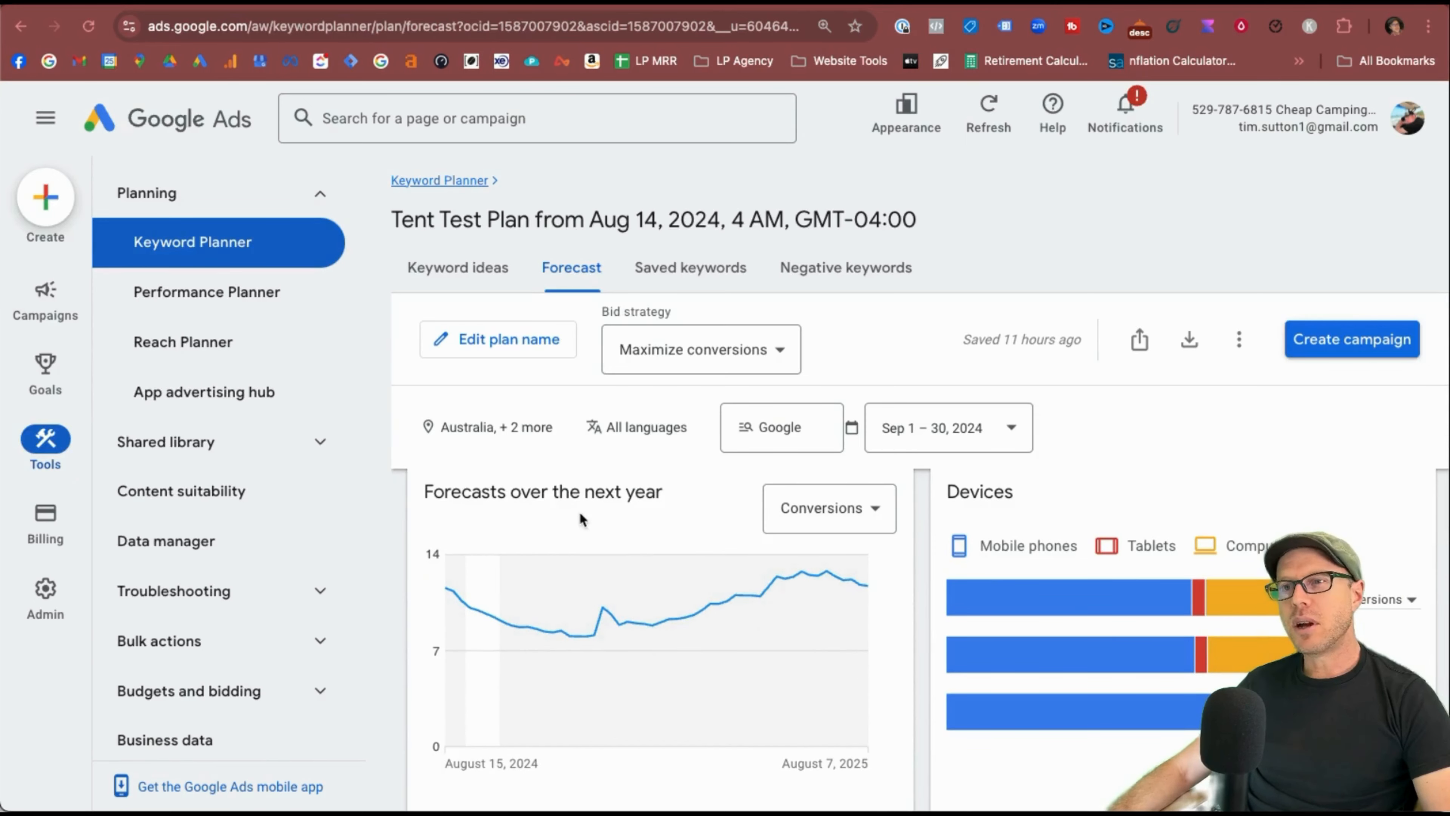
left_click(882, 521)
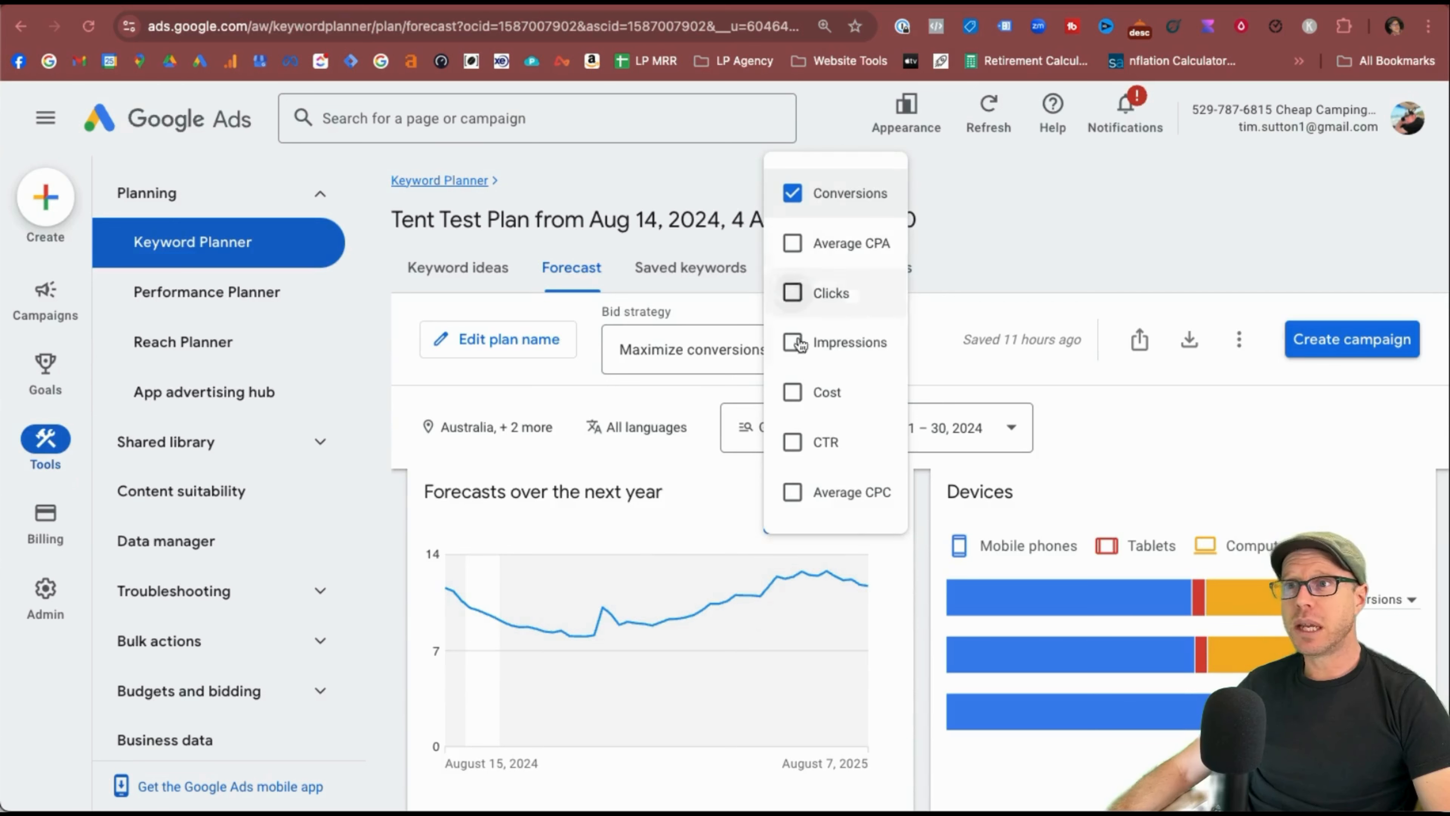
left_click(792, 292)
left_click(765, 346)
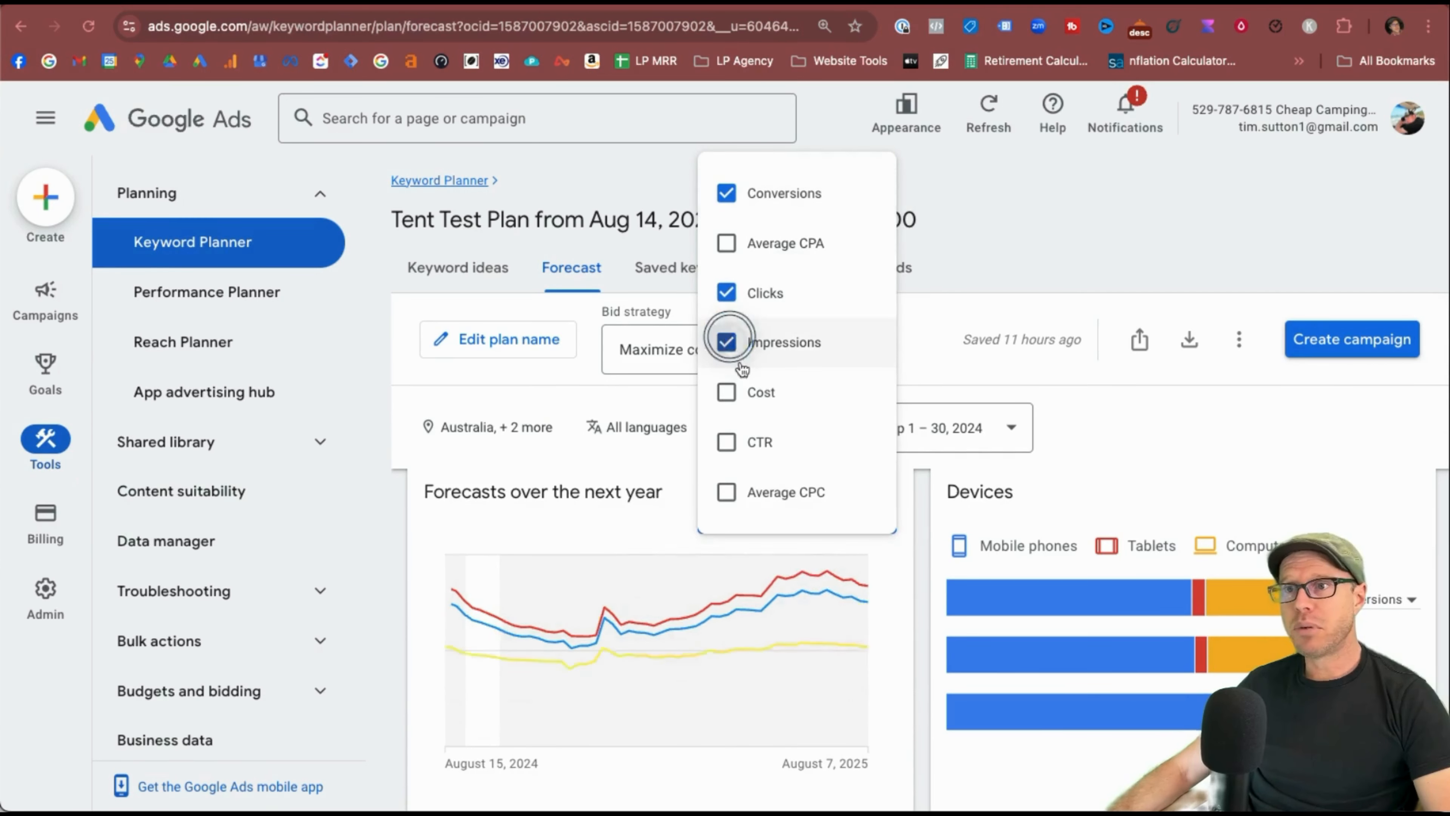
left_click(852, 589)
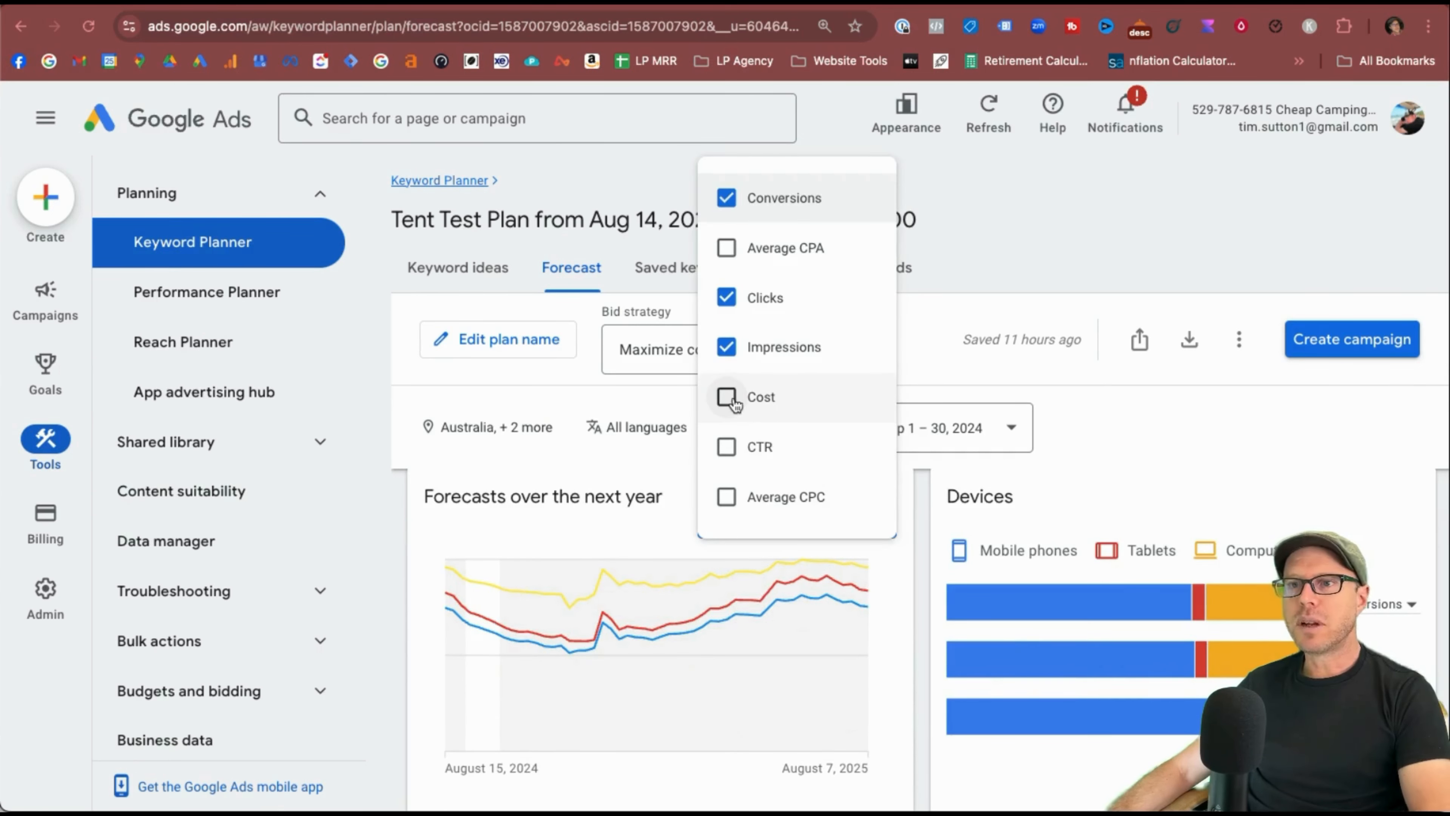
left_click(727, 397)
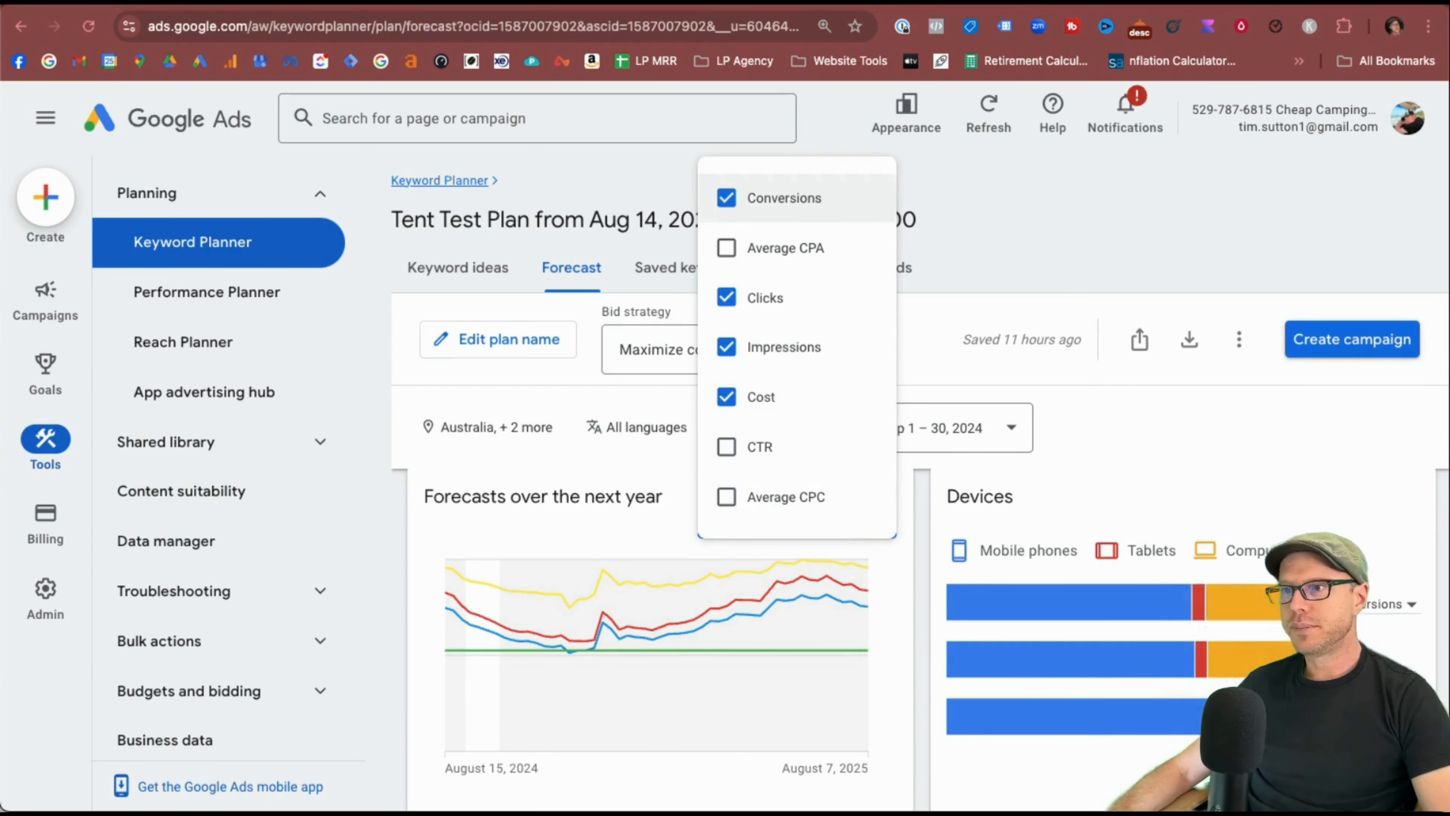
Switch the Locations breakdown metric to Clicks, then to Impressions.
scroll(656, 670, "down", 6)
scroll(628, 710, "down", 2)
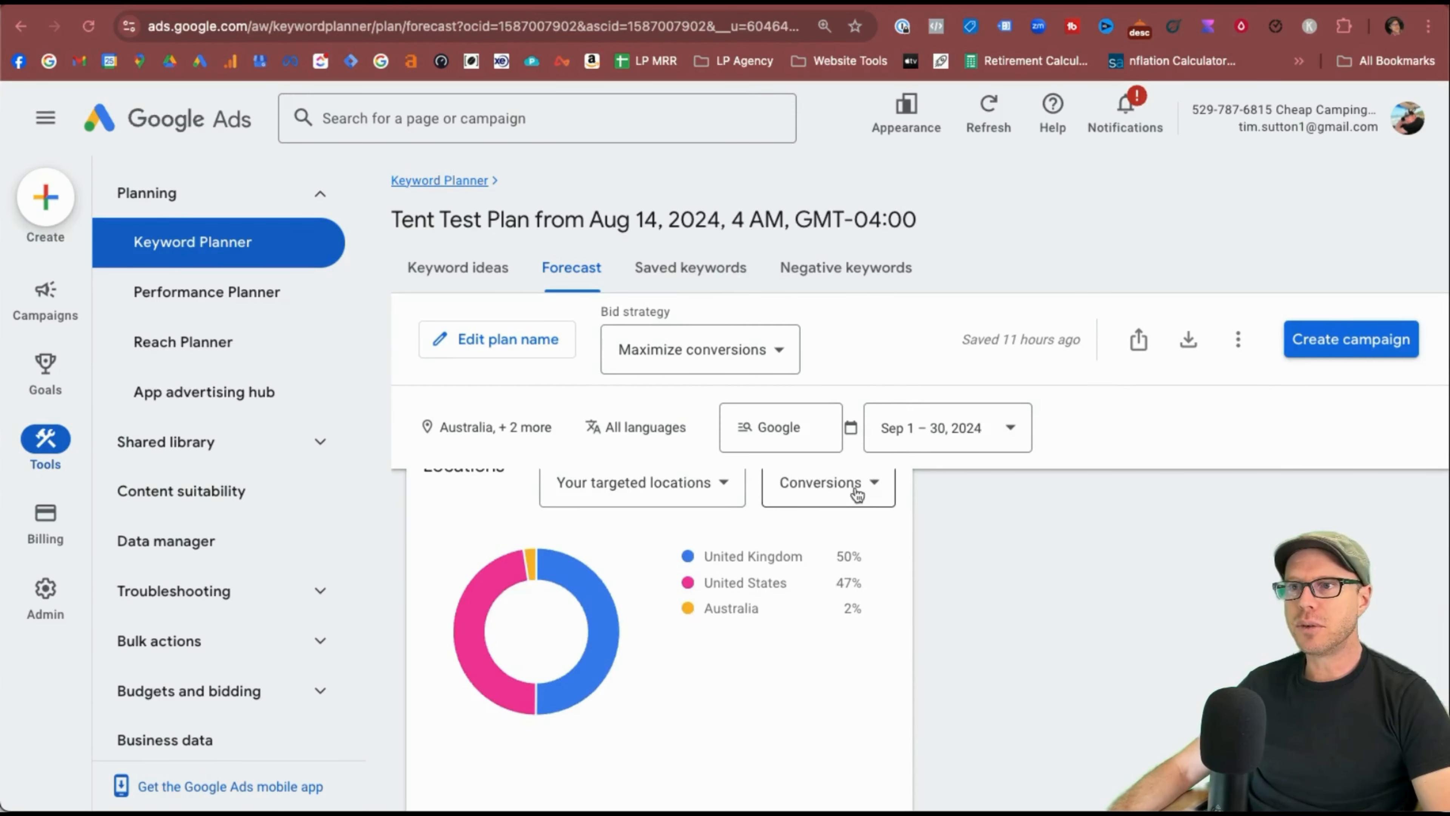
scroll(816, 670, "up", 2)
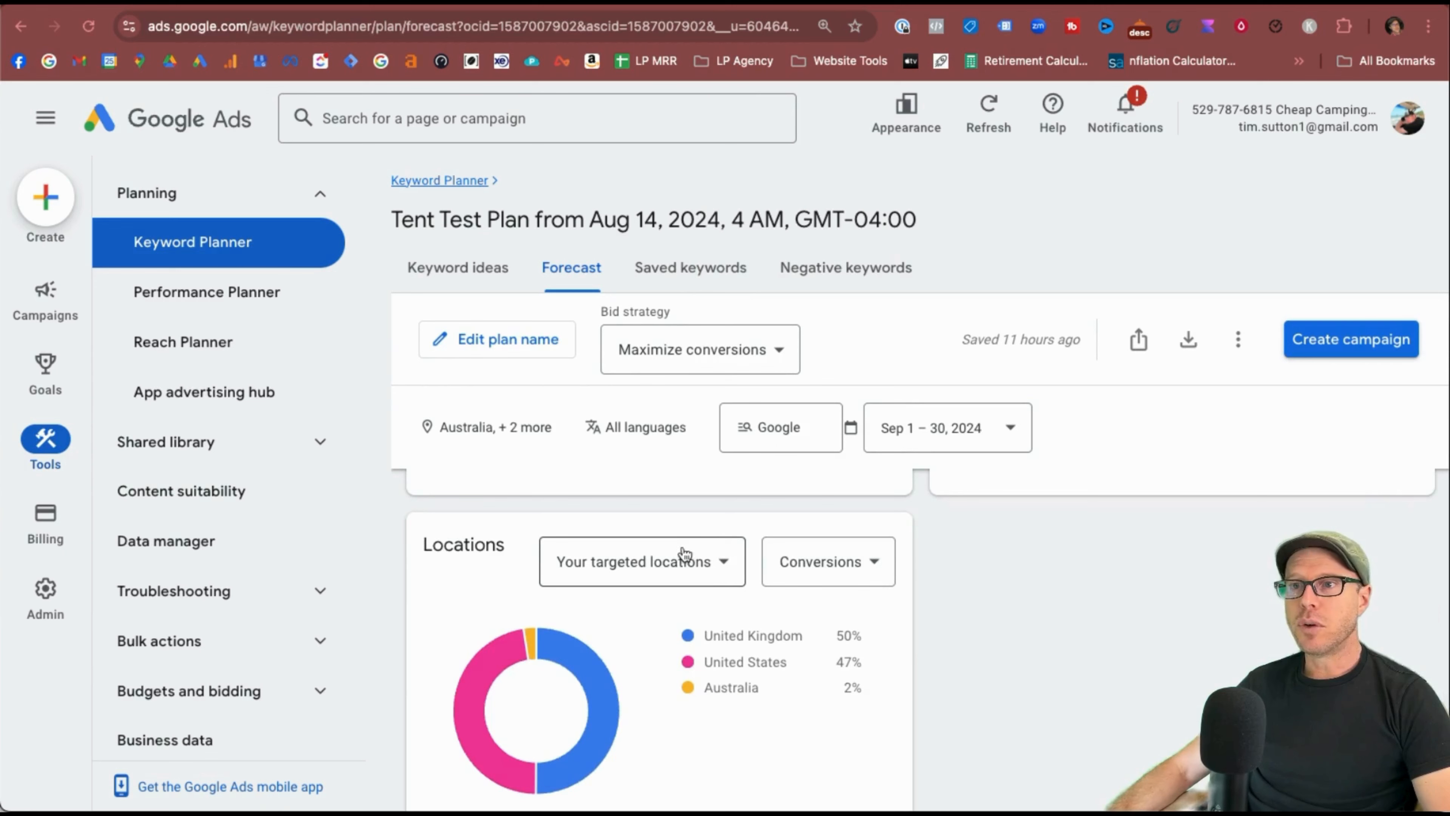
left_click(816, 574)
left_click(797, 628)
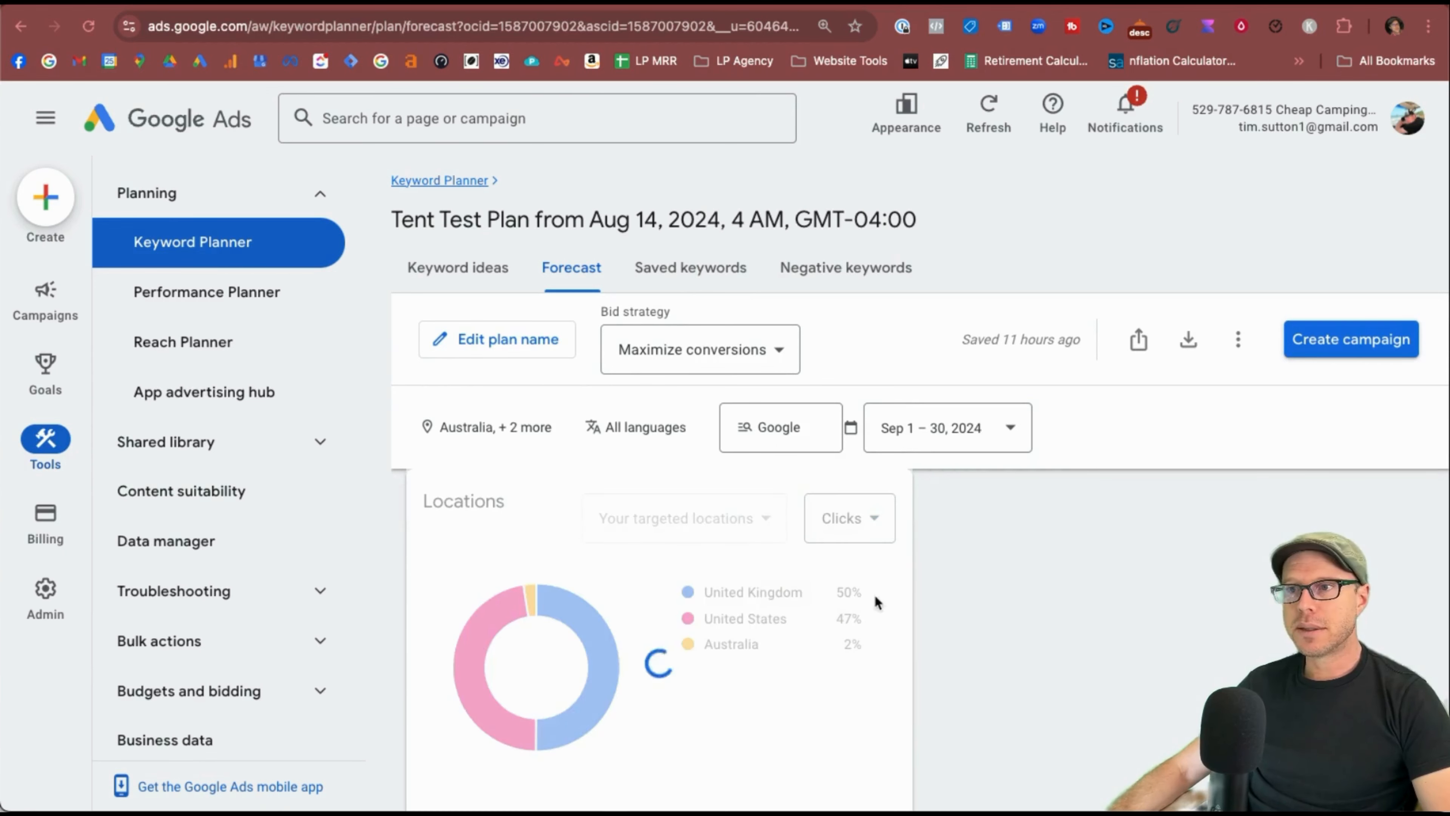
left_click(828, 518)
left_click(822, 634)
scroll(740, 758, "up", 5)
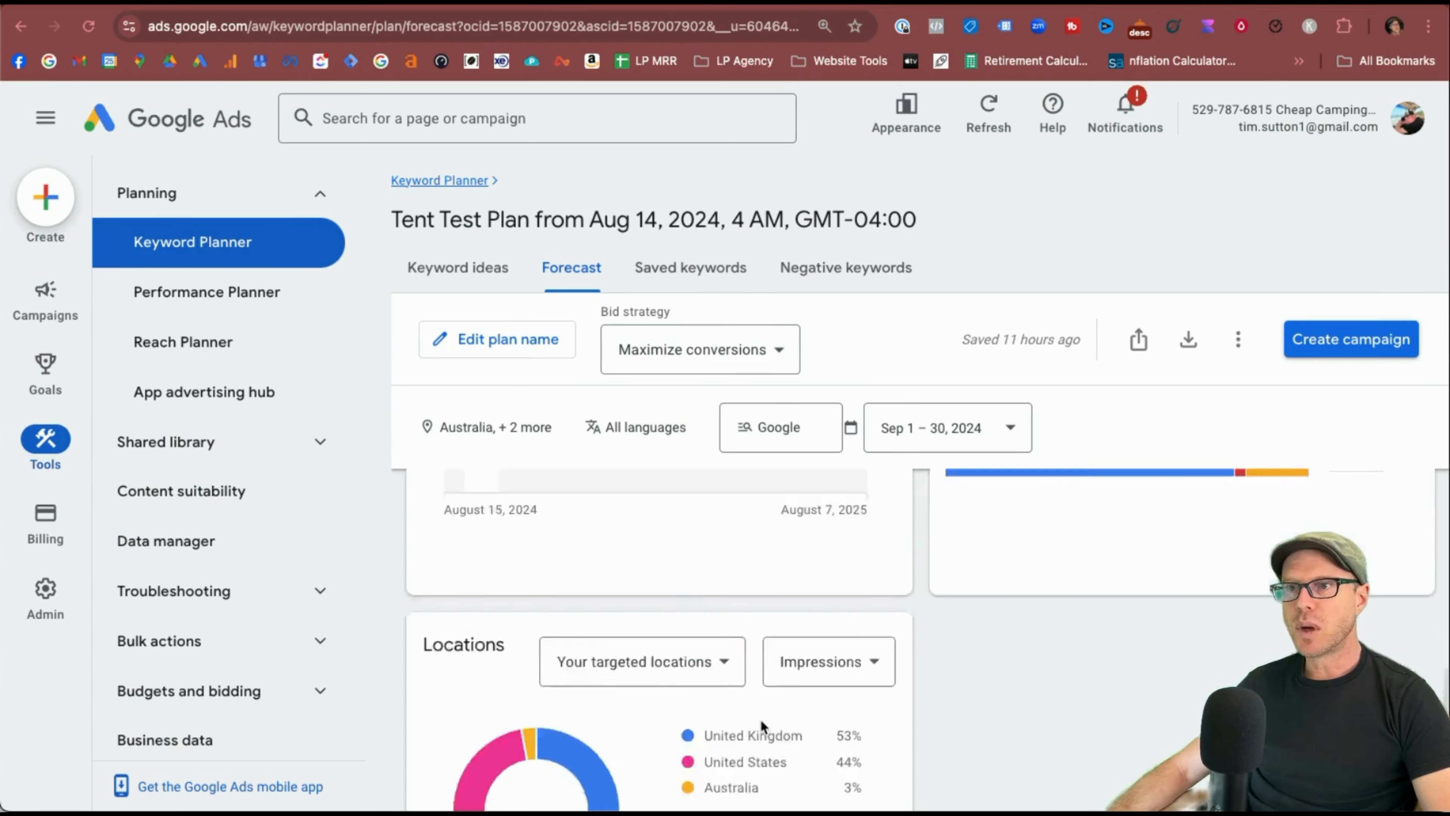
scroll(765, 721, "up", 1)
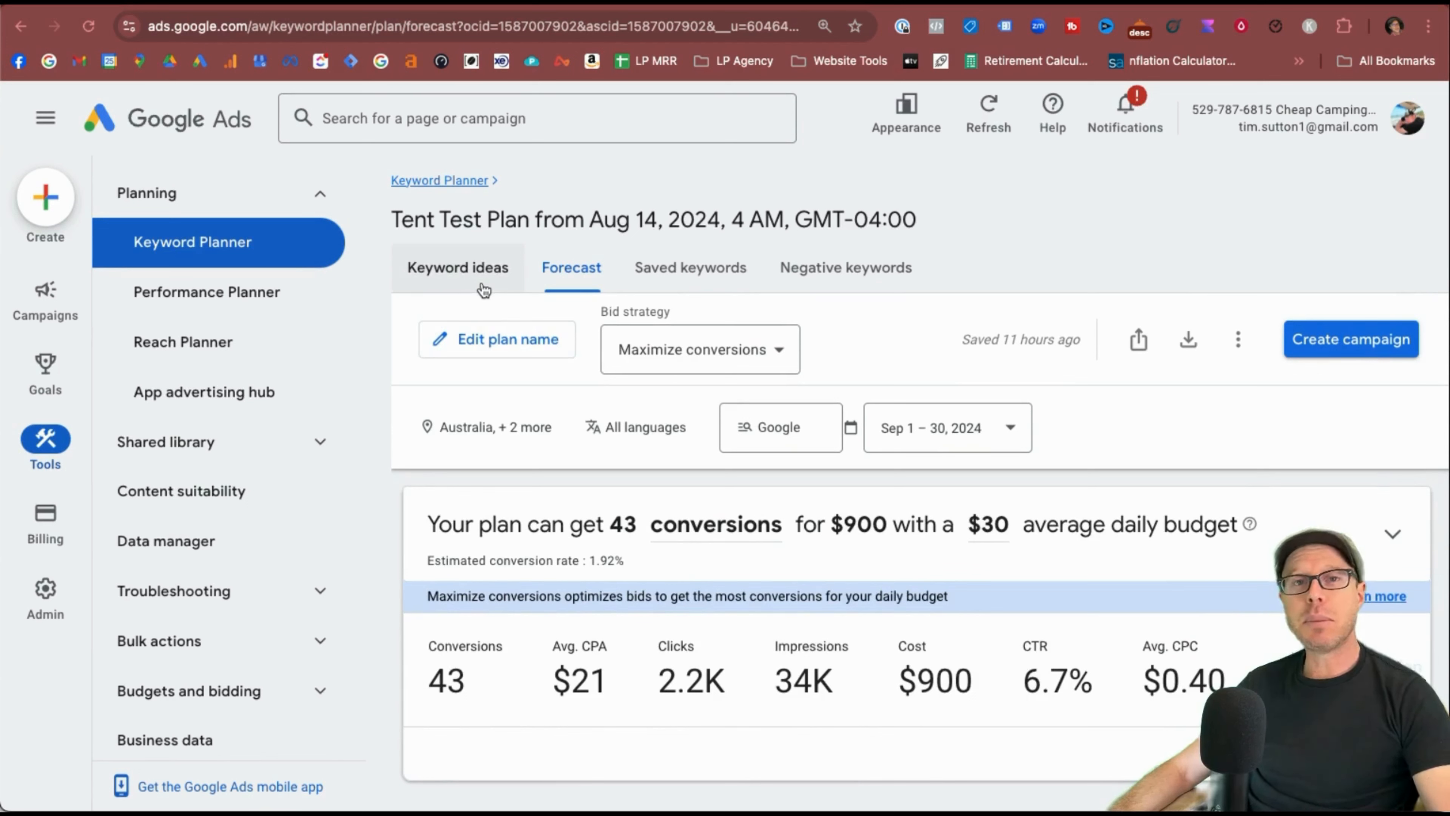
Enter [REI] and "anaconda" as negative keywords, fixing the anaconda spelling.
left_click(891, 283)
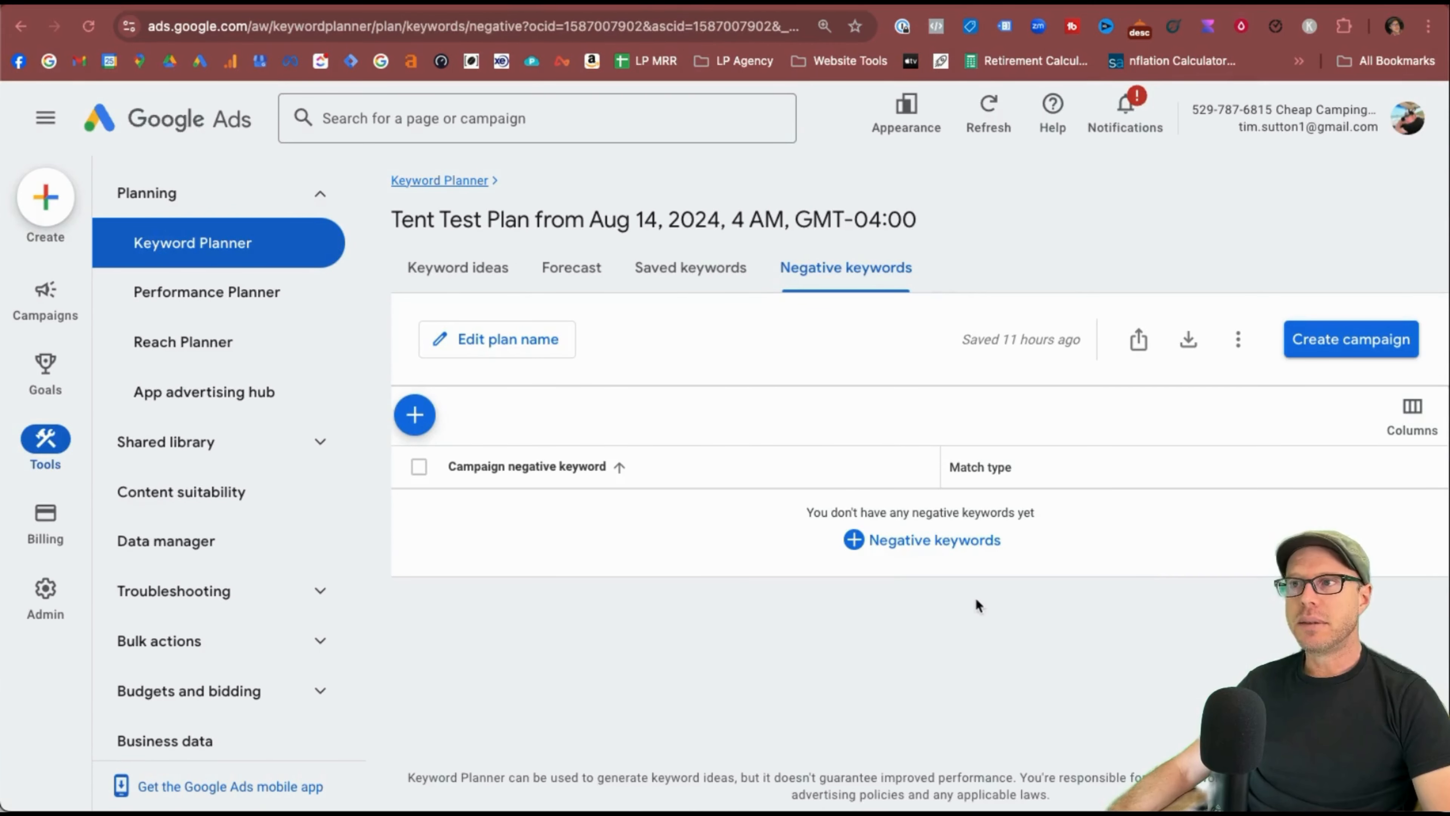
left_click(862, 534)
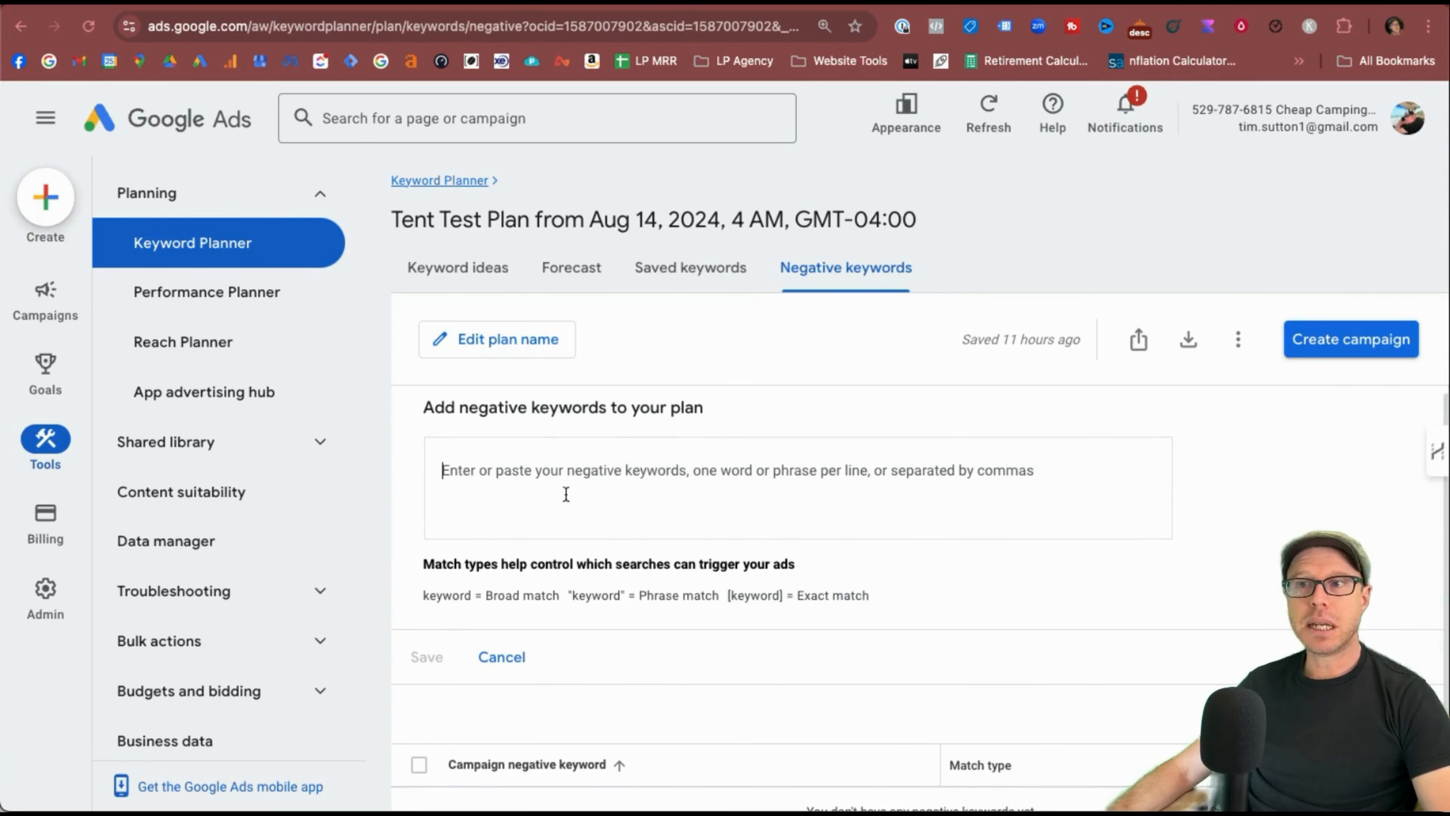
left_click(558, 477)
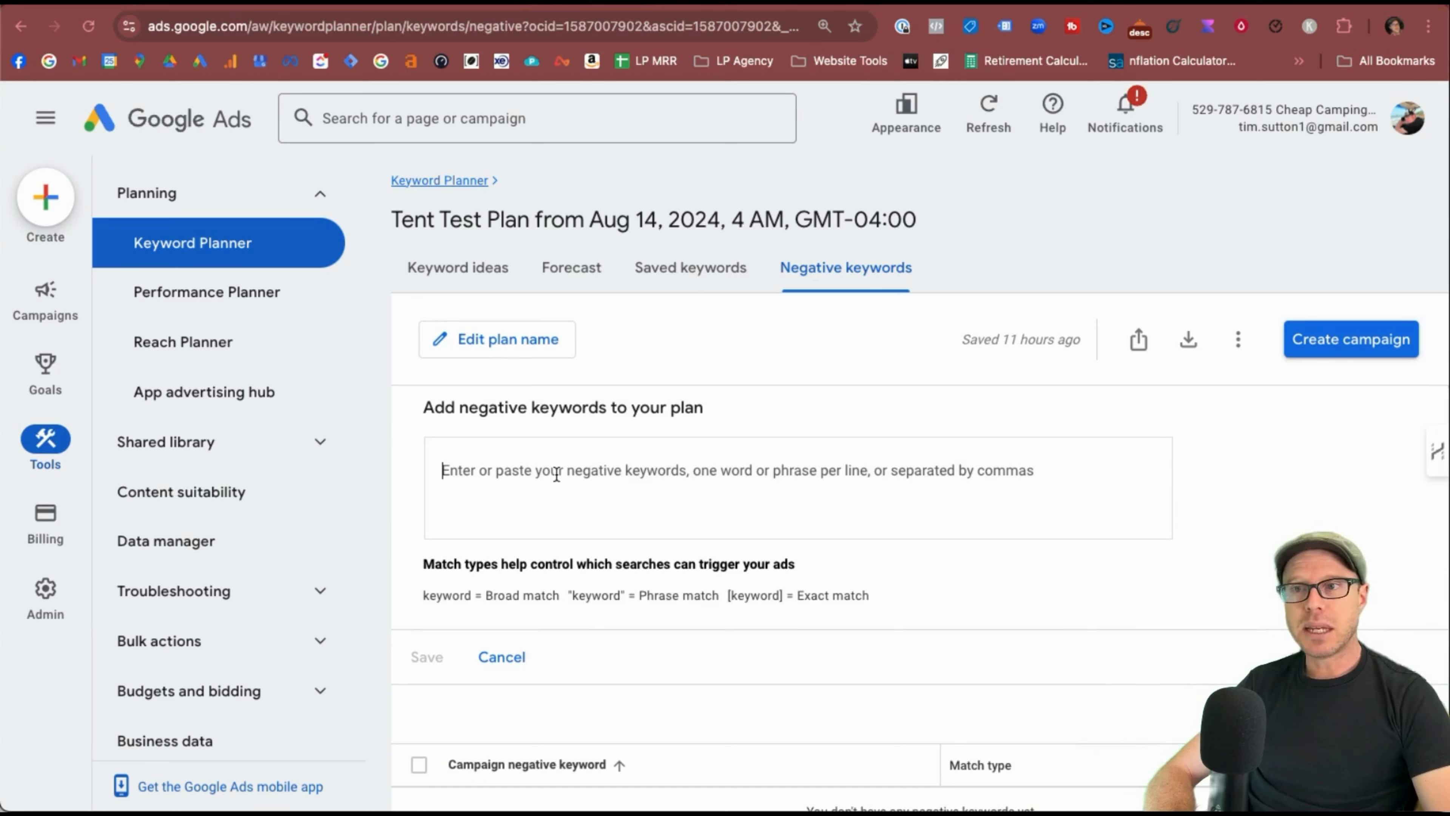
type("REI")
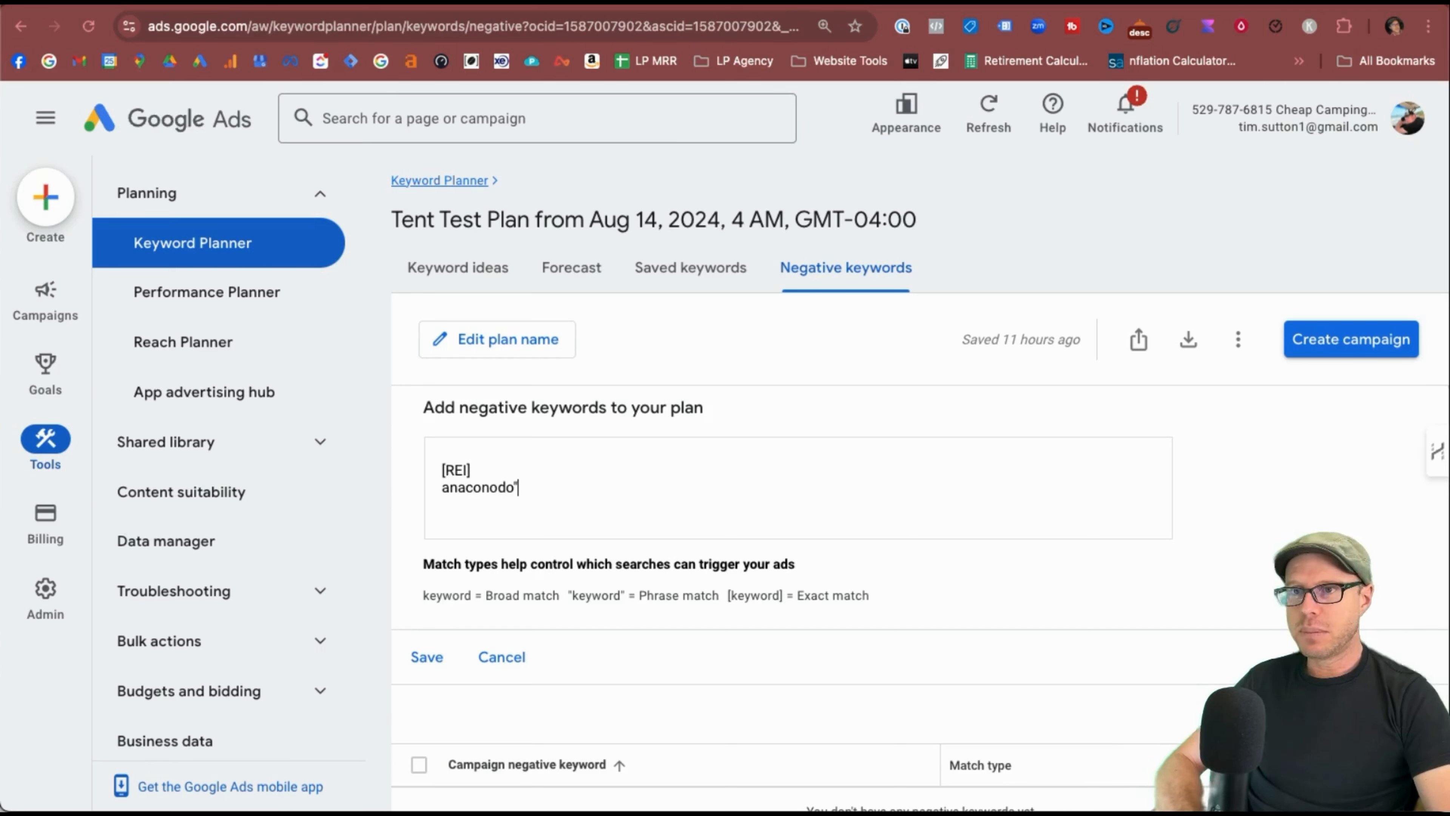
type("\"")
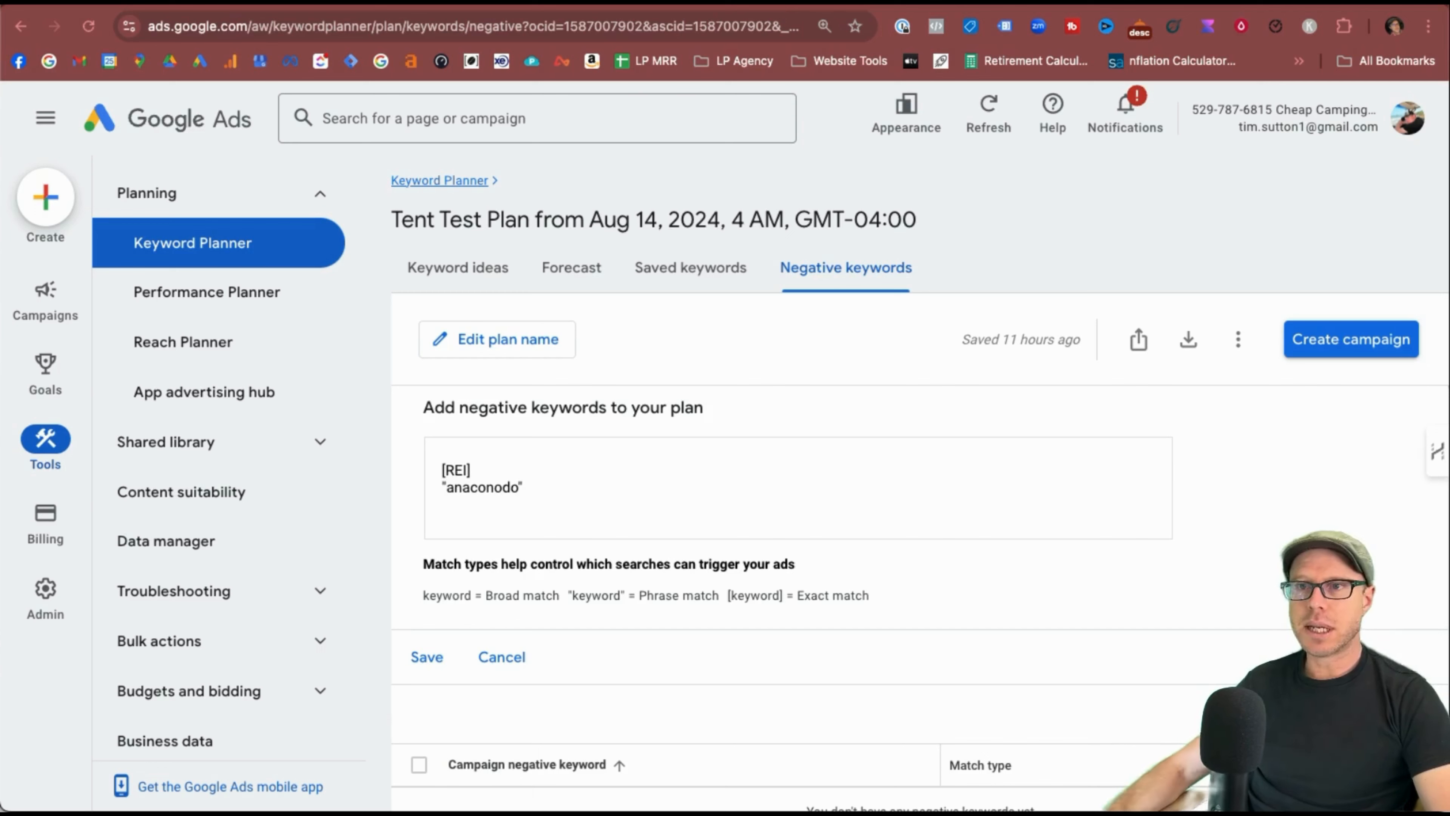
left_click(606, 489)
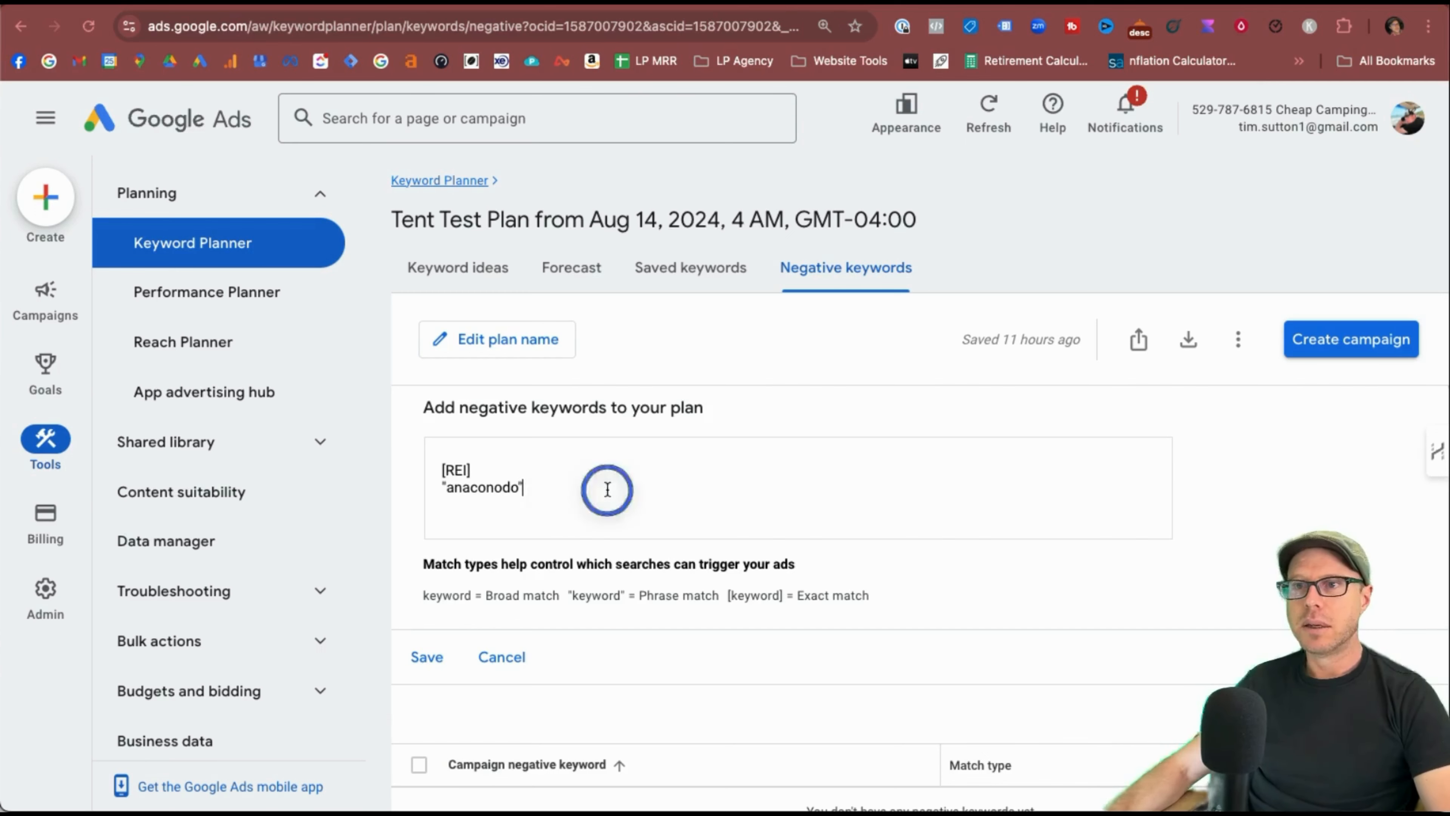
key("BackSpace")
key("BackSpace")
key("BackSpace")
key("BackSpace")
type("da\"")
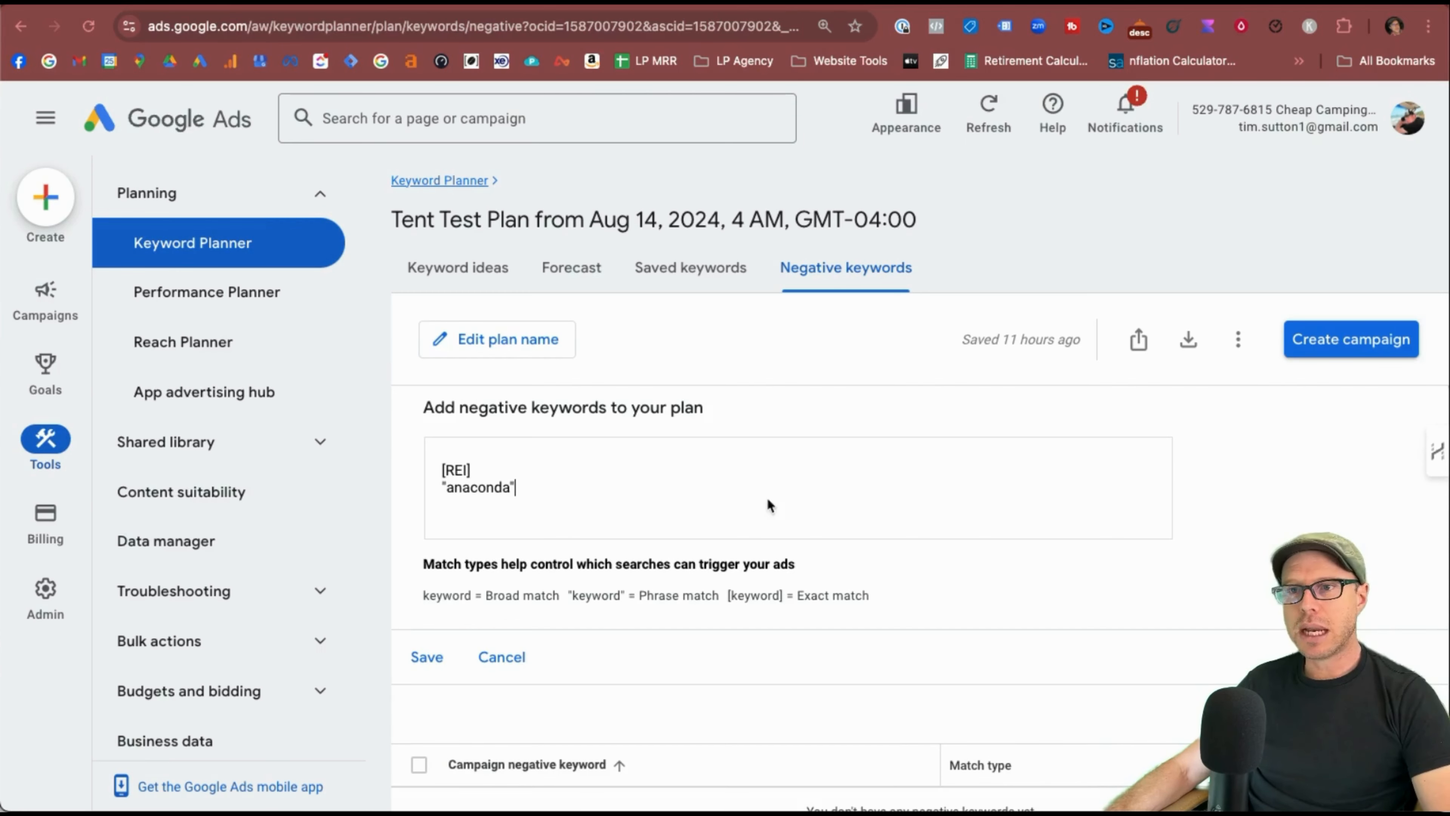
Review the match-type legend and save the two negative keywords to the plan.
scroll(813, 567, "down", 1)
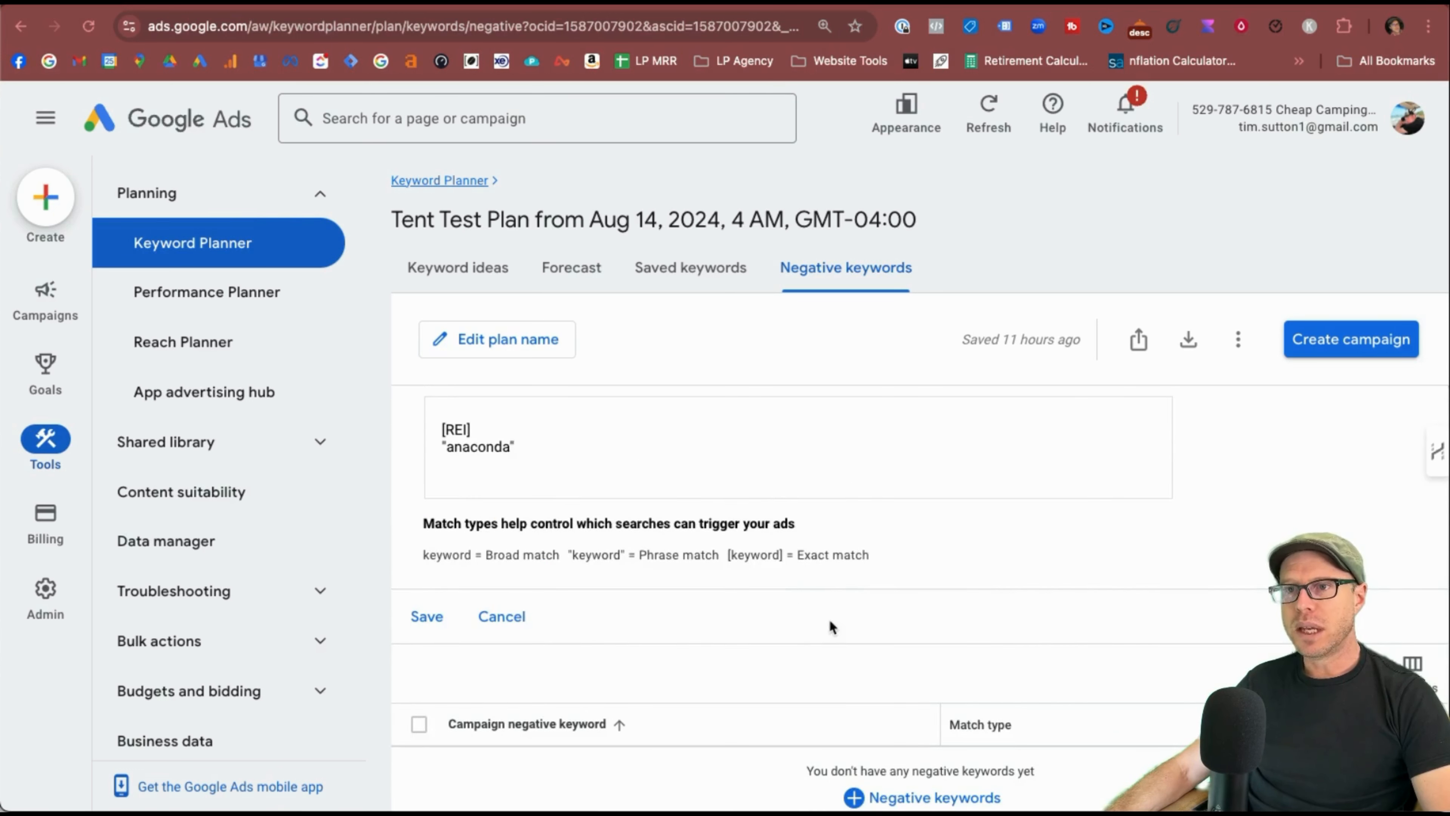
scroll(485, 537, "up", 1)
left_click_drag(421, 537, 825, 596)
left_click(826, 596)
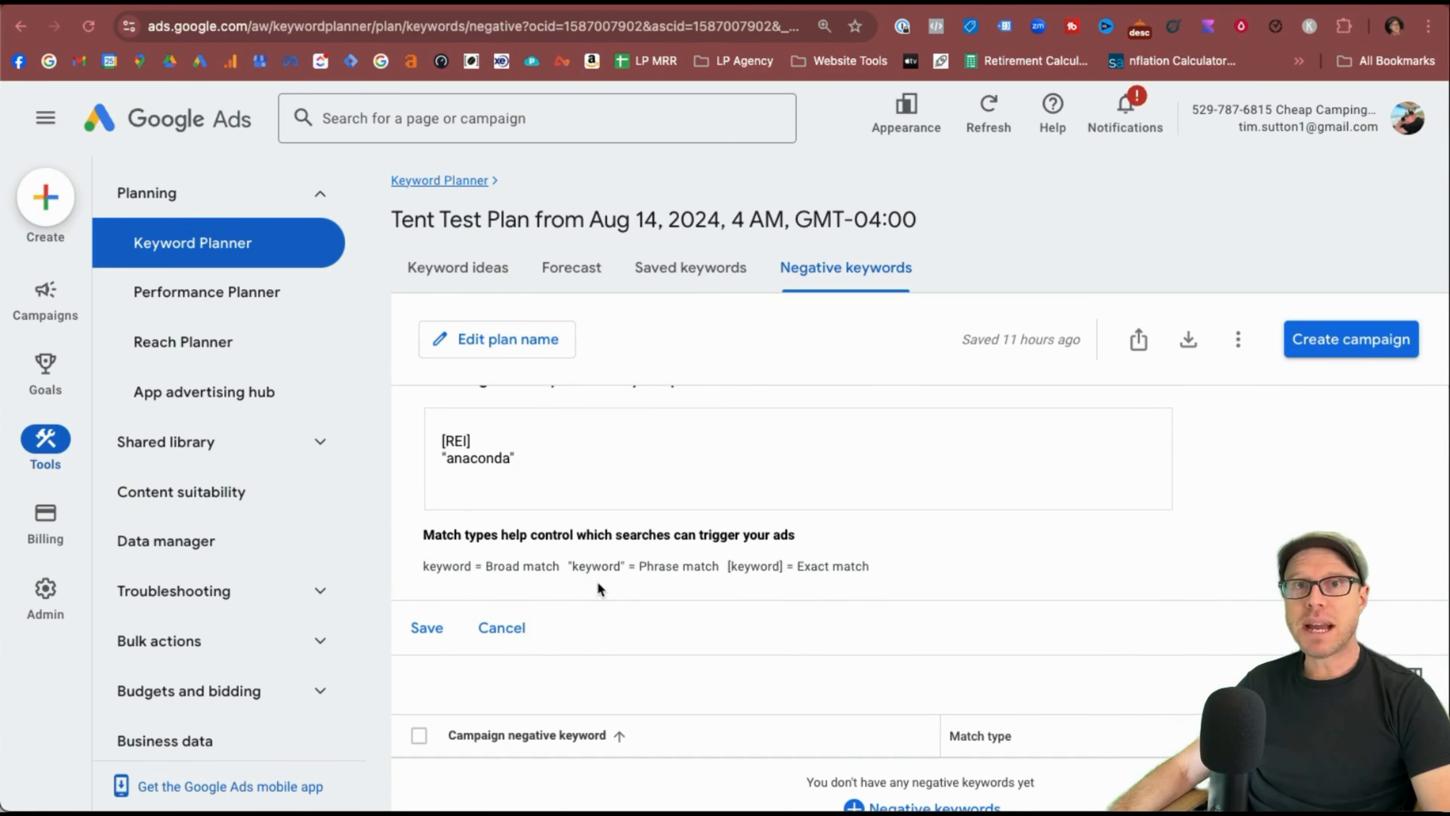
left_click_drag(437, 566, 861, 566)
left_click(861, 565)
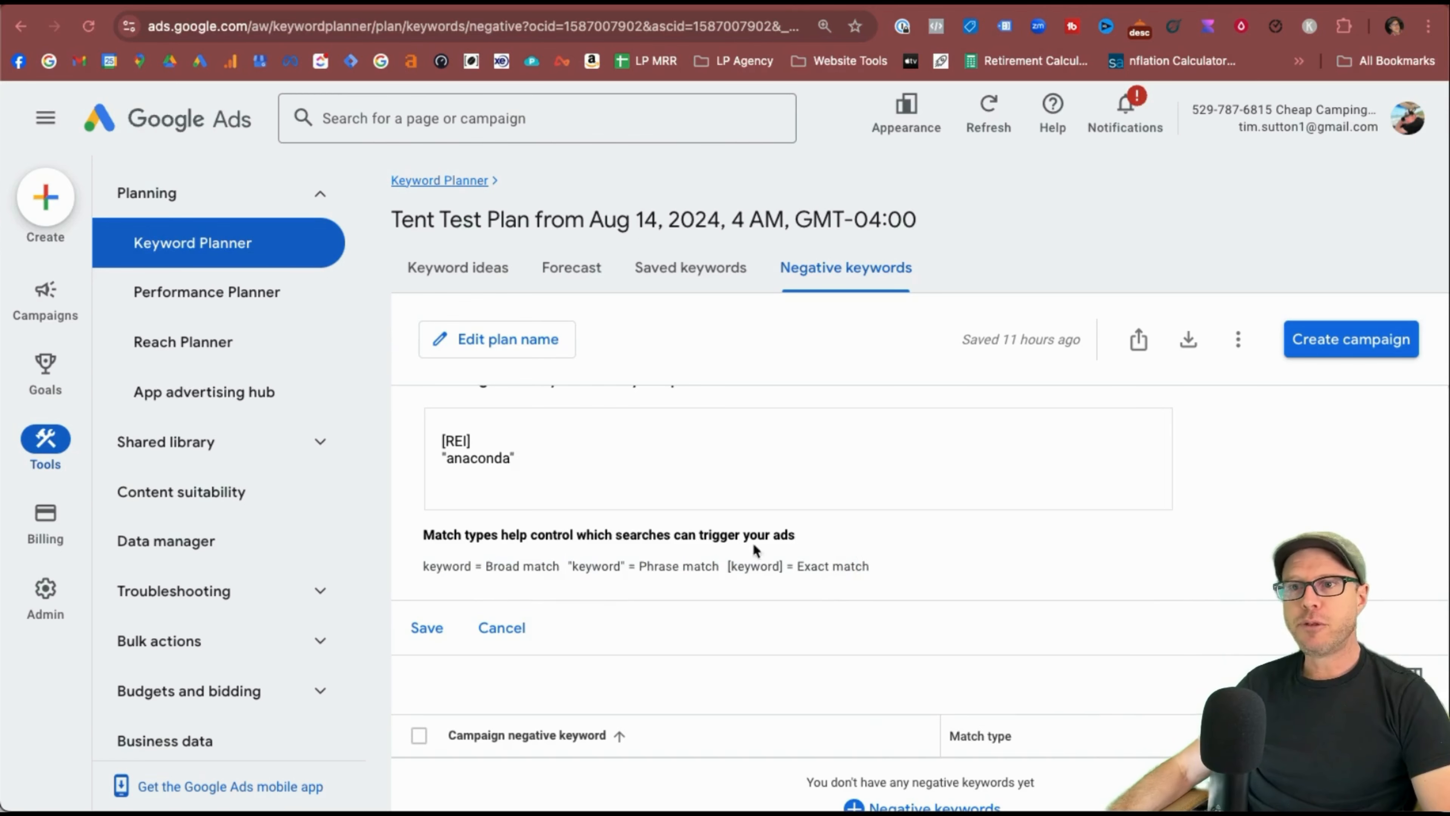
left_click(430, 637)
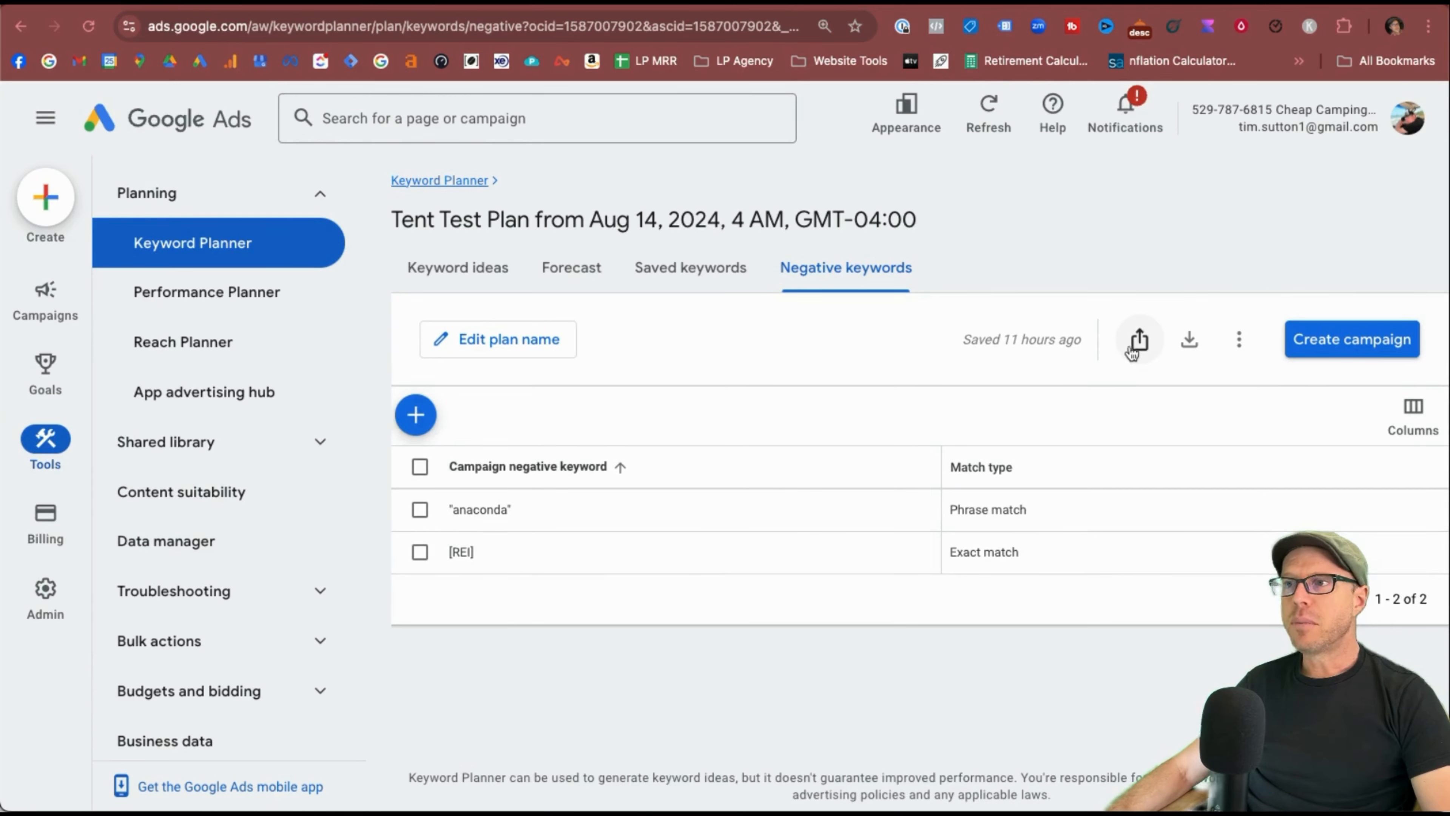
Glance at the plan's extra options, then return to Keyword ideas.
left_click(1239, 339)
left_click(1073, 391)
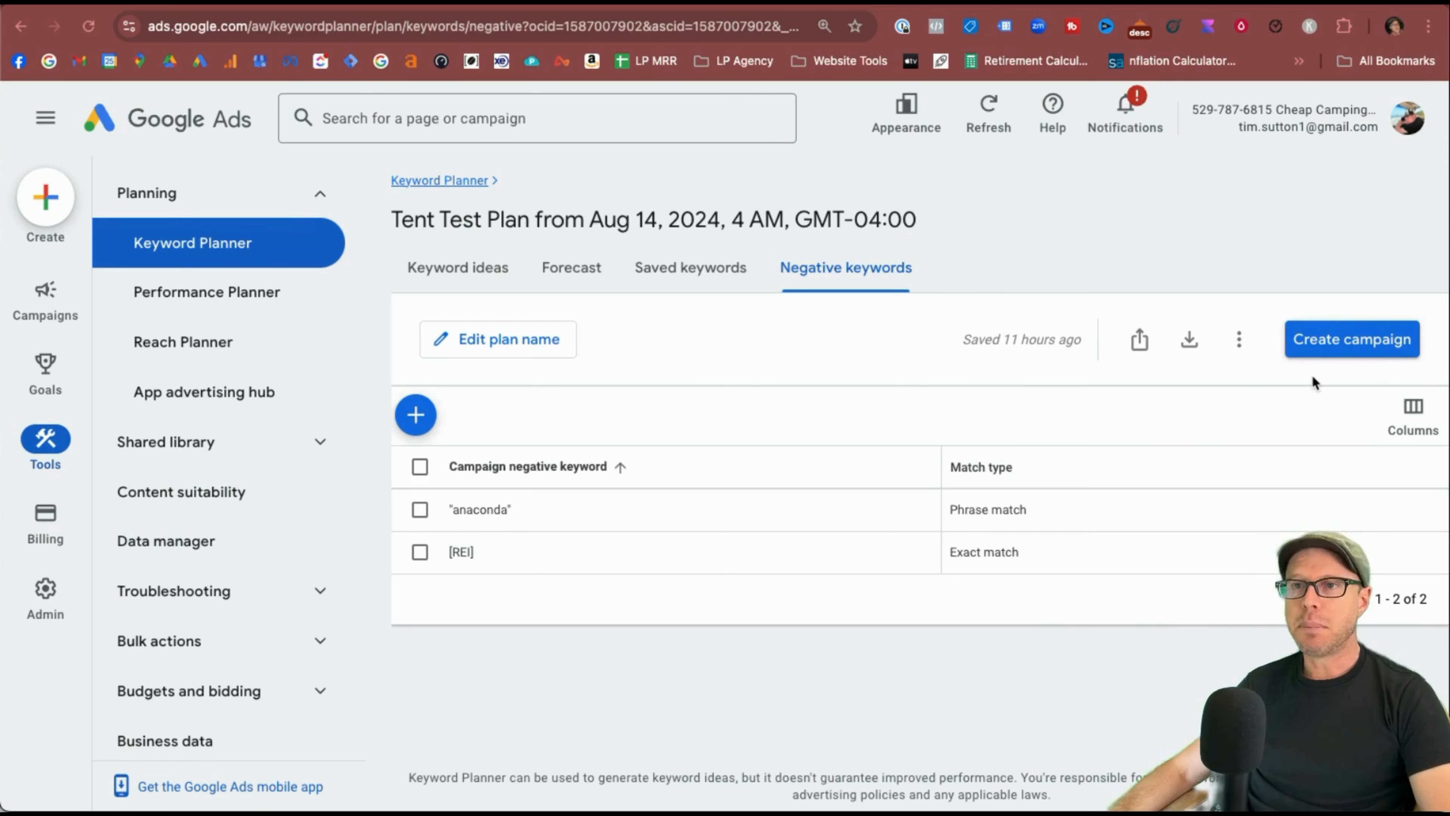
left_click(440, 289)
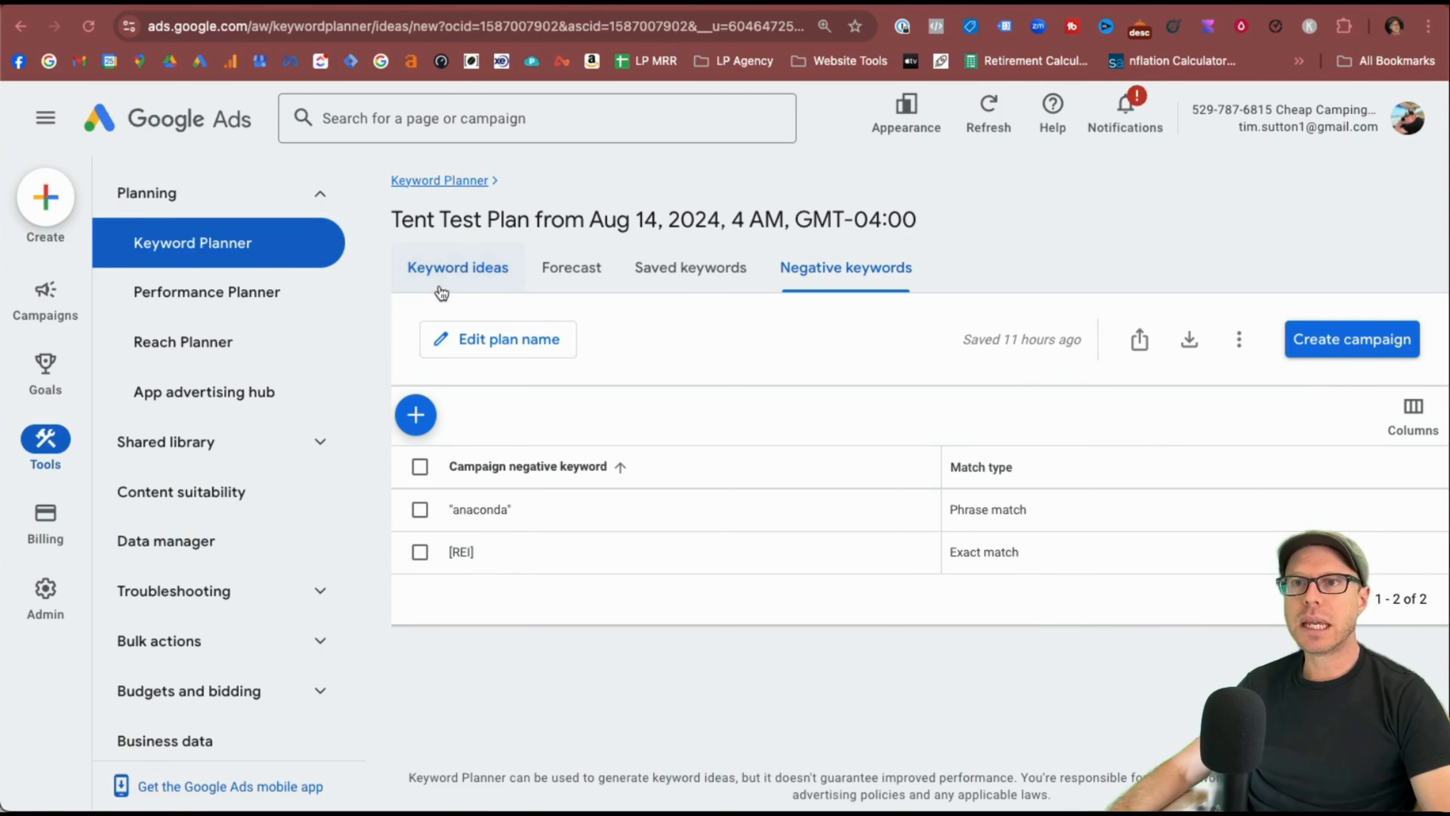
Expand the Brand or Non-Brand refinement, show all brands, and uncheck amazon, argos and kmart.
scroll(890, 716, "up", 1)
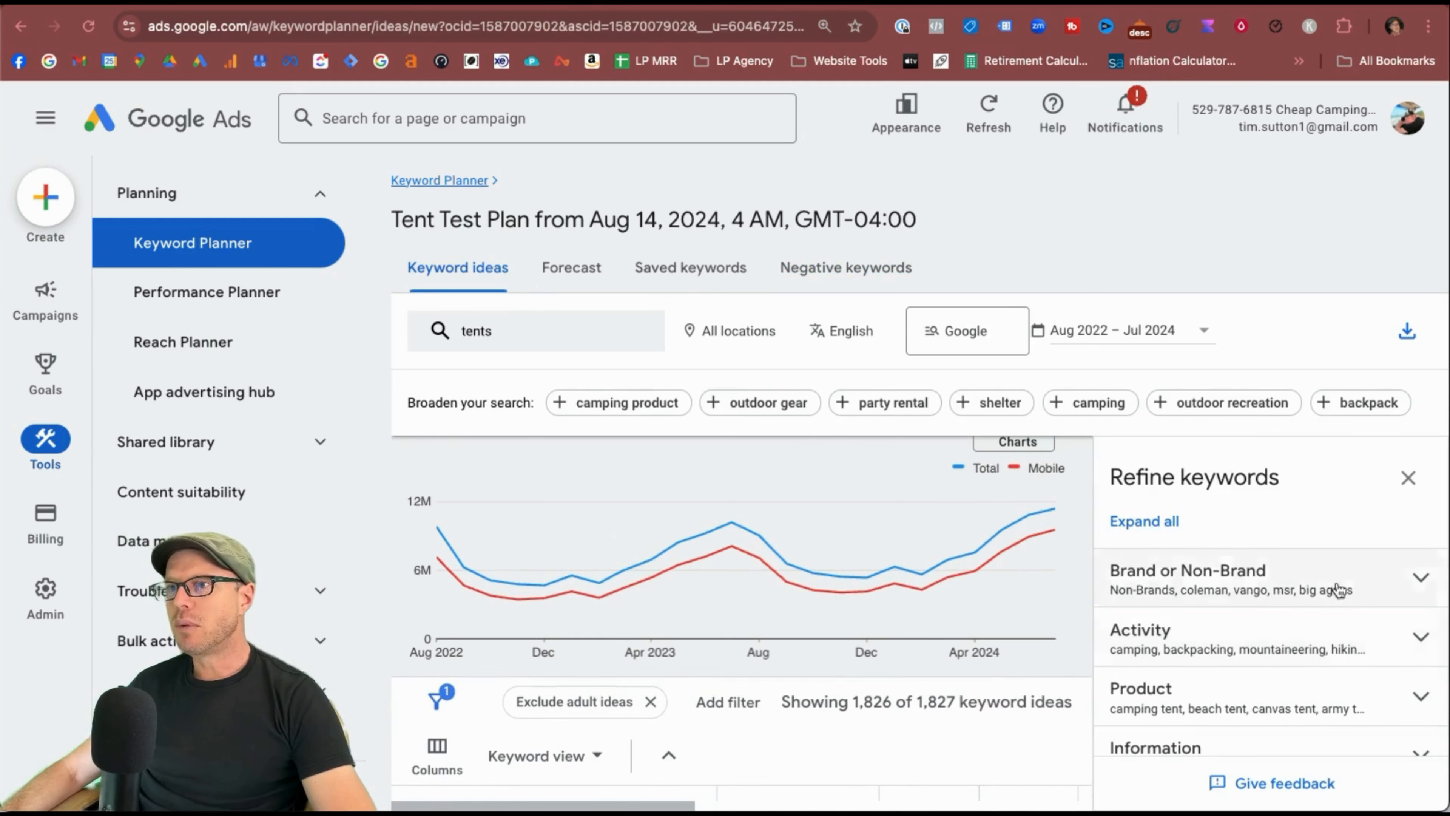
left_click(1420, 592)
scroll(1347, 600, "down", 2)
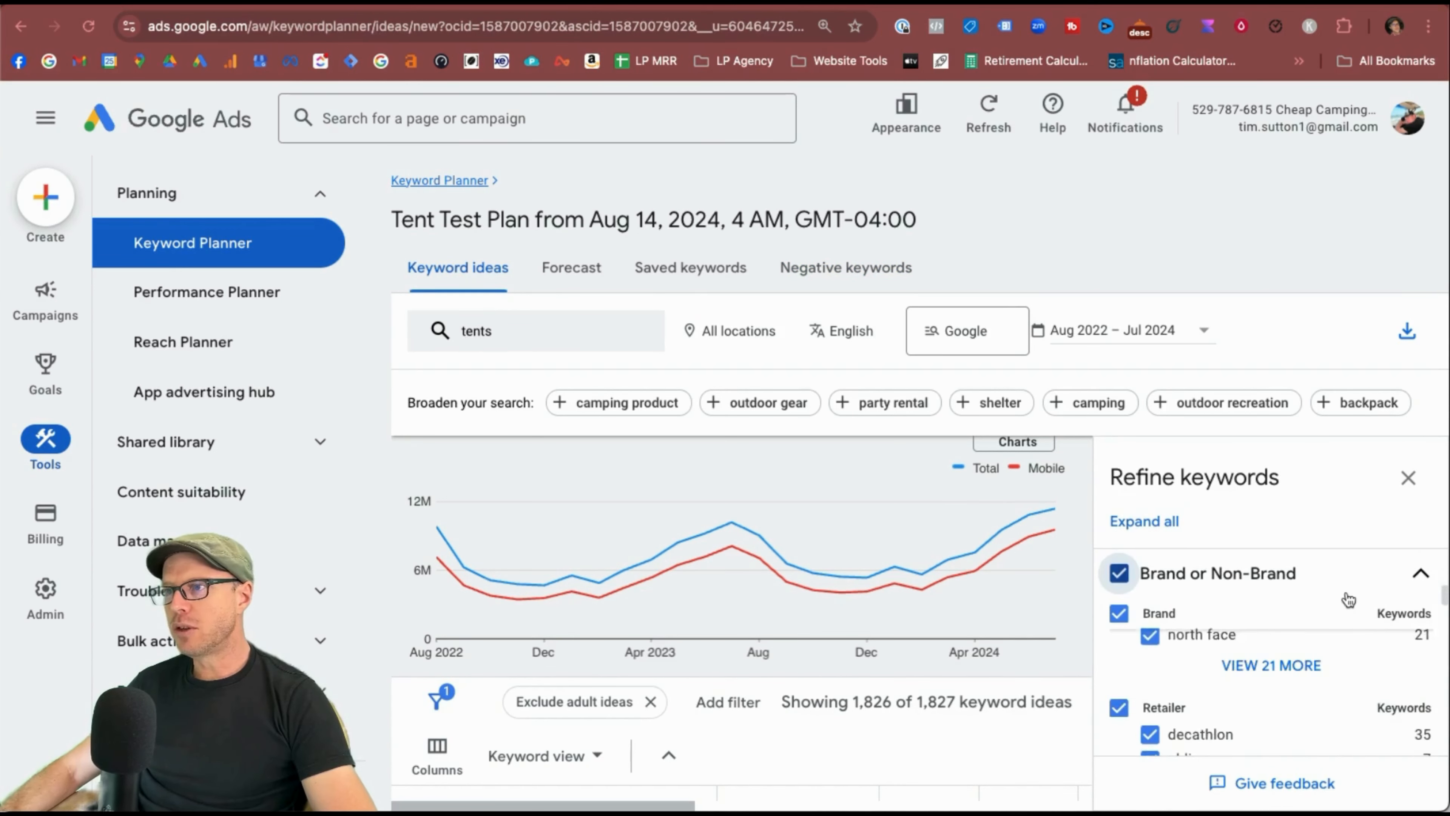
scroll(1285, 629, "up", 5)
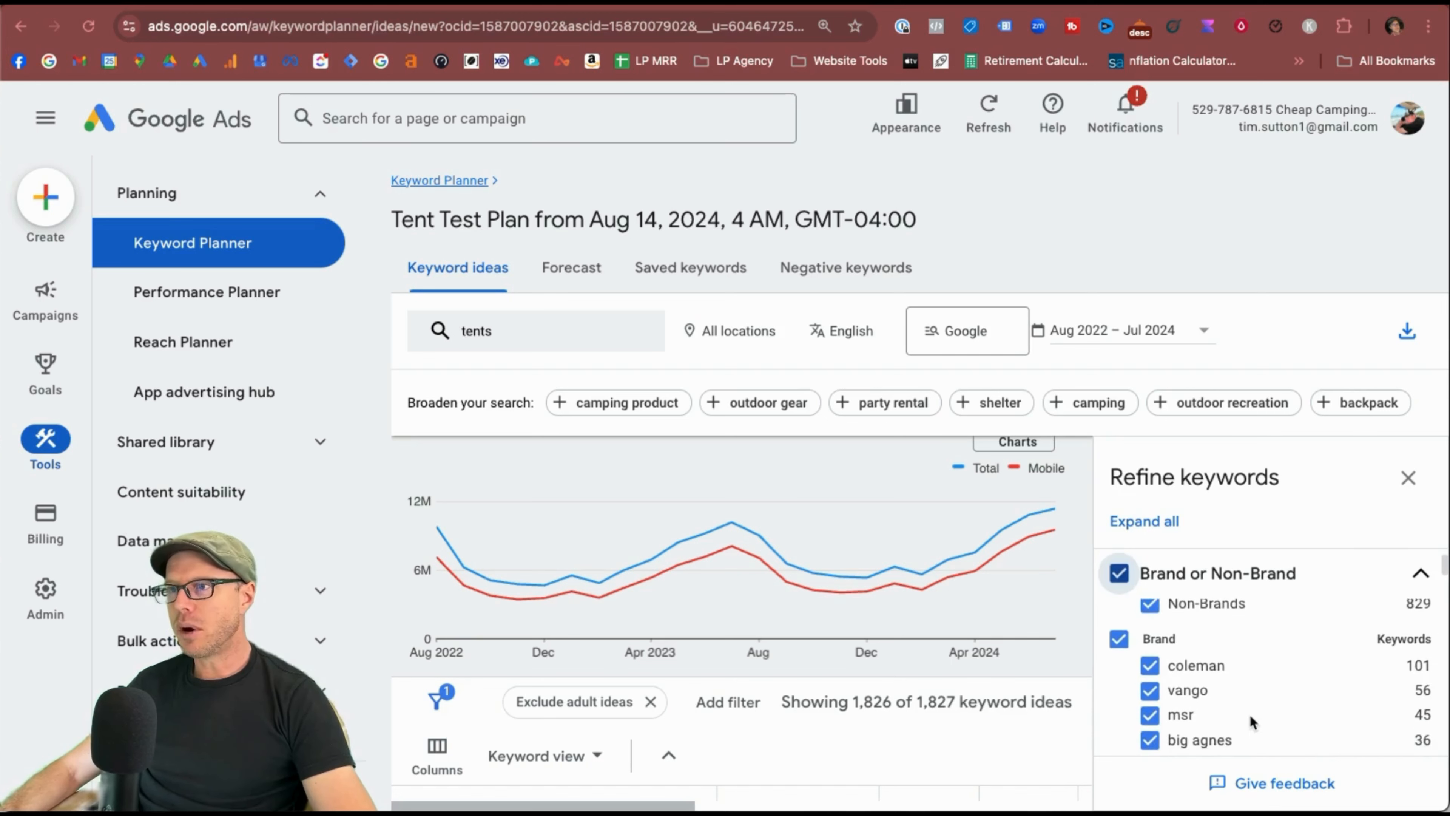
scroll(1244, 711, "down", 1)
scroll(1260, 664, "down", 4)
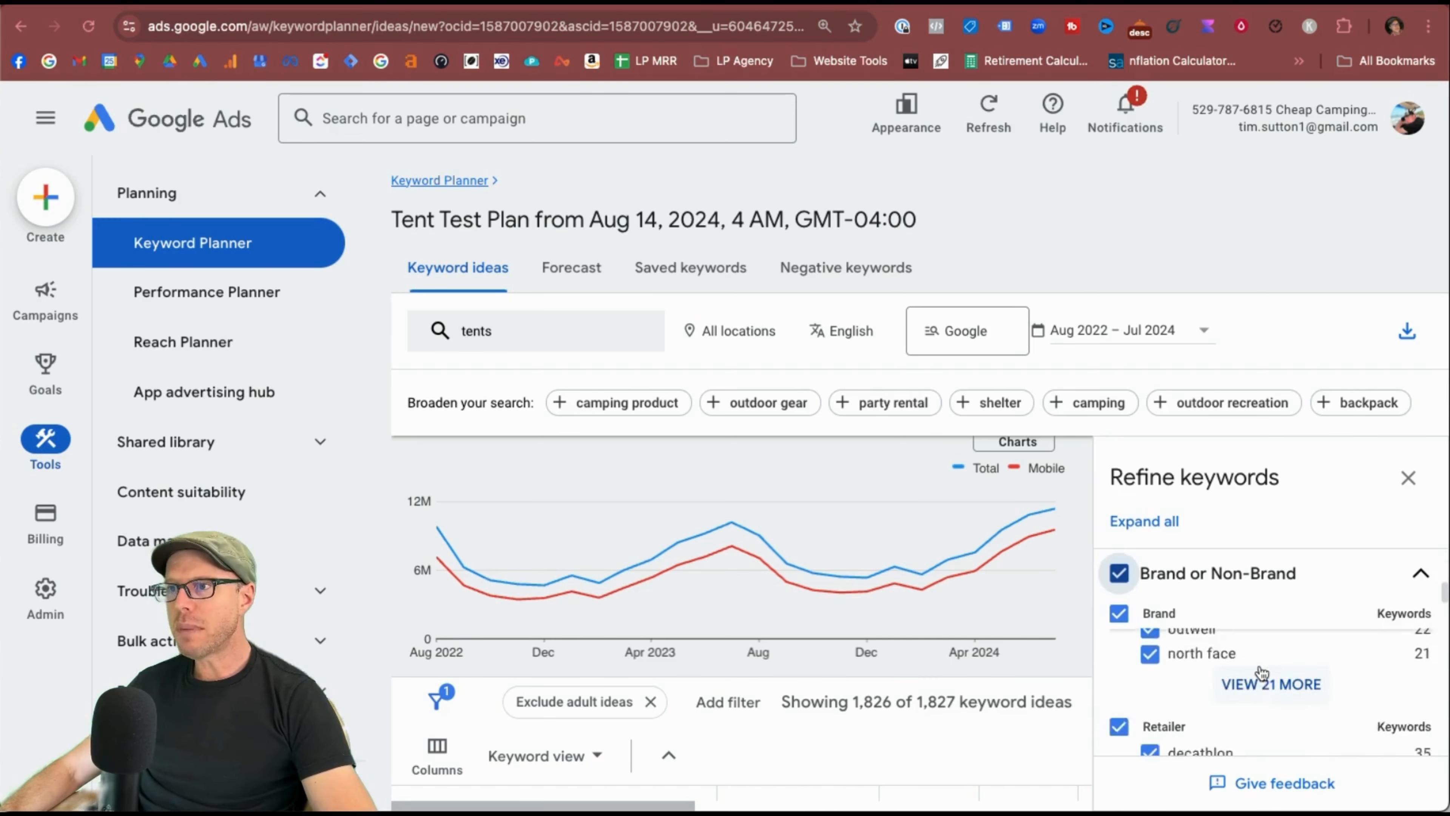
left_click(1259, 657)
scroll(1259, 655, "down", 3)
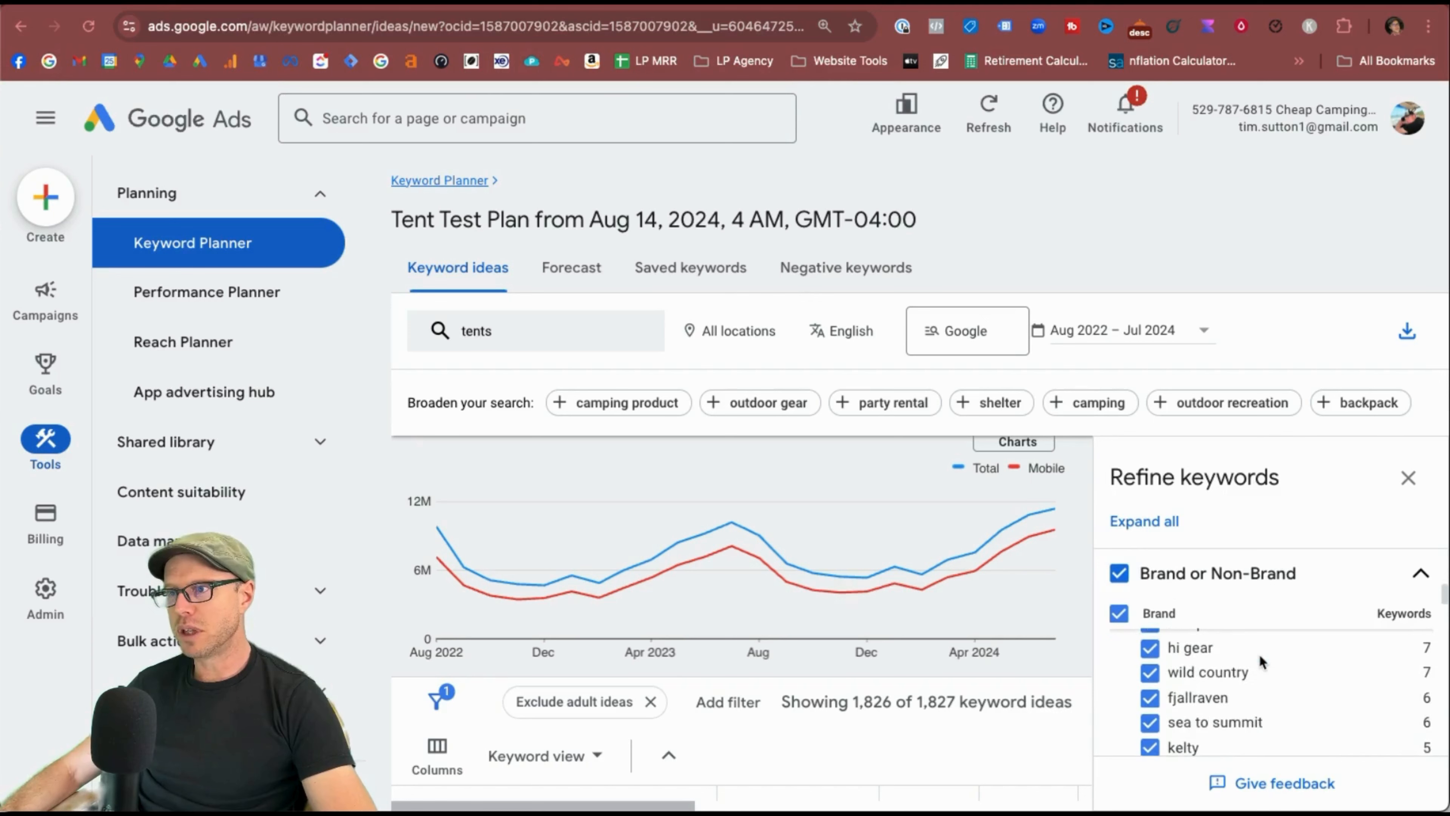
scroll(1259, 654, "down", 3)
scroll(1260, 654, "down", 3)
left_click(1150, 685)
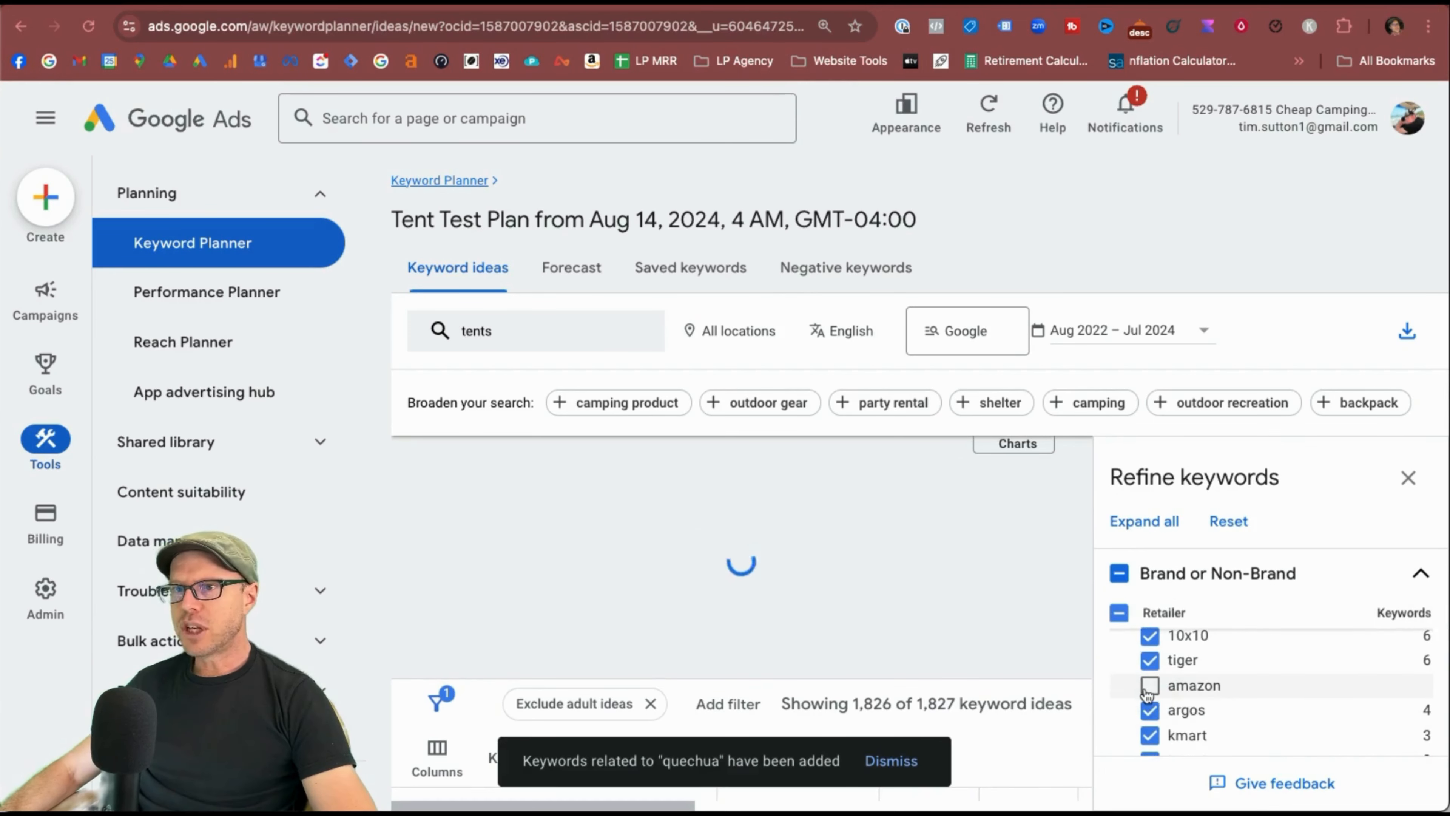
left_click(1150, 710)
scroll(1150, 710, "down", 1)
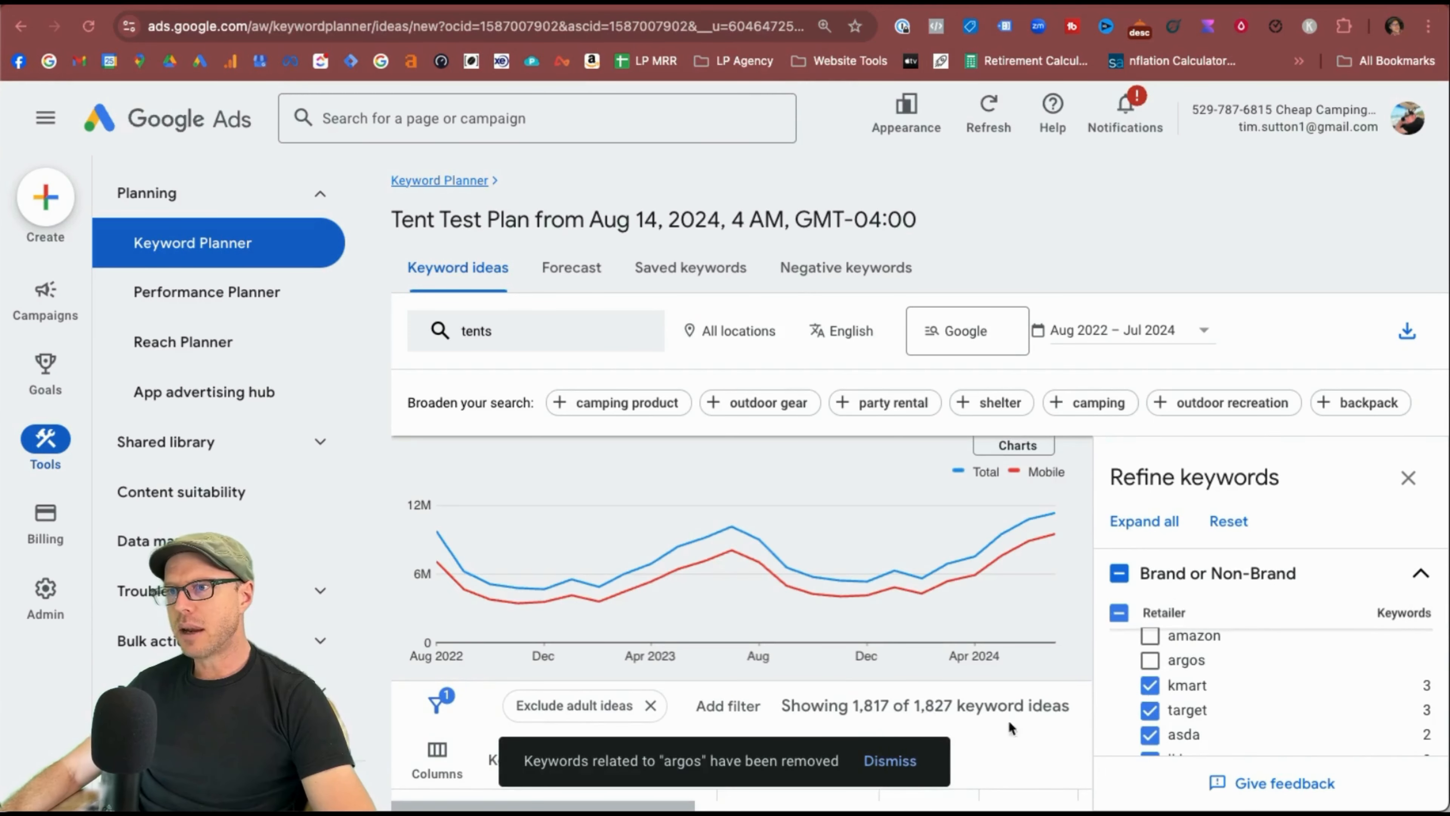
left_click(1153, 686)
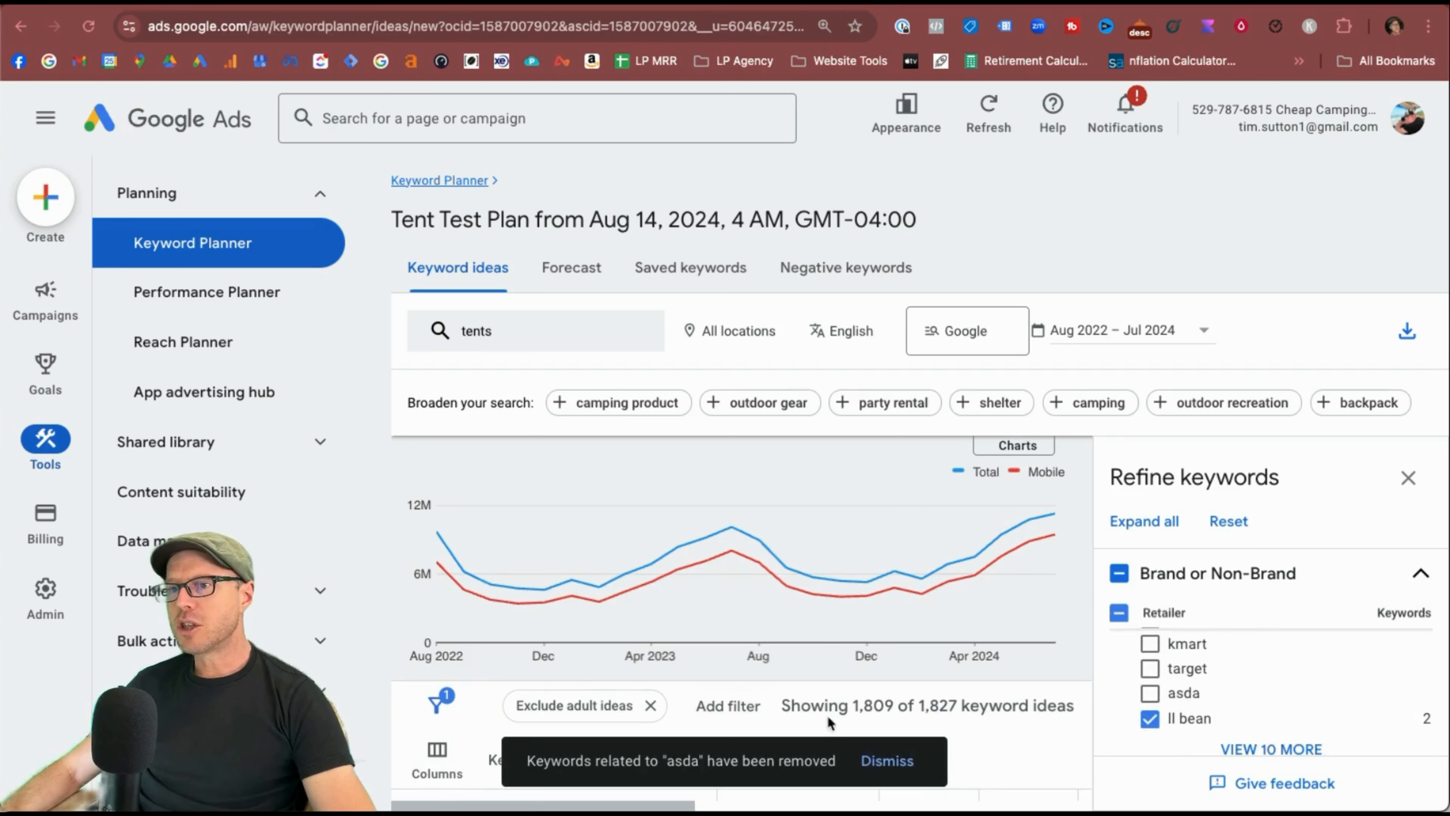
Clear all Brand or Non-Brand options and include only Non-Brands keyword ideas.
scroll(1214, 694, "up", 5)
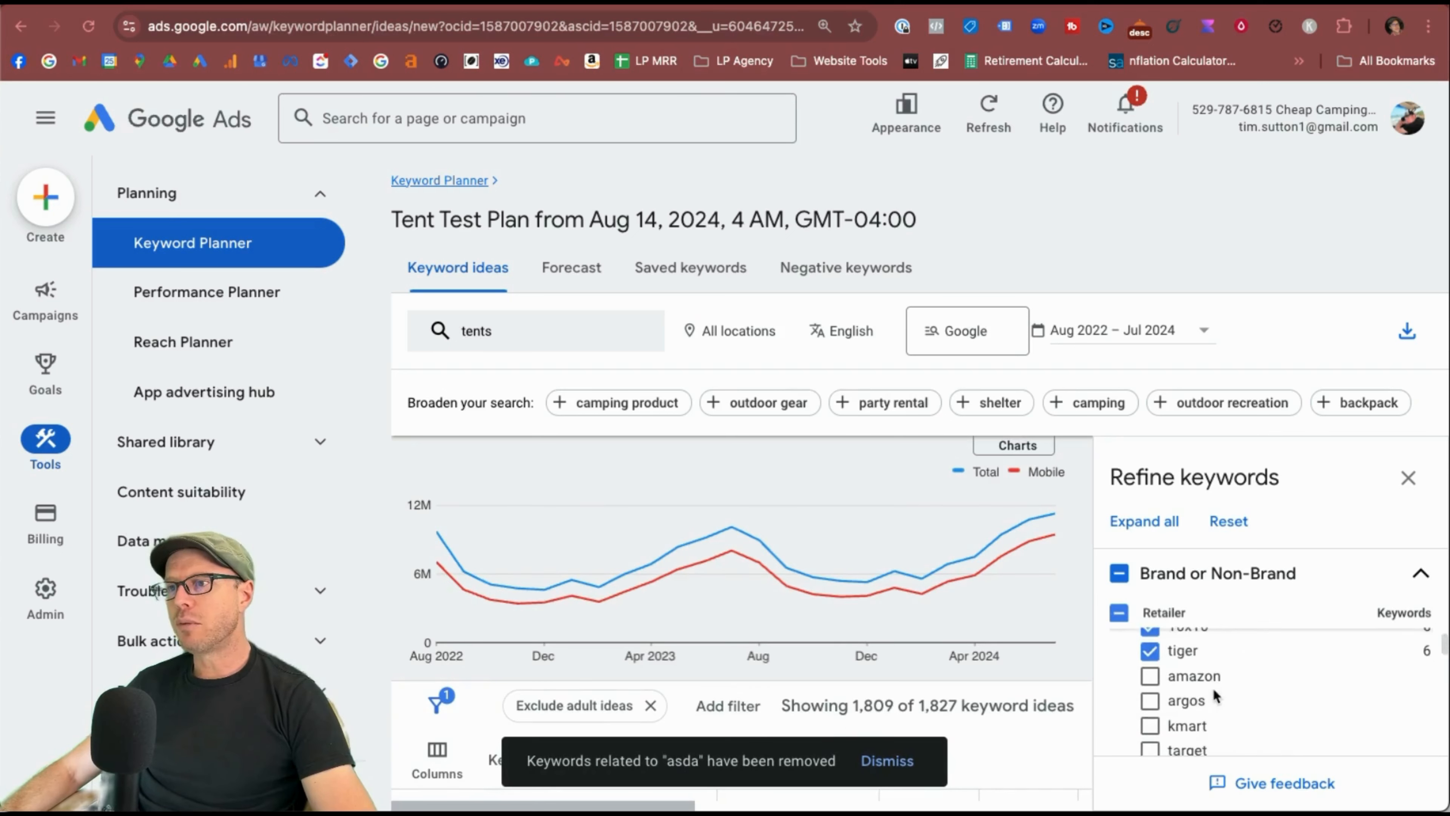
scroll(1213, 691, "up", 6)
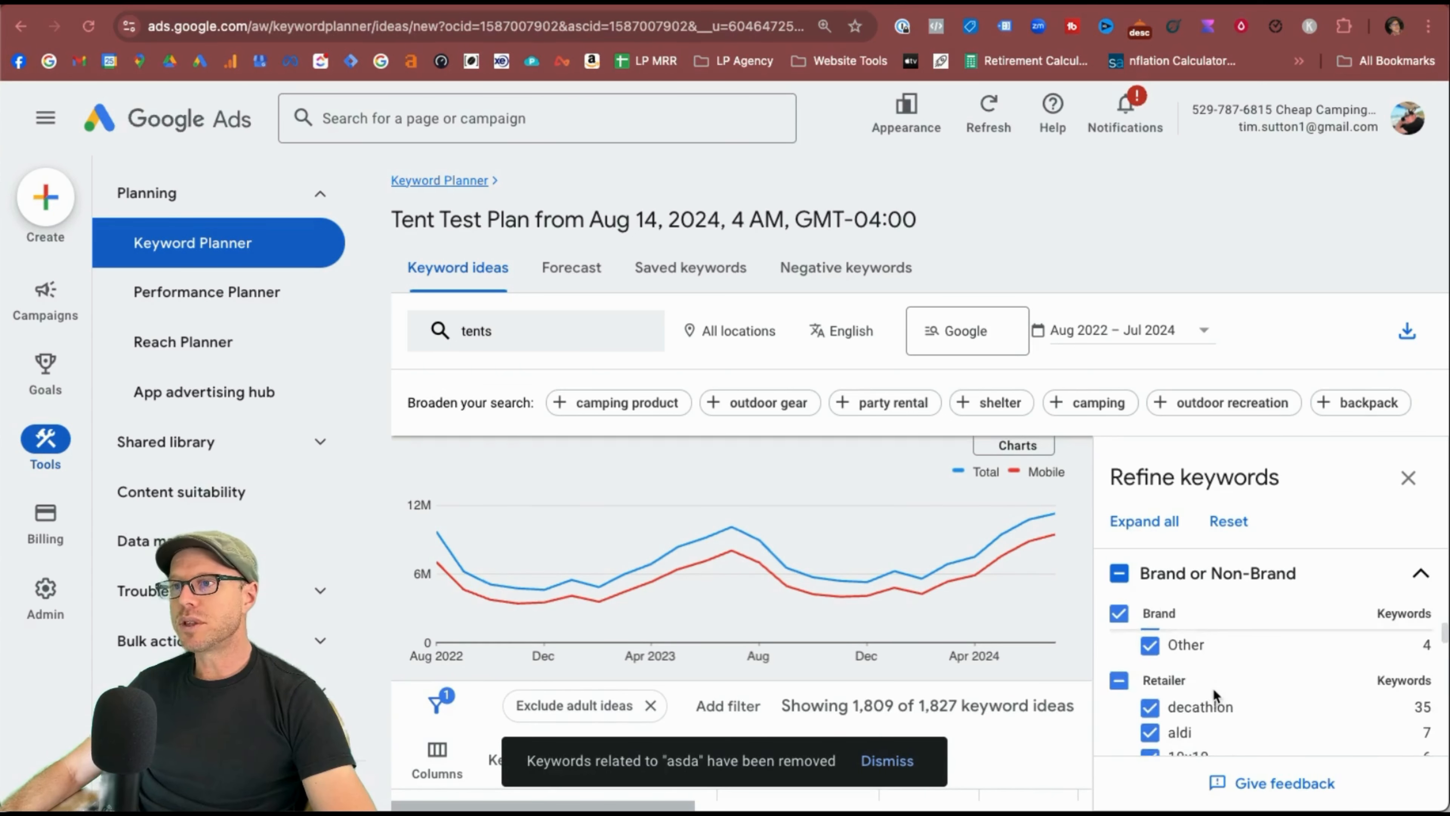
left_click(1119, 580)
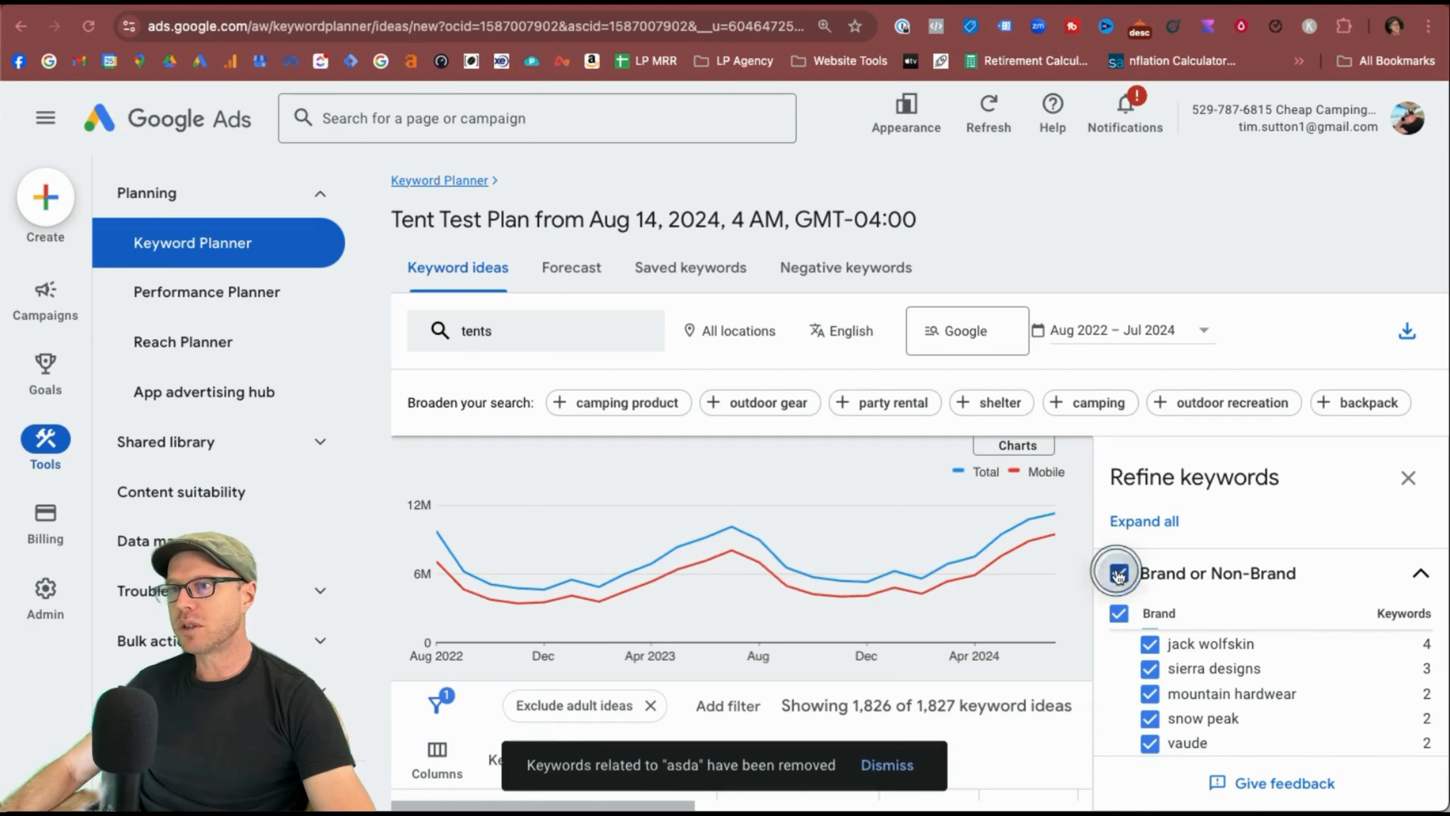
left_click(1117, 574)
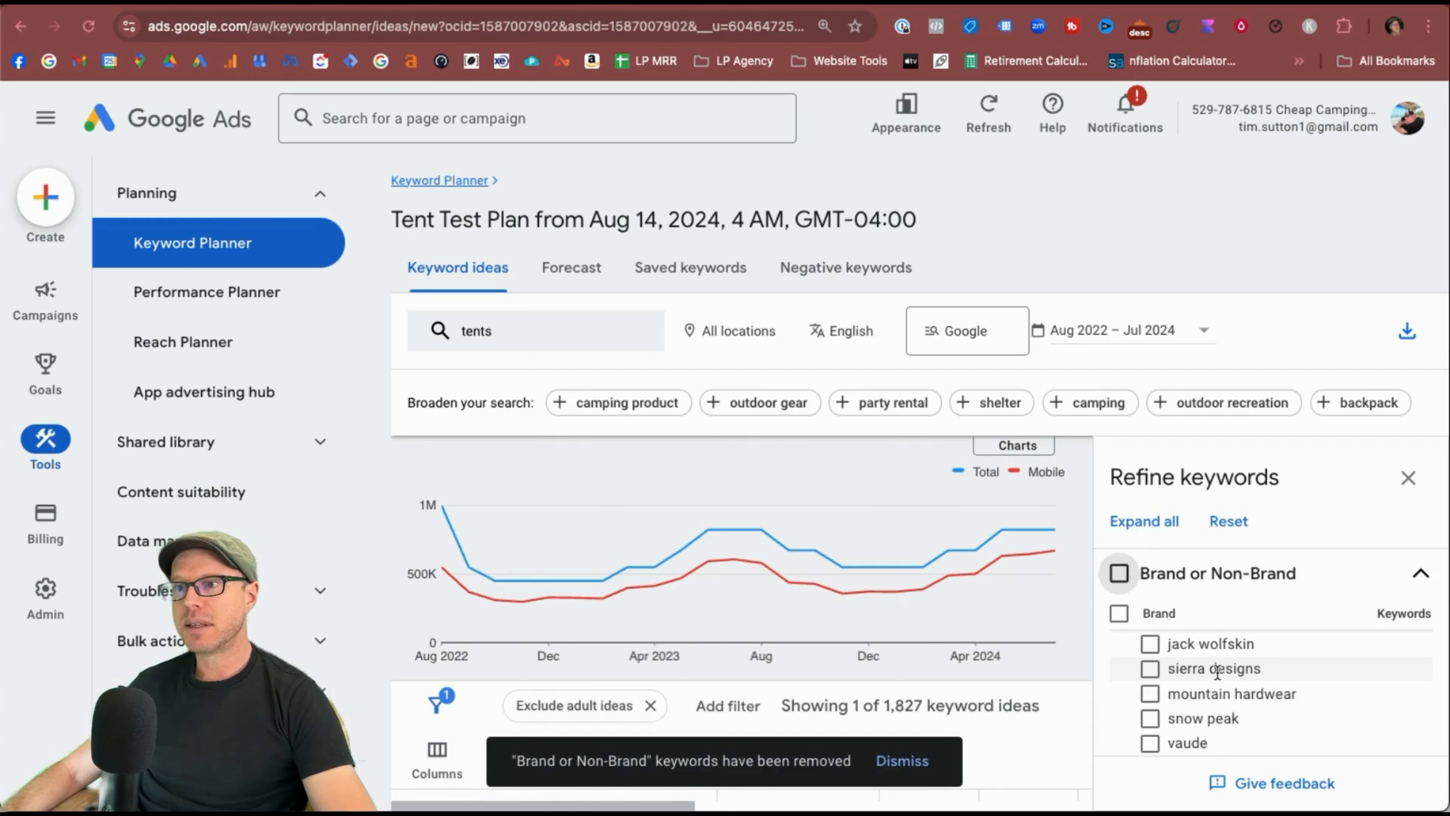
scroll(1210, 671, "down", 5)
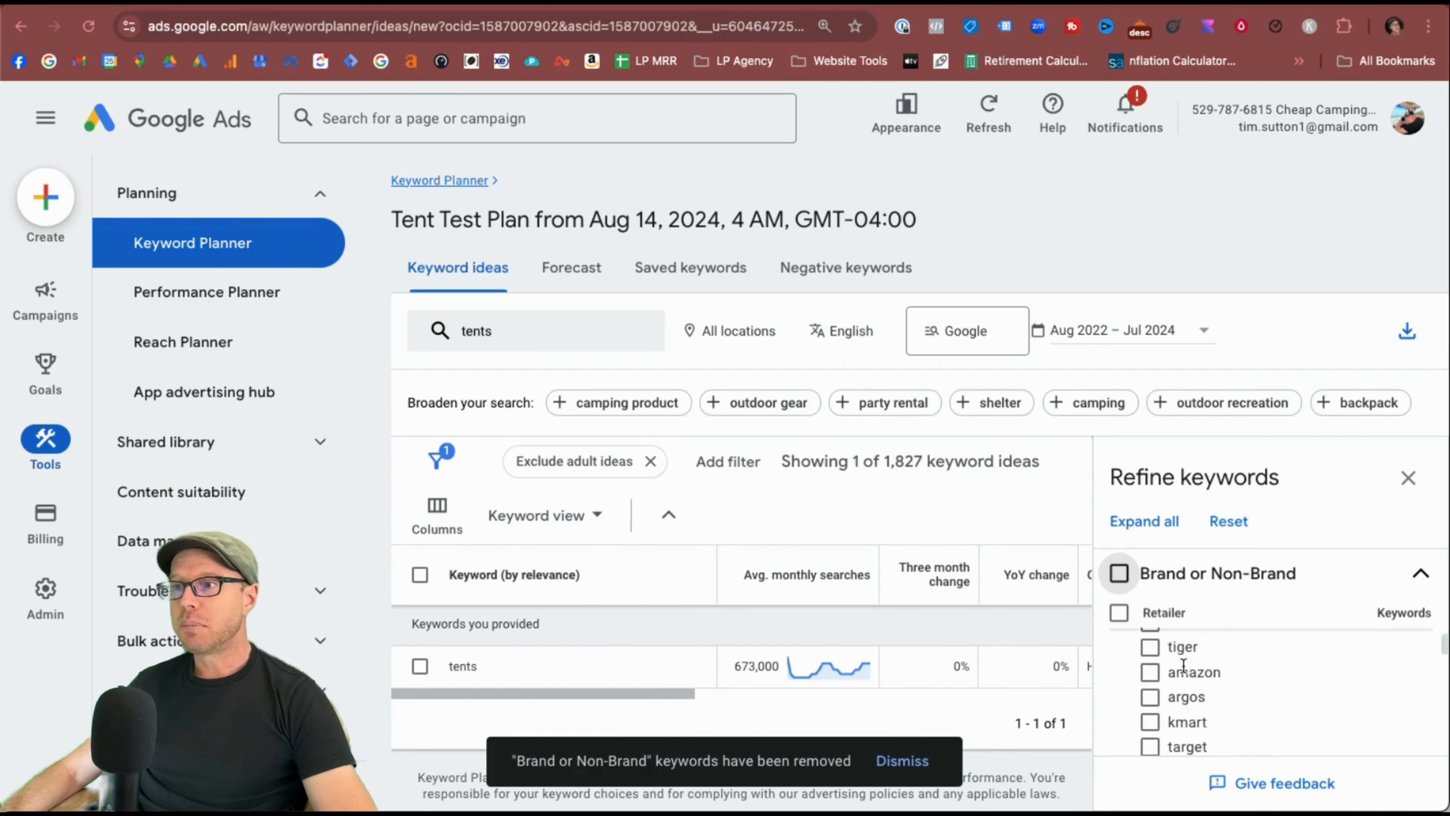
scroll(1183, 664, "up", 5)
left_click(1120, 614)
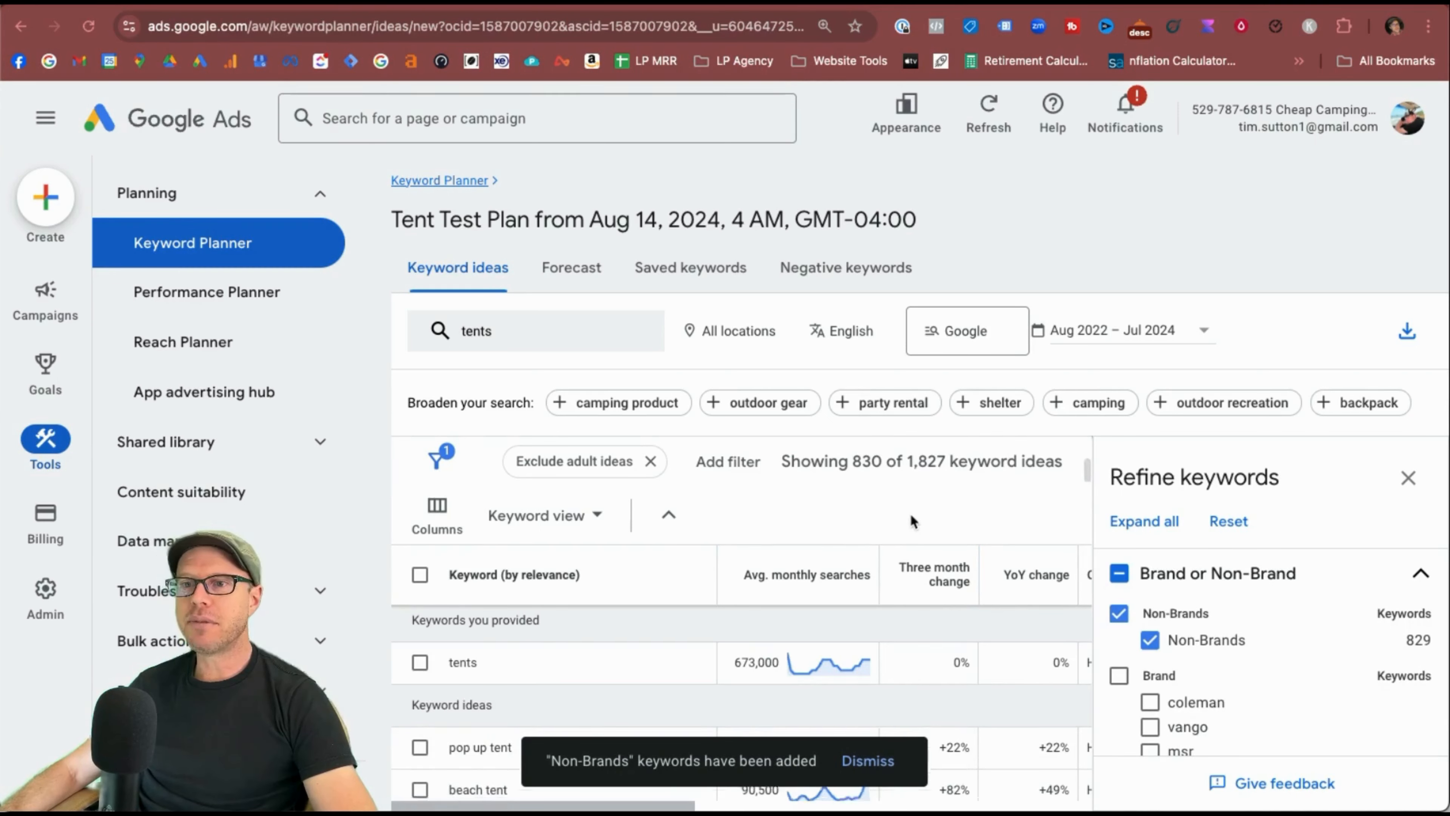
scroll(499, 644, "down", 2)
scroll(884, 707, "up", 1)
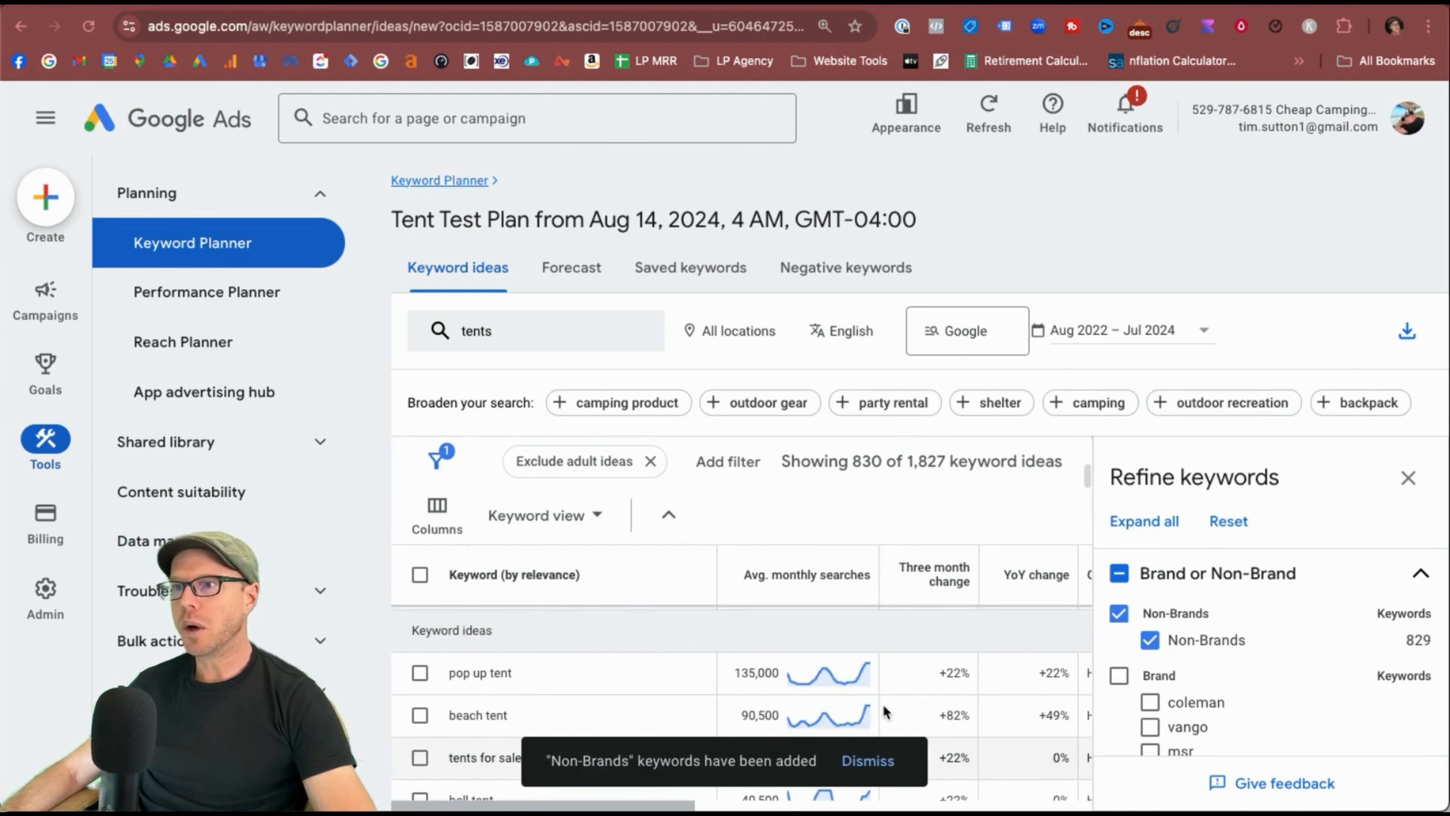
Collapse the brand filter, expand Product, then go back to Keyword Planner home.
left_click(1388, 568)
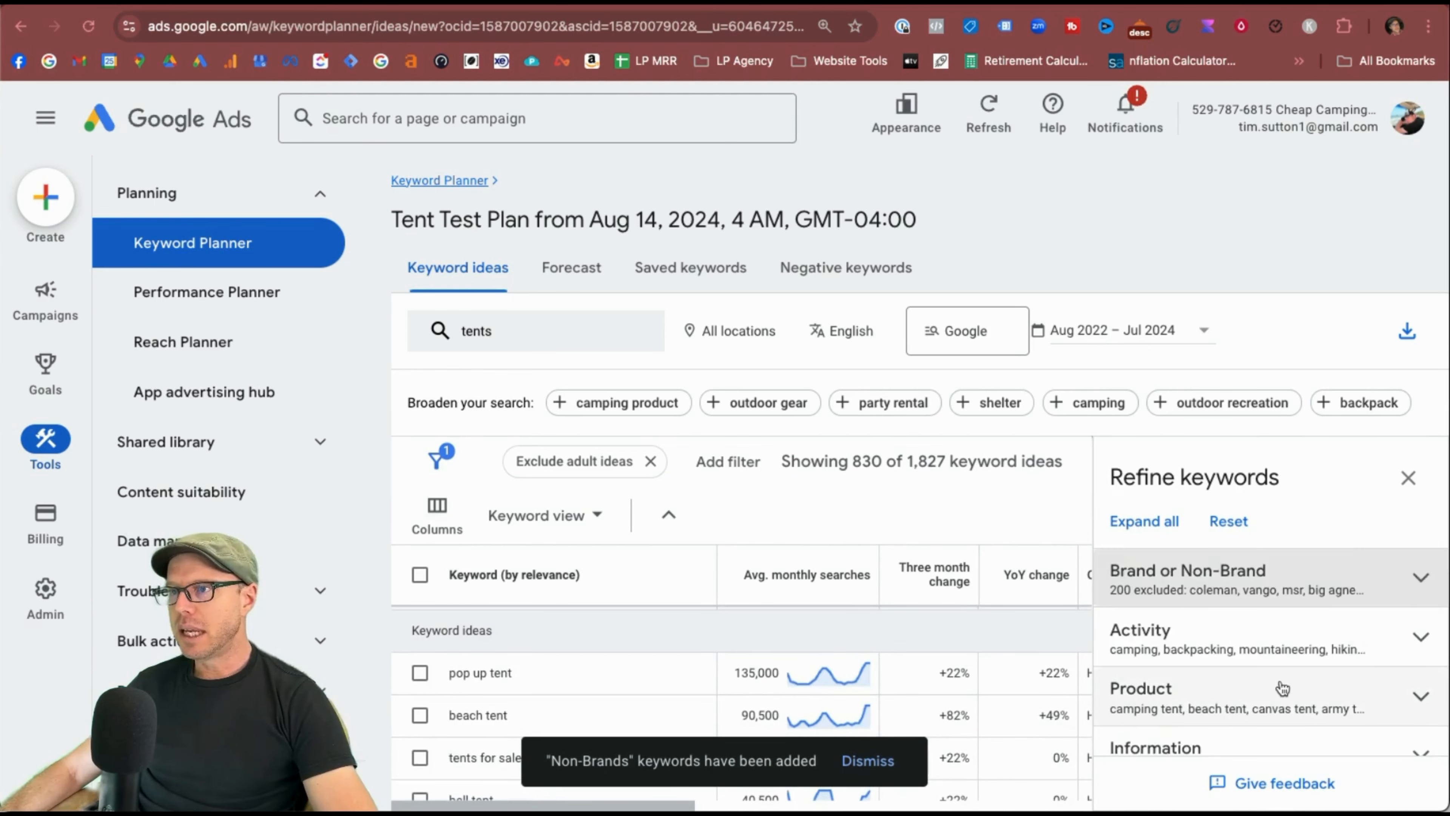
scroll(1360, 644, "down", 1)
left_click(1383, 634)
scroll(1245, 654, "down", 2)
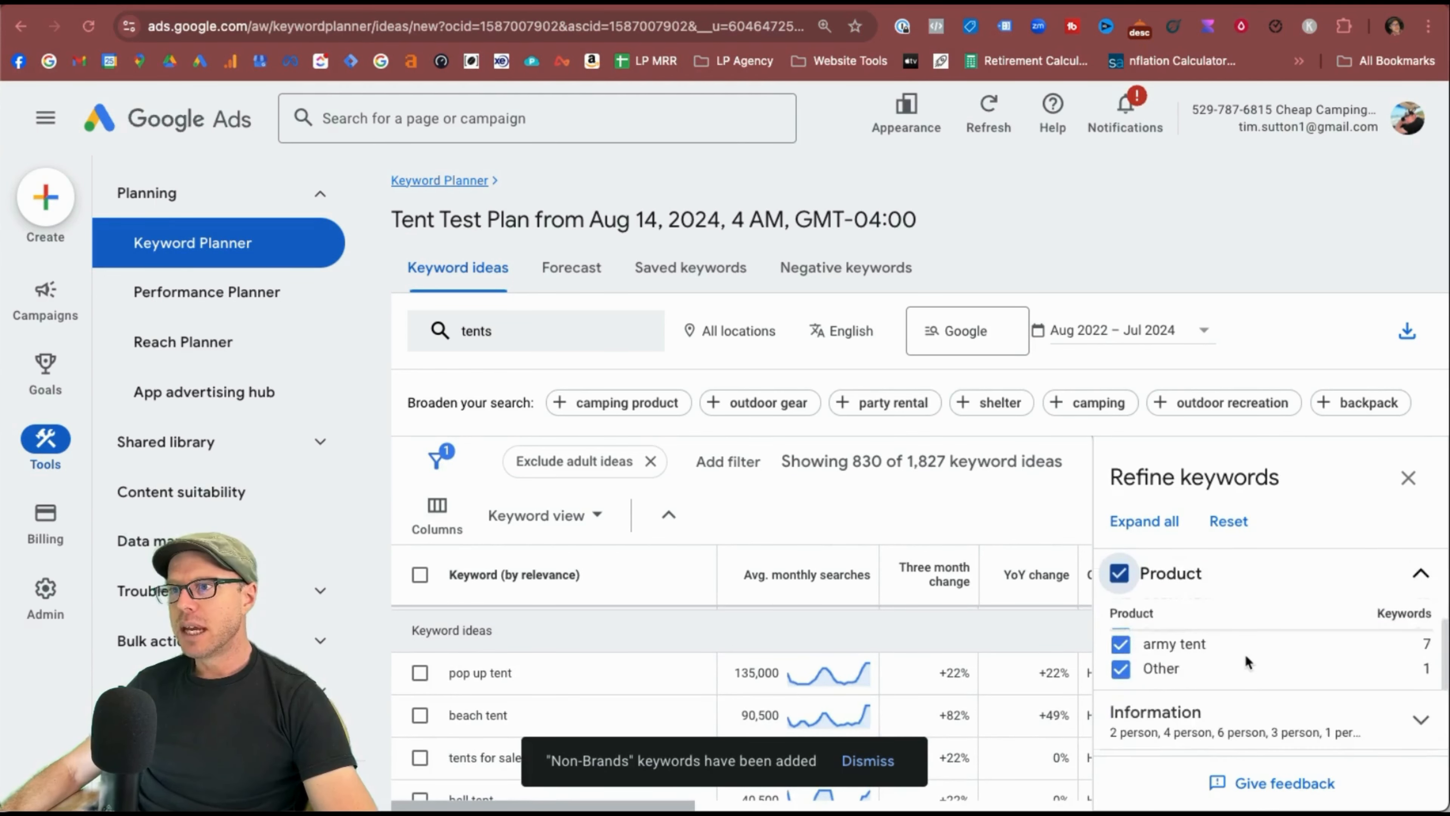
scroll(1199, 668, "up", 2)
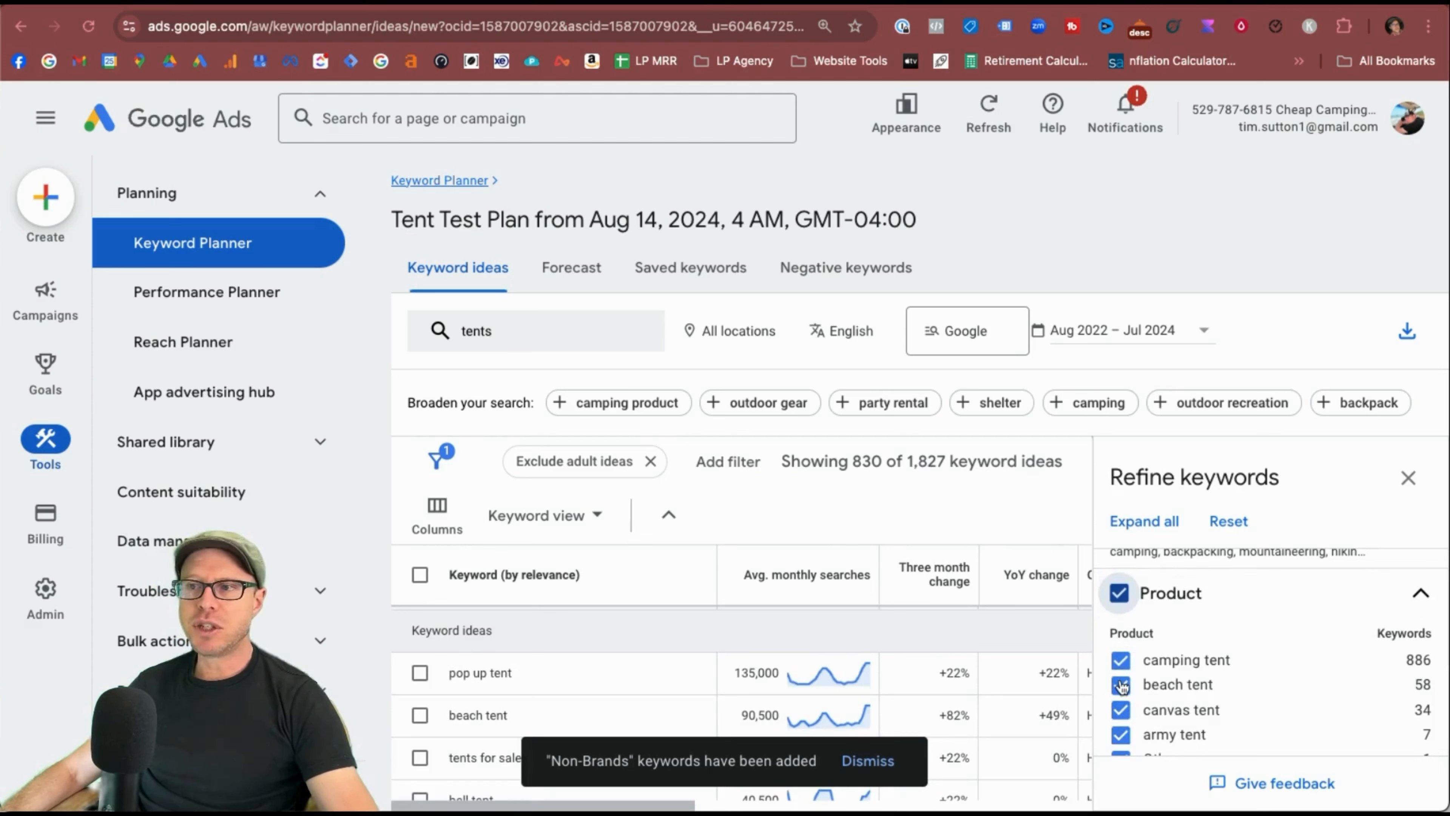
scroll(1122, 687, "down", 1)
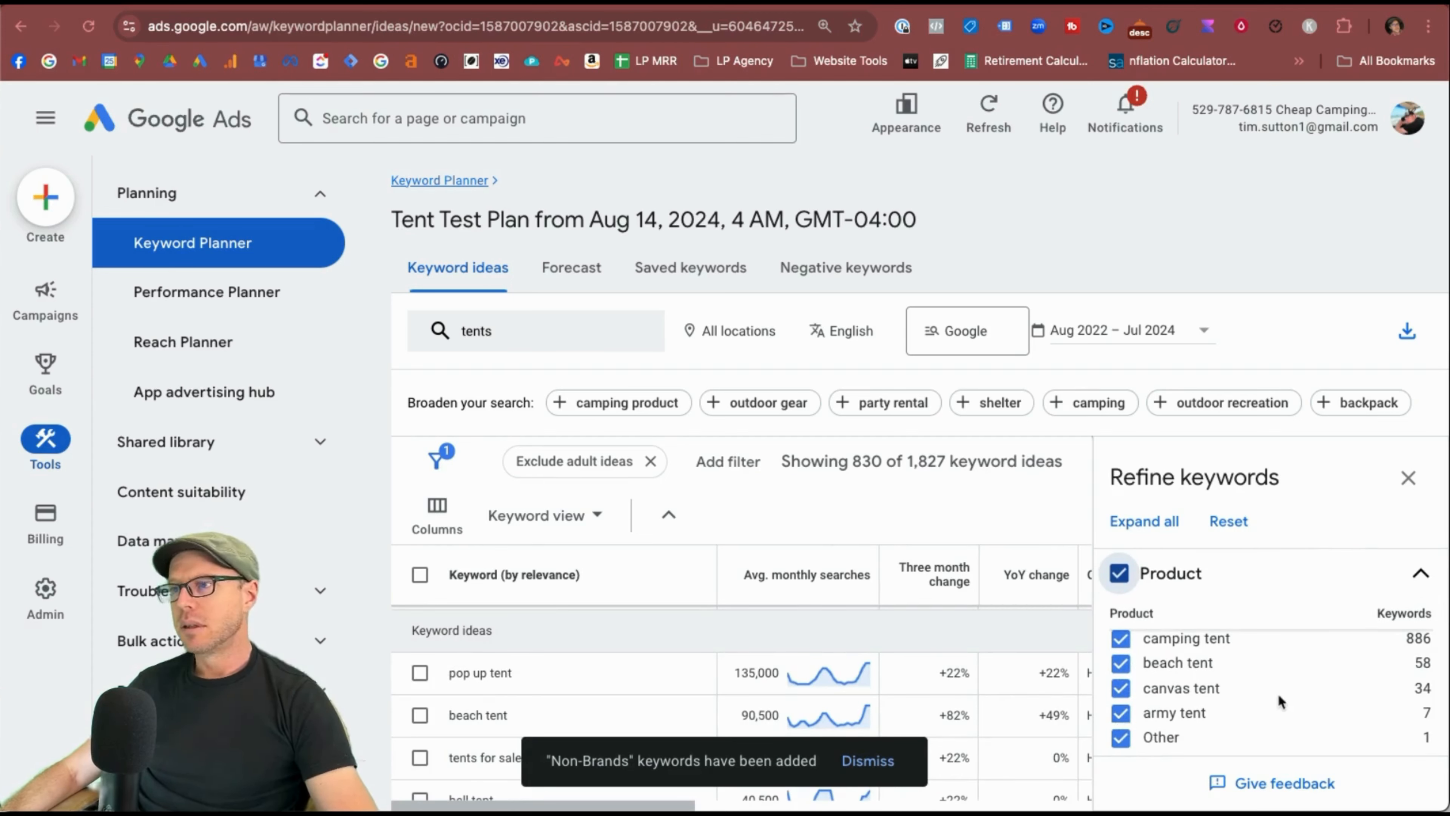
scroll(1239, 688, "down", 3)
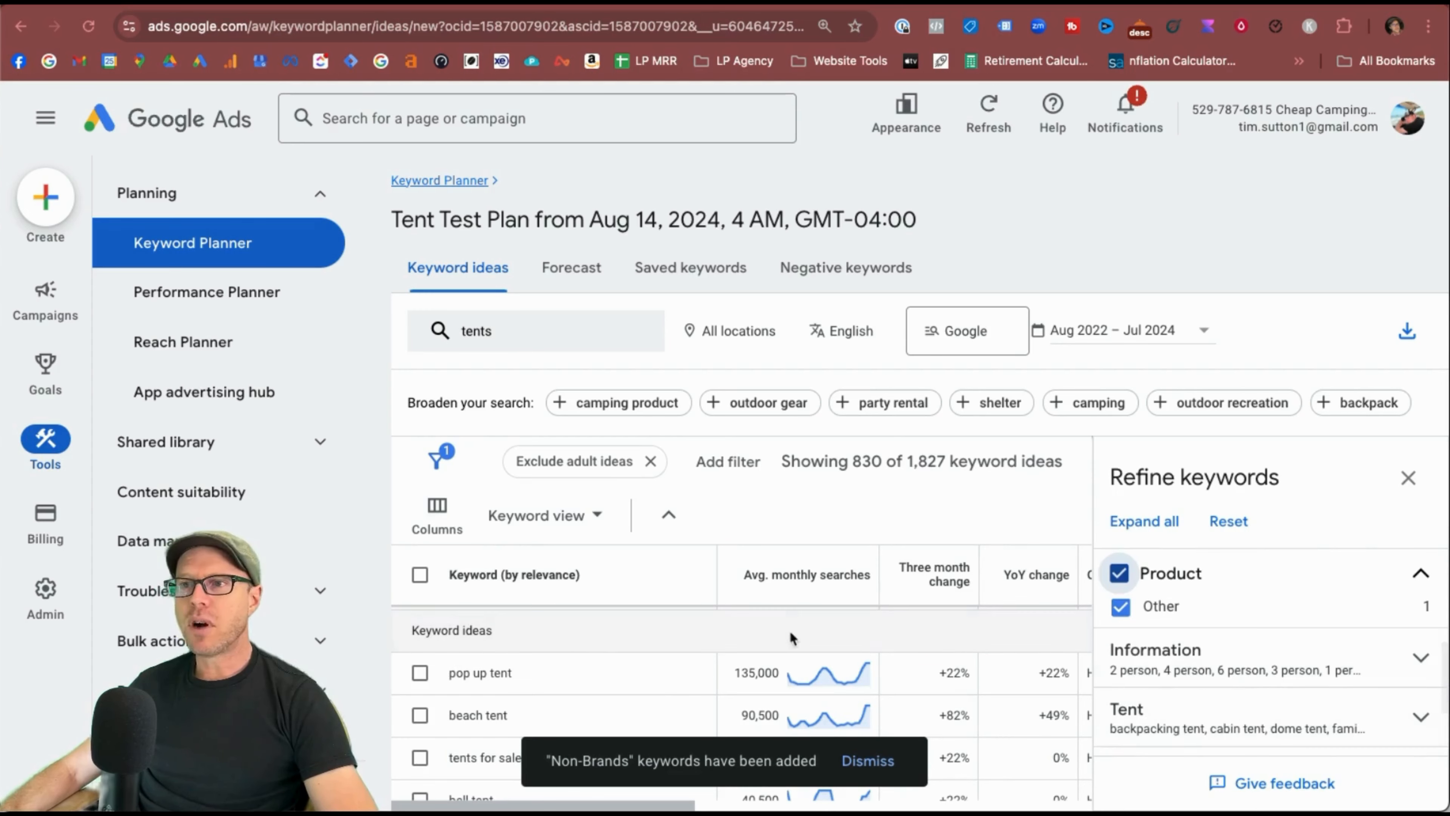
scroll(1238, 703, "up", 4)
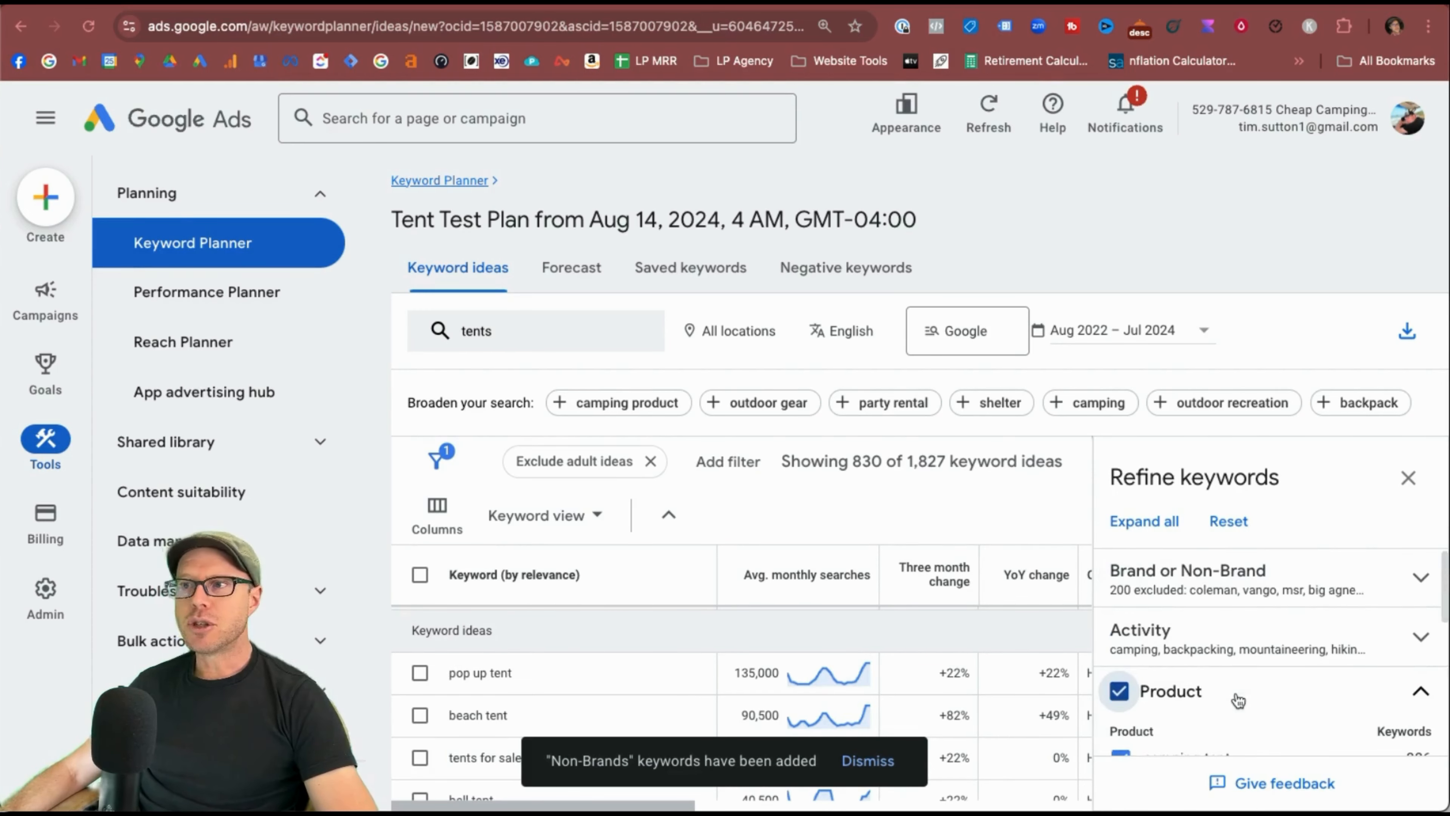
scroll(727, 517, "up", 5)
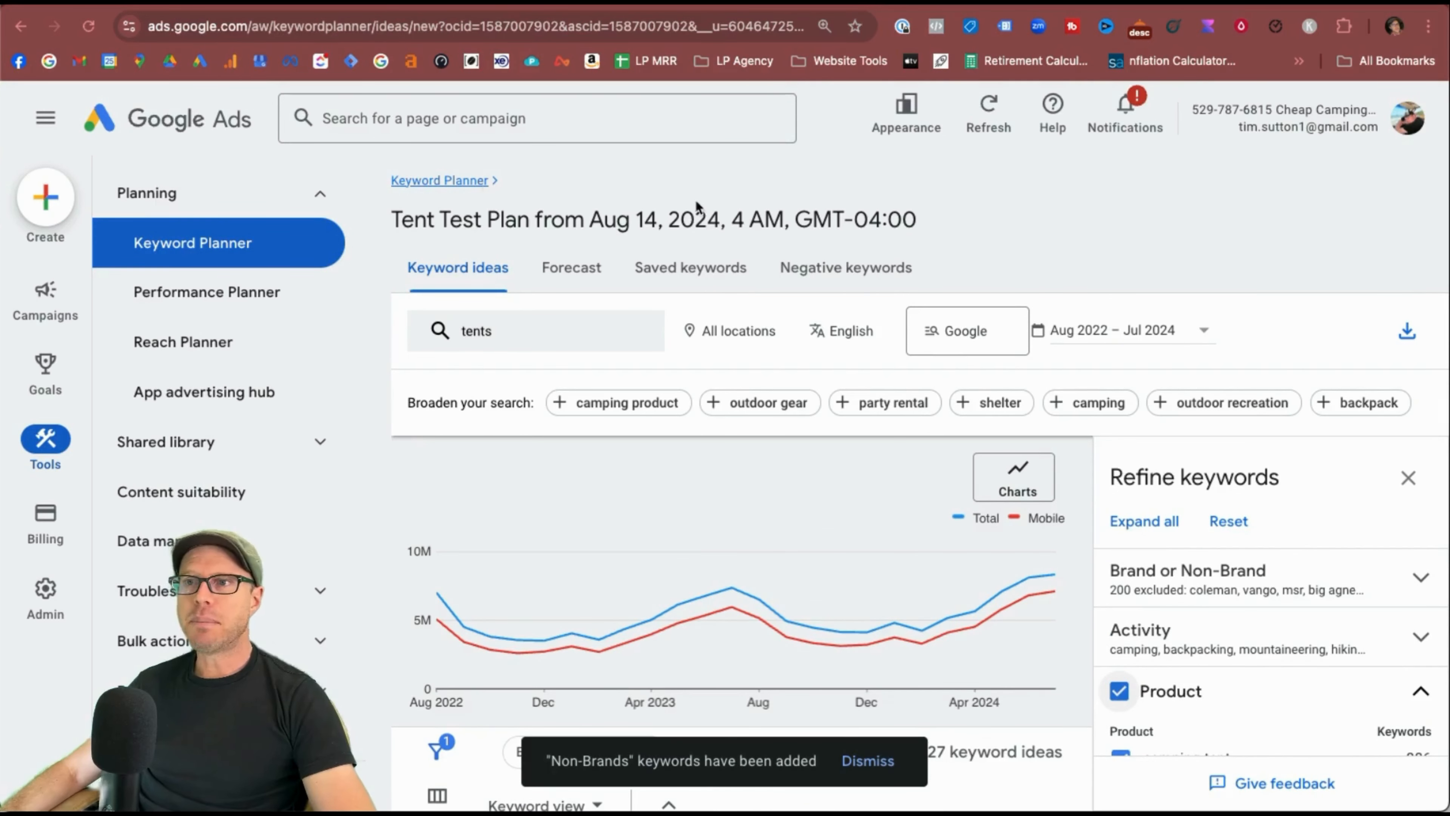
left_click(433, 182)
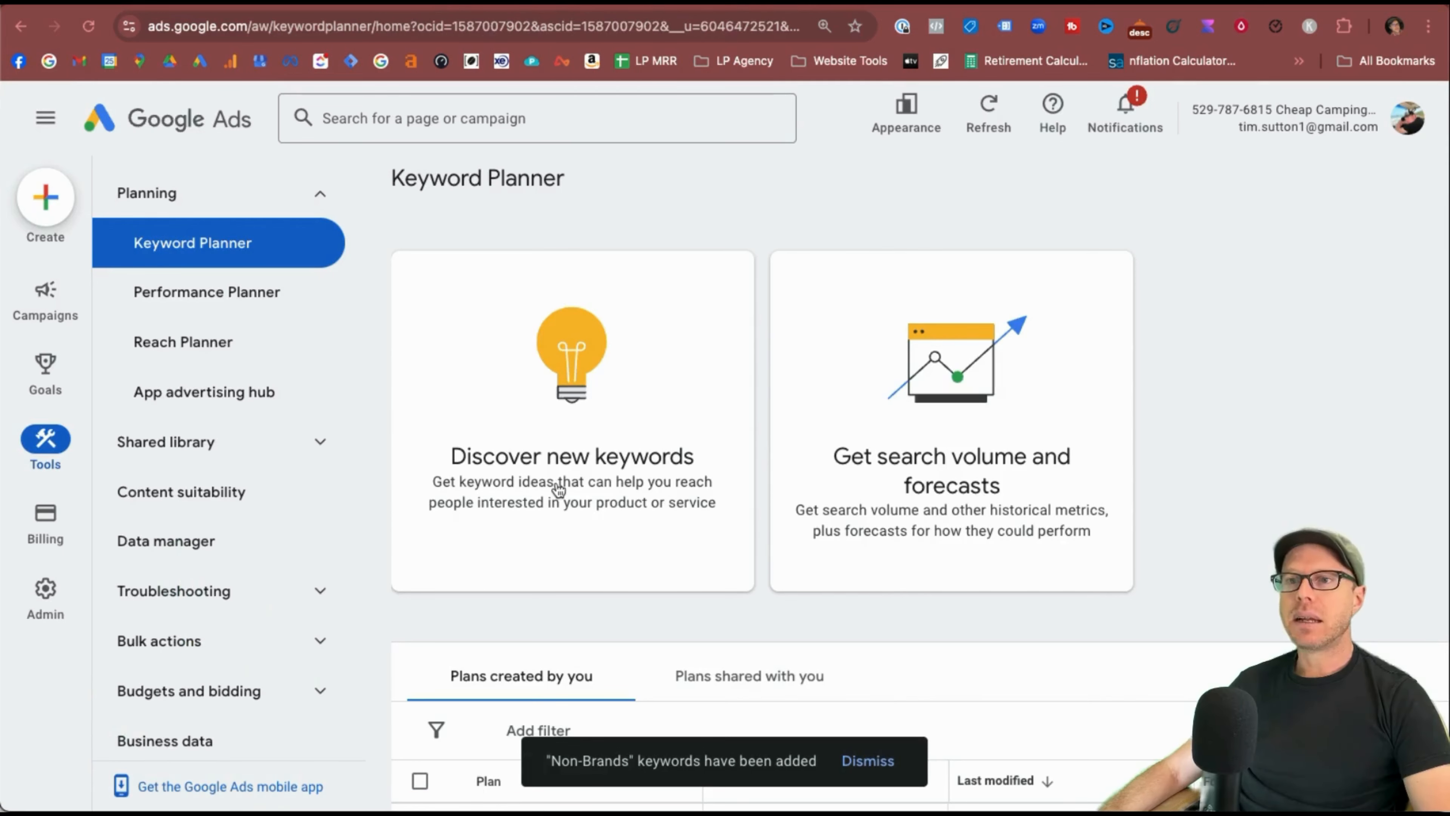
Start a website-based keyword discovery with the copied cheapcampinggear.net address.
left_click(557, 486)
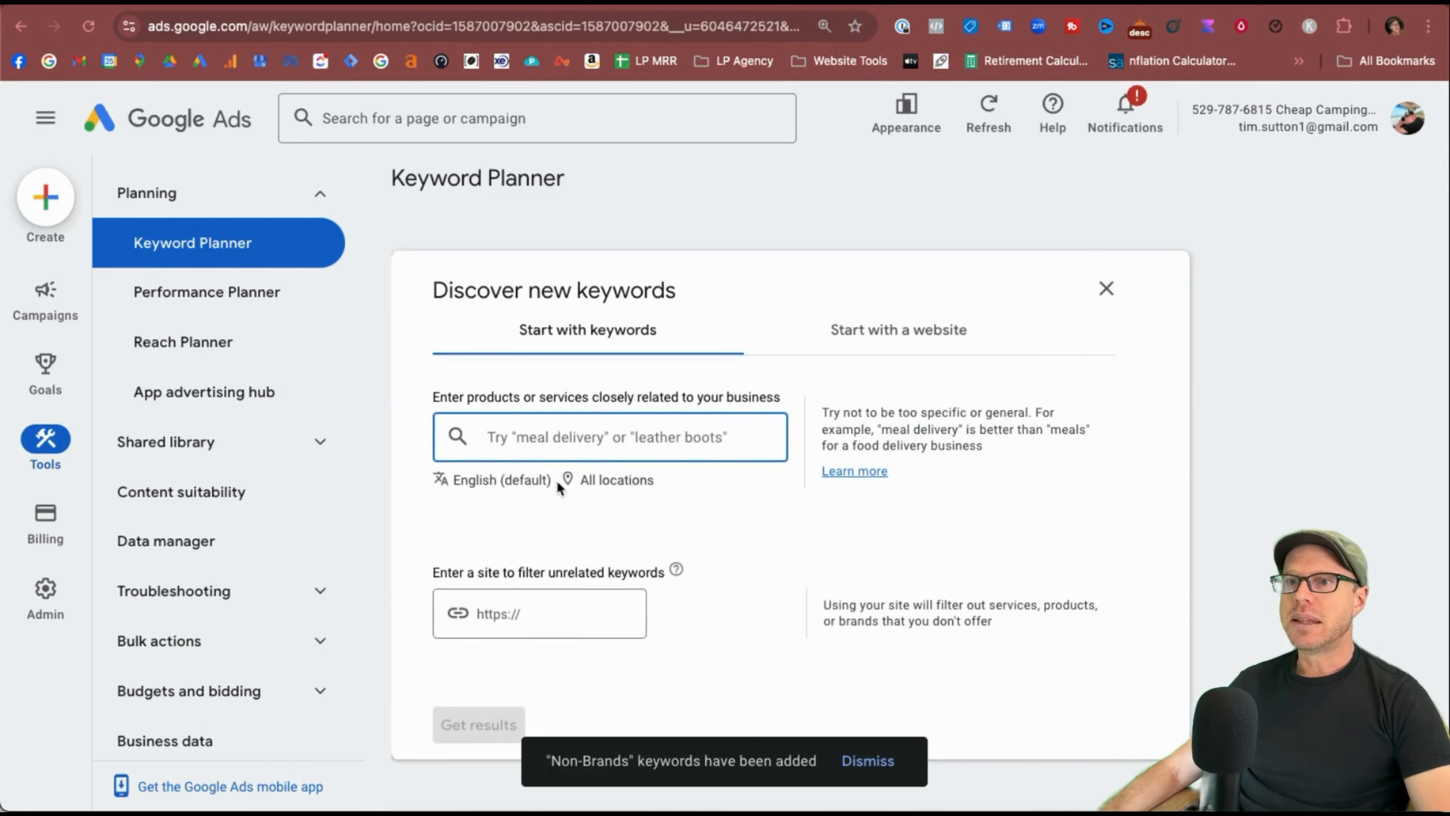
left_click(309, 2)
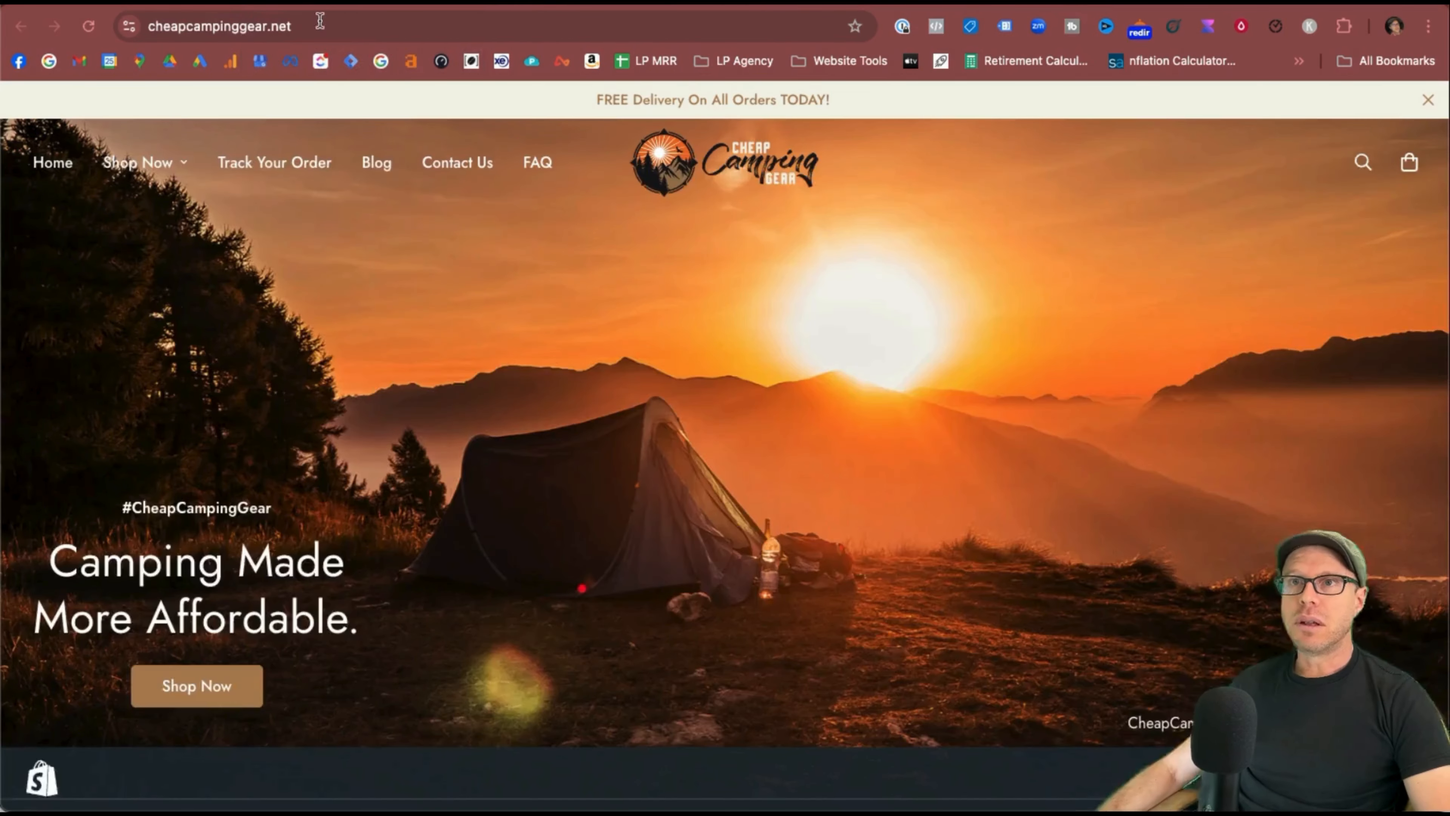
double_click(258, 21)
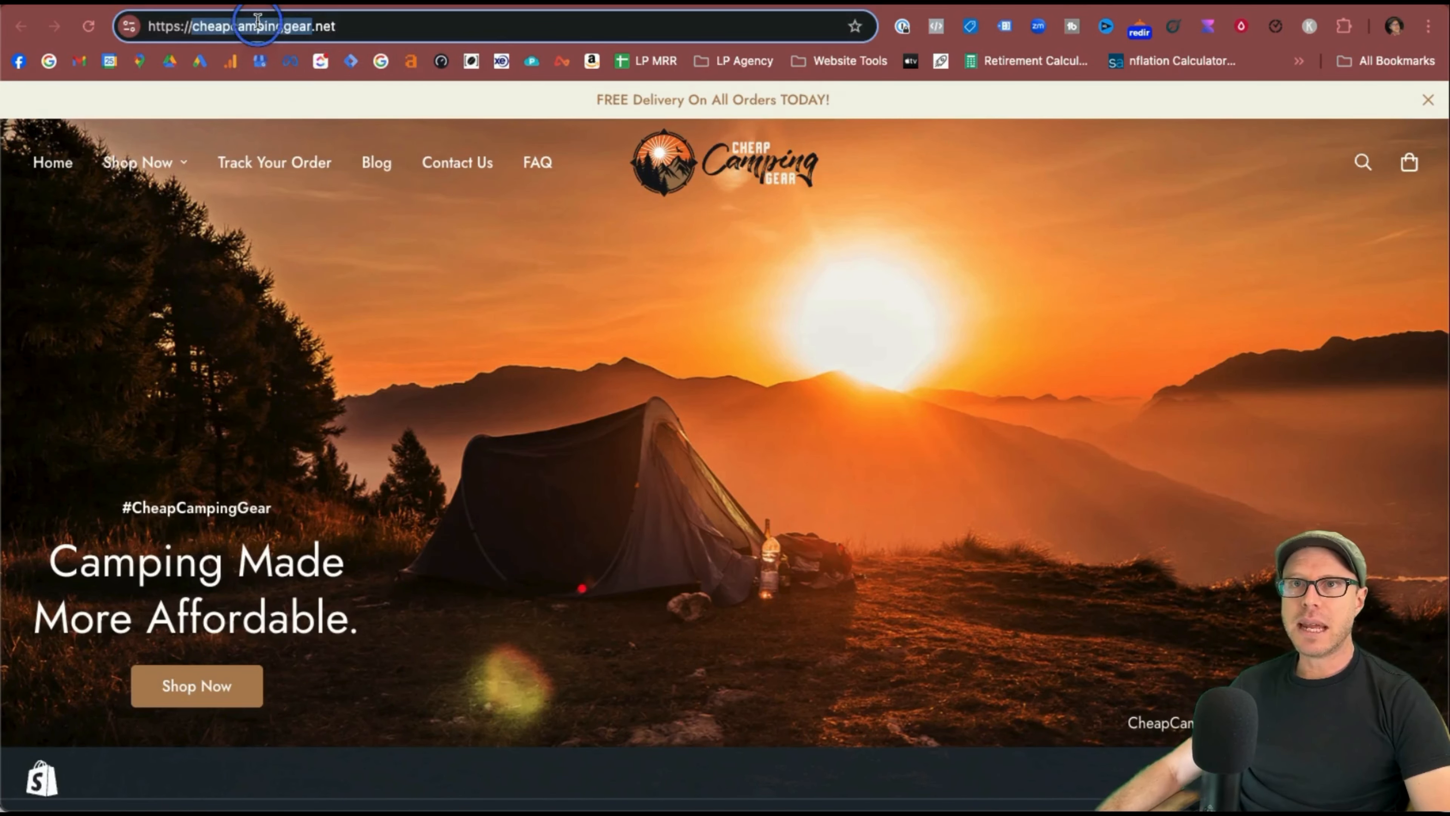
key("super+a")
key("super+c")
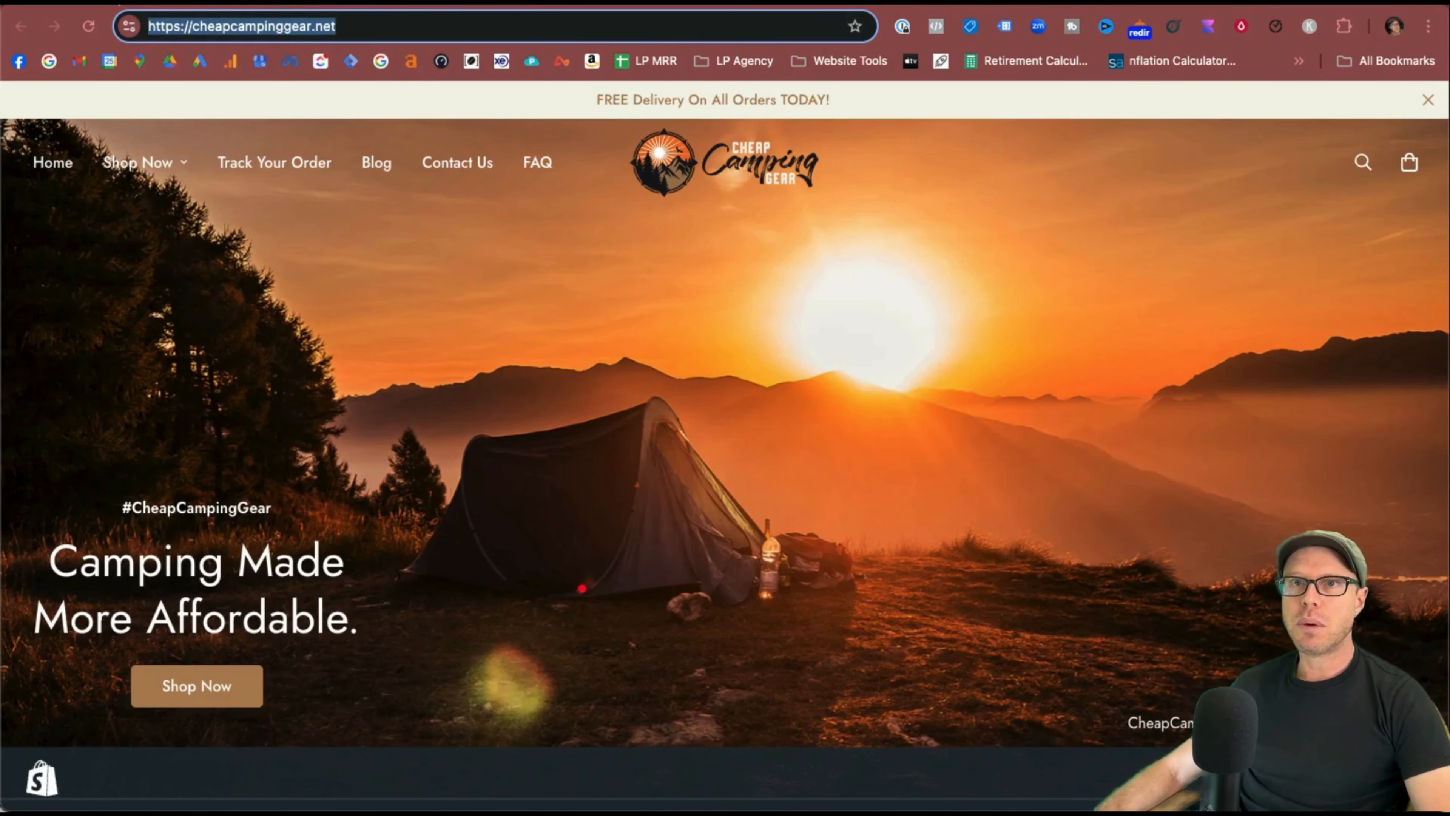
left_click(177, 2)
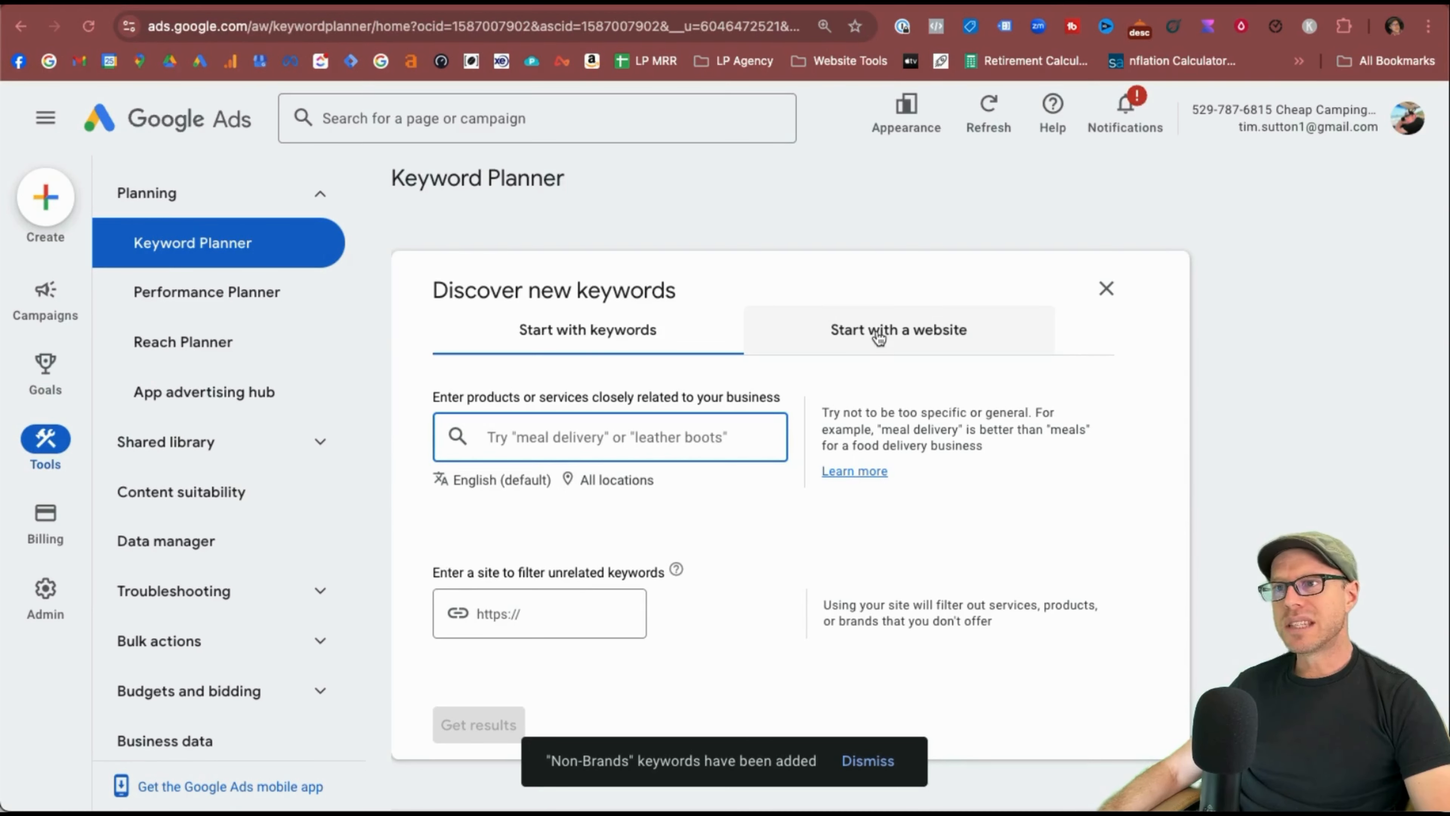
left_click(879, 338)
key("super+v")
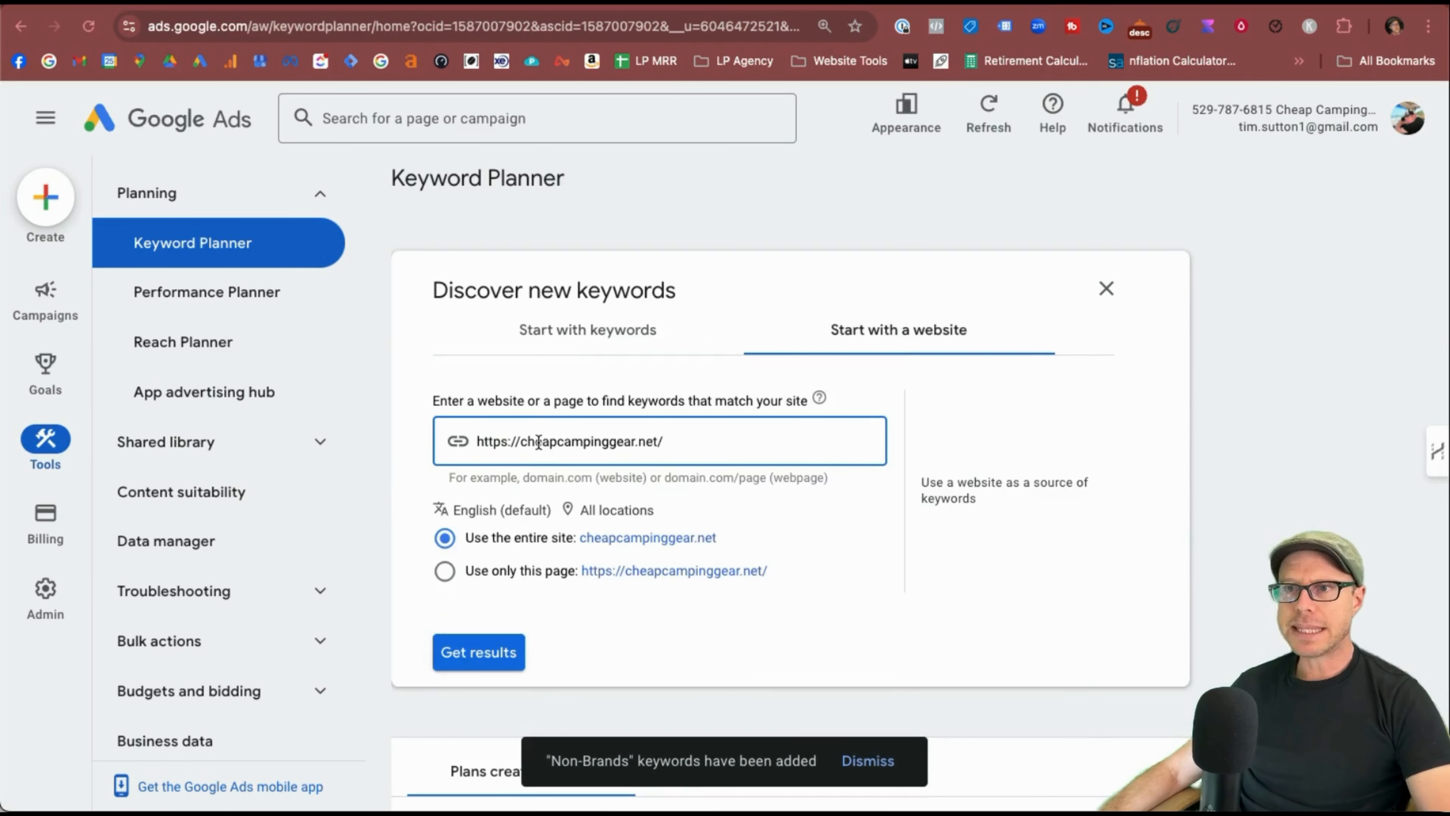
Target United States as the location and generate the keyword ideas.
left_click(596, 512)
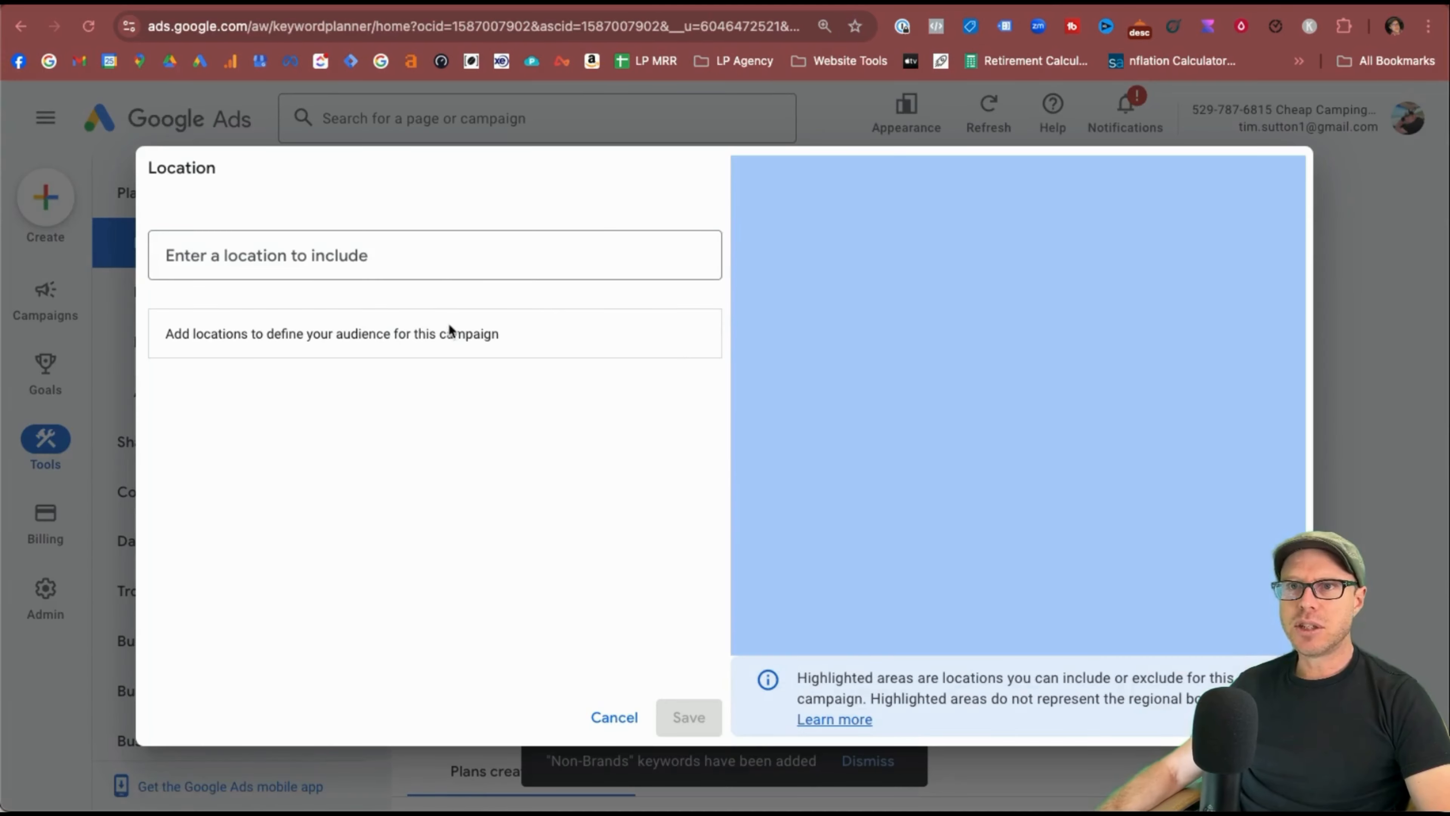
left_click(428, 258)
type("united")
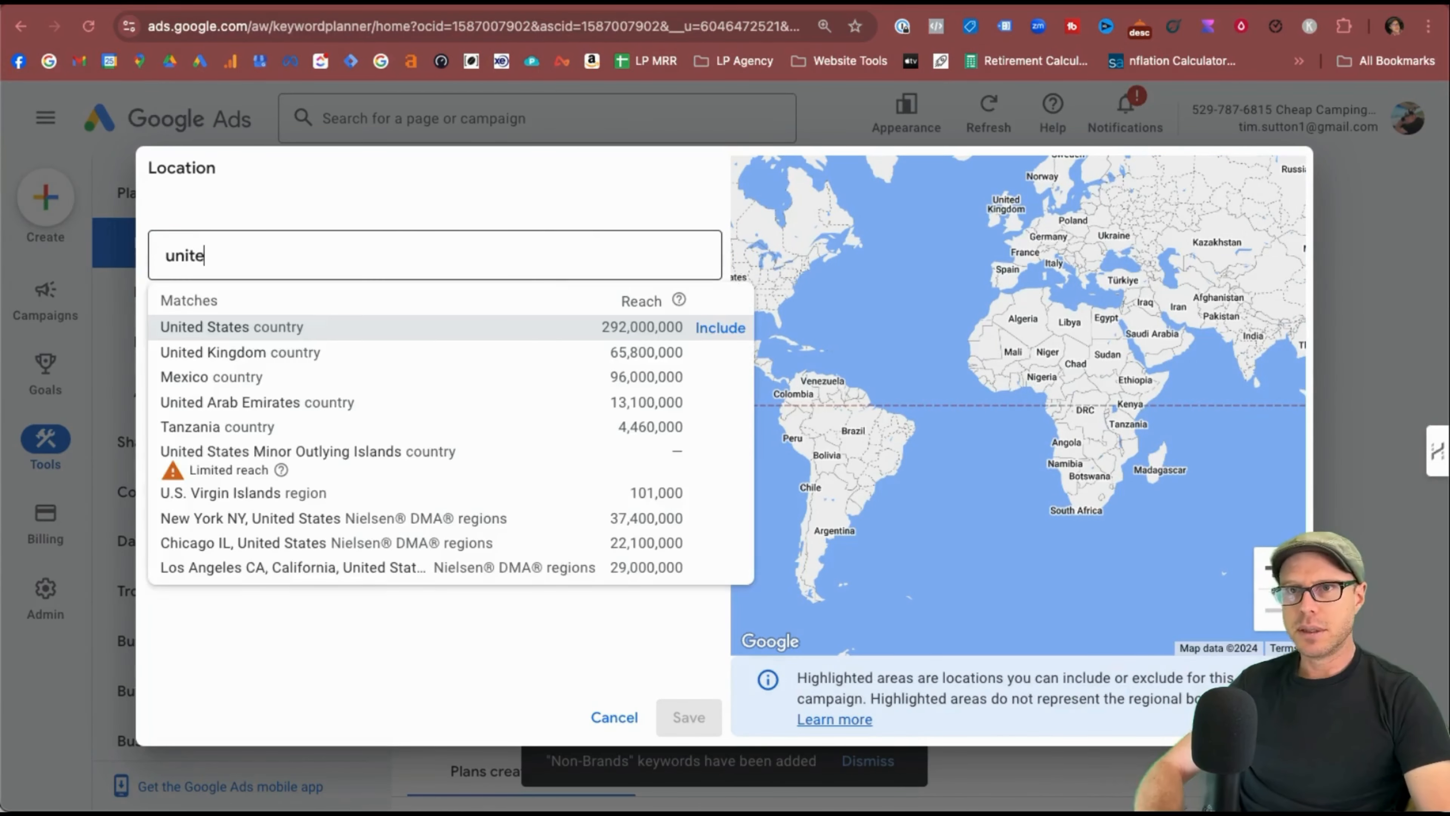
left_click(691, 326)
left_click(689, 717)
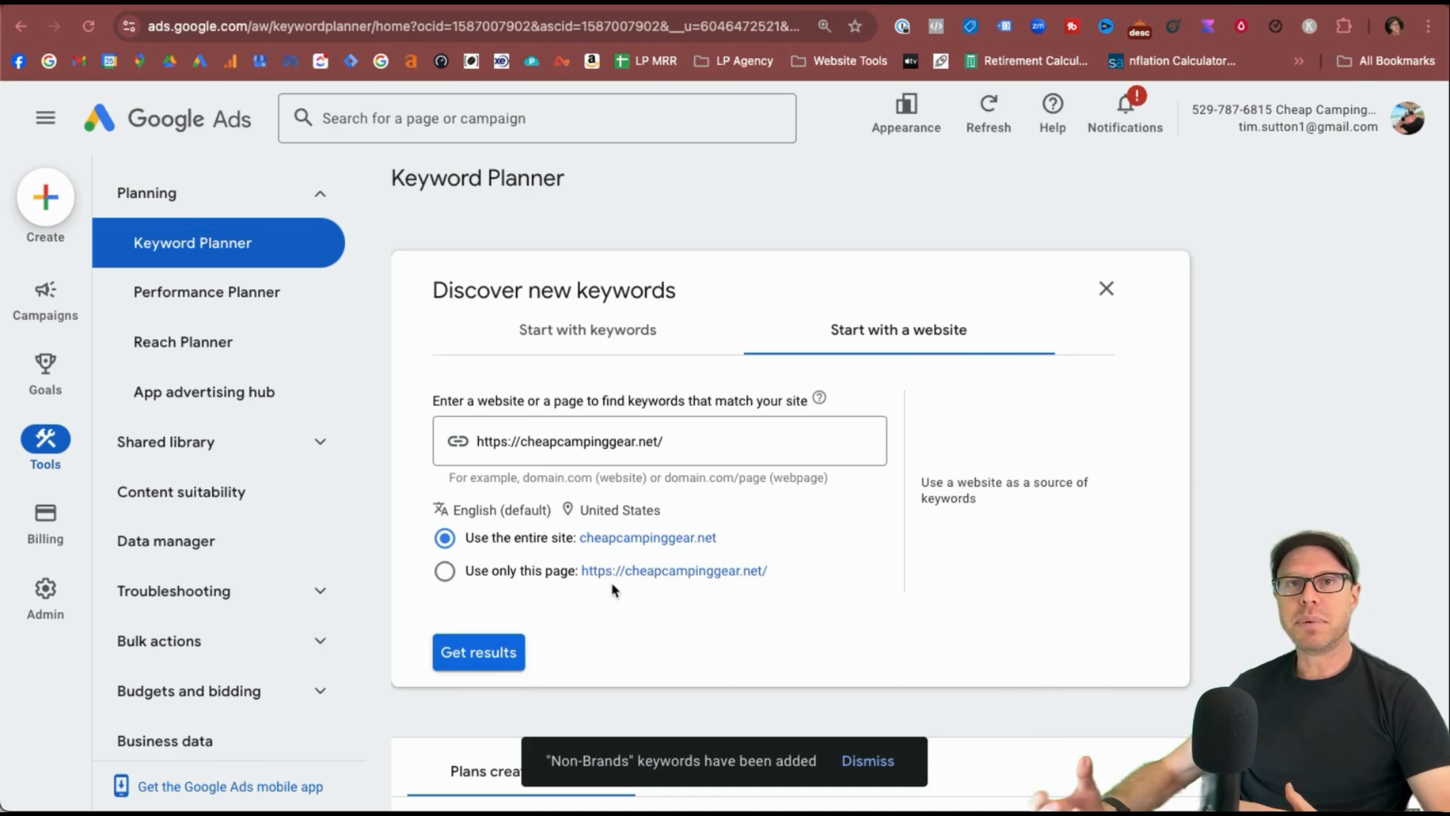
left_click(468, 662)
scroll(857, 607, "down", 4)
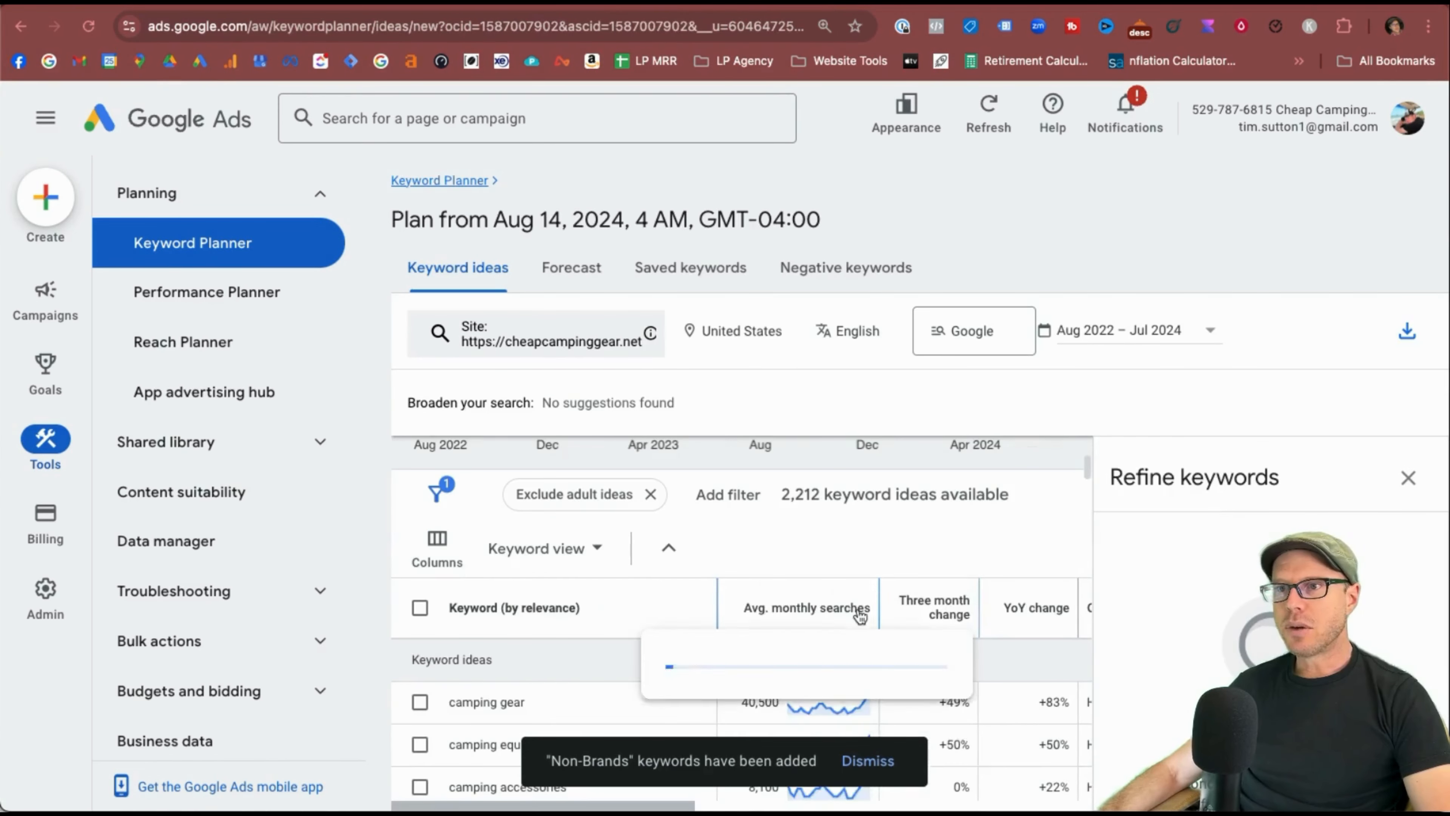
scroll(647, 673, "down", 1)
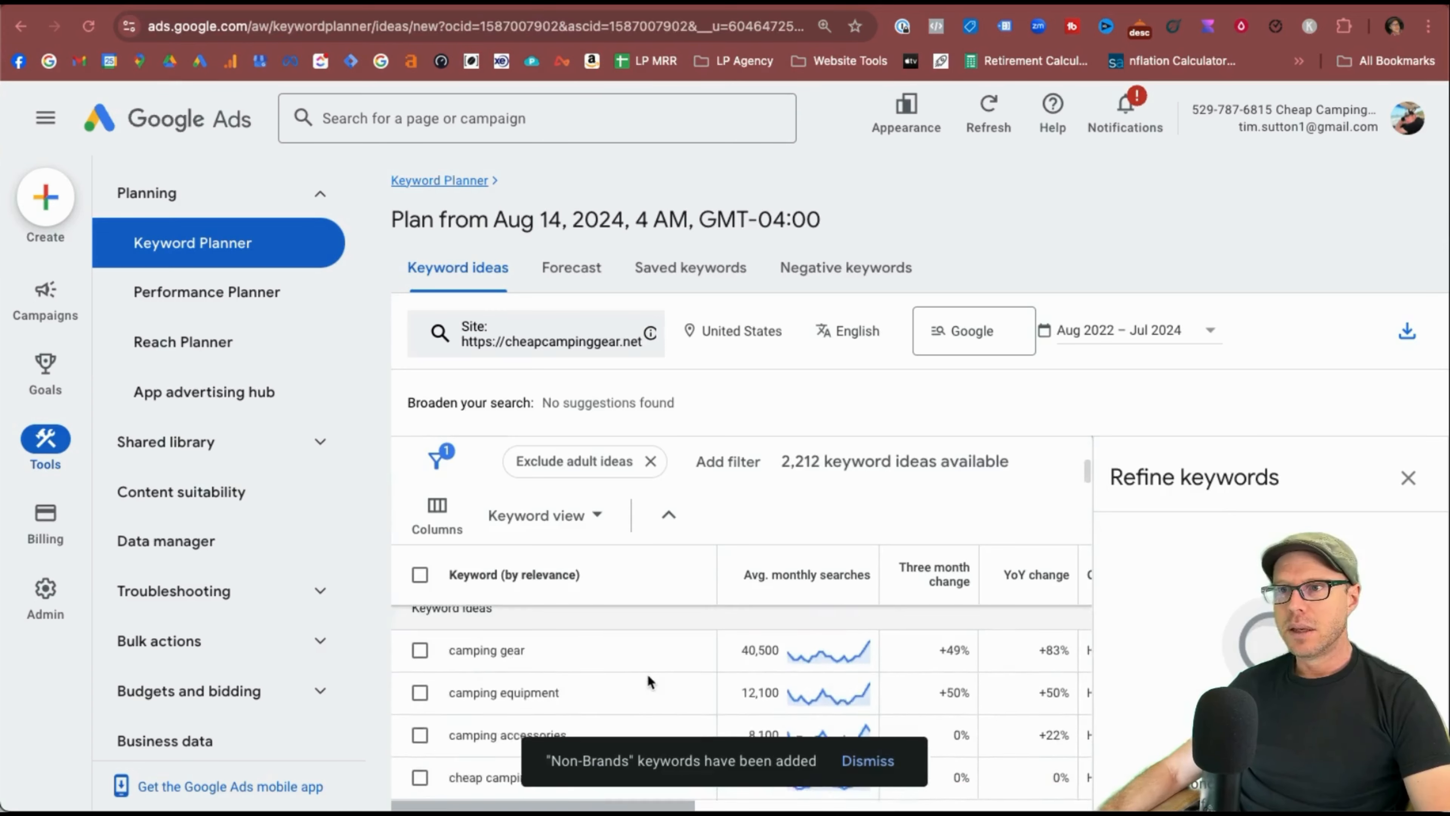
scroll(647, 673, "up", 3)
scroll(585, 671, "down", 4)
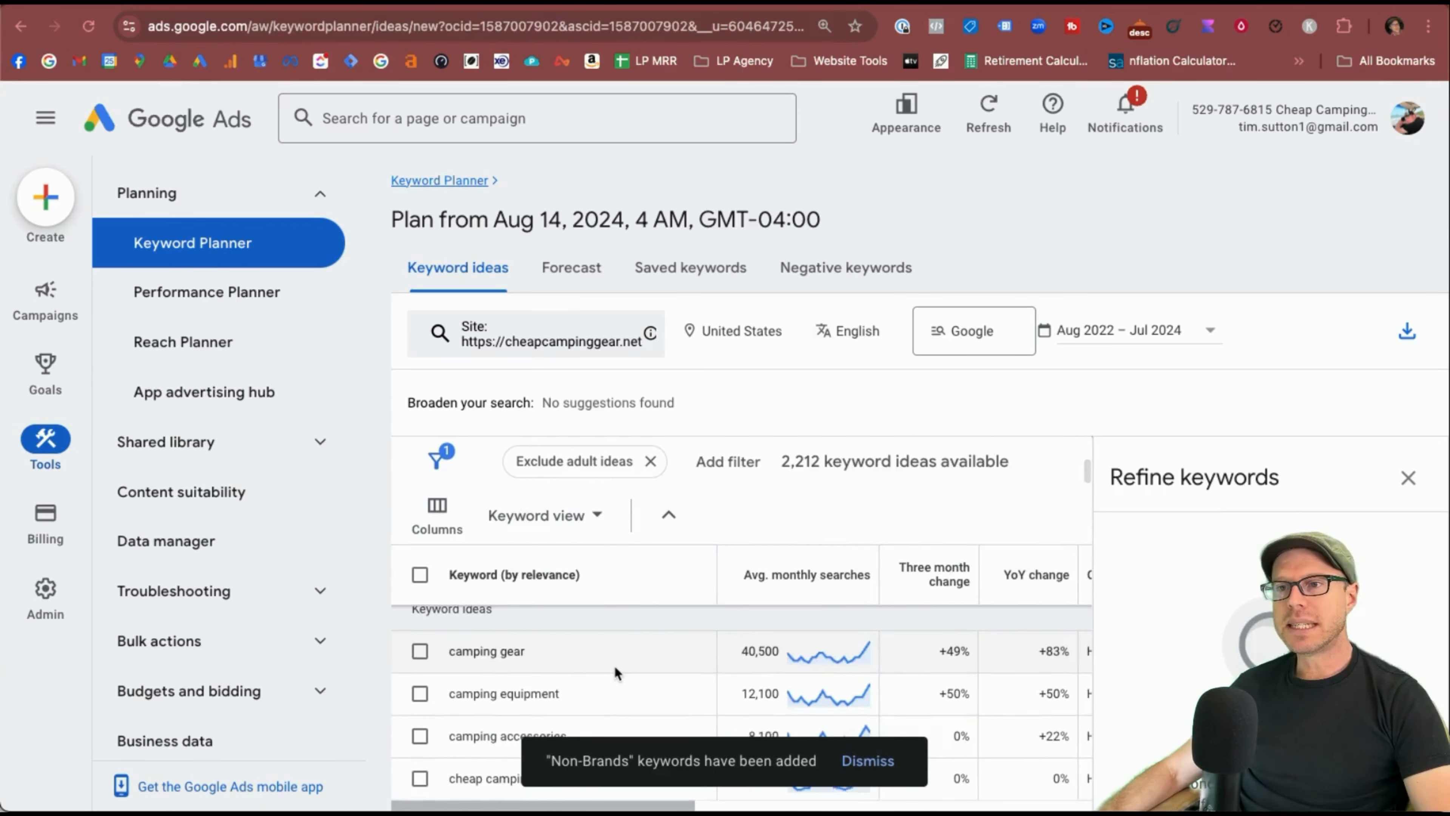
scroll(614, 665, "down", 1)
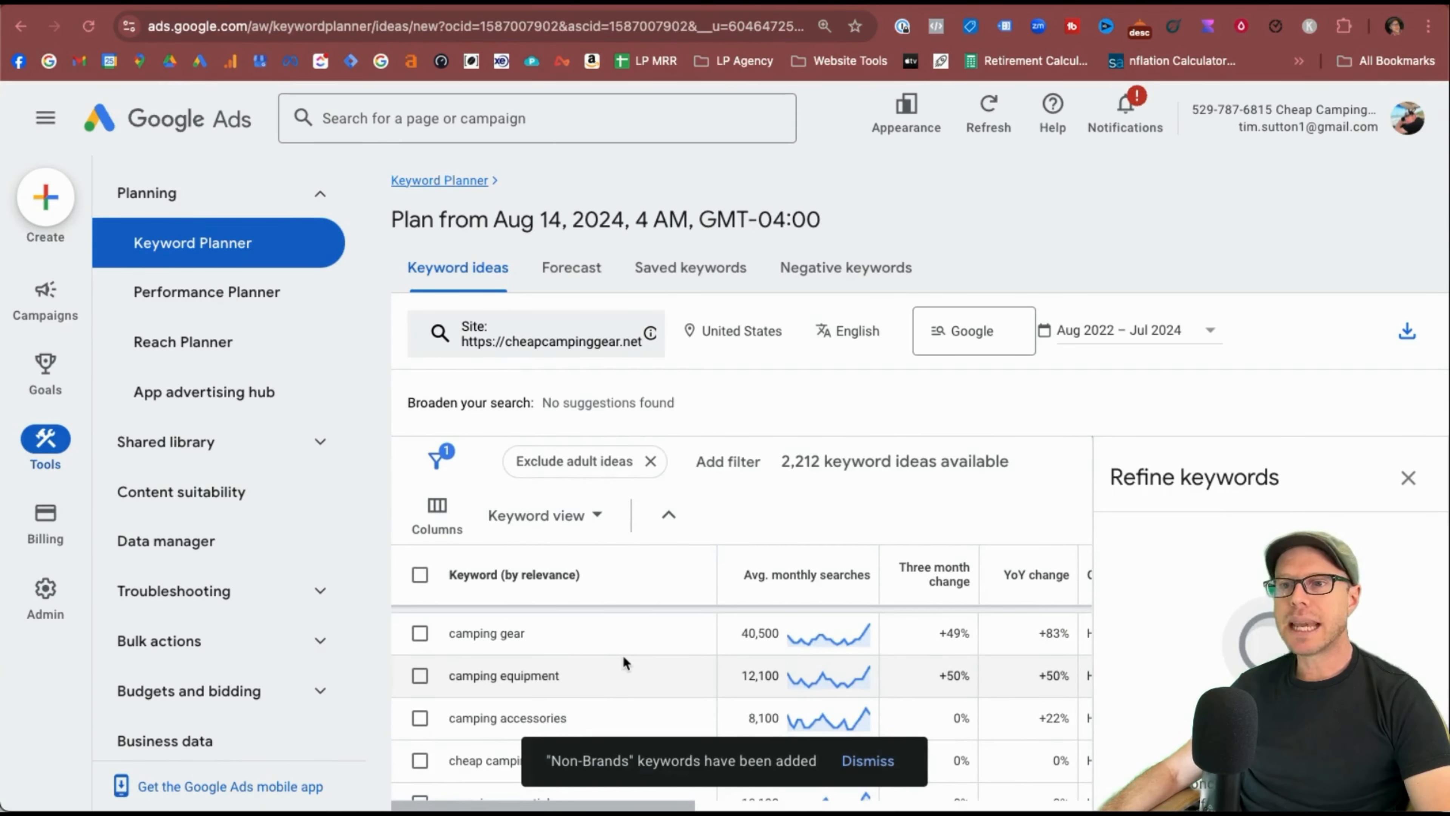
scroll(625, 663, "down", 1)
scroll(625, 662, "up", 1)
mouse_move(851, 645)
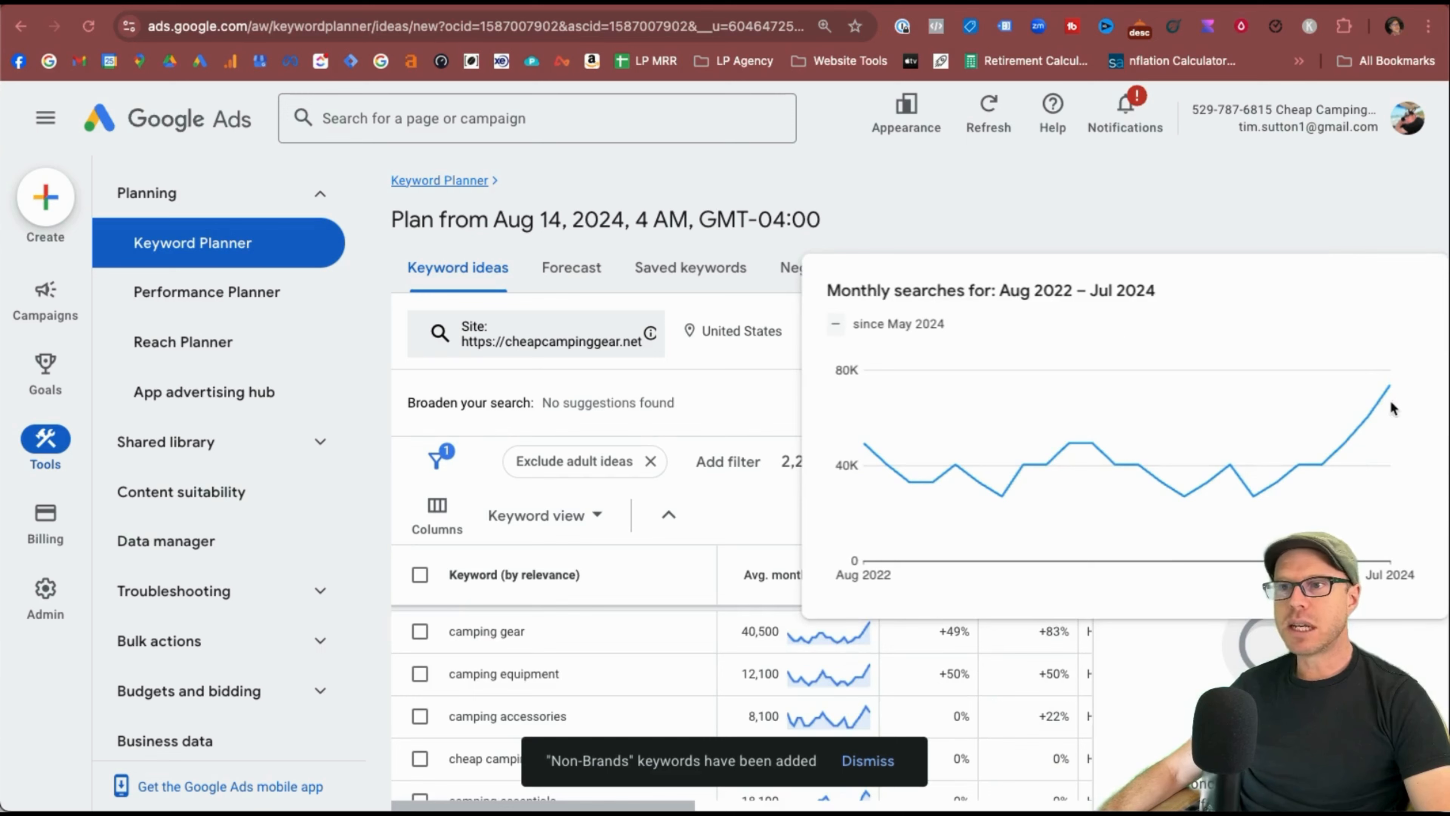
scroll(911, 651, "right", 3)
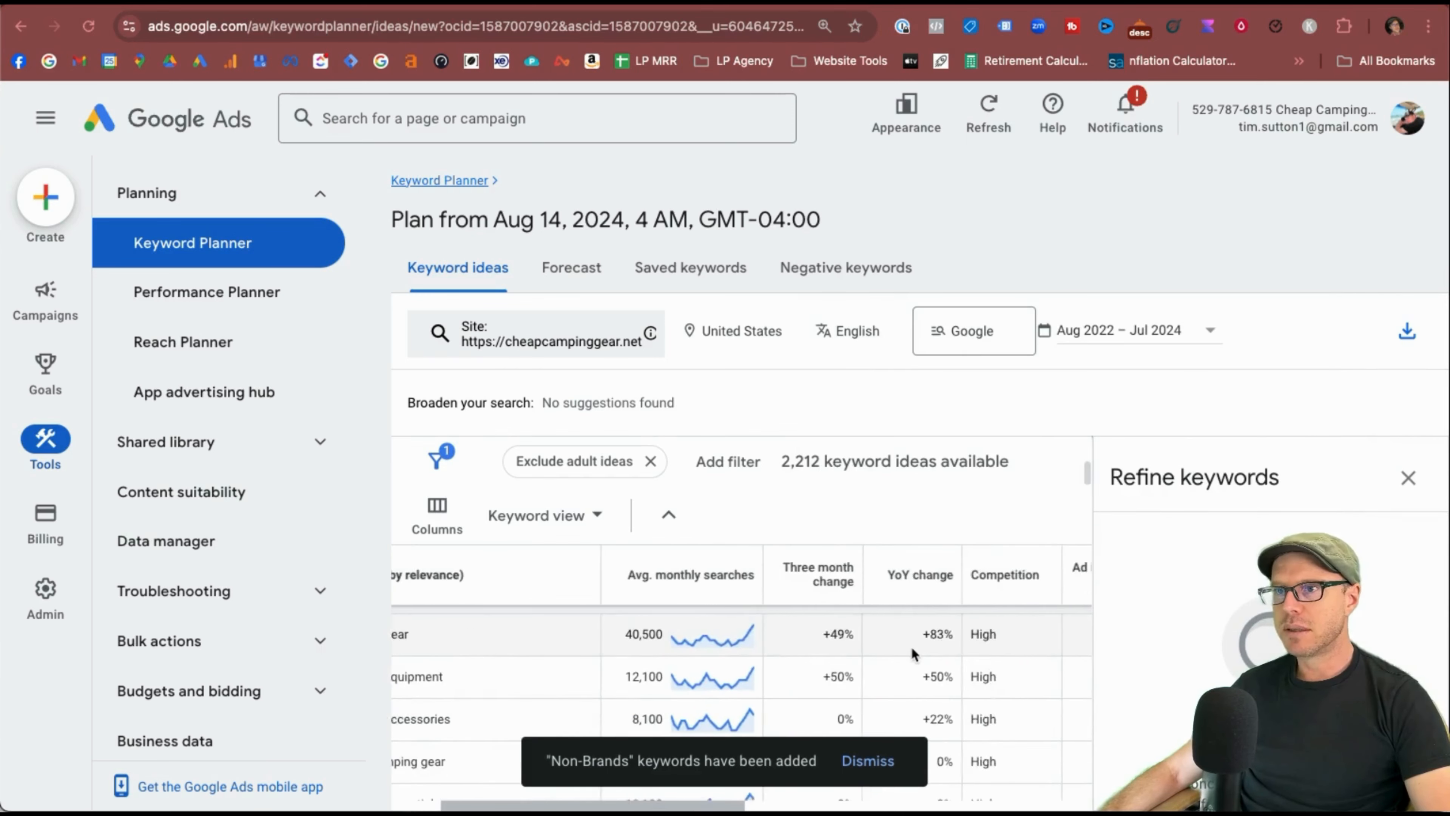
scroll(790, 651, "right", 5)
scroll(789, 652, "left", 2)
scroll(789, 651, "right", 3)
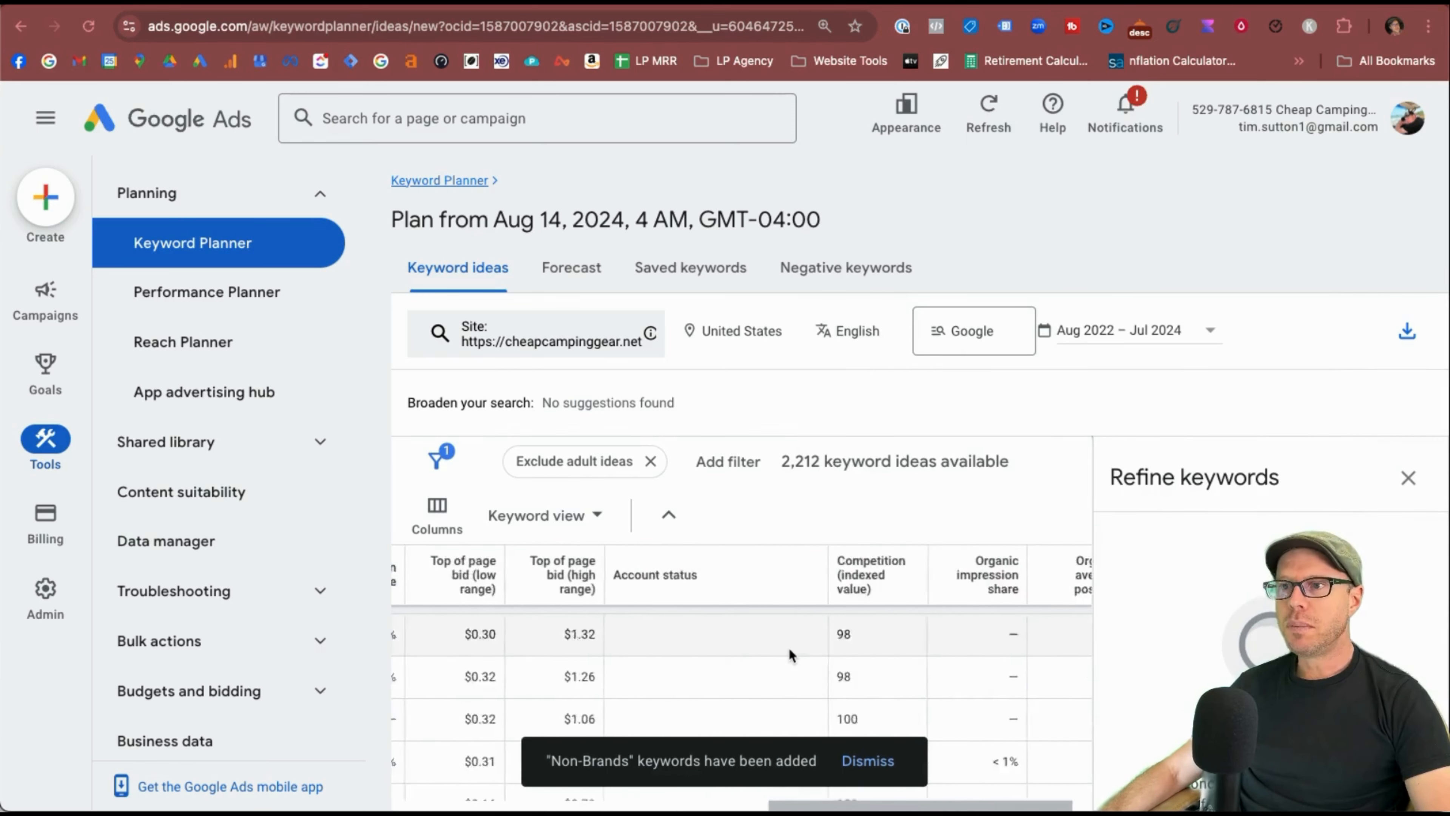
scroll(788, 647, "left", 5)
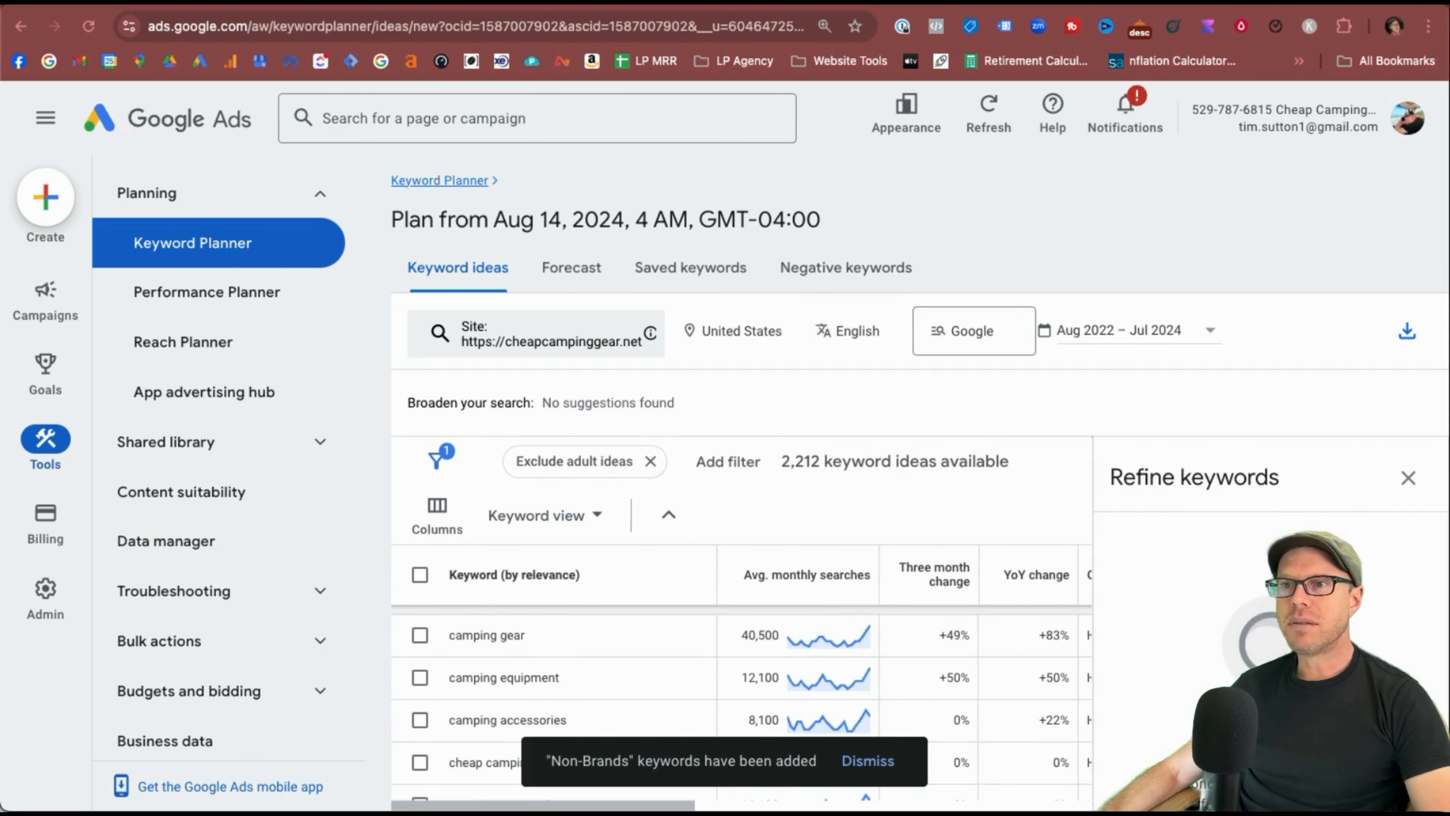
scroll(804, 651, "down", 5)
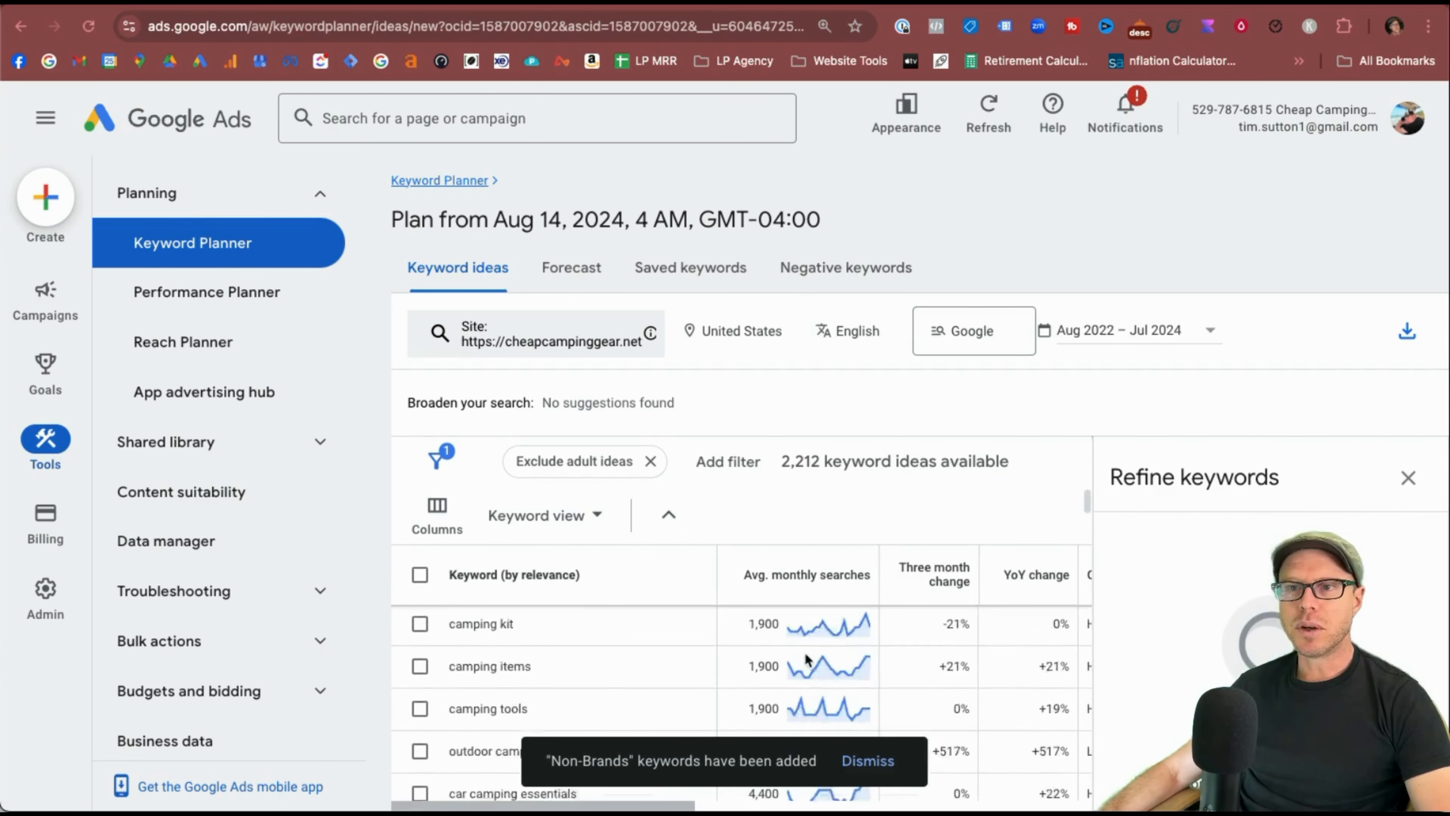
scroll(805, 655, "up", 1)
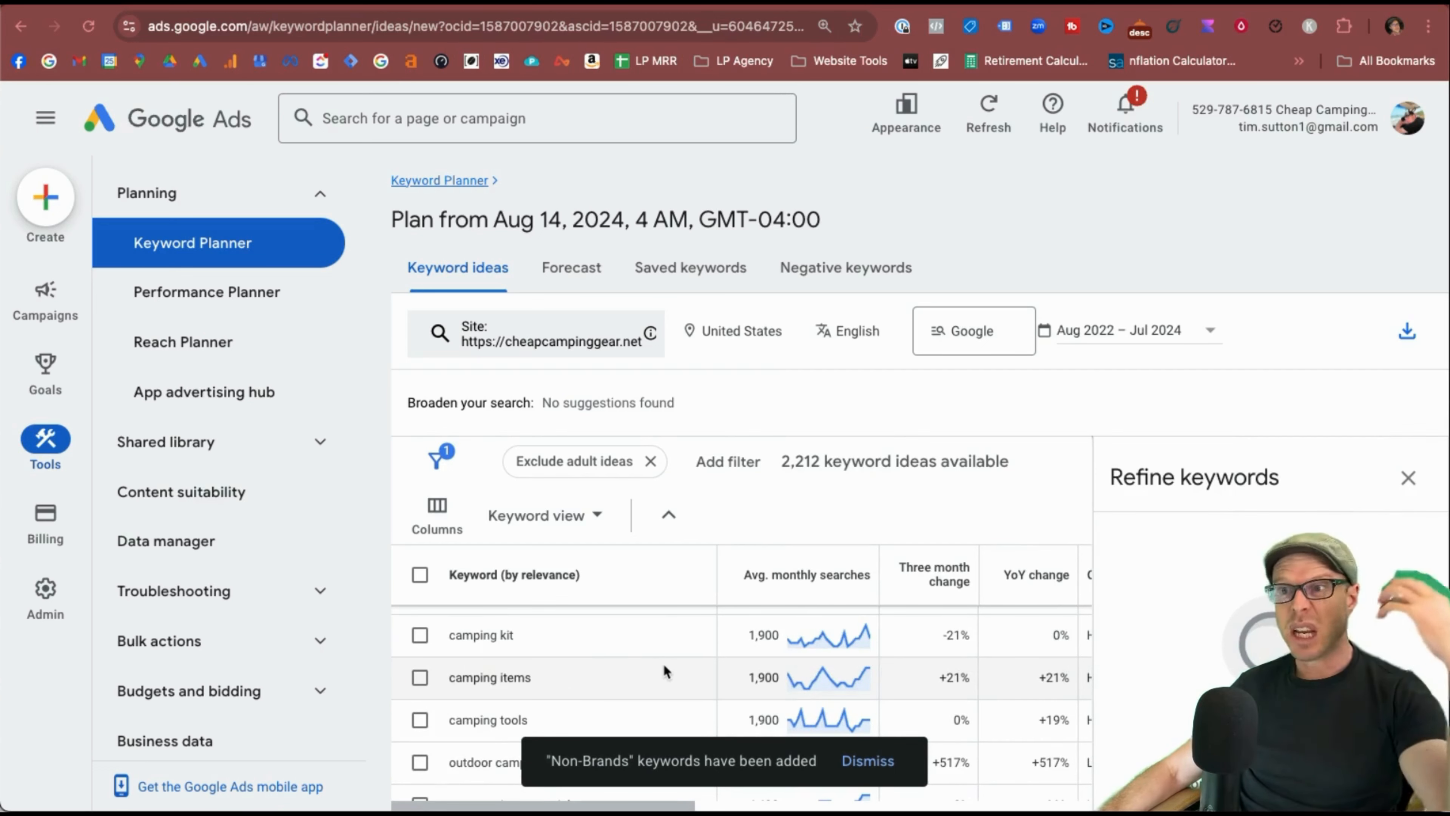
scroll(762, 660, "down", 1)
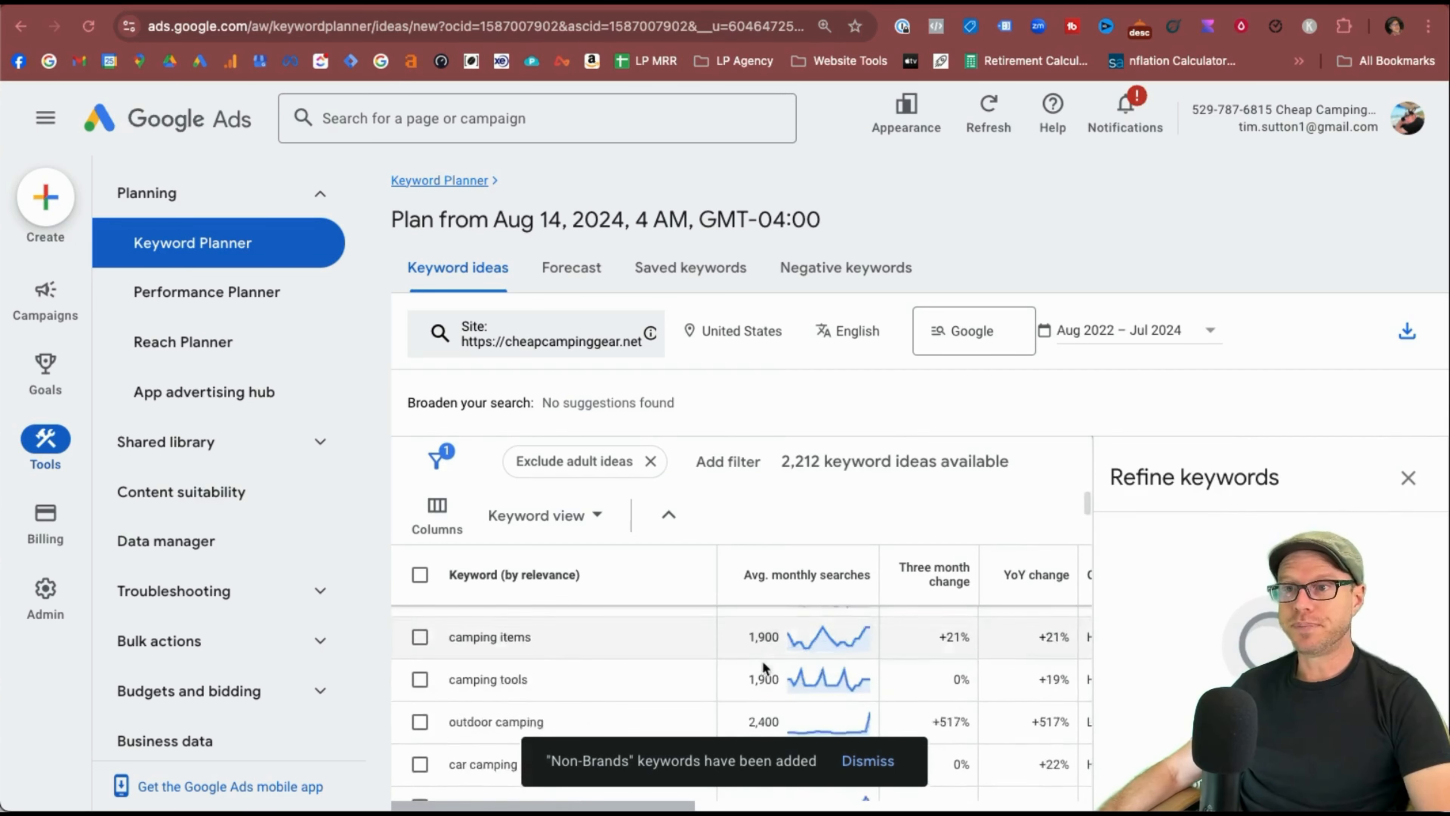
scroll(579, 704, "up", 6)
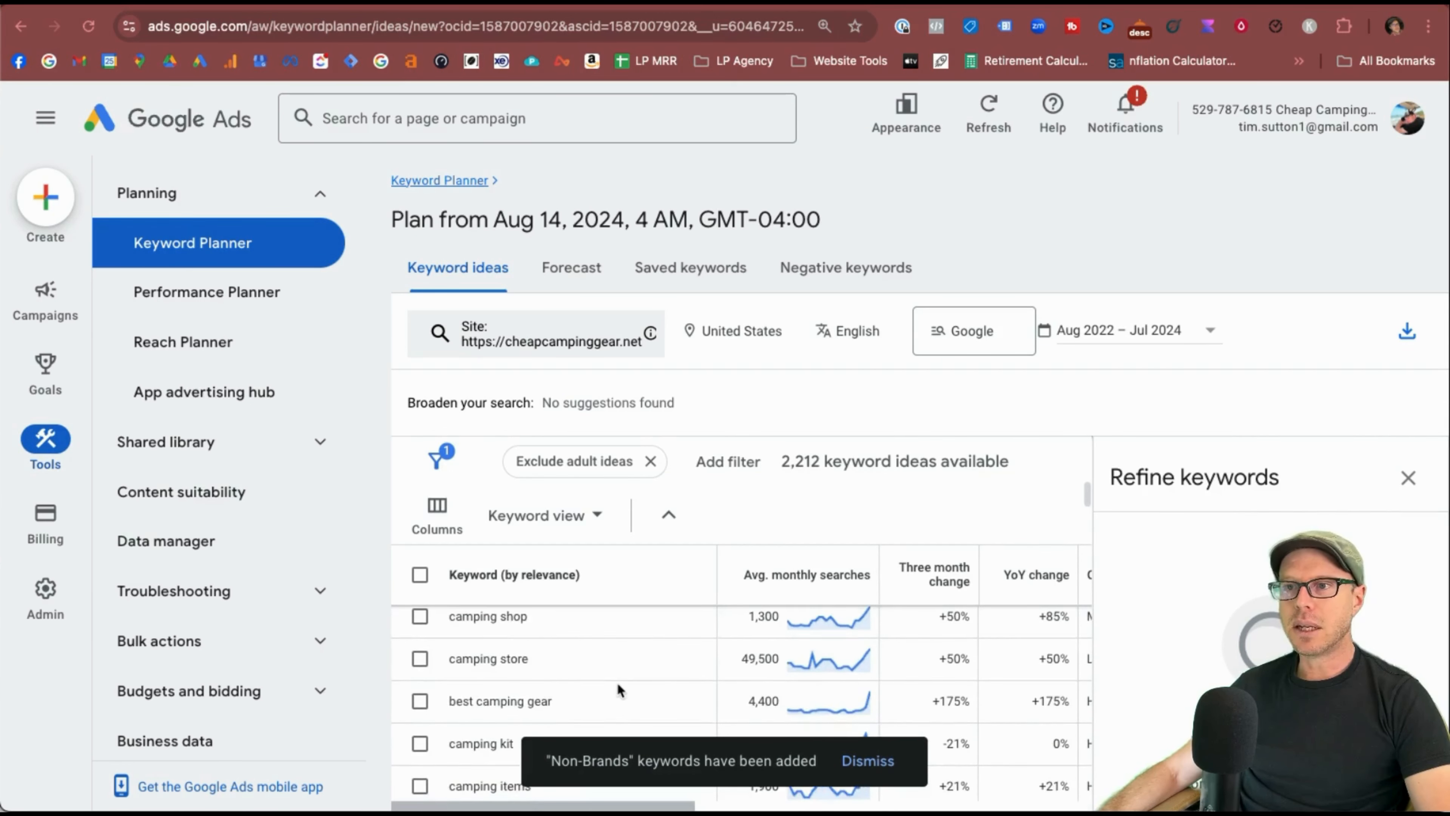
scroll(616, 682, "down", 1)
Tick best camping gear, camping tools and car camping essentials in the keyword ideas.
left_click(420, 661)
scroll(576, 684, "down", 3)
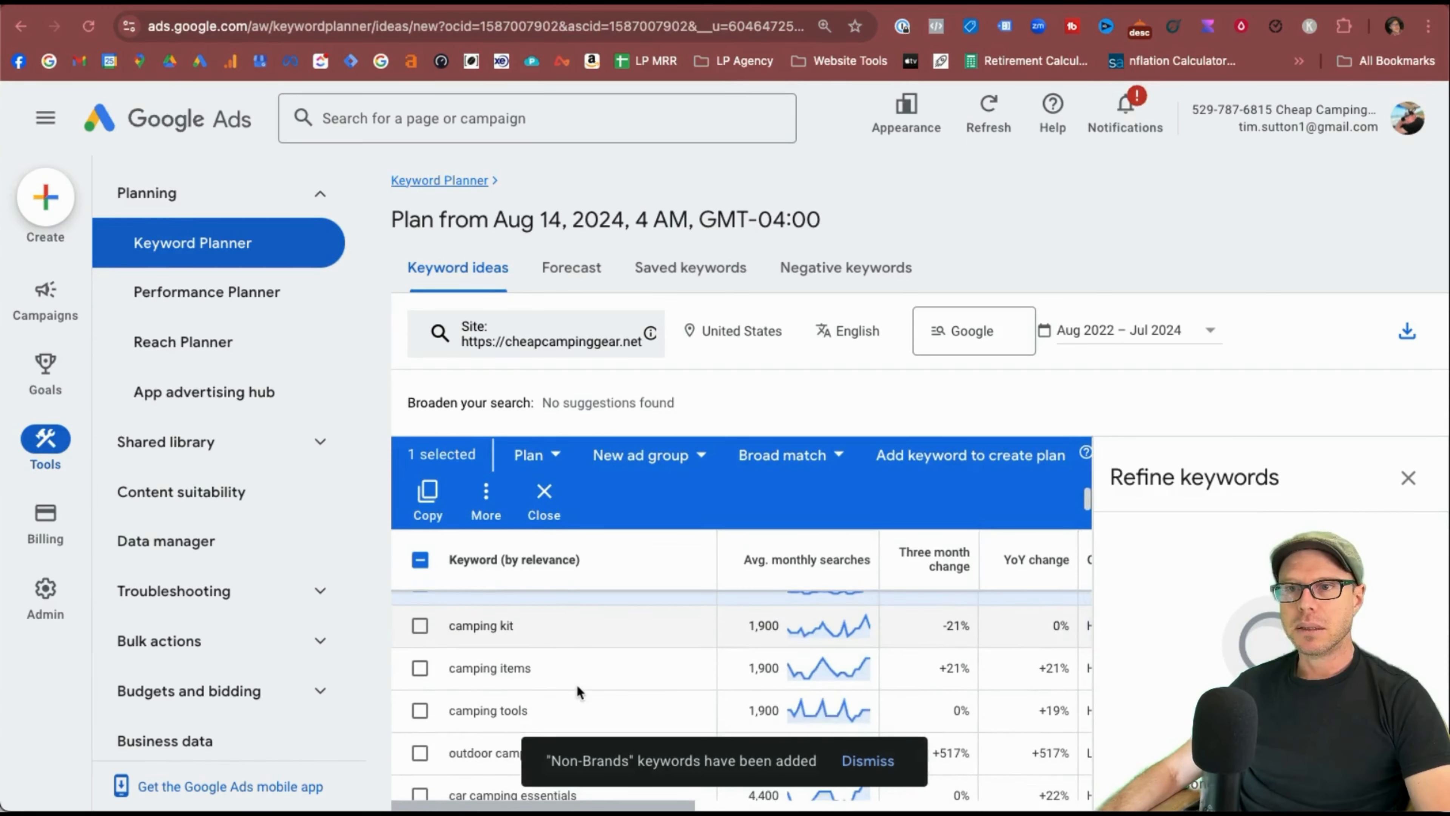
left_click(415, 654)
scroll(416, 660, "down", 2)
left_click(415, 657)
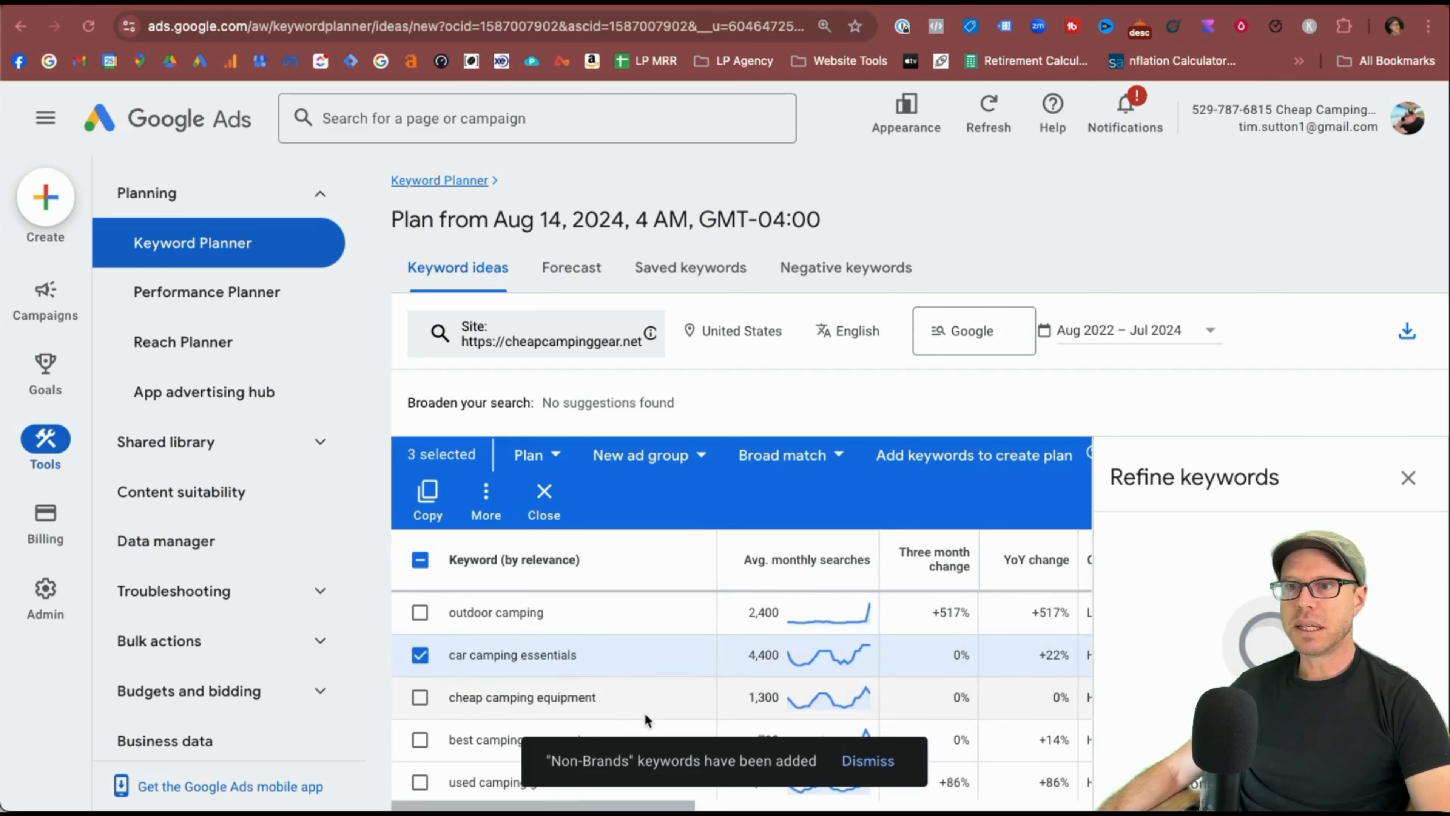
scroll(644, 709, "up", 4)
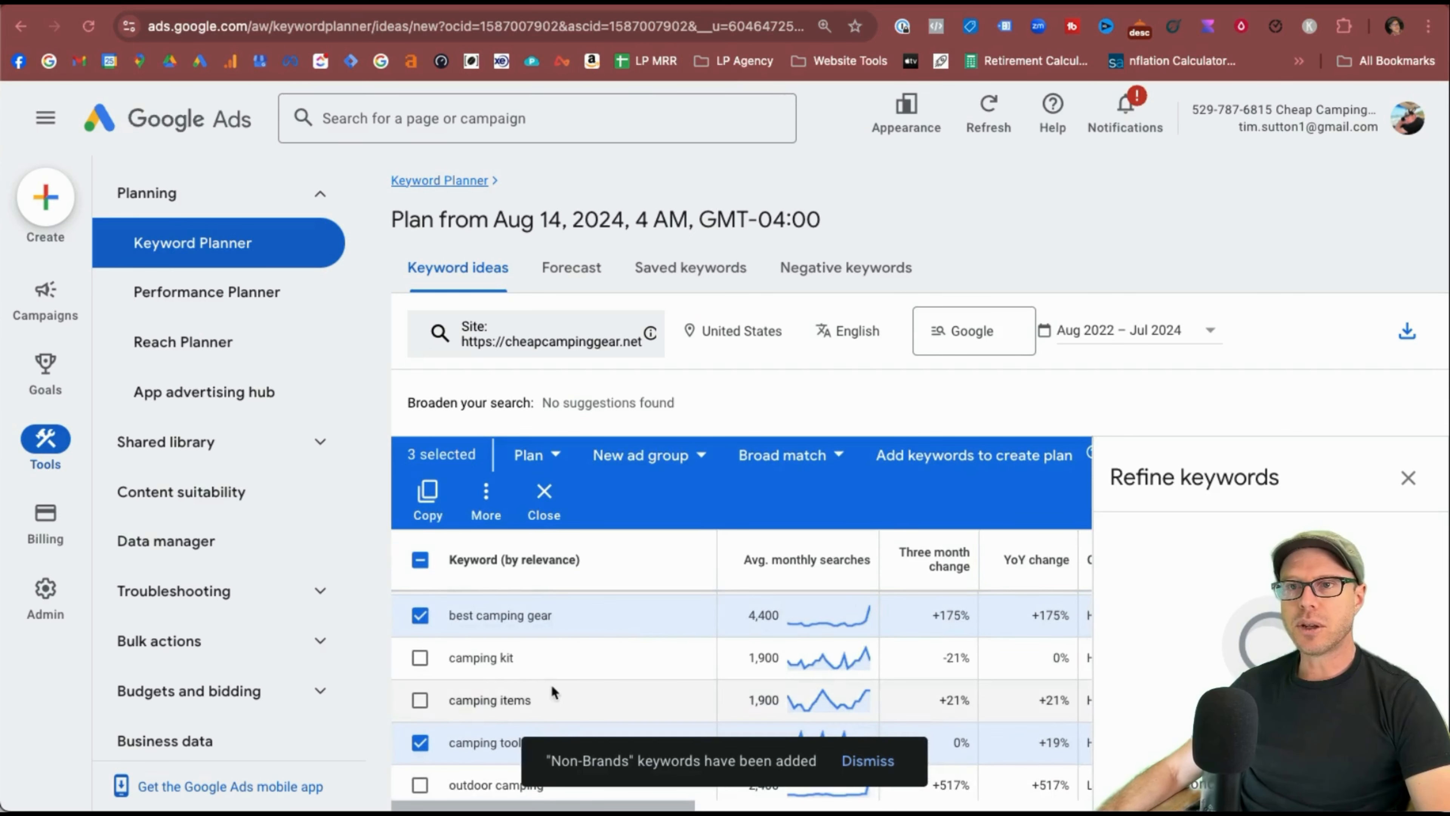
scroll(550, 686, "up", 2)
left_click(480, 502)
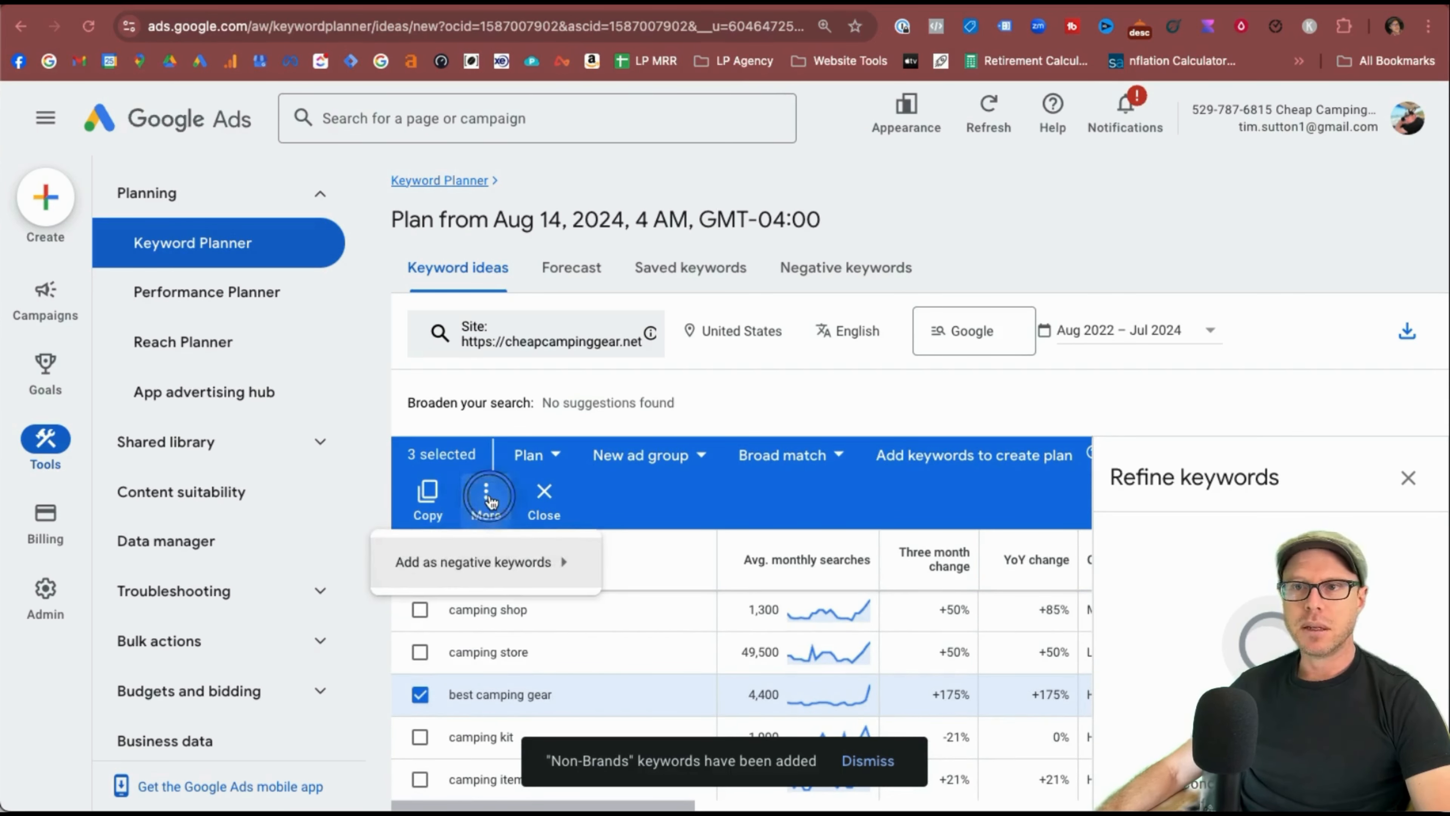
mouse_move(514, 577)
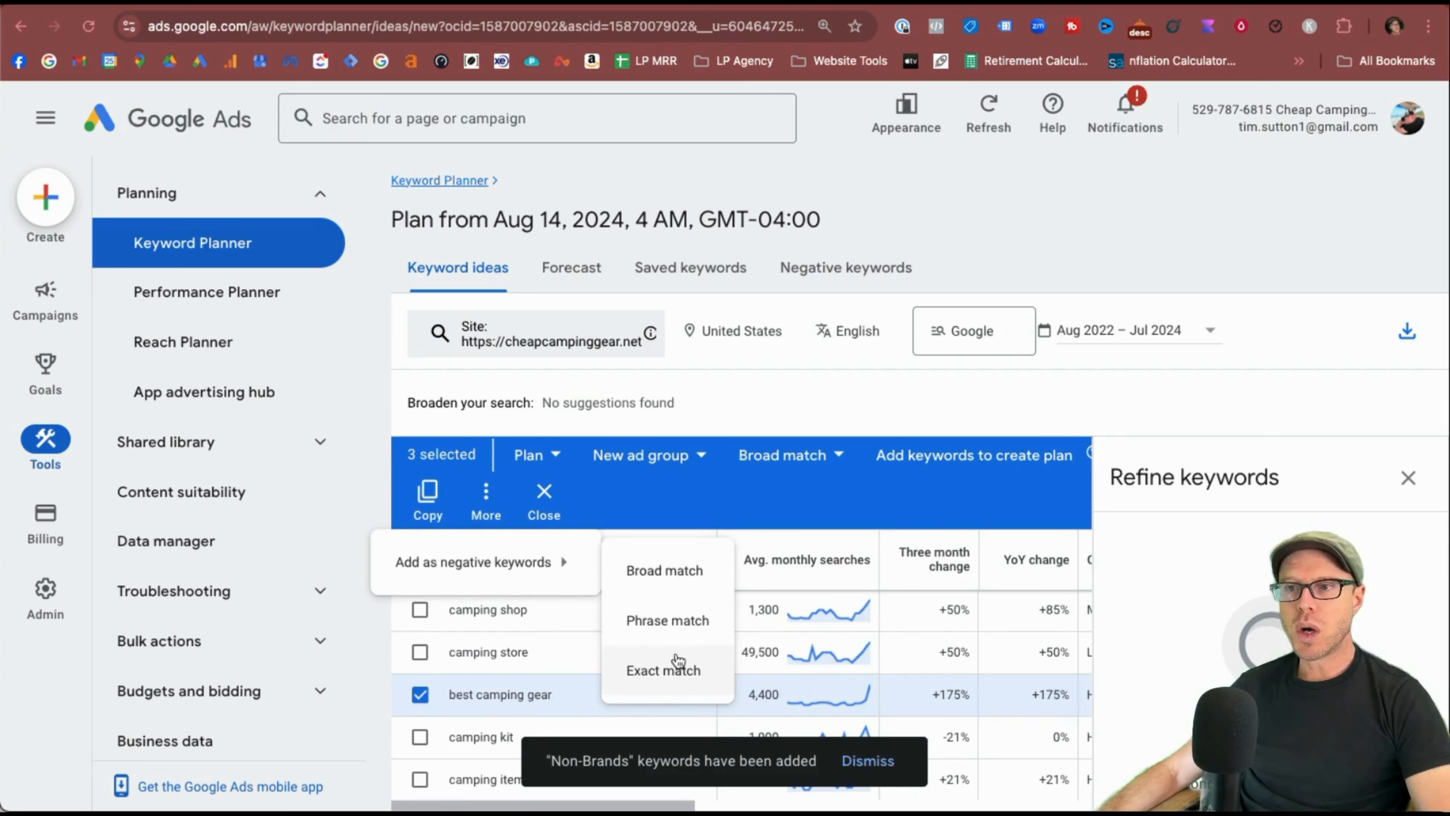
left_click(546, 461)
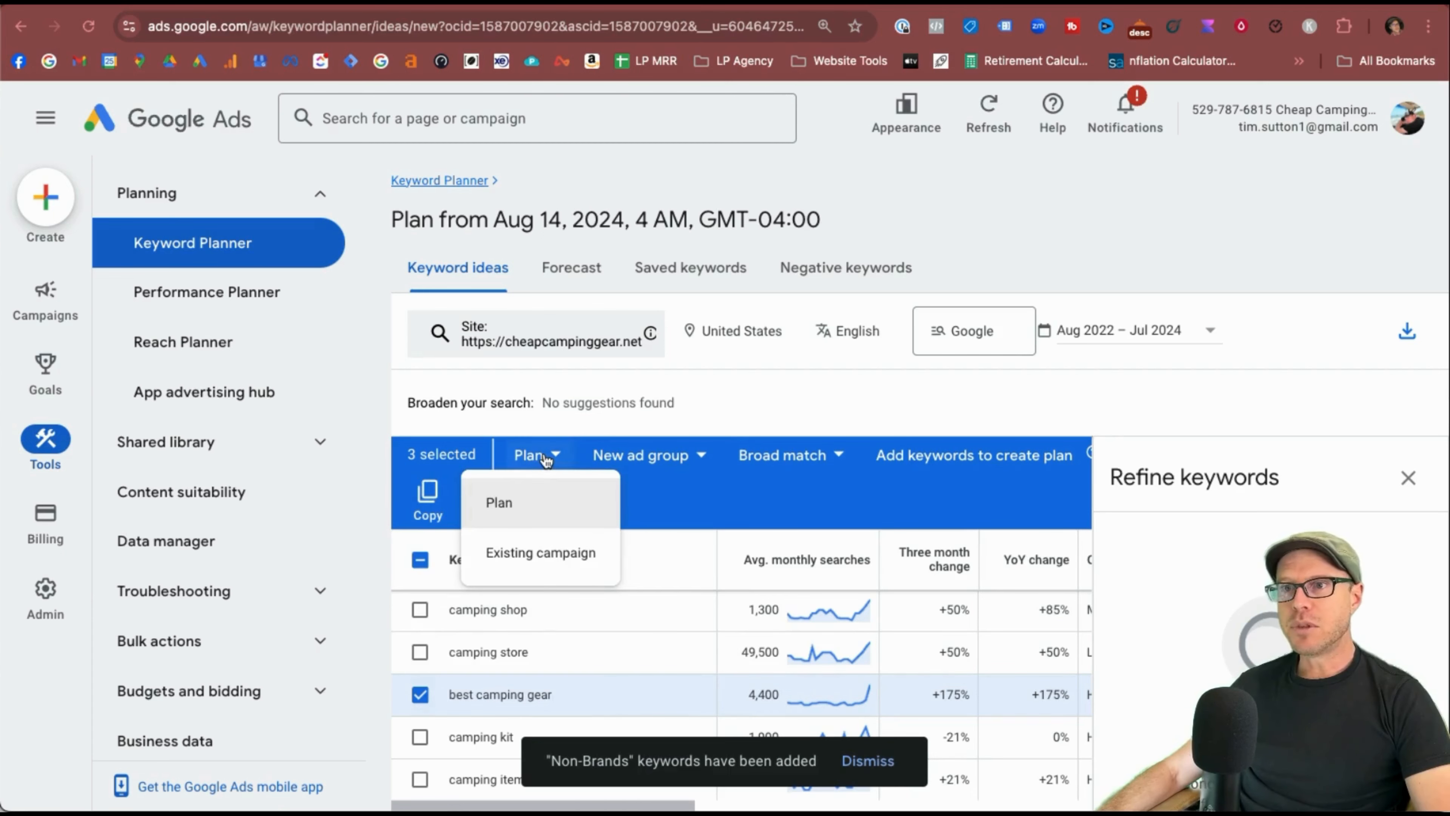
Add the three keywords as broad match to Test1's test camping gear ad group and confirm.
left_click(534, 553)
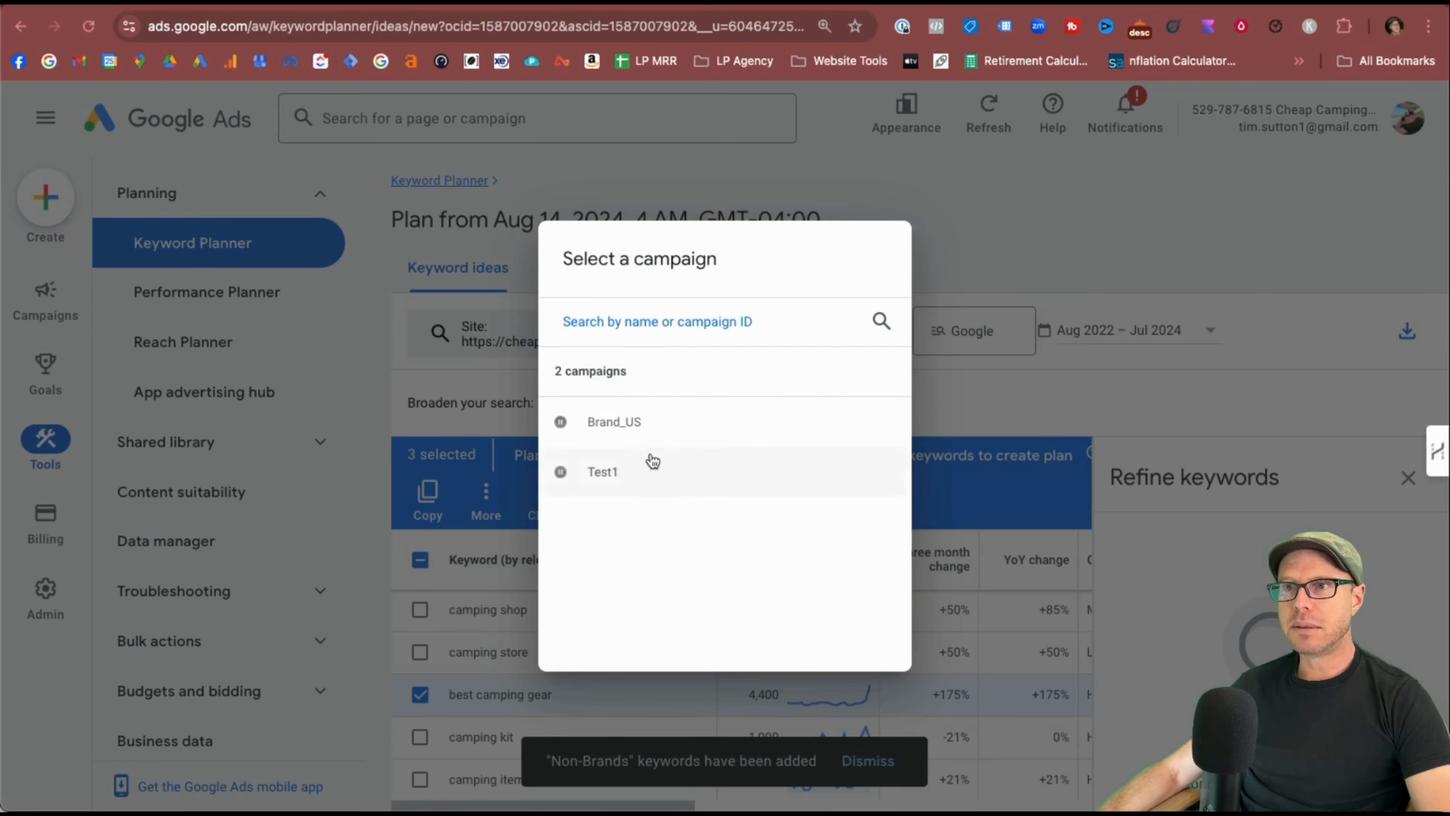
left_click(673, 477)
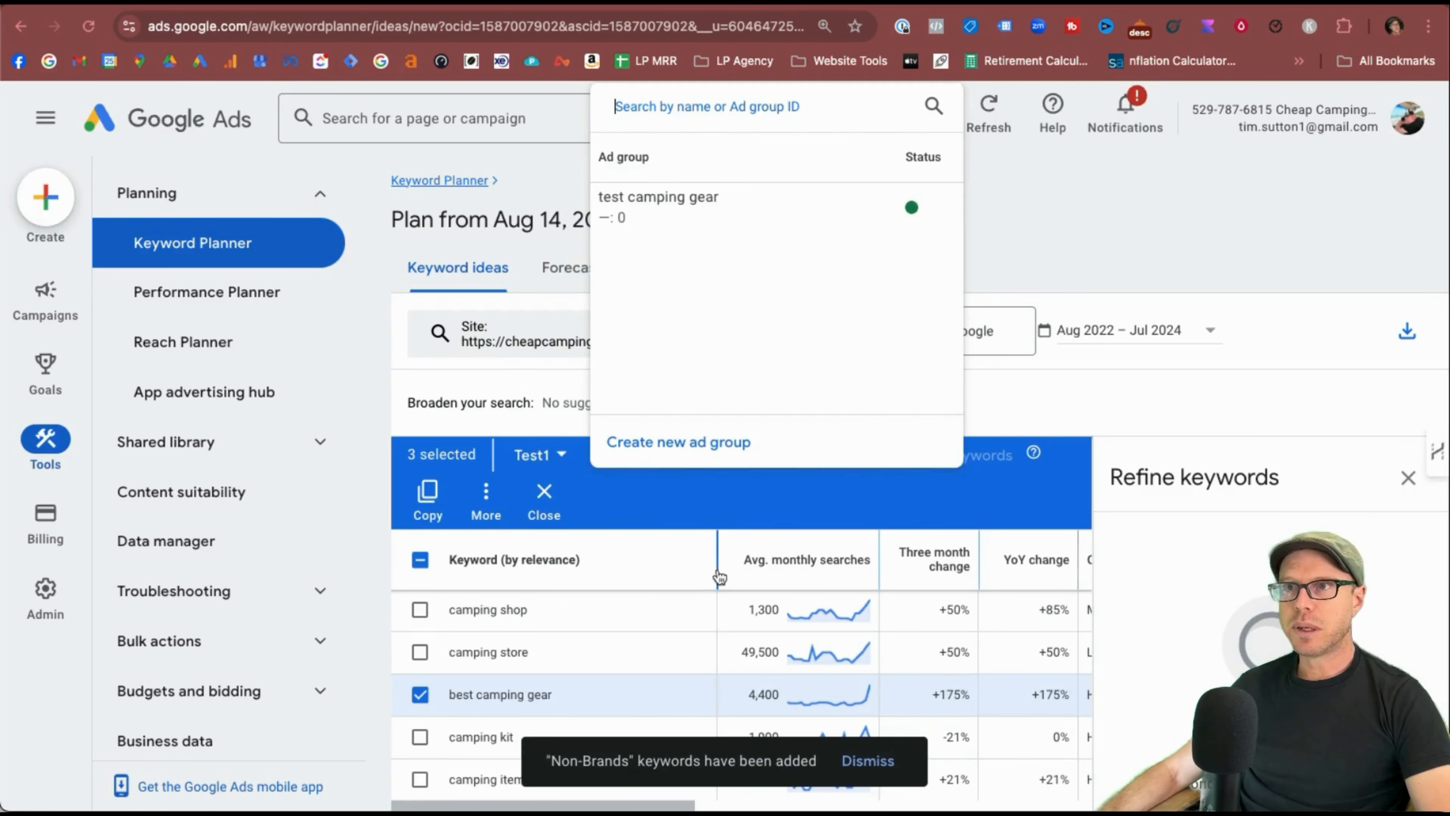
left_click(812, 459)
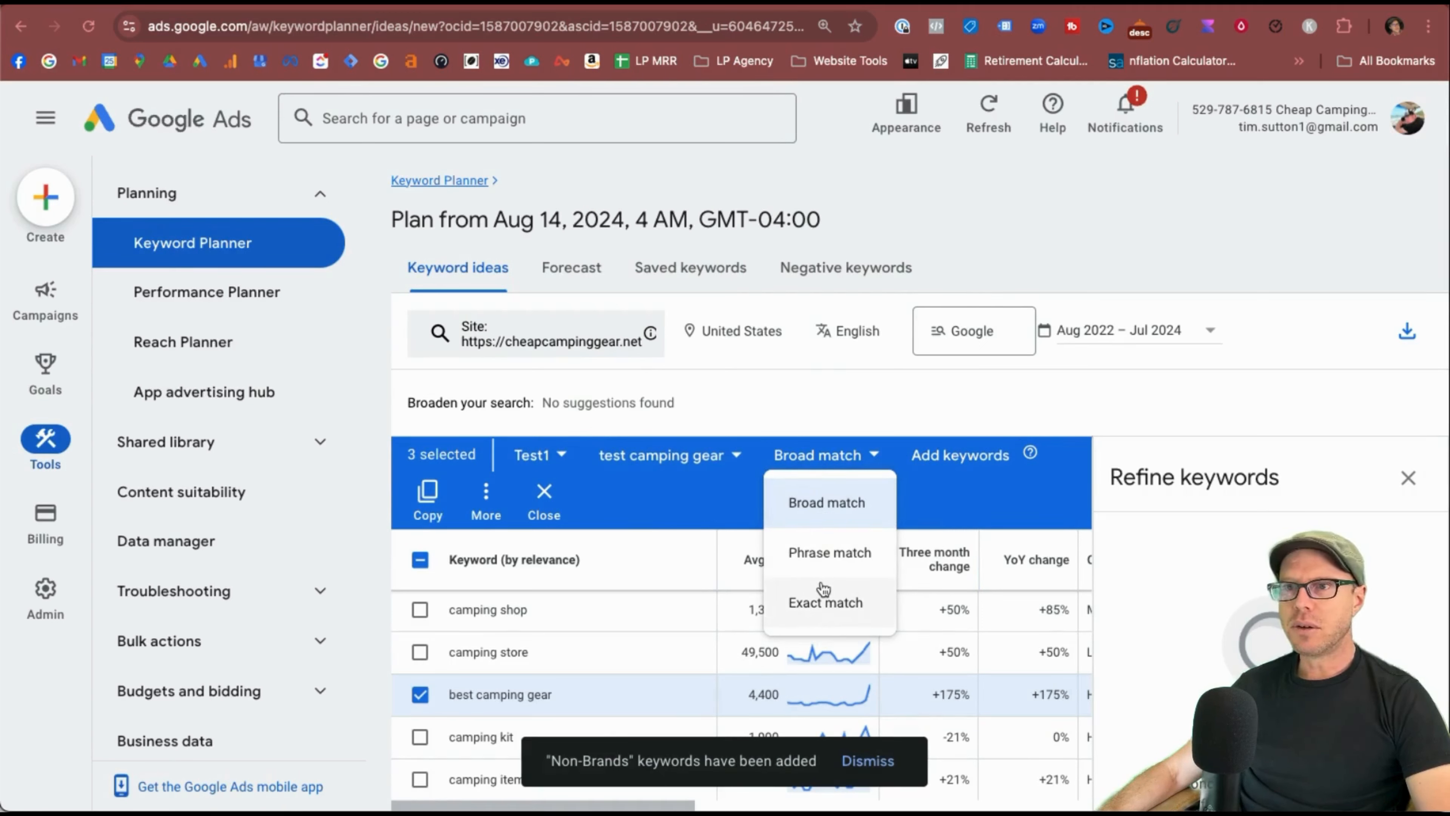
left_click(967, 485)
left_click(825, 455)
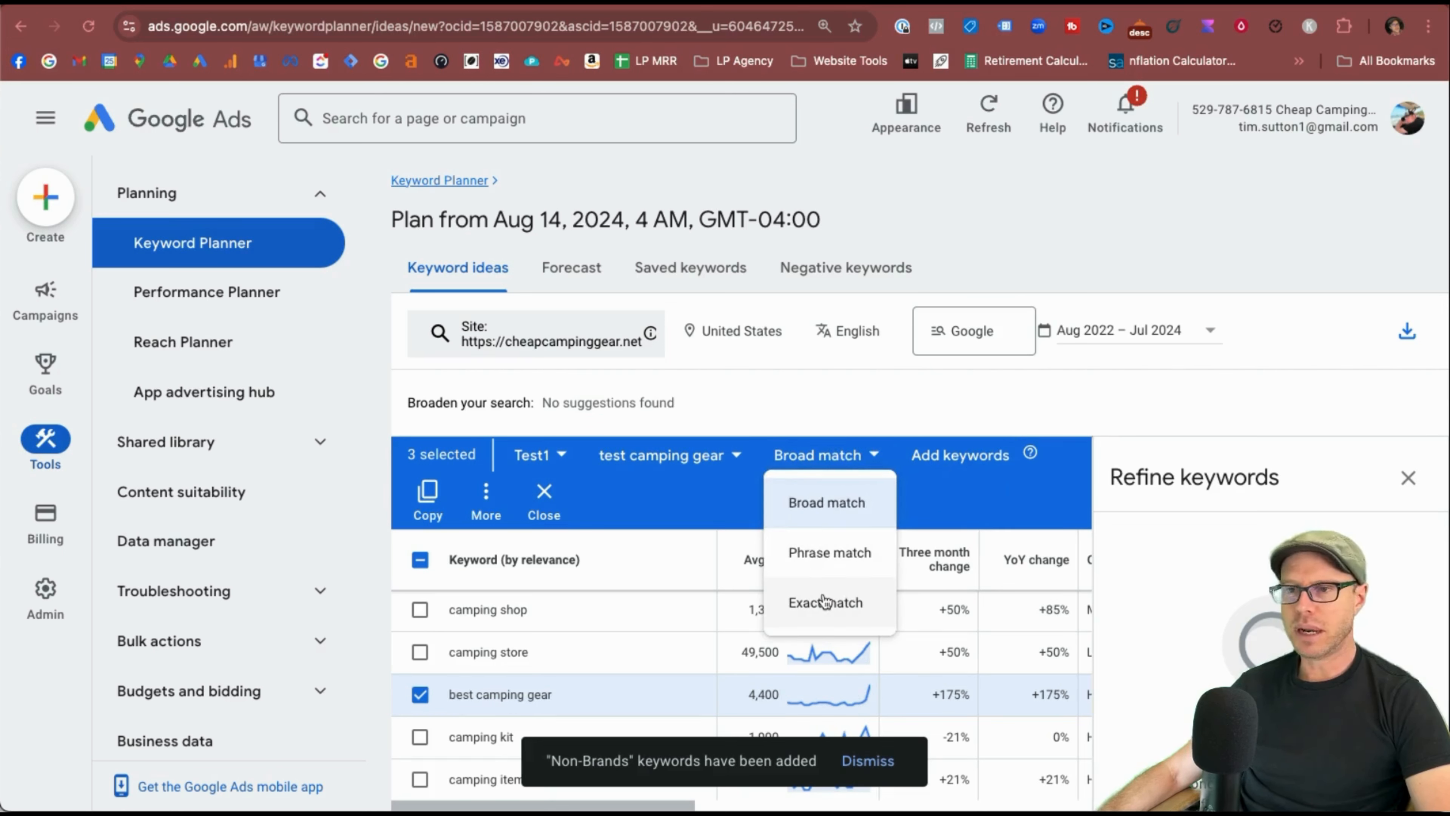
left_click(957, 459)
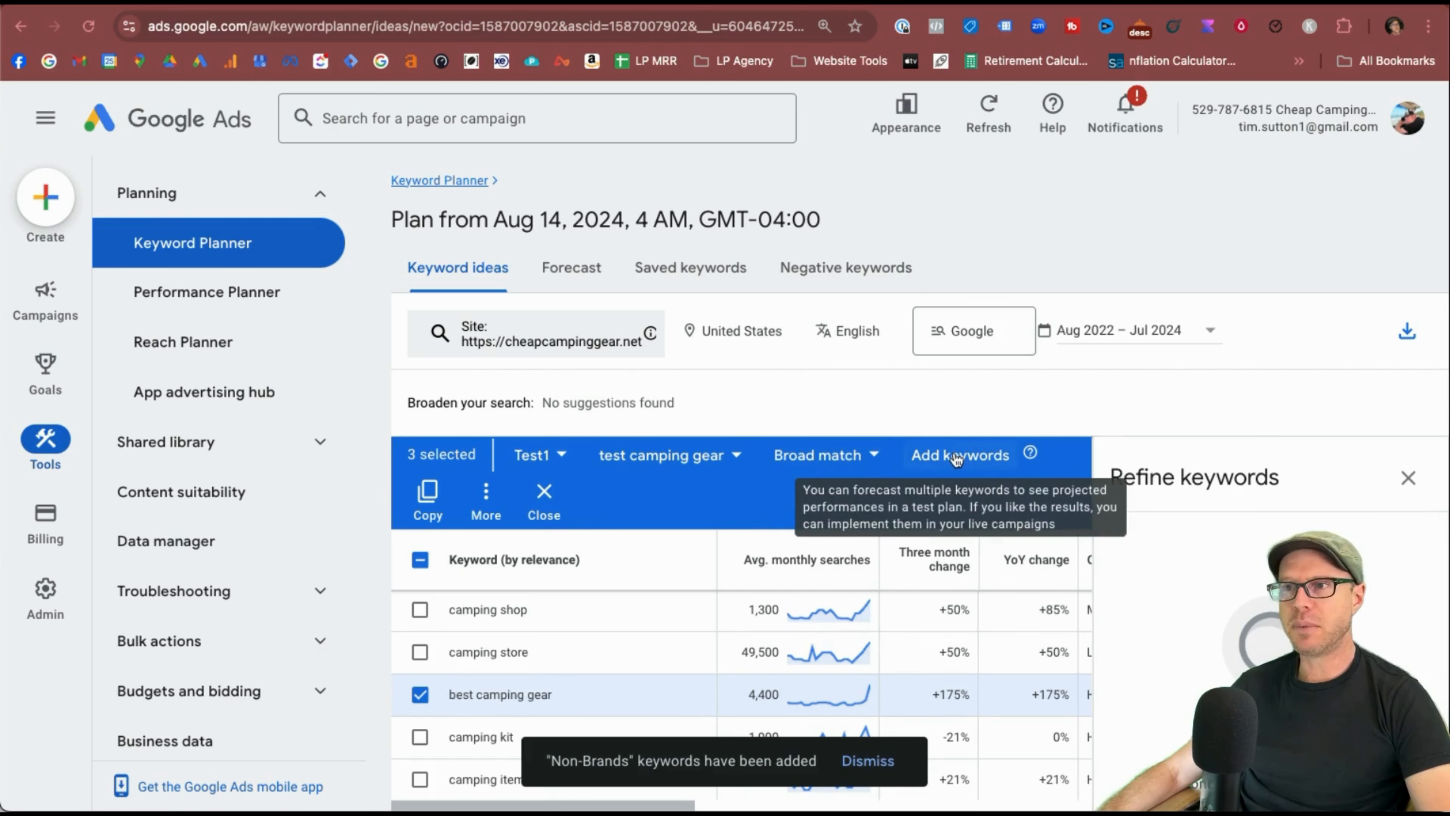
left_click(956, 457)
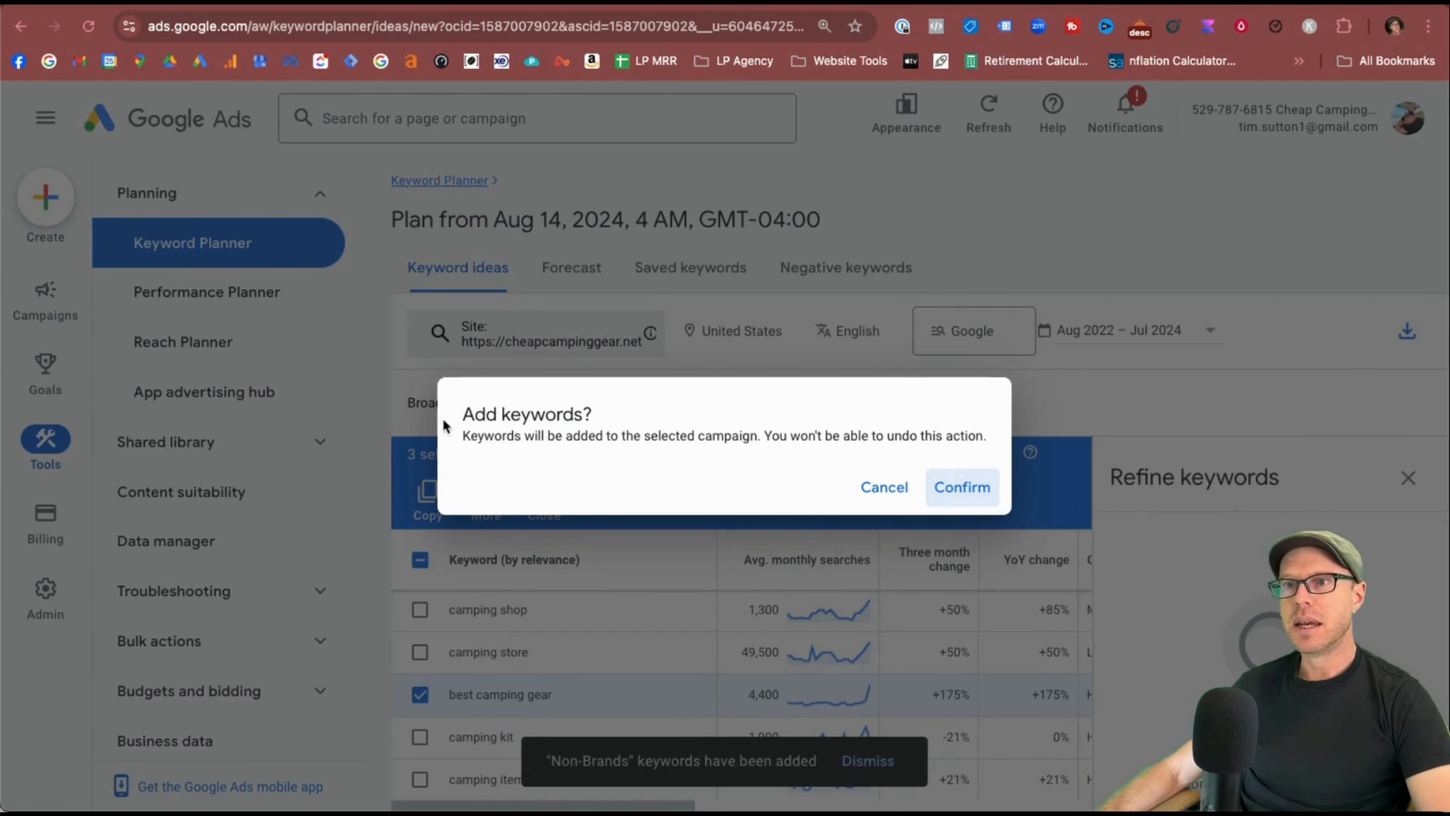
left_click(522, 416)
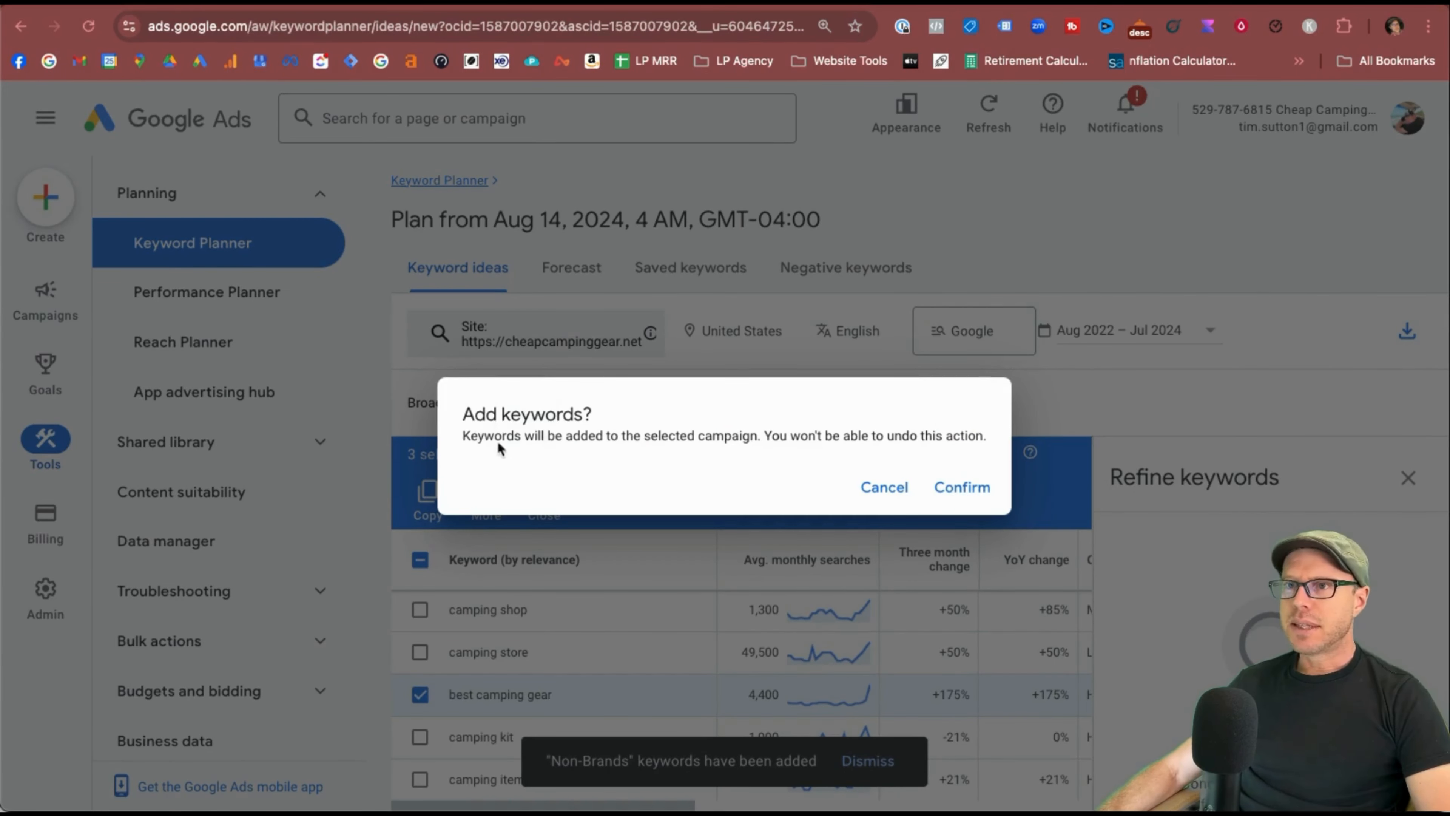
left_click_drag(501, 442, 735, 432)
left_click(734, 432)
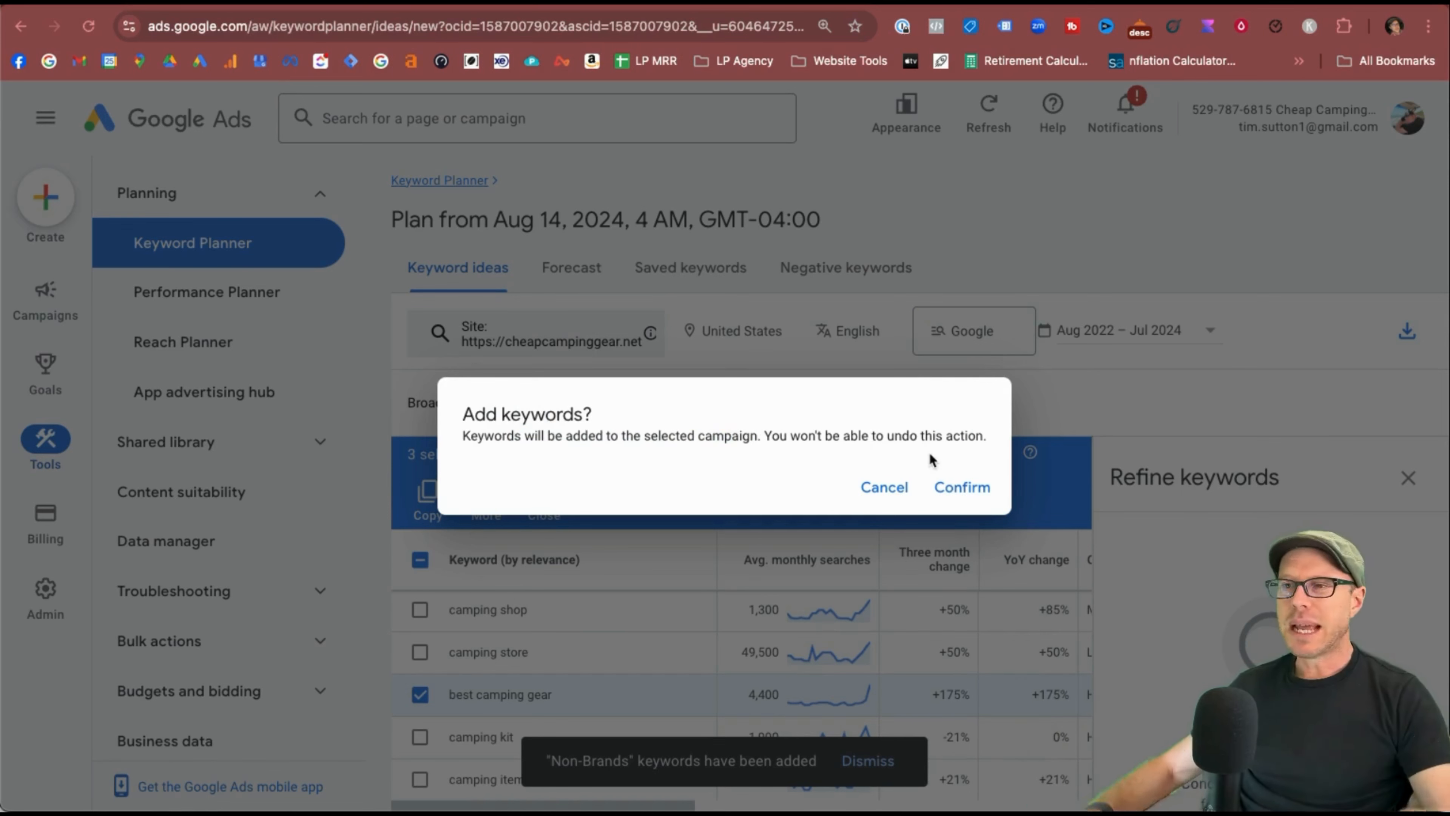
left_click(958, 484)
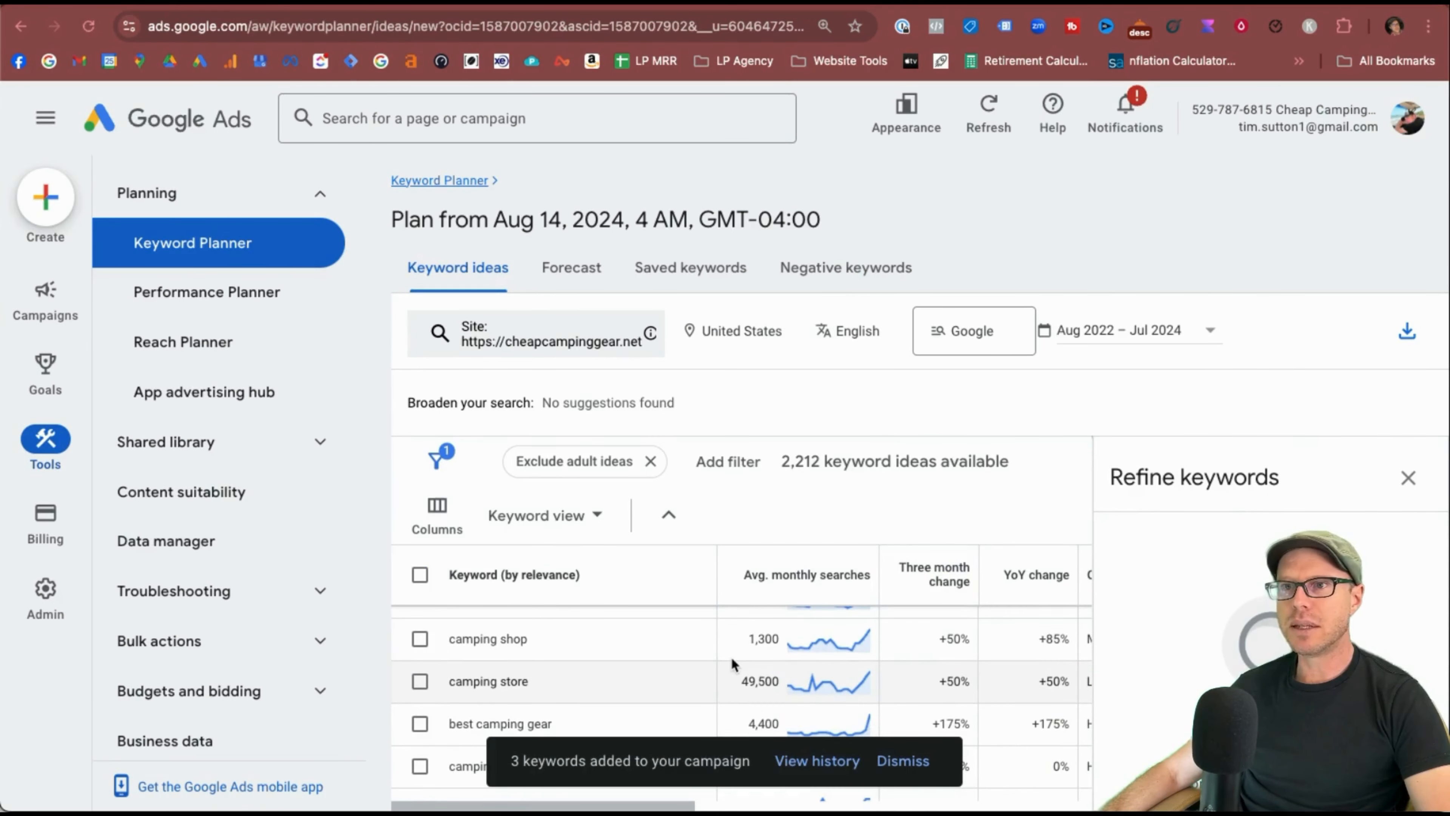
left_click(593, 514)
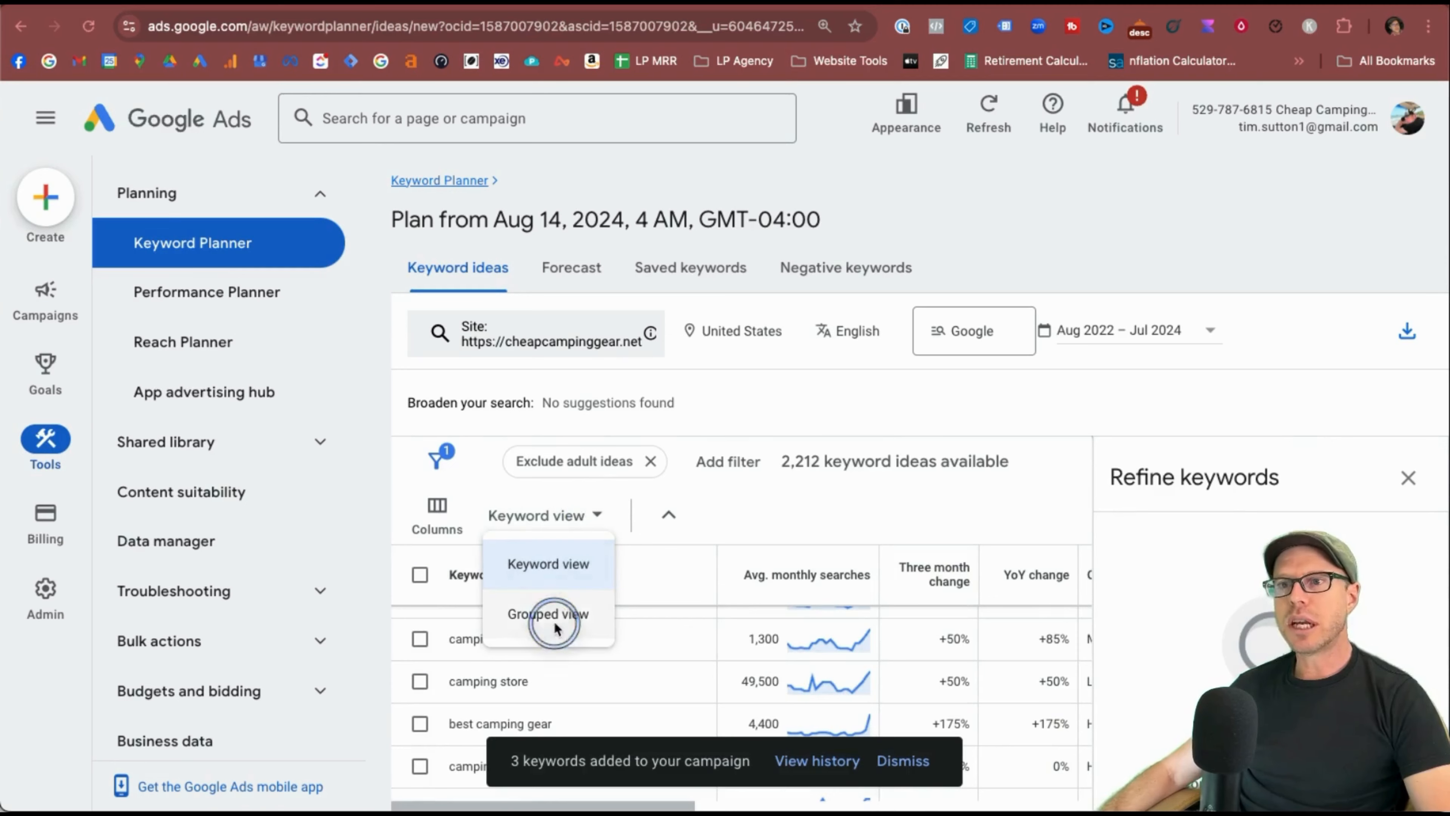
left_click(547, 614)
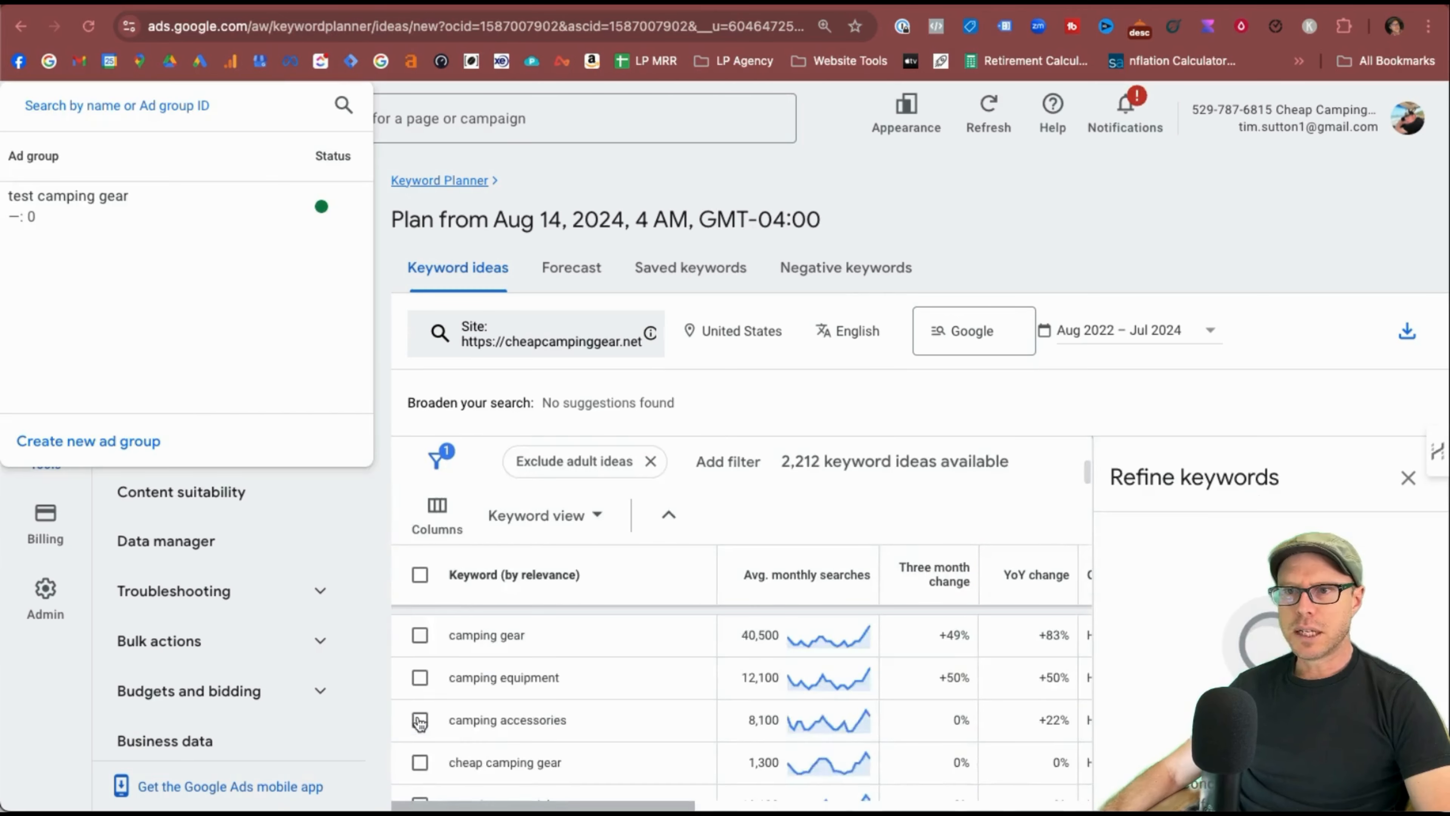
scroll(420, 723, "up", 2)
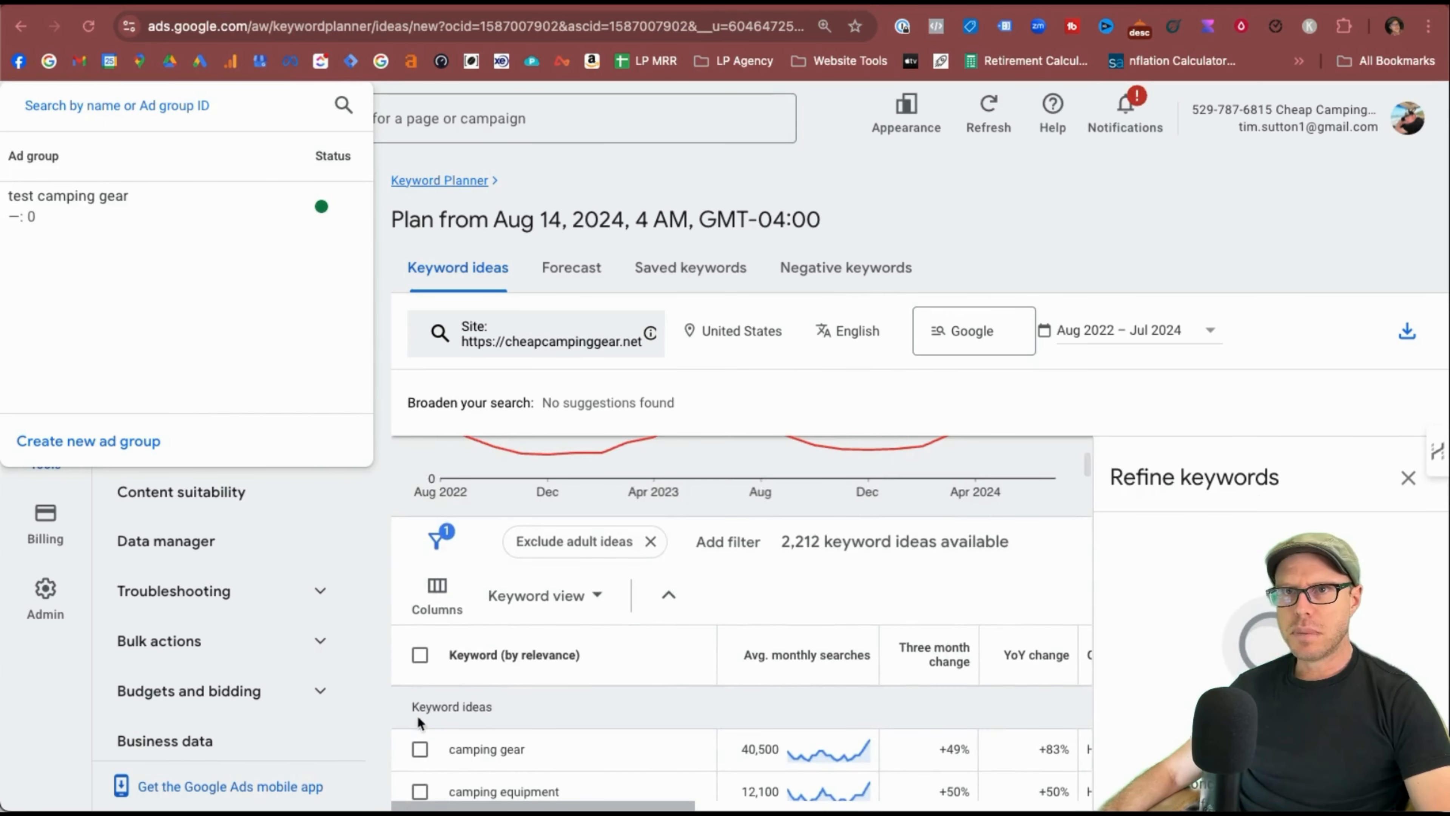
left_click(381, 480)
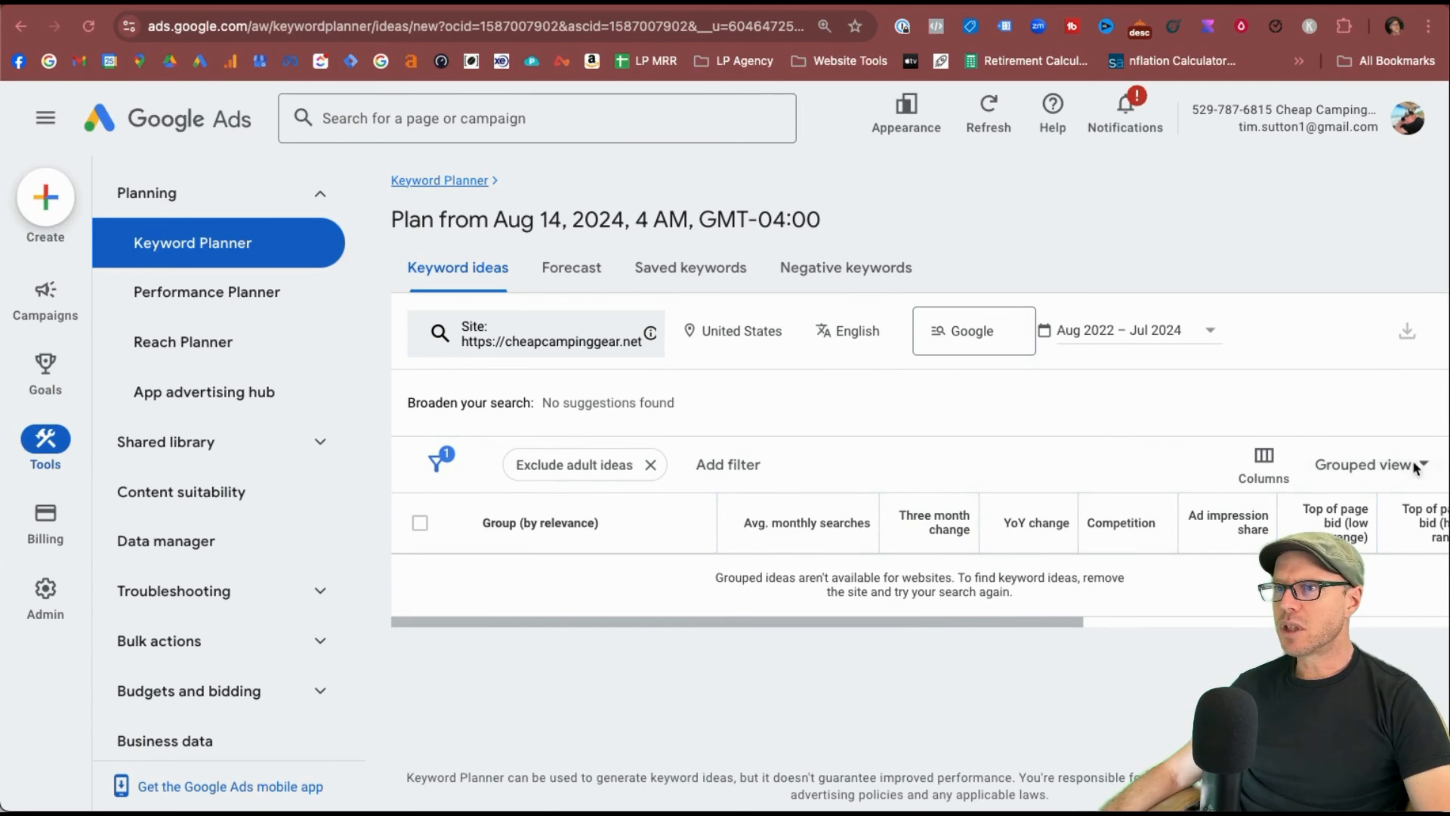
left_click(1416, 468)
left_click(800, 582)
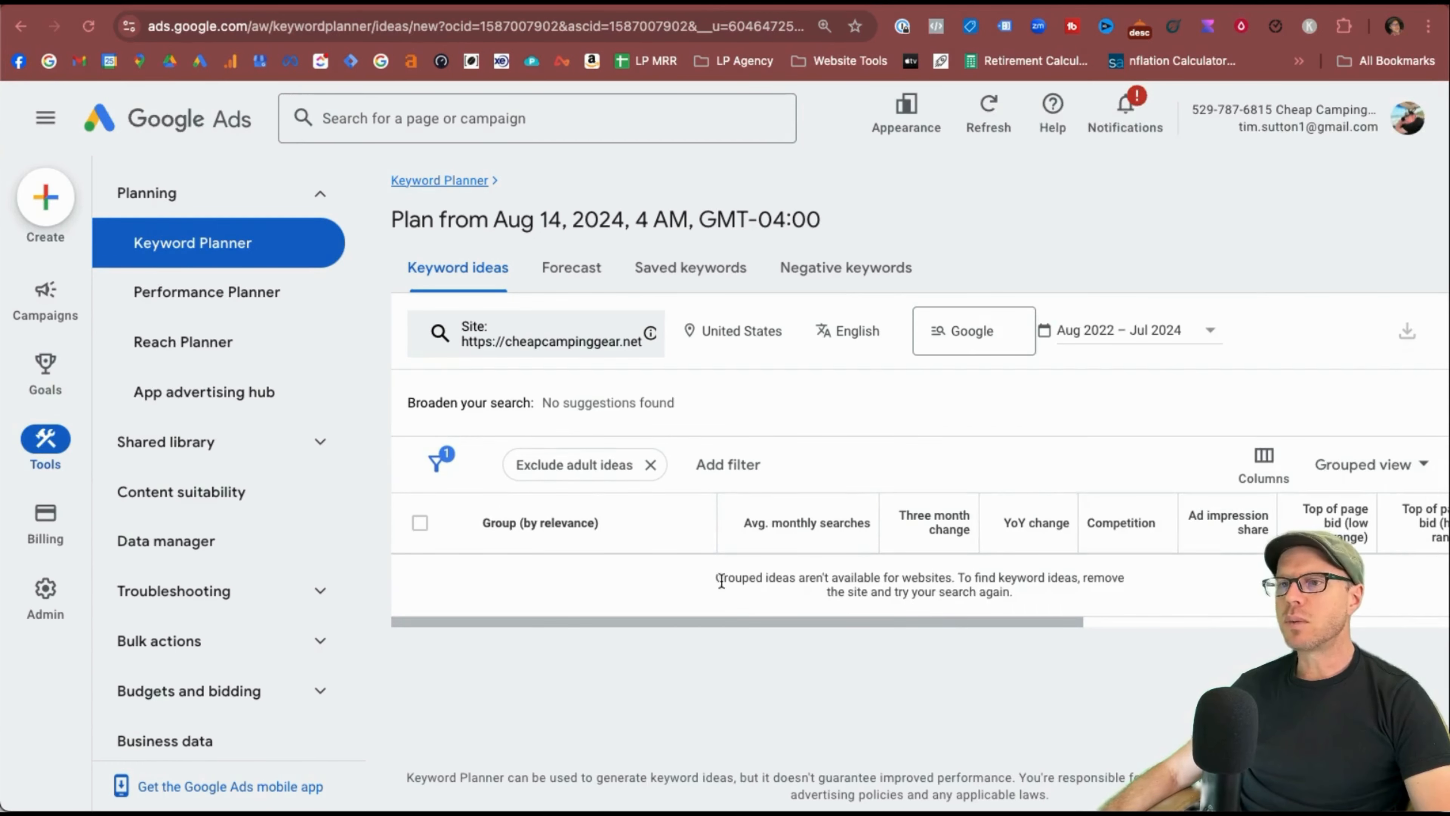
left_click_drag(717, 581, 994, 581)
left_click(993, 580)
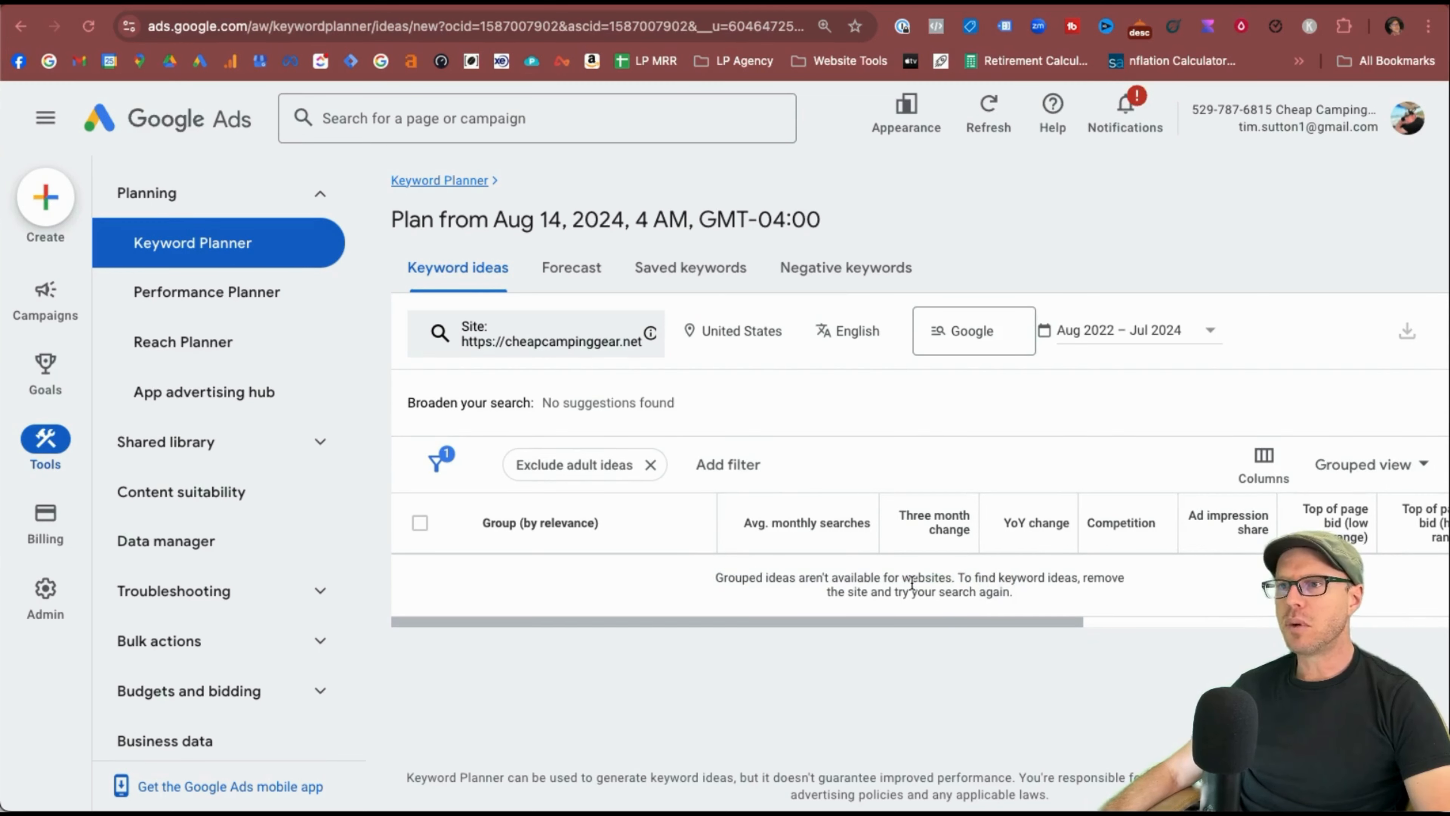
left_click(953, 582)
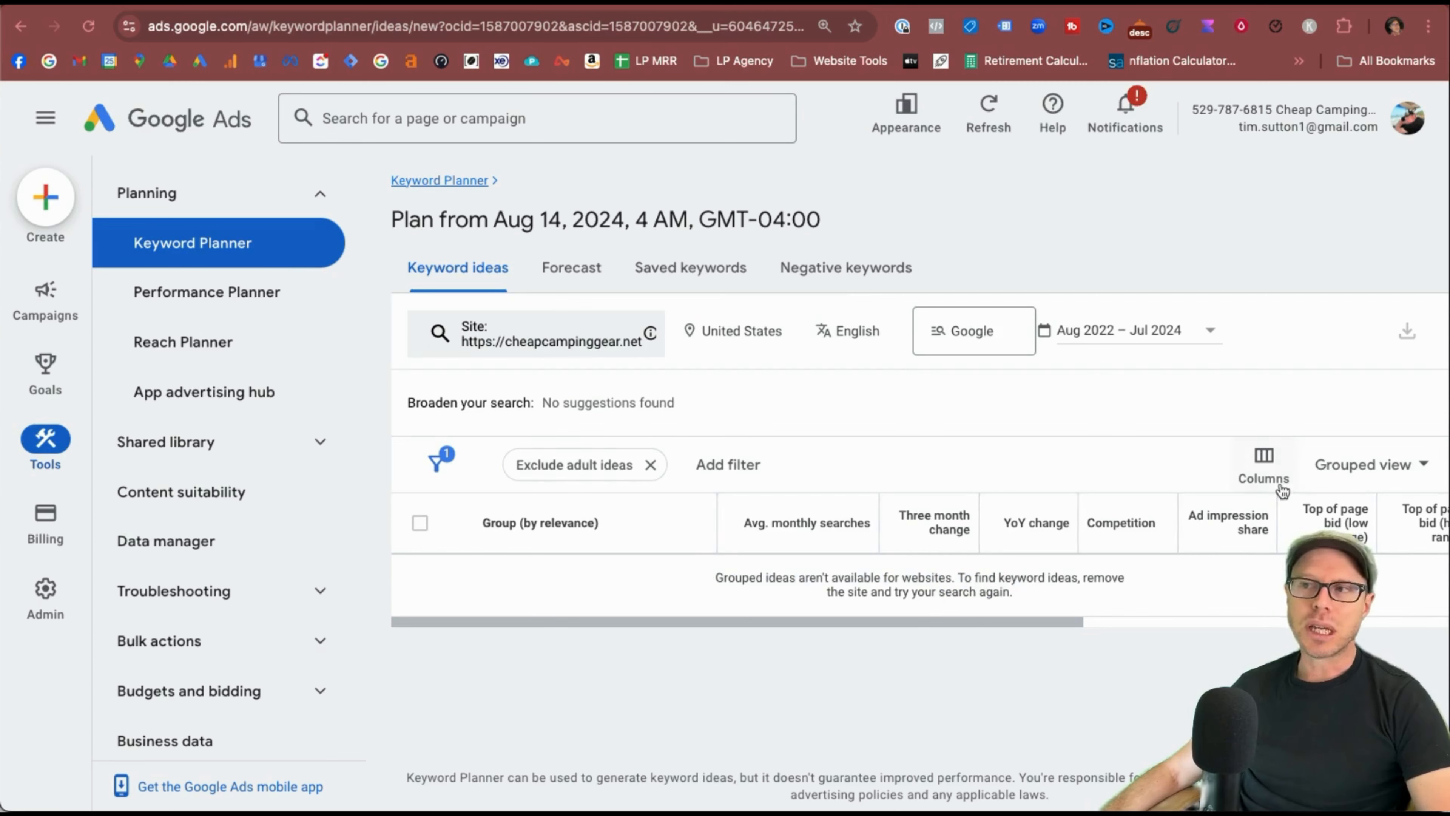
From Keyword Planner home, build a search volume and forecasts plan for teepee tents.
left_click(450, 180)
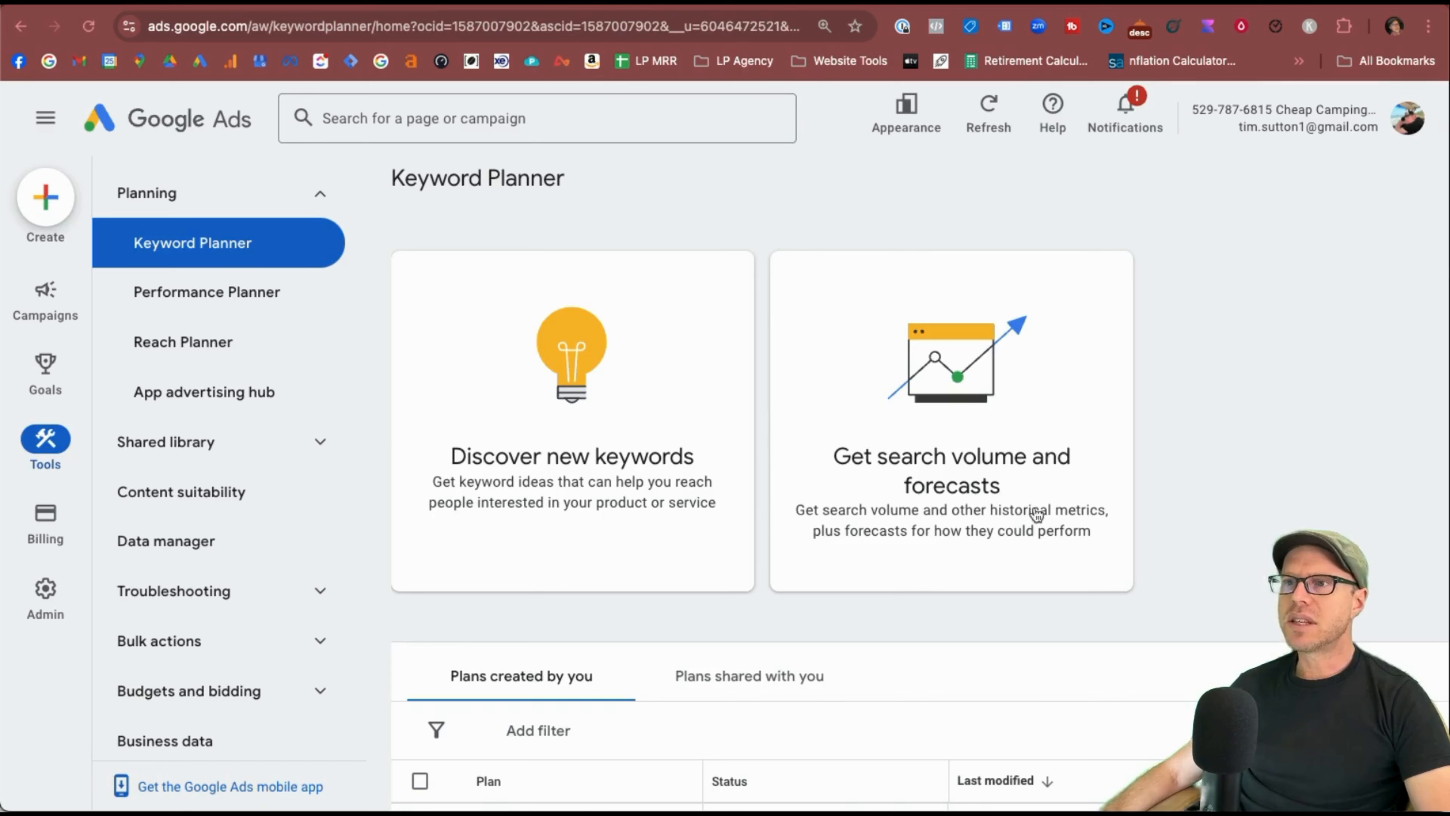
left_click(930, 425)
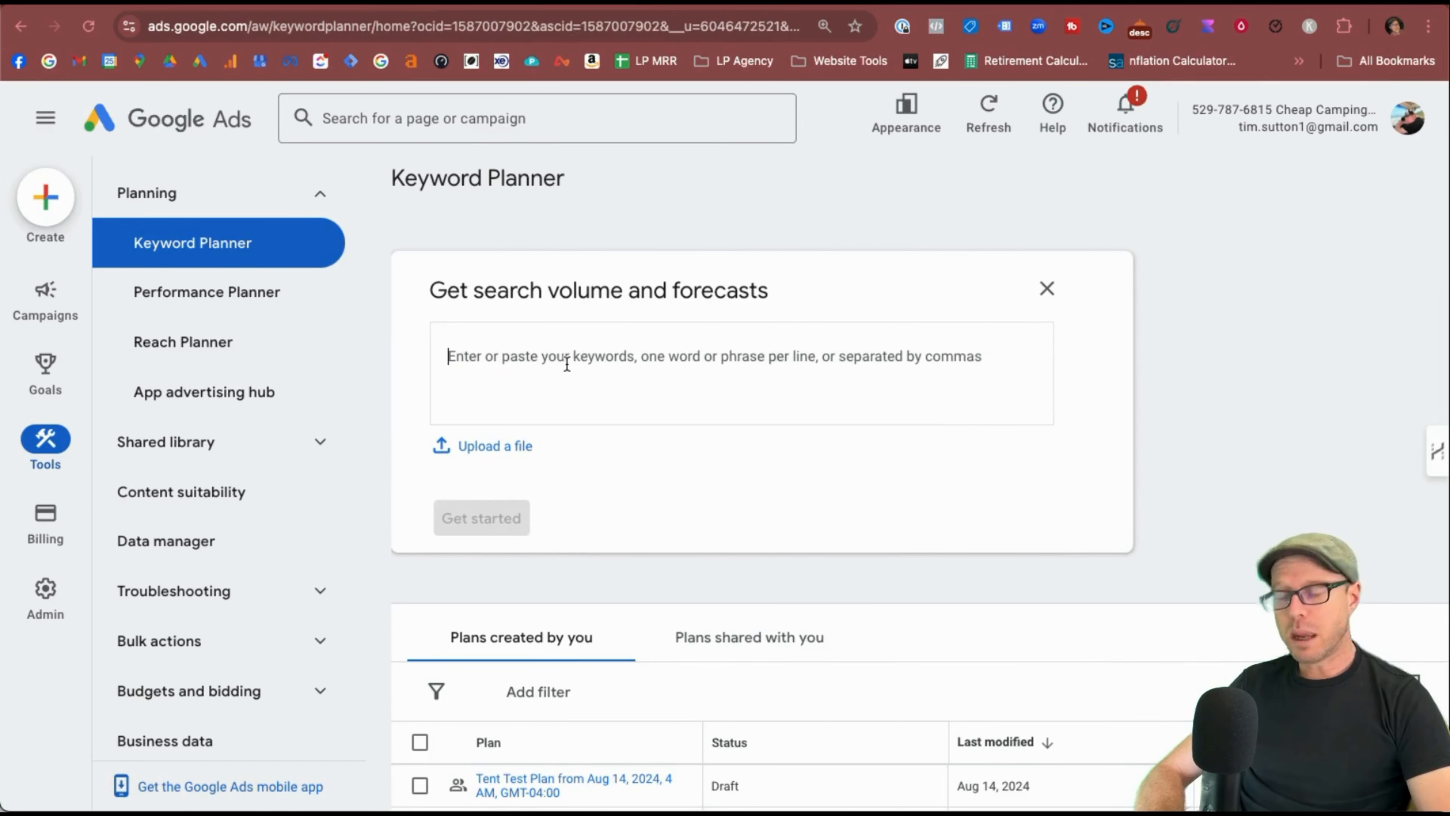
type("teepee tents")
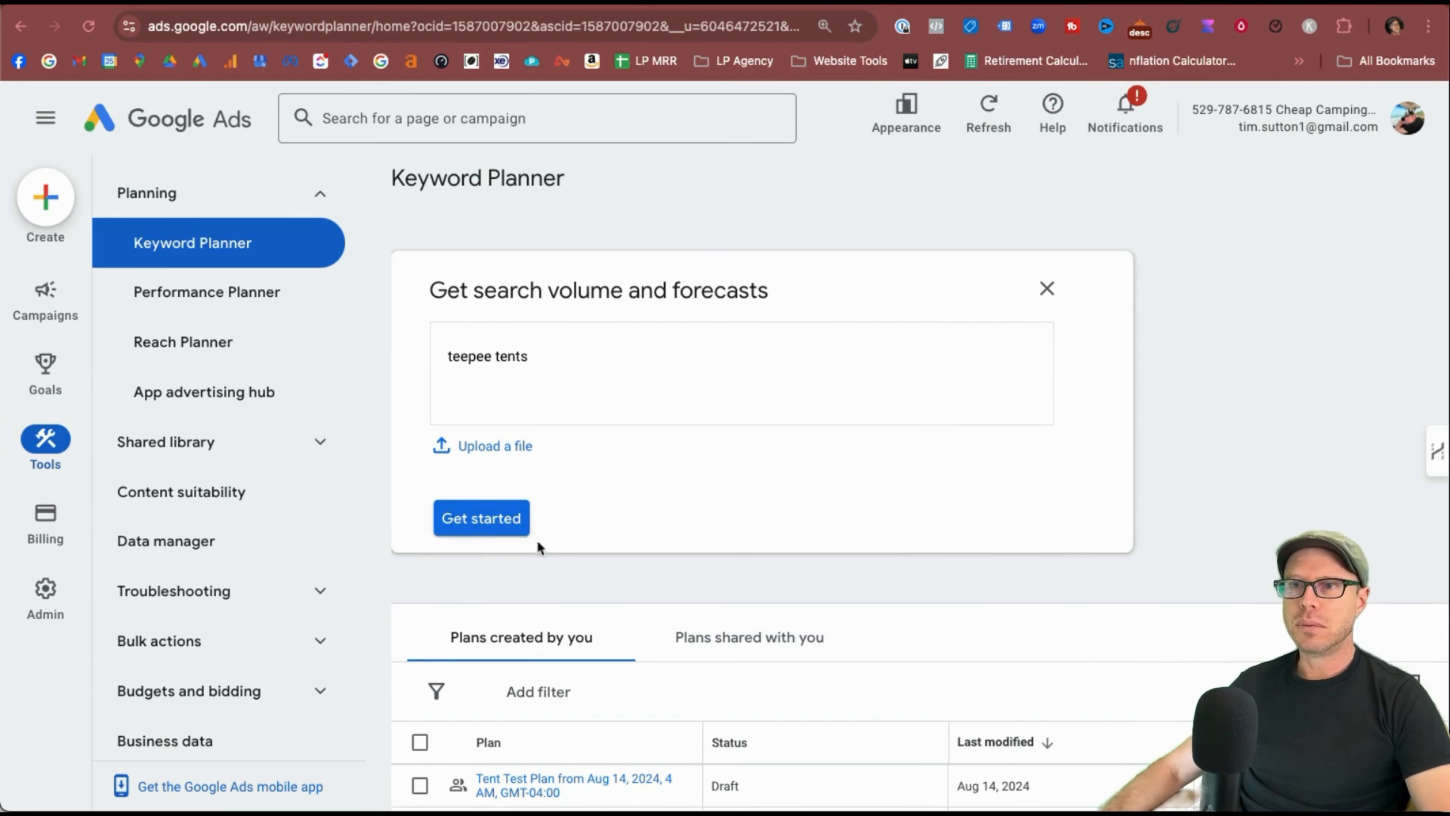
left_click(508, 524)
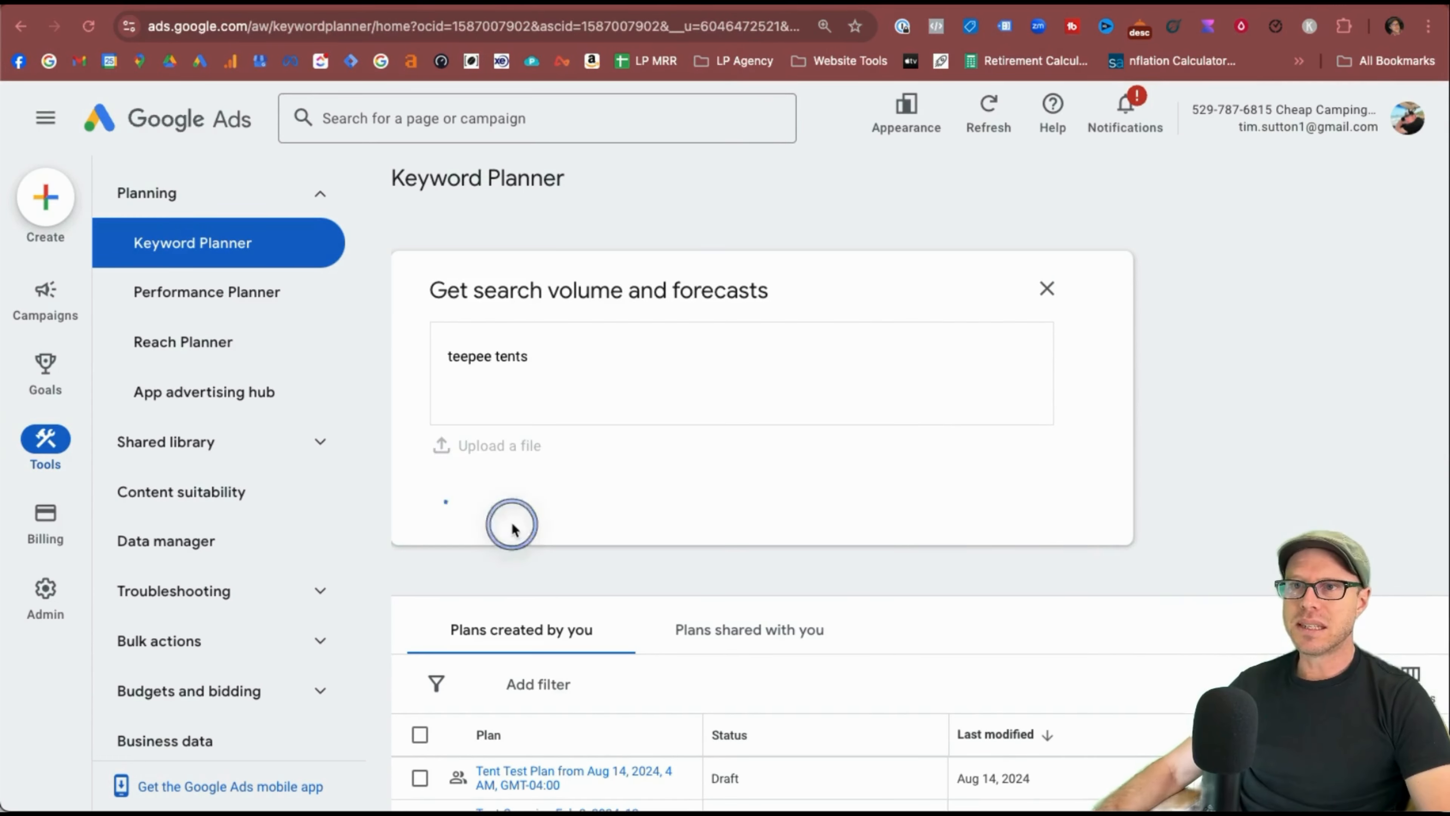
scroll(901, 653, "down", 4)
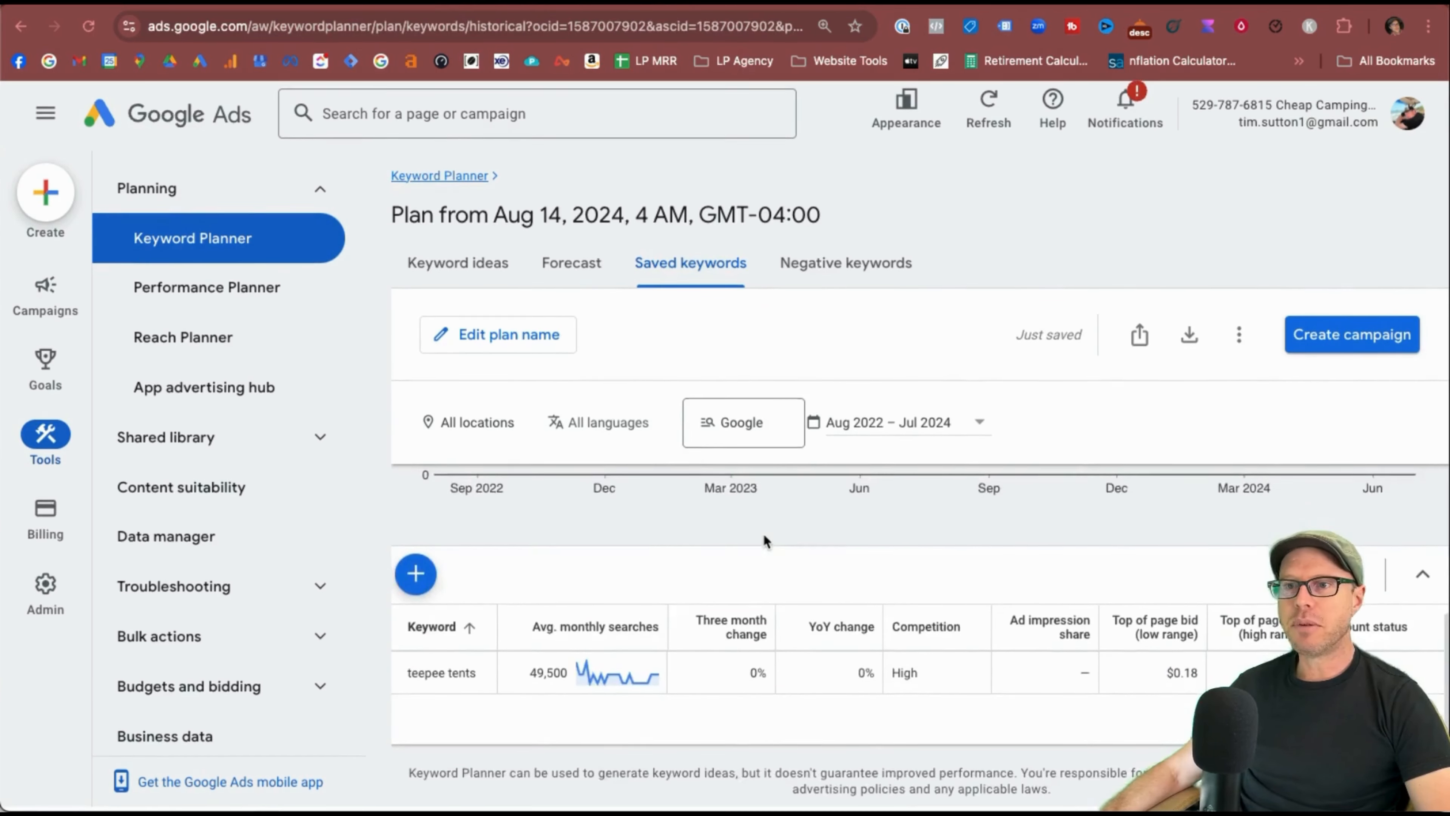
scroll(764, 532, "up", 4)
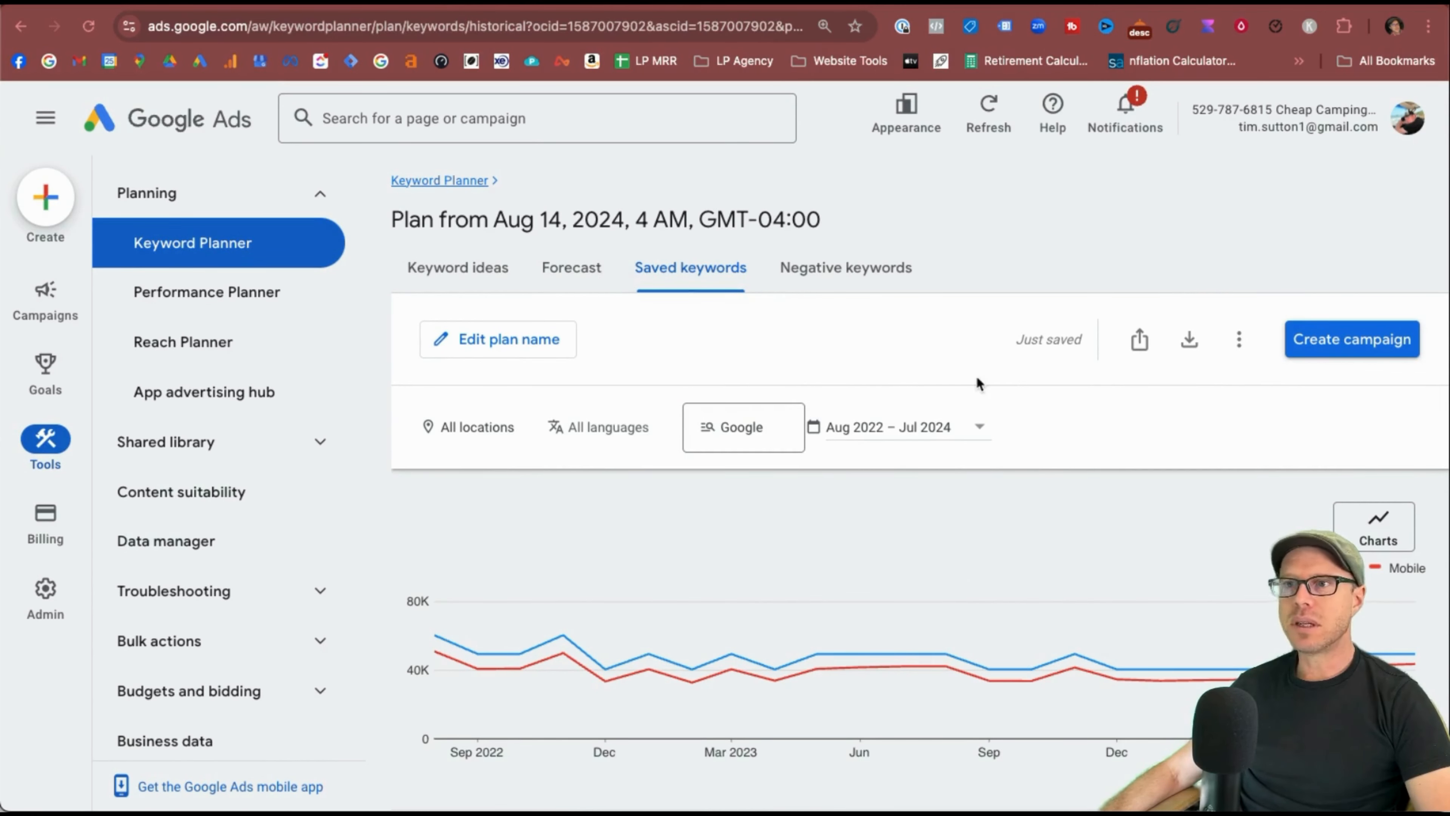
Try renaming the plan and adding more keywords, cancelling both.
left_click(518, 336)
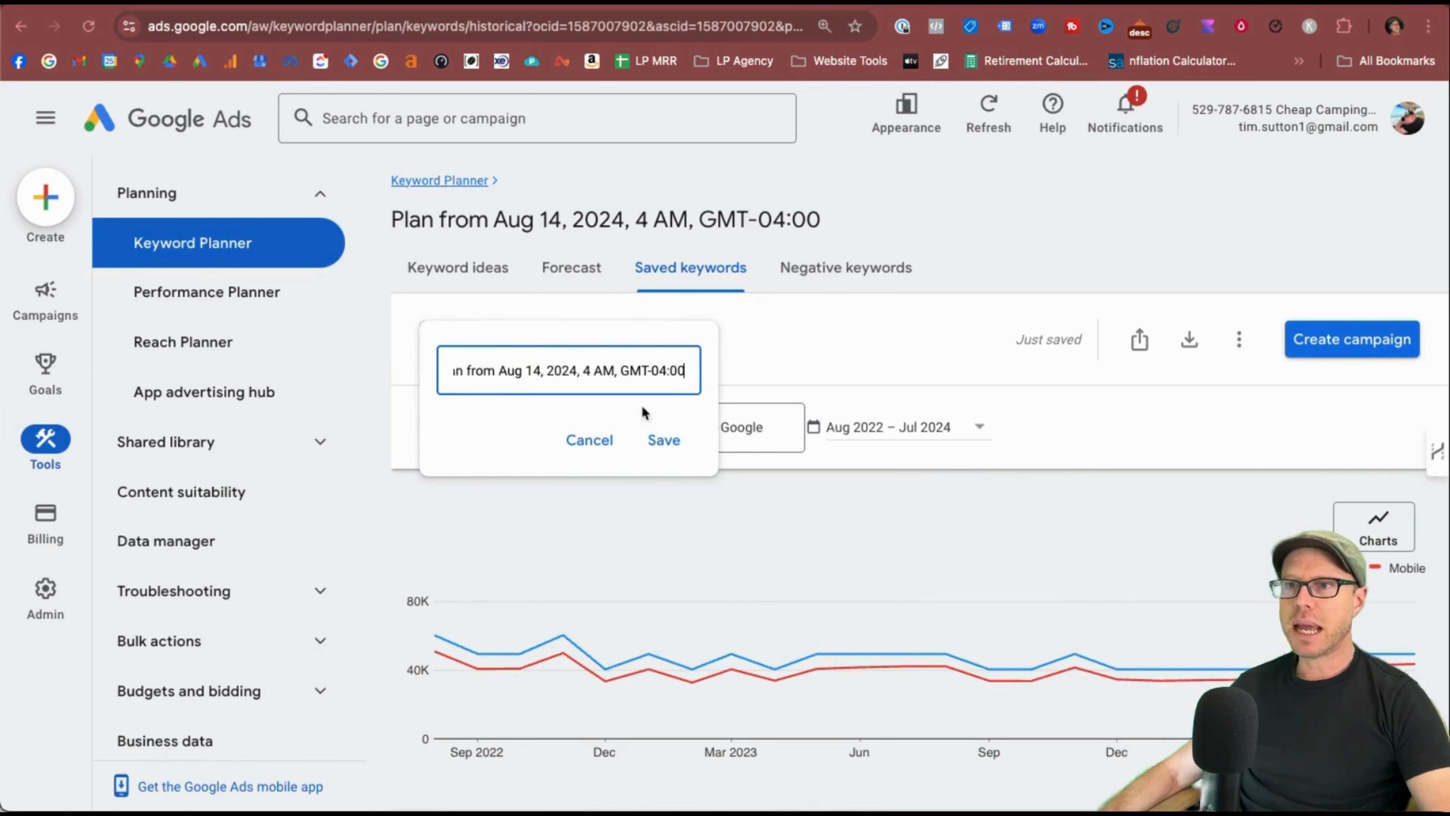
left_click(590, 439)
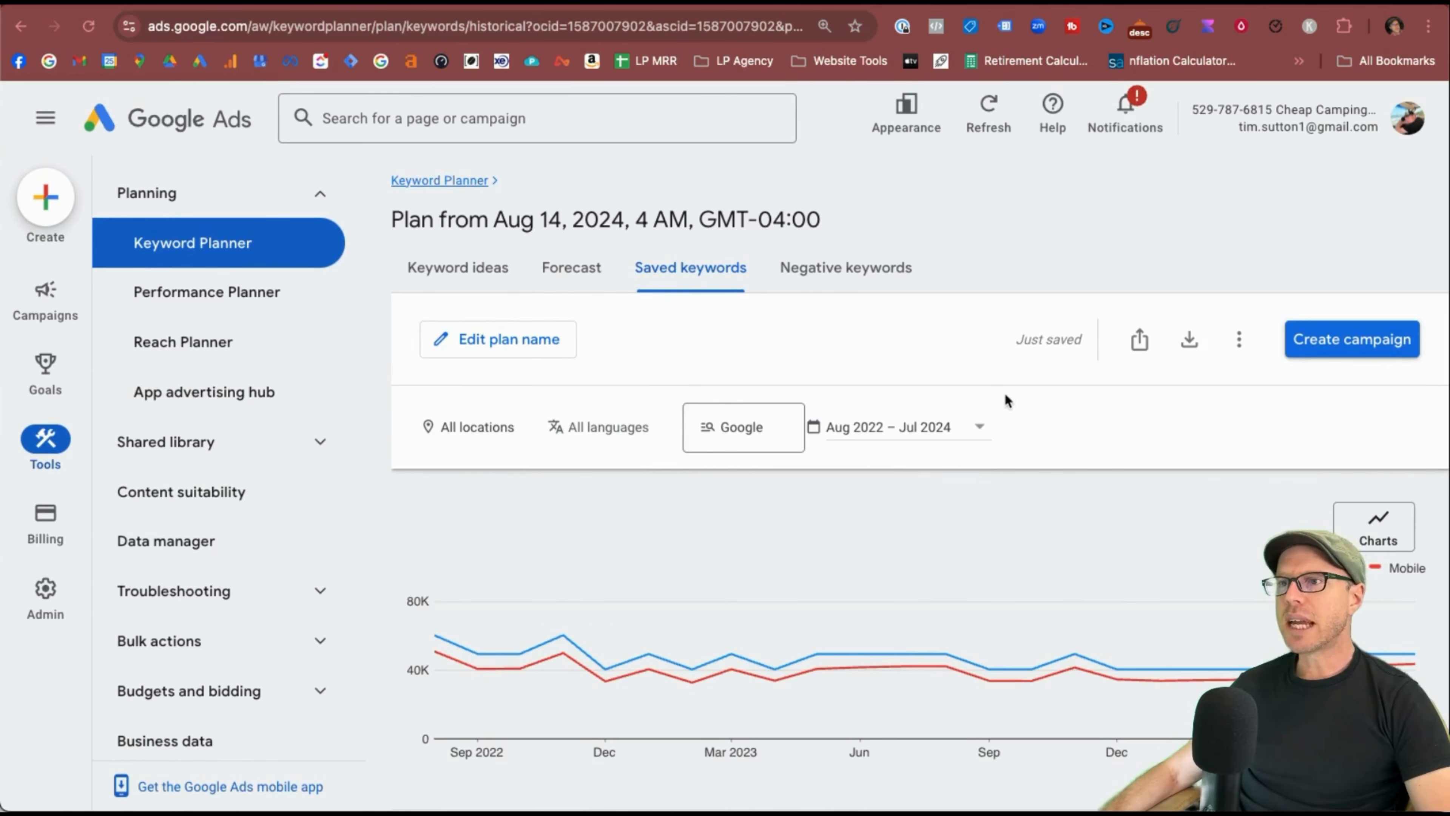
scroll(948, 562, "down", 5)
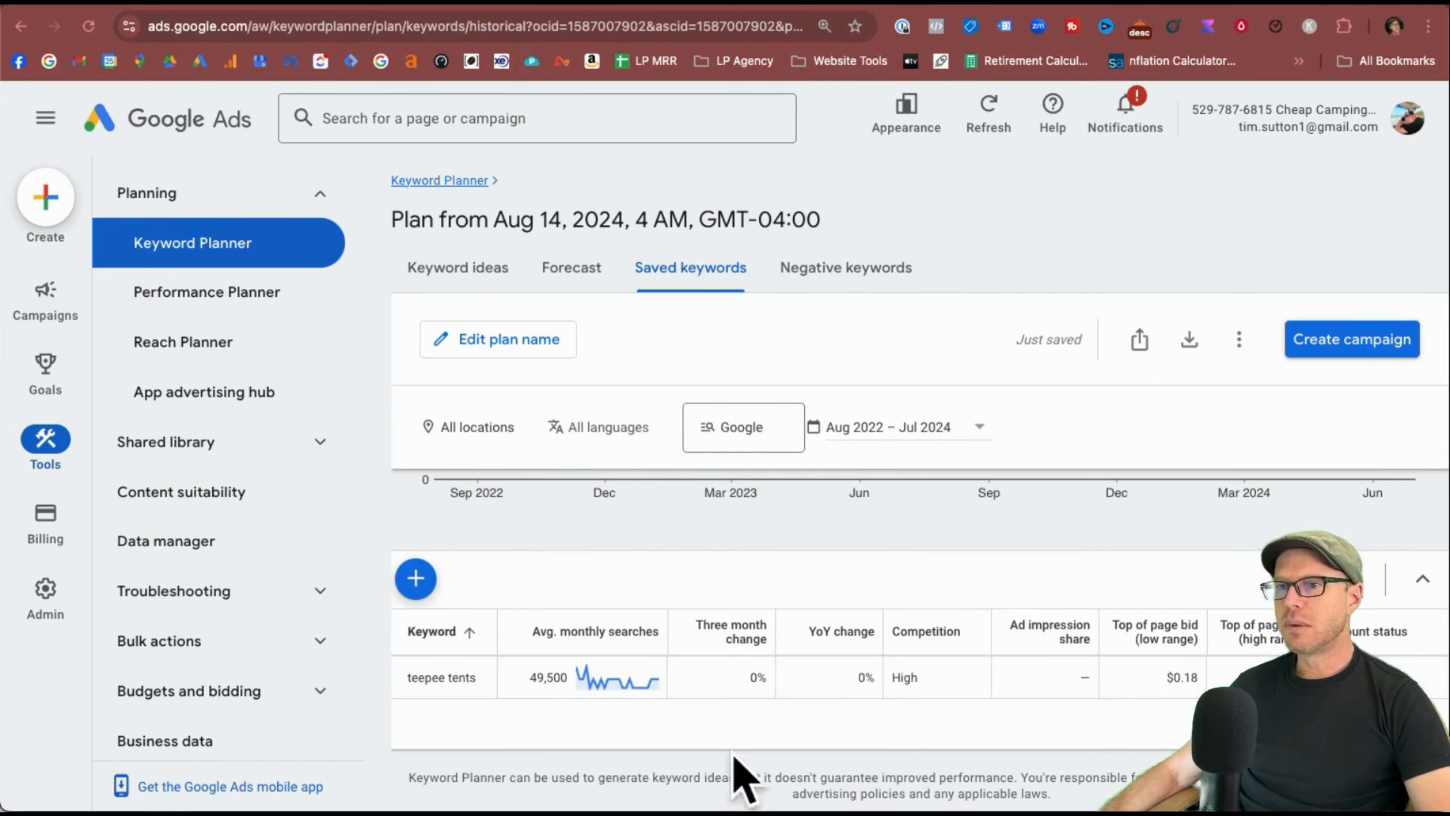
left_click(406, 576)
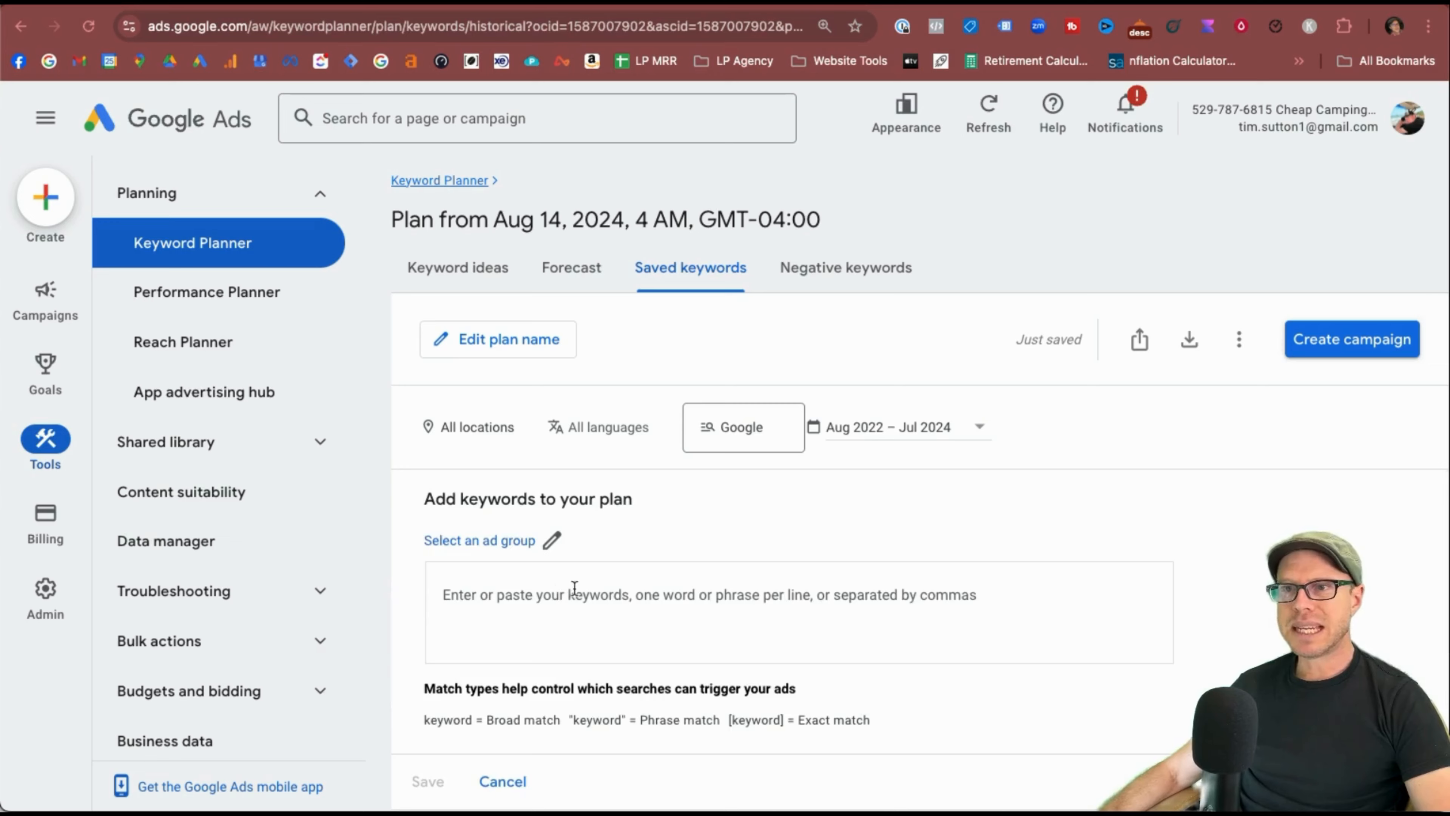
left_click(548, 553)
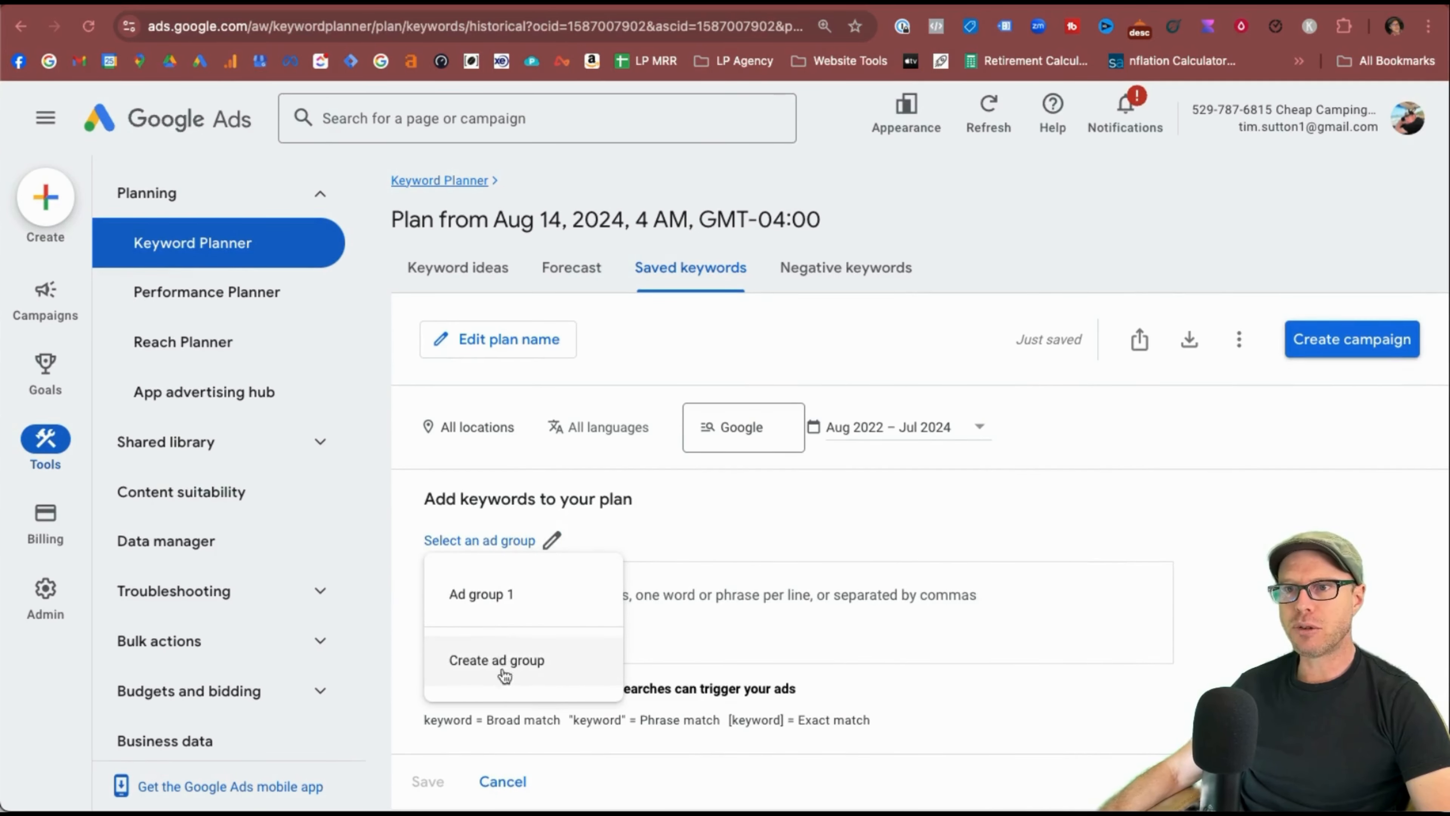
left_click(949, 698)
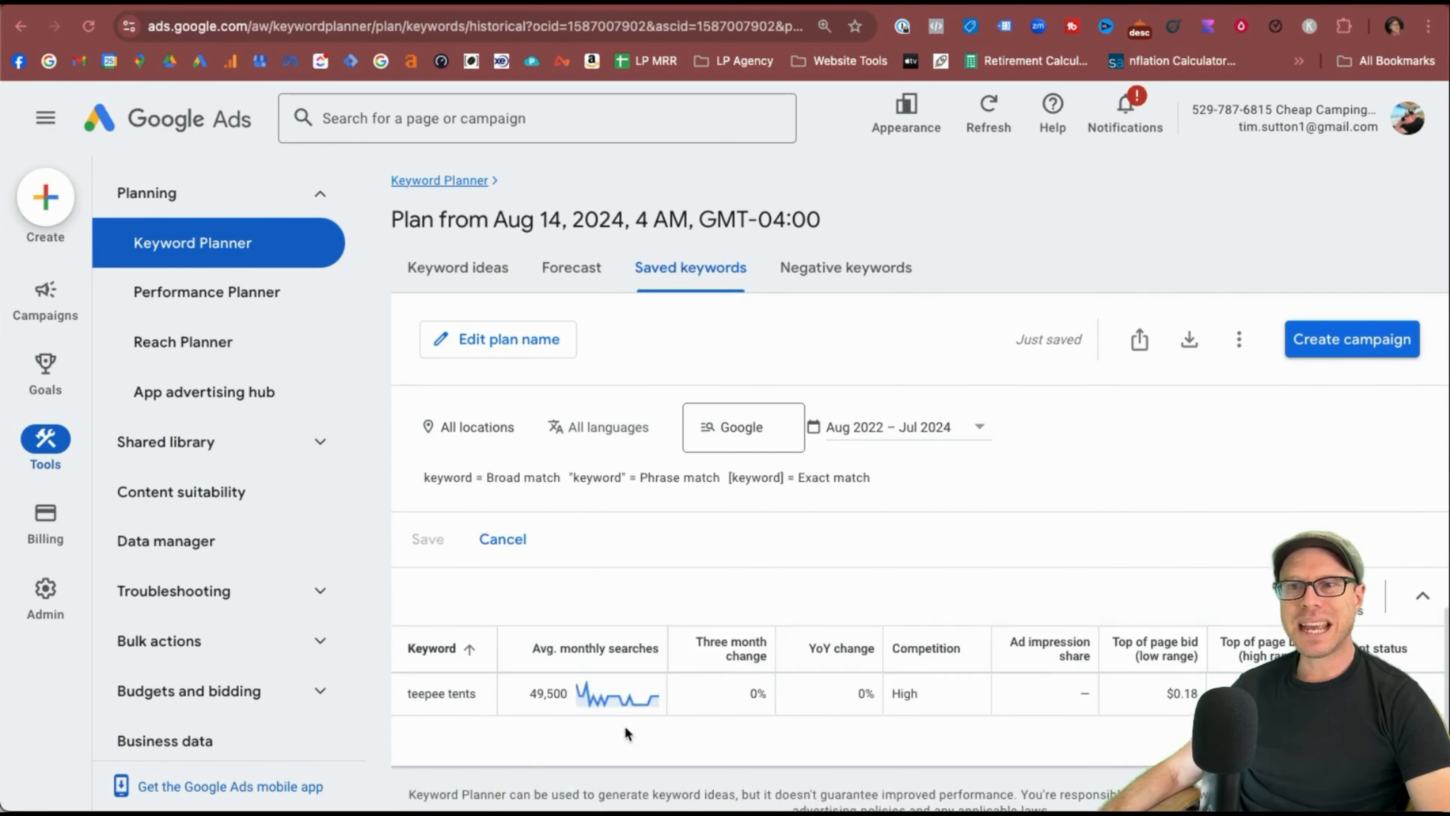
left_click(512, 653)
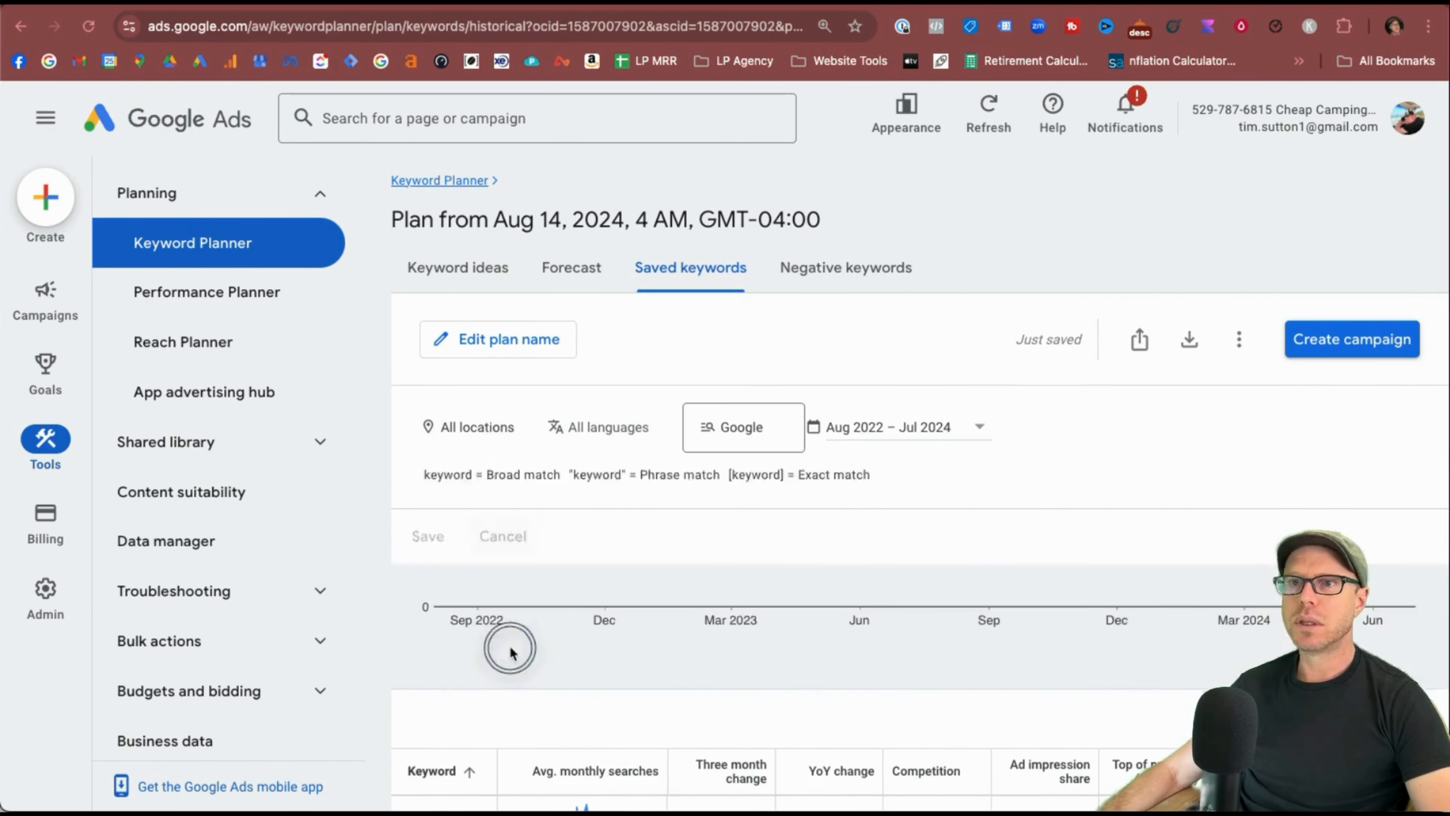
scroll(858, 584, "up", 3)
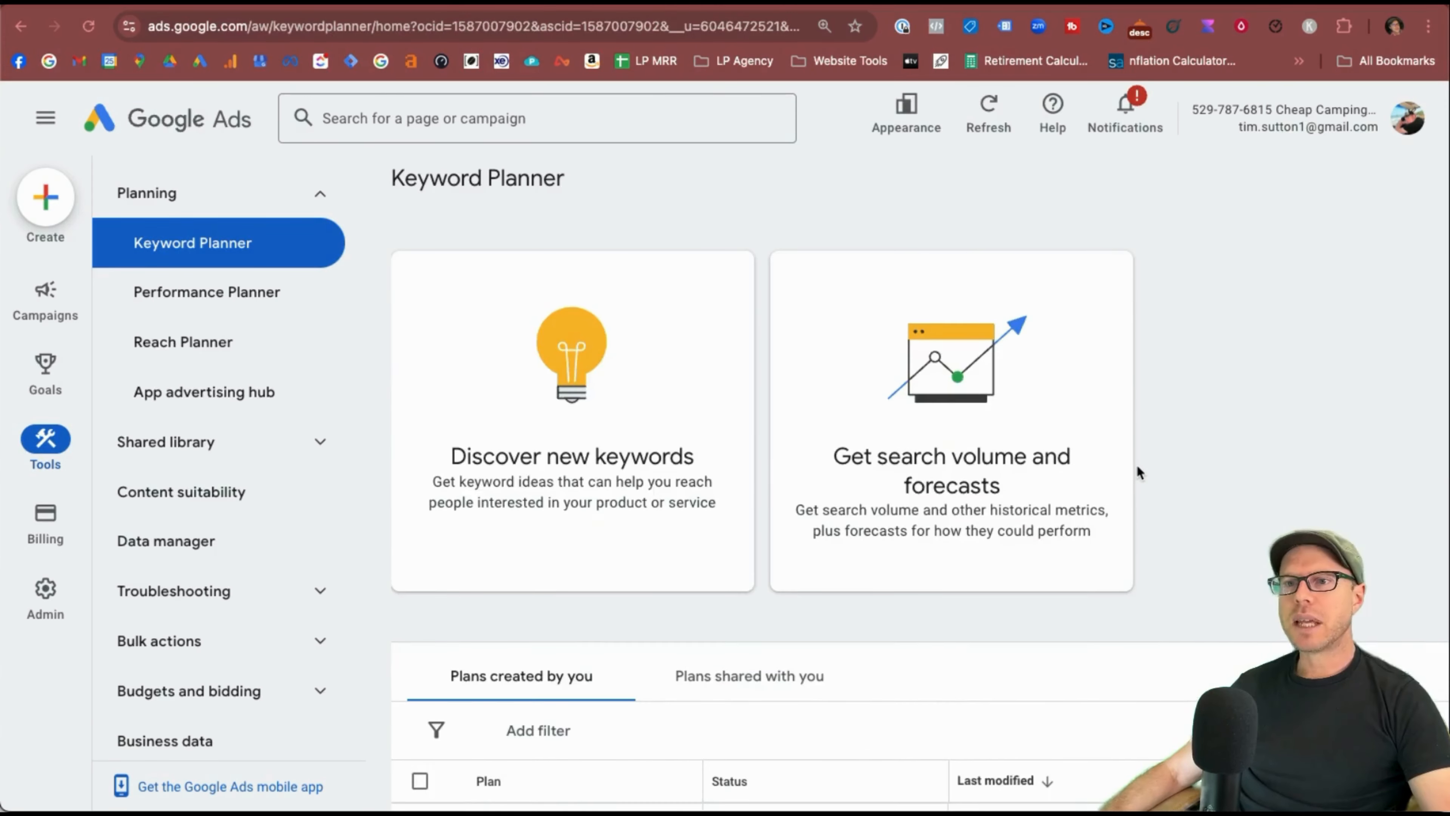
scroll(1138, 472, "down", 5)
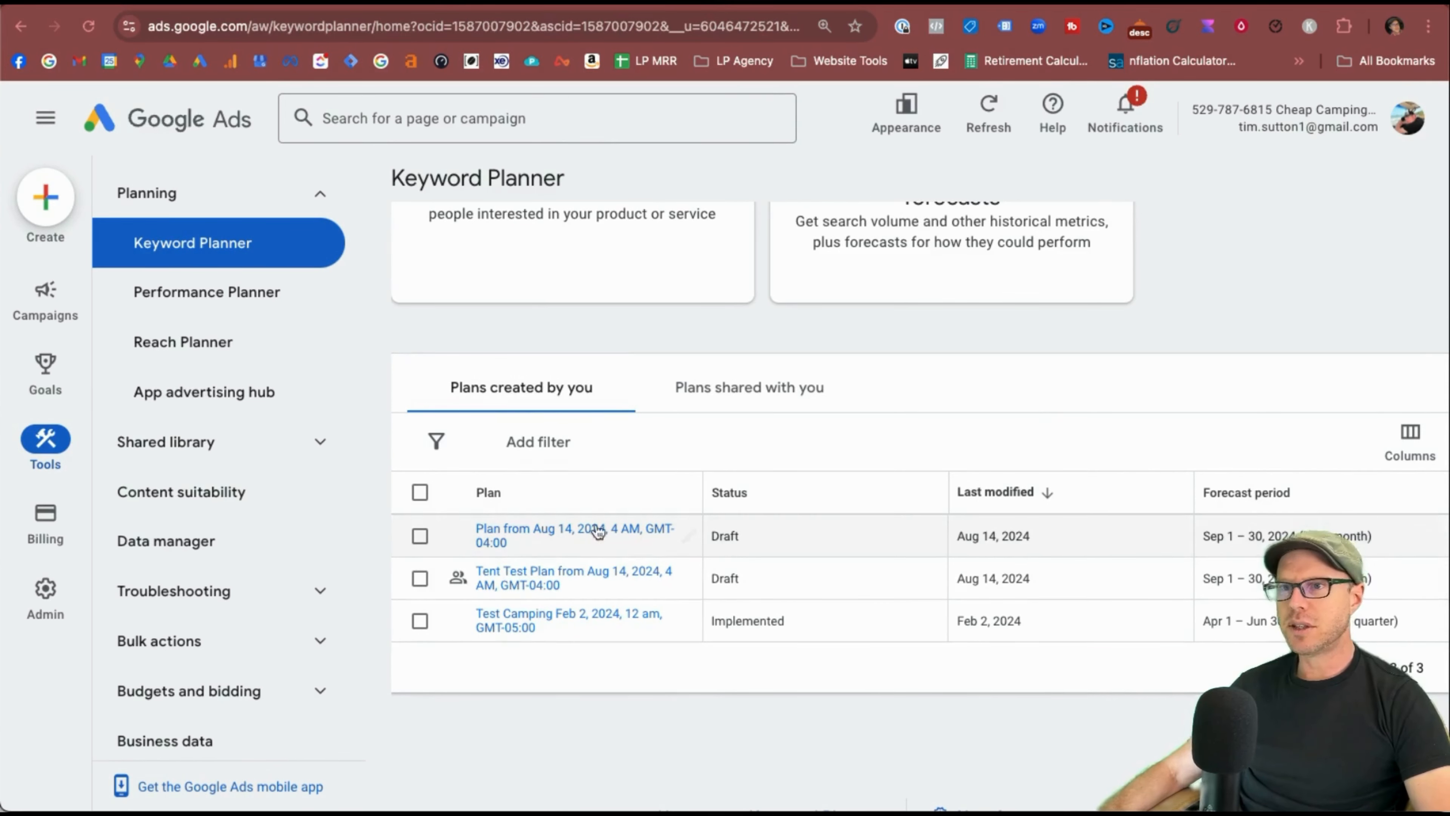
Glance at plans shared with you, then reopen your own Tent Test Plan.
left_click(790, 391)
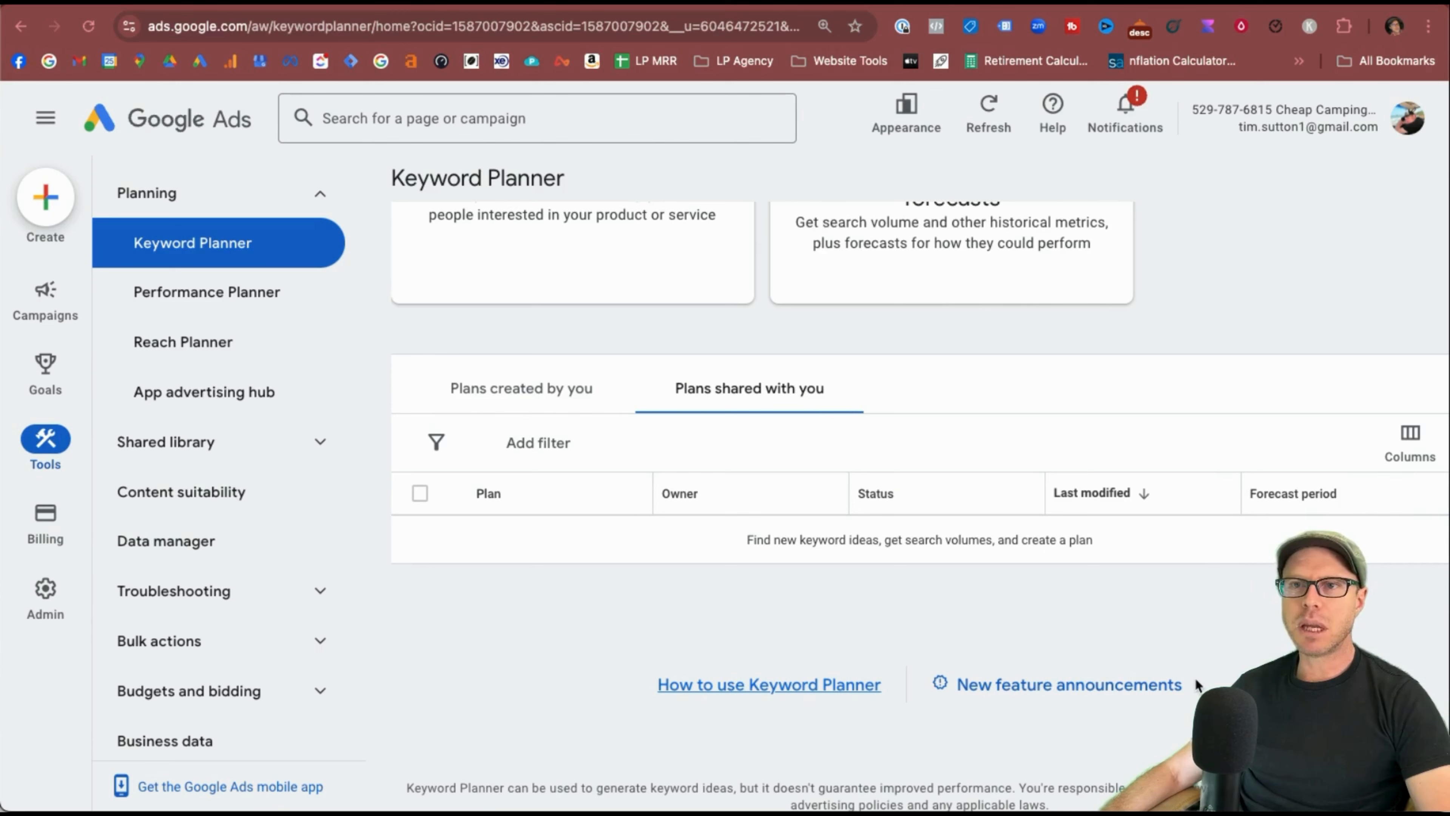
left_click(576, 402)
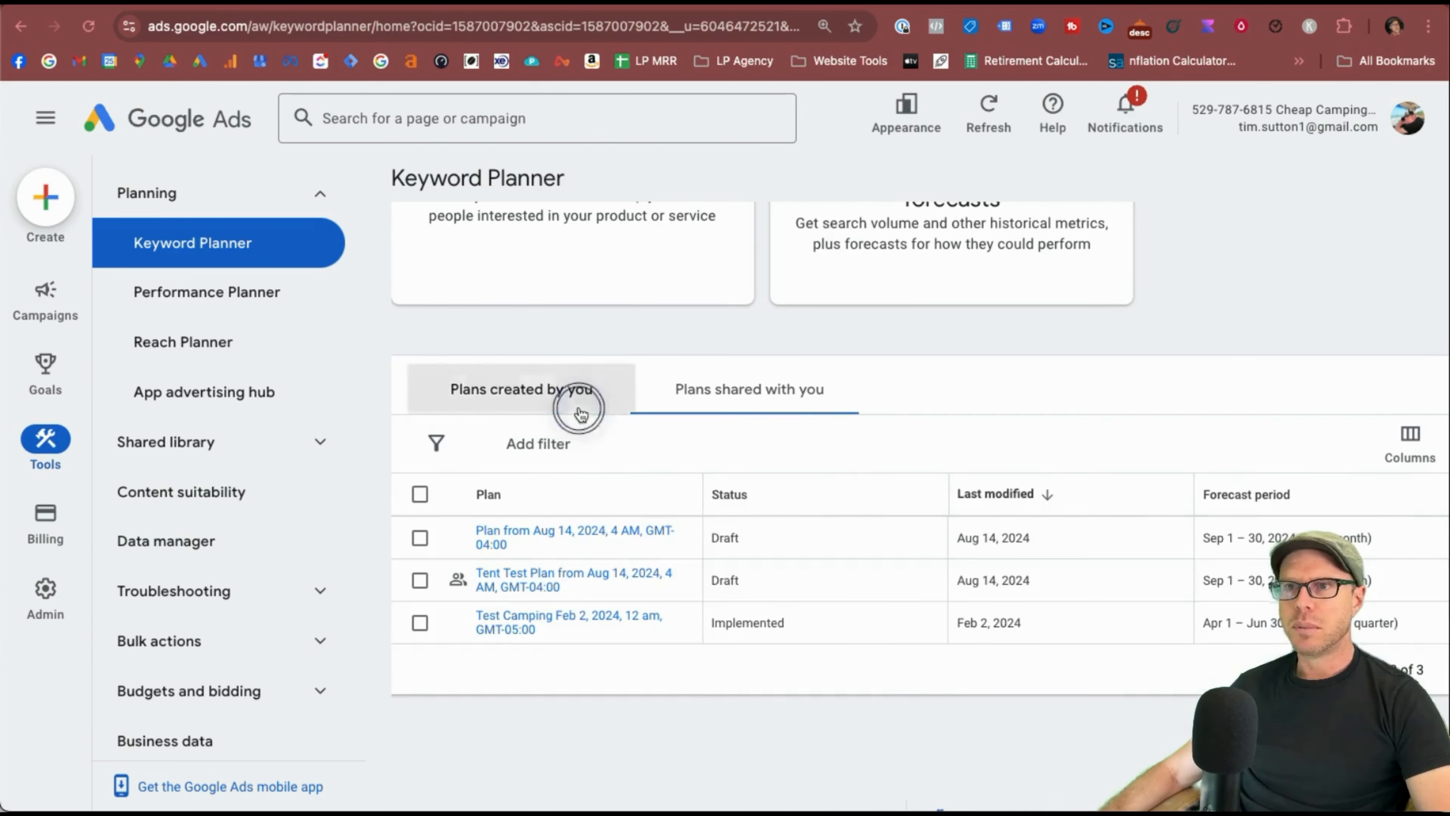
left_click(534, 578)
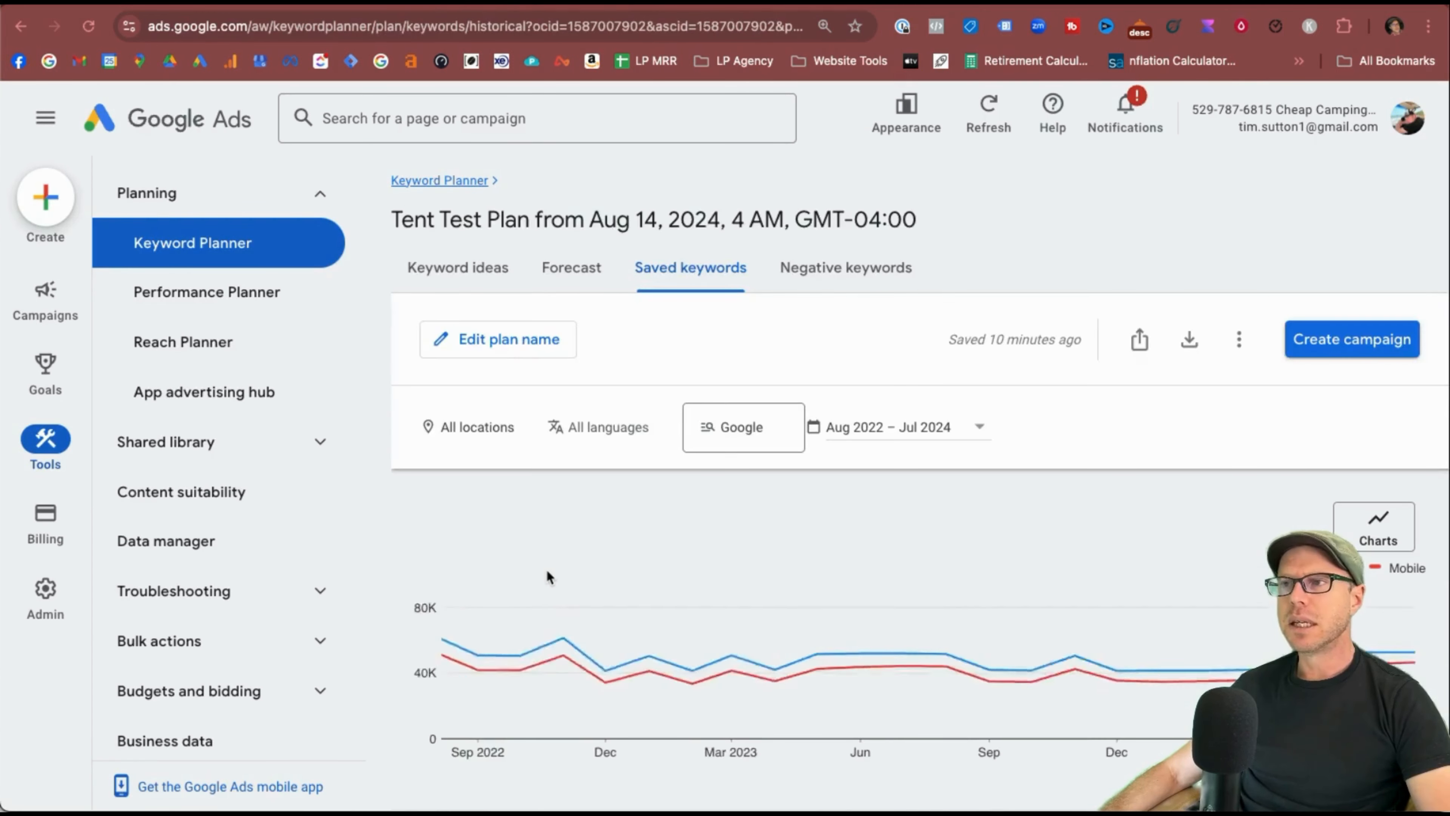
scroll(1007, 664, "down", 5)
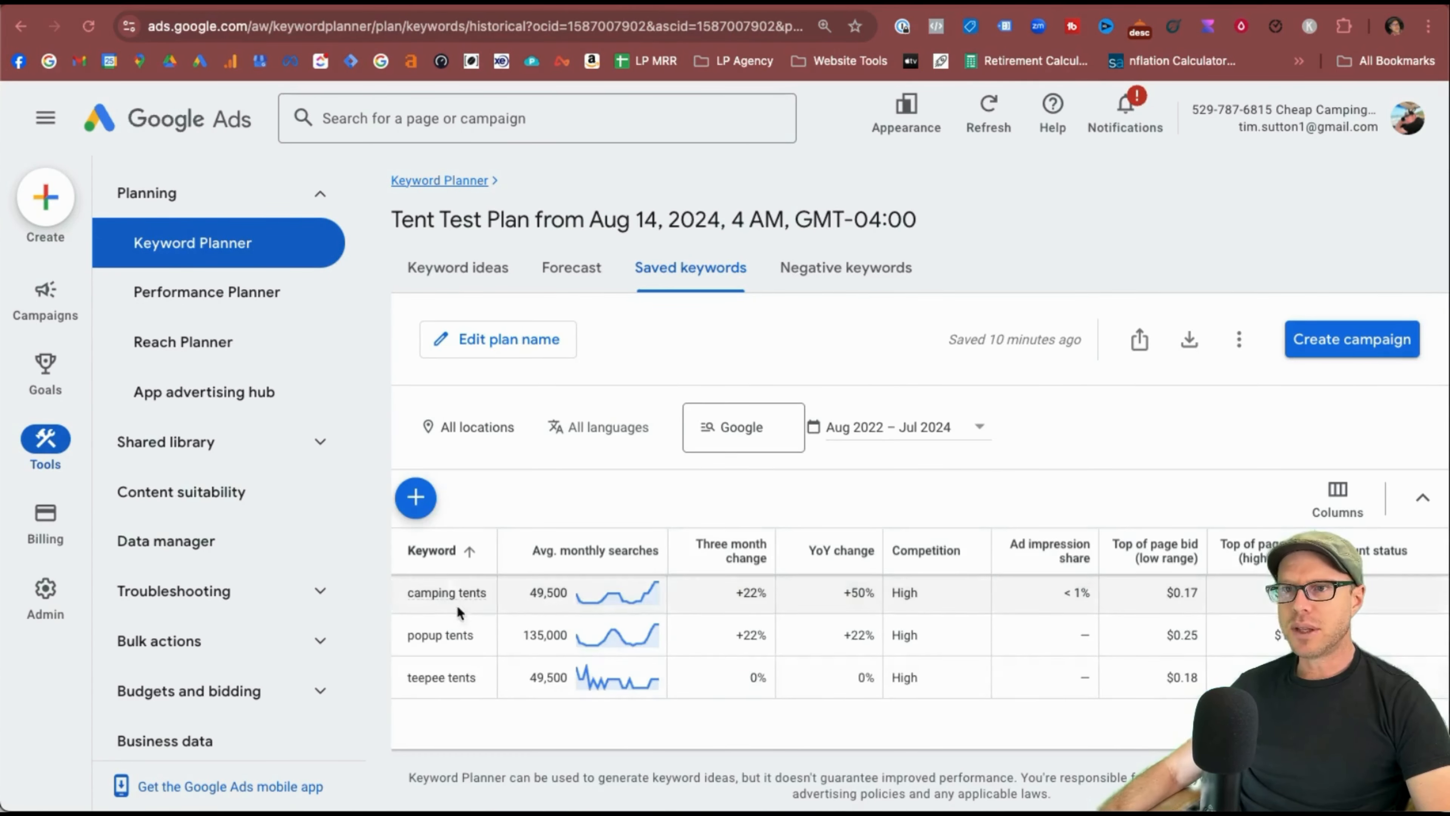
scroll(459, 612, "up", 5)
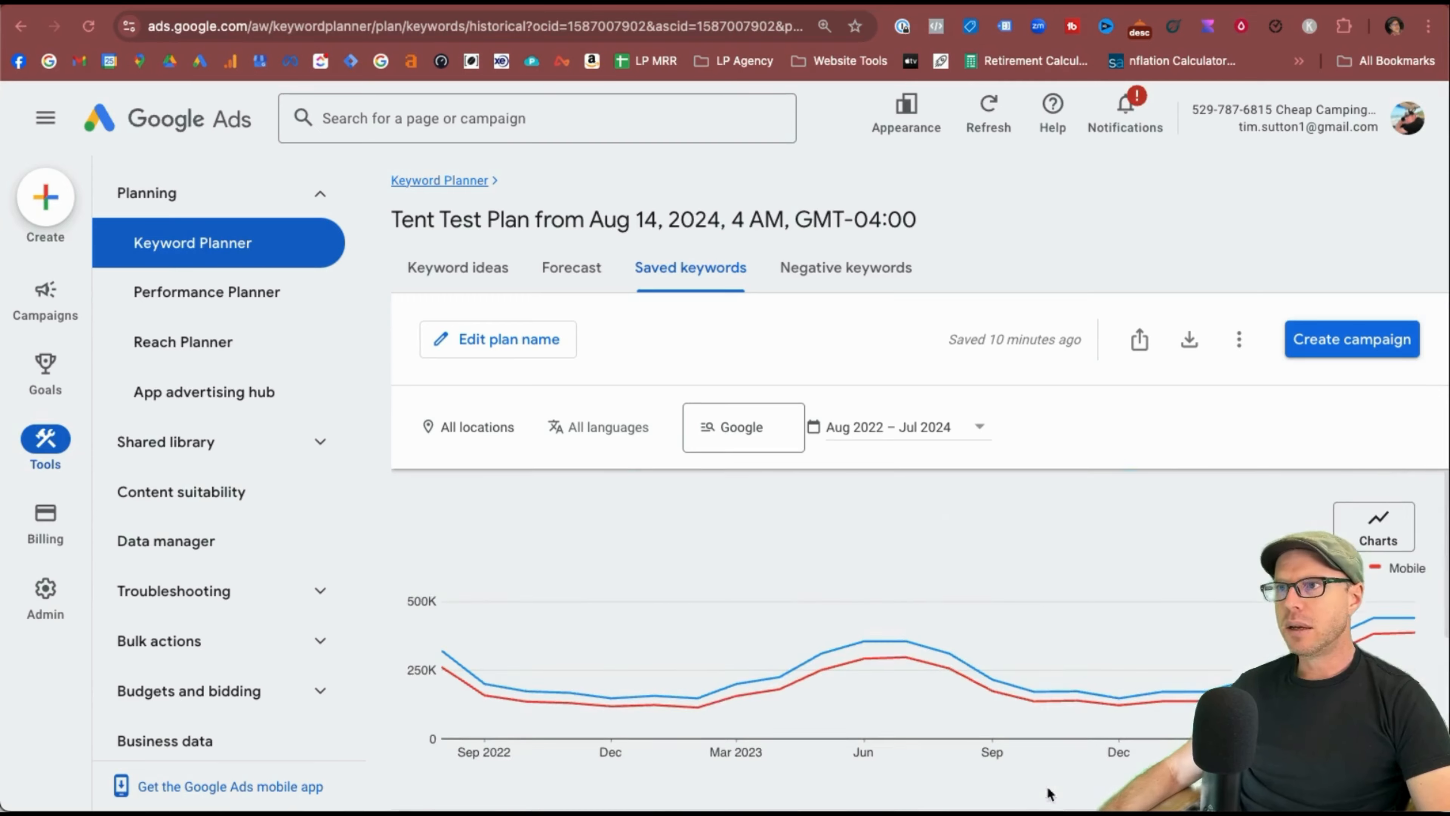
Create campaign 'Test 2 camping' from the plan with a $10 average daily budget and save.
left_click(1348, 344)
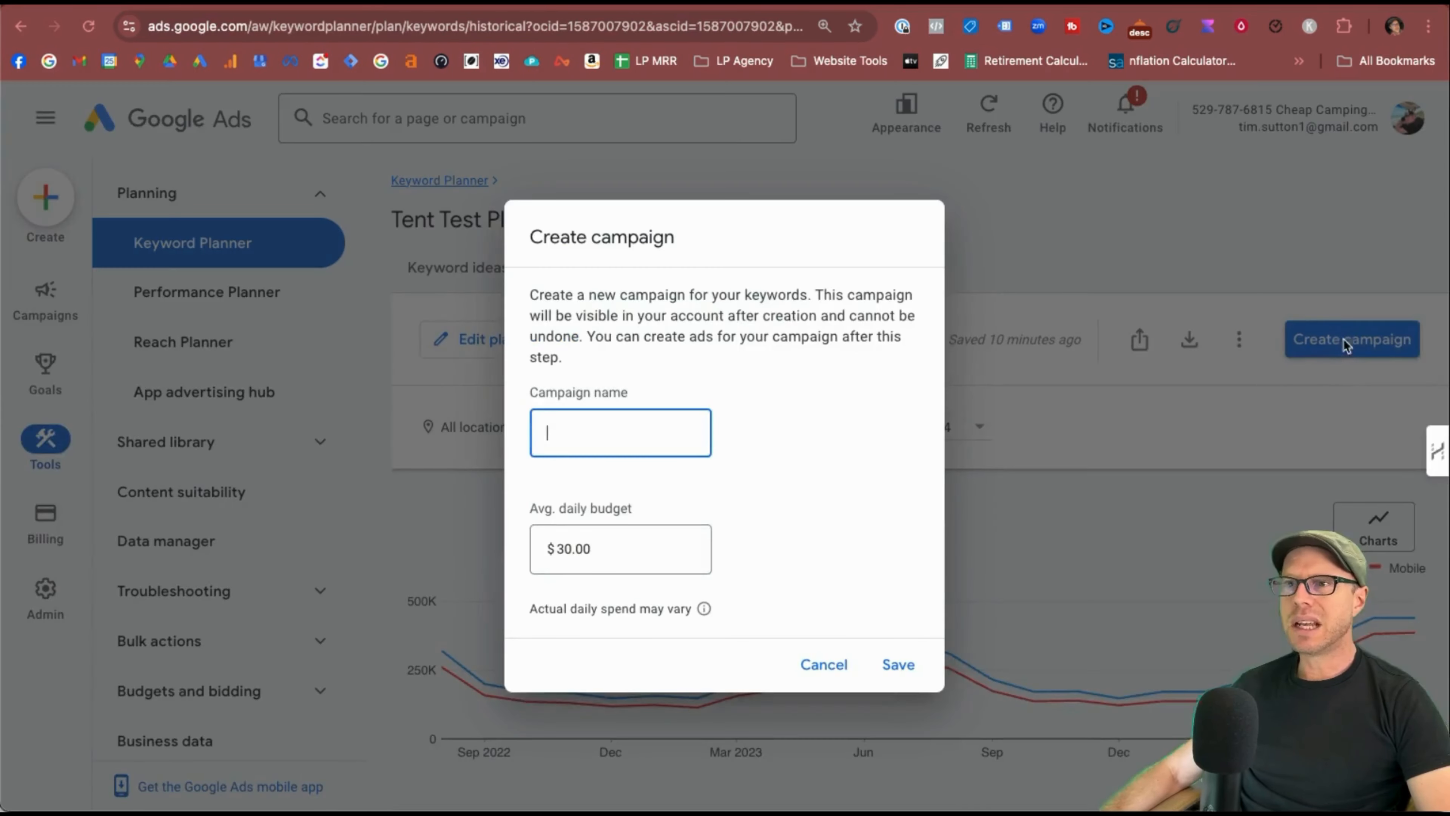
left_click(604, 440)
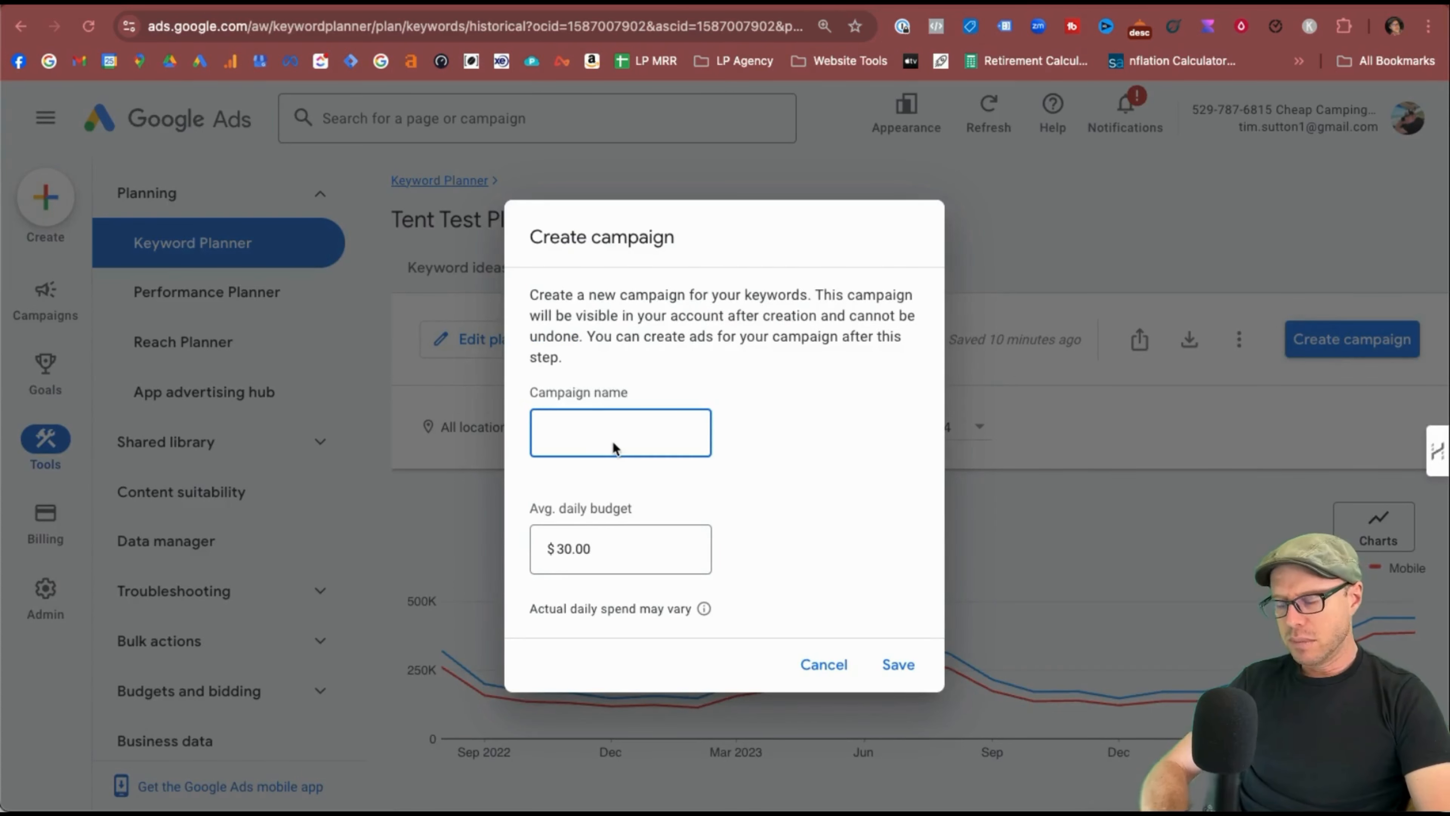
type("Test 2 ca")
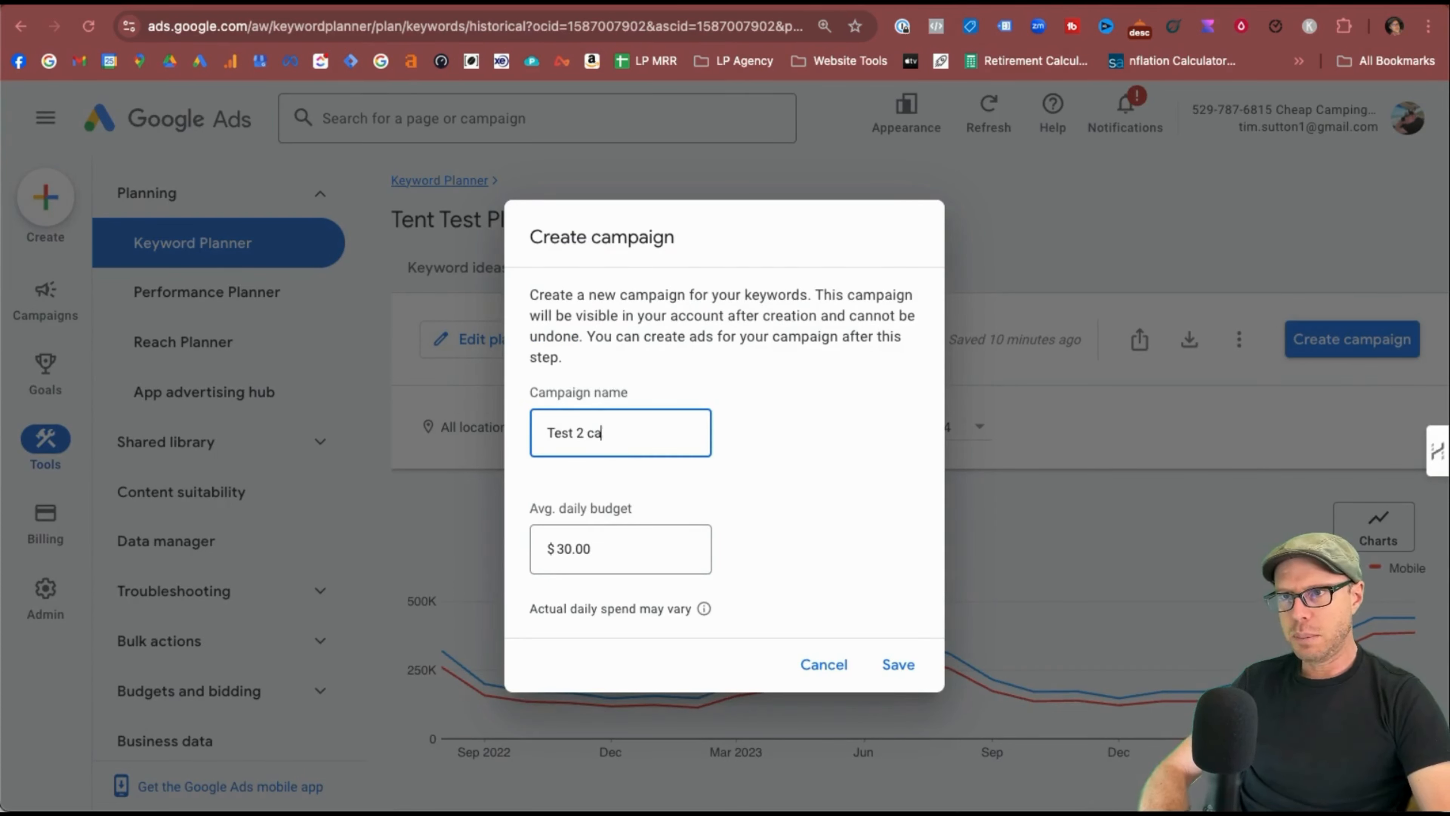
type("mping")
key("Tab")
type("10")
double_click(590, 548)
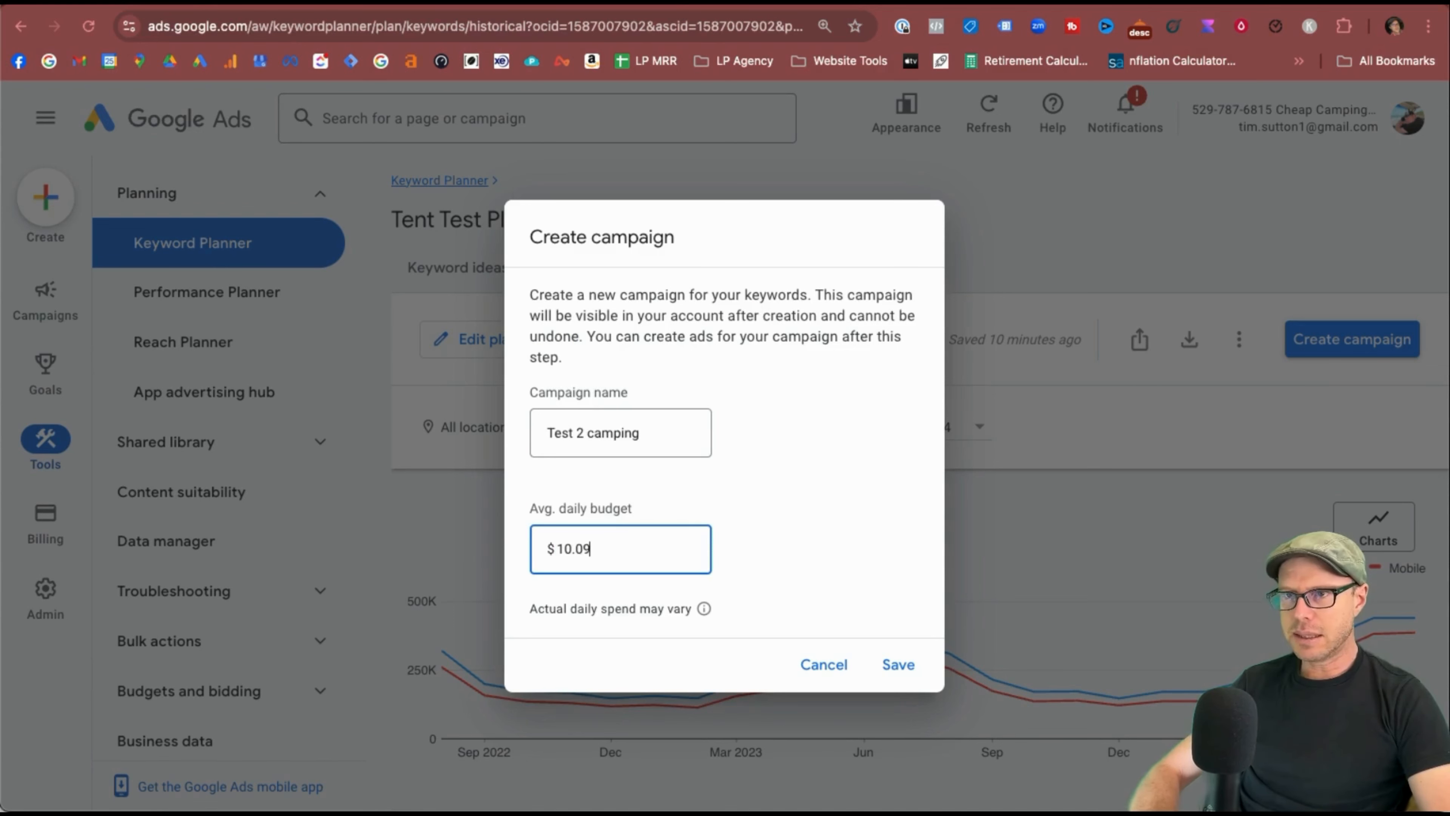
left_click(819, 585)
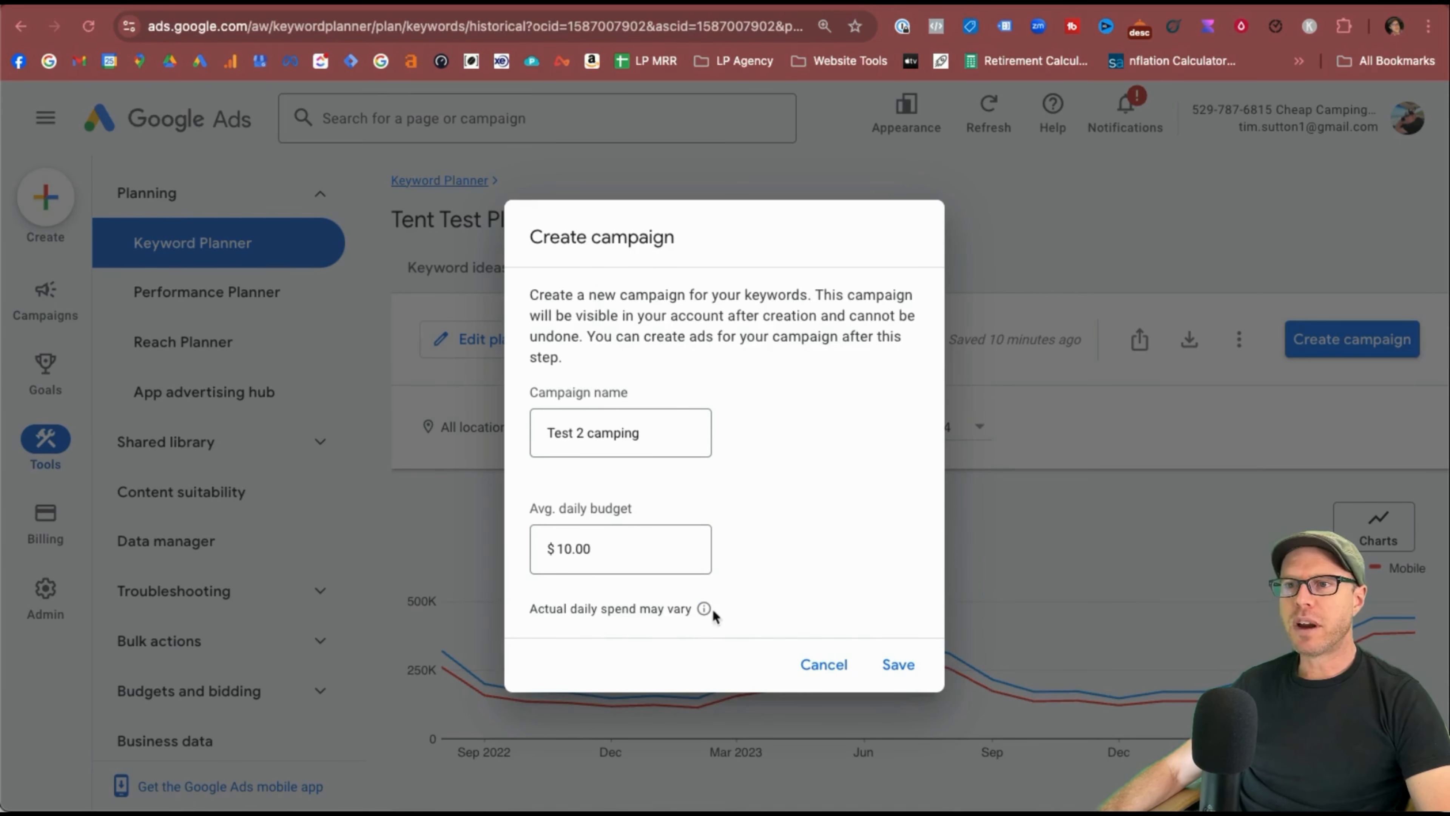
mouse_move(704, 609)
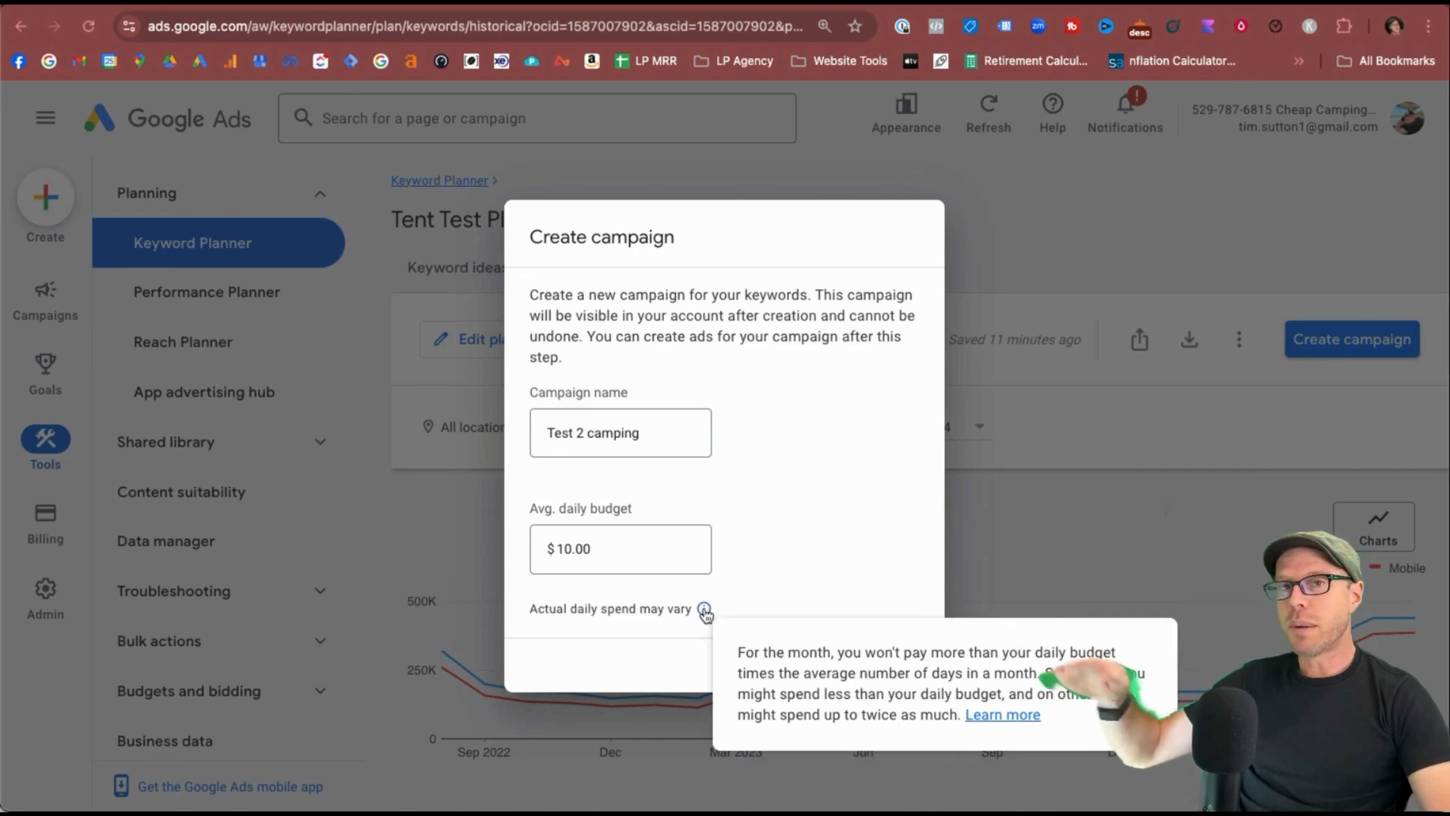
left_click(903, 664)
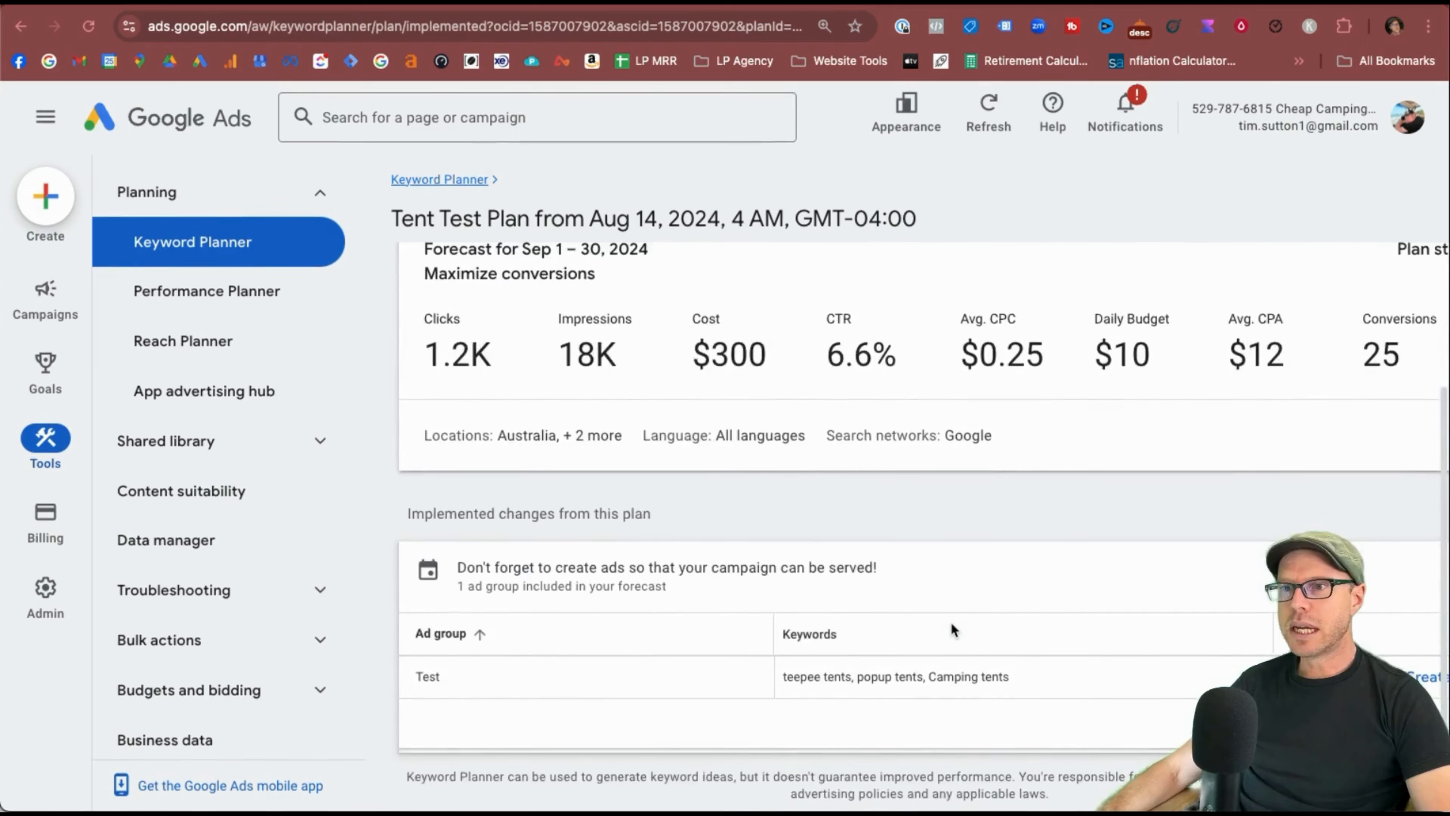
Highlight the new campaign's Maximize conversions bid strategy in the summary.
scroll(952, 622, "right", 2)
scroll(951, 622, "left", 2)
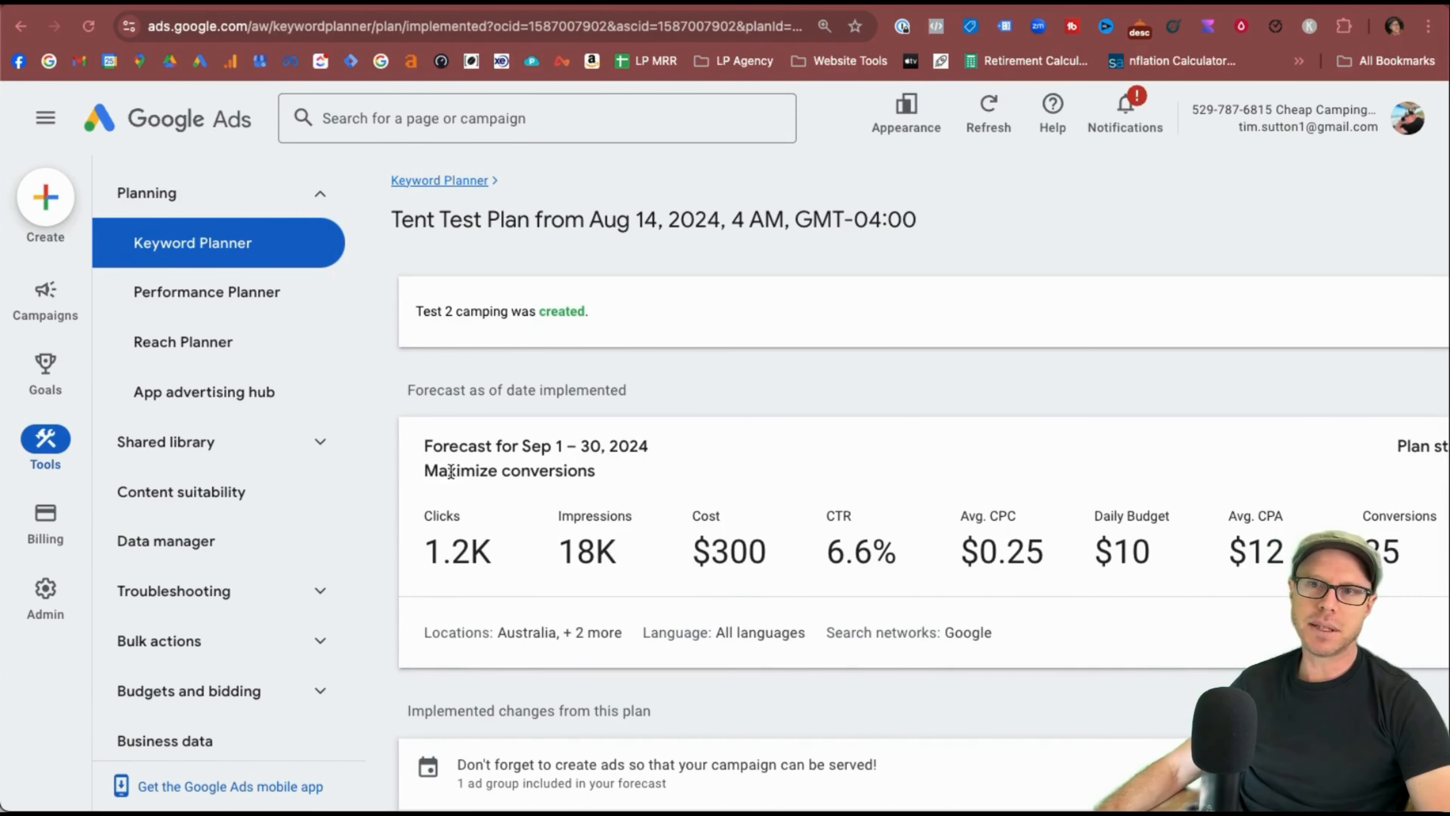
left_click_drag(451, 472, 634, 470)
left_click(670, 469)
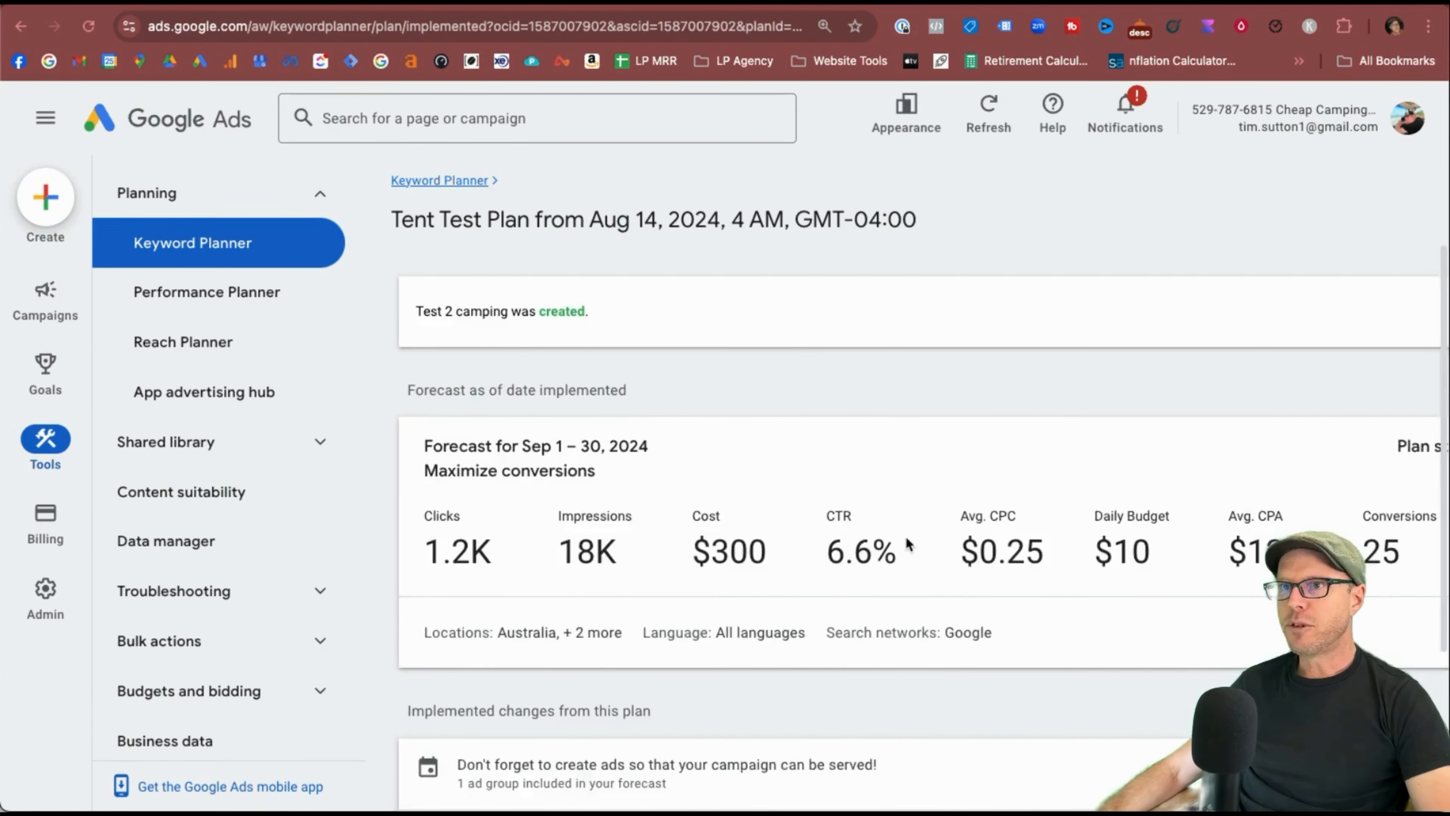
scroll(909, 546, "right", 2)
Open the Test 2 camping overview, change its status from Enabled to Paused, and point out its Search type.
left_click(1337, 313)
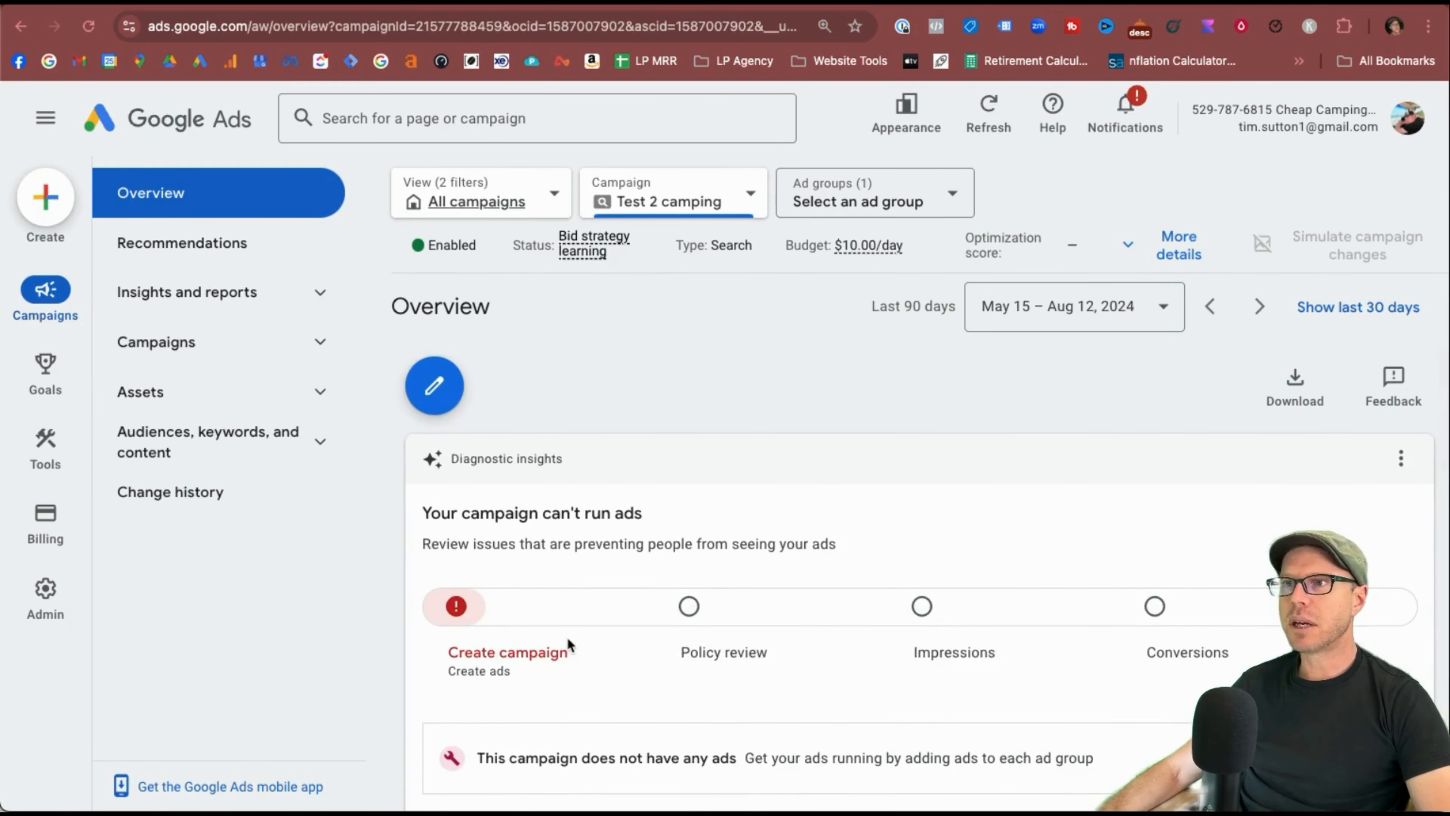
left_click(486, 246)
left_click(474, 324)
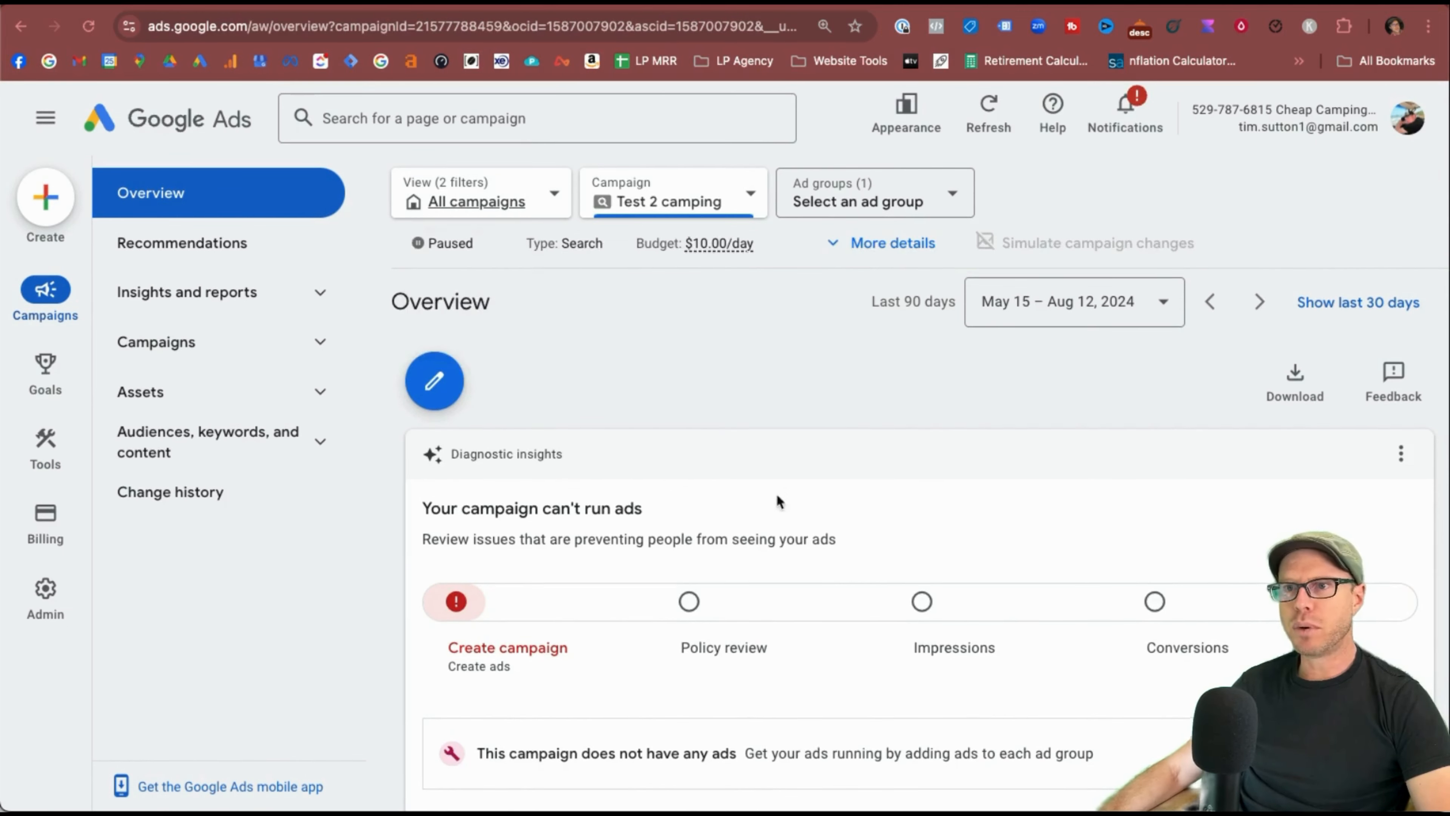
scroll(817, 472, "down", 10)
scroll(817, 472, "up", 12)
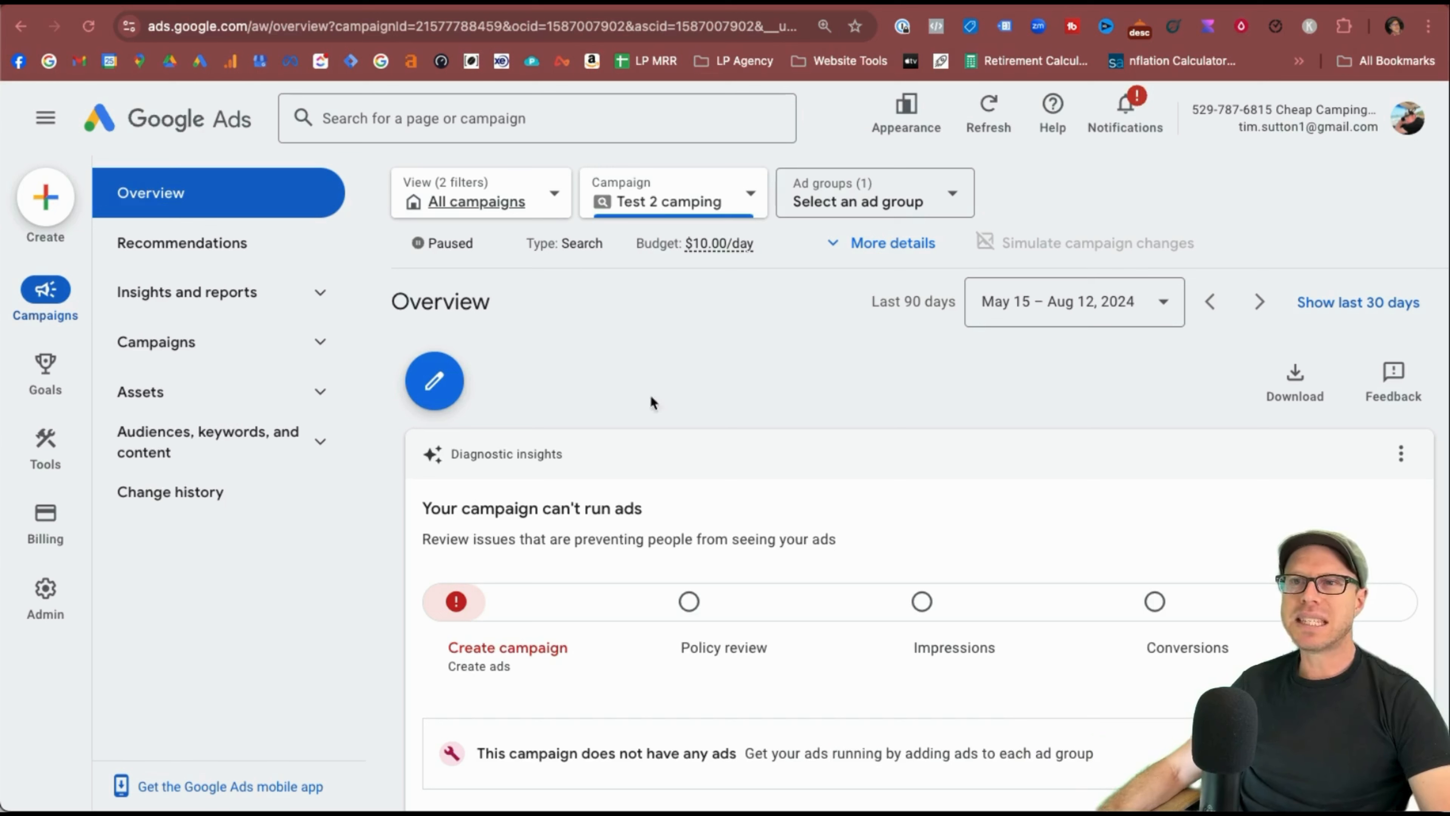
left_click_drag(552, 242, 579, 243)
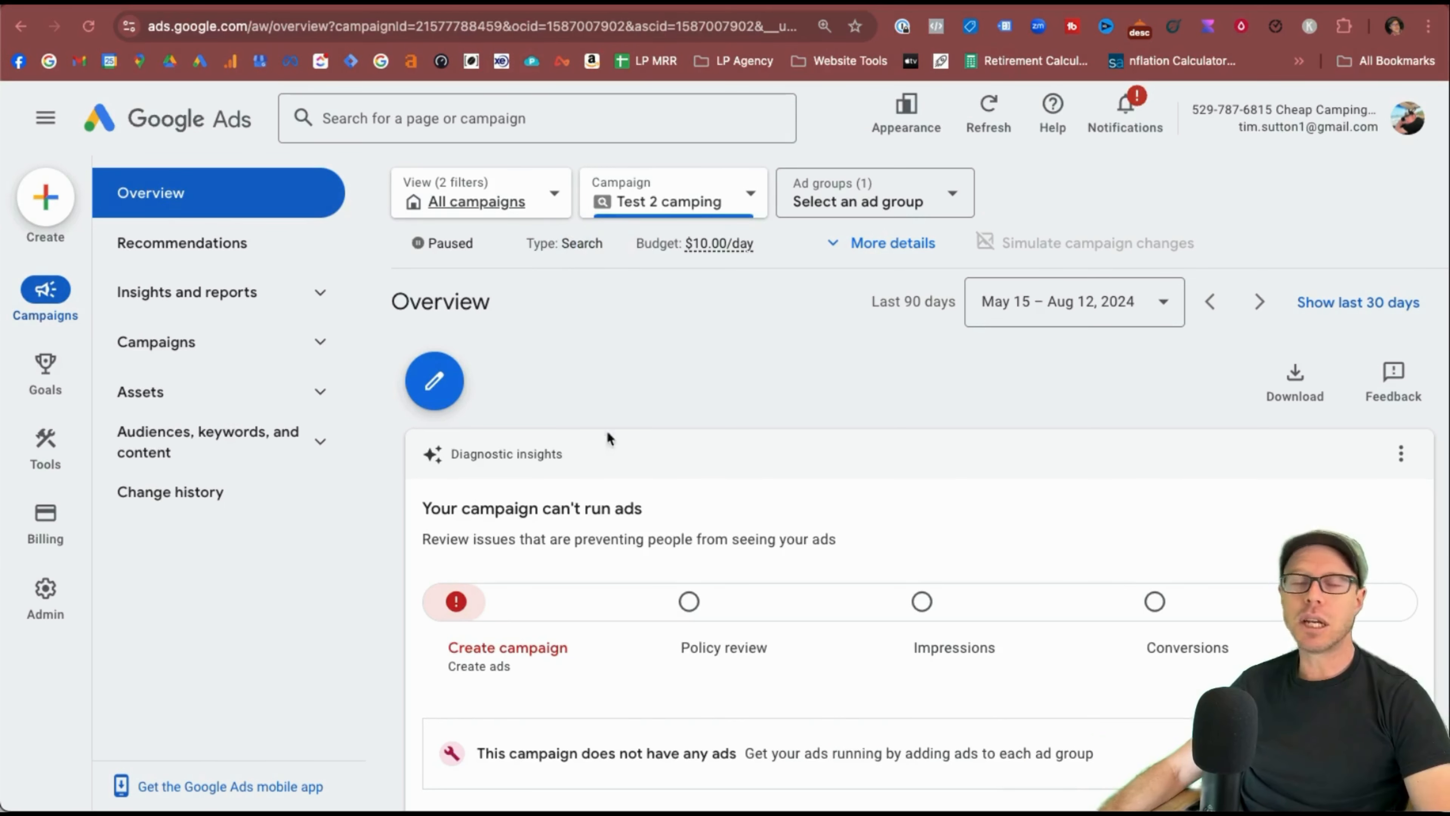